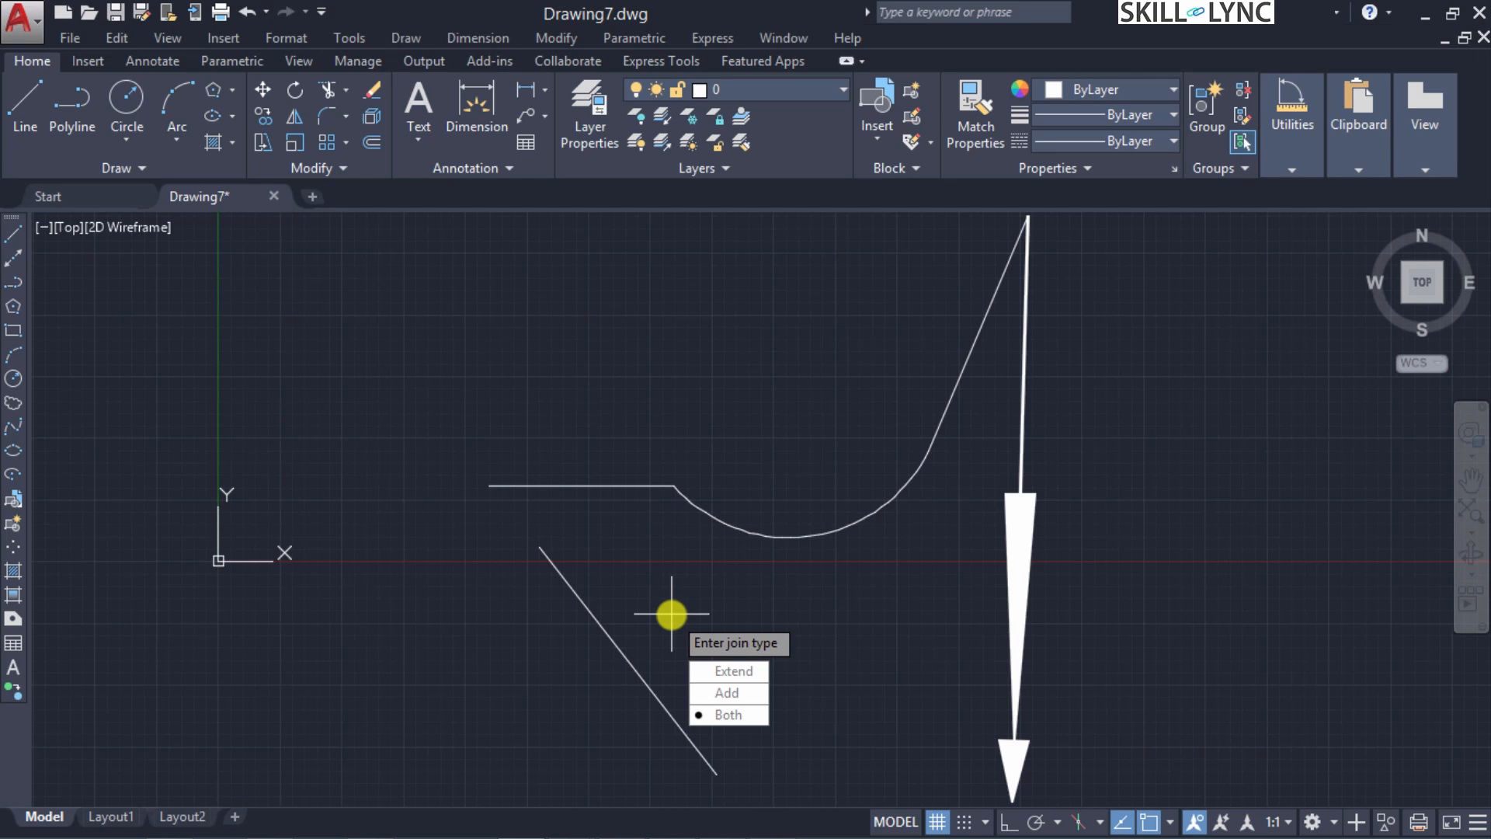
Join the separate slanted line to the curved polyline using join type Extend and a fuzz distance of 100
key(Up)
key(Up)
key(Return)
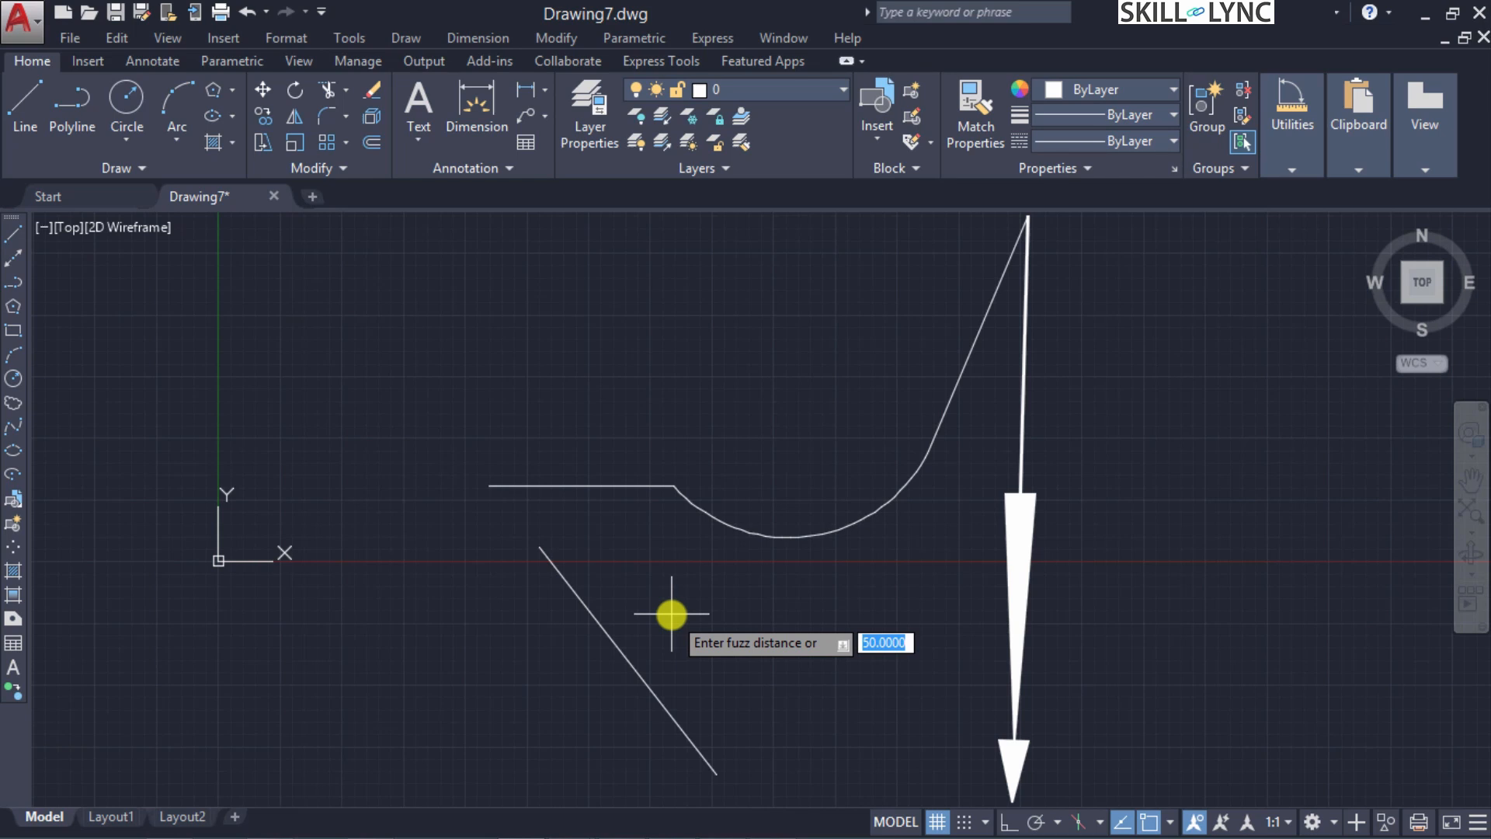
text(100)
key(Return)
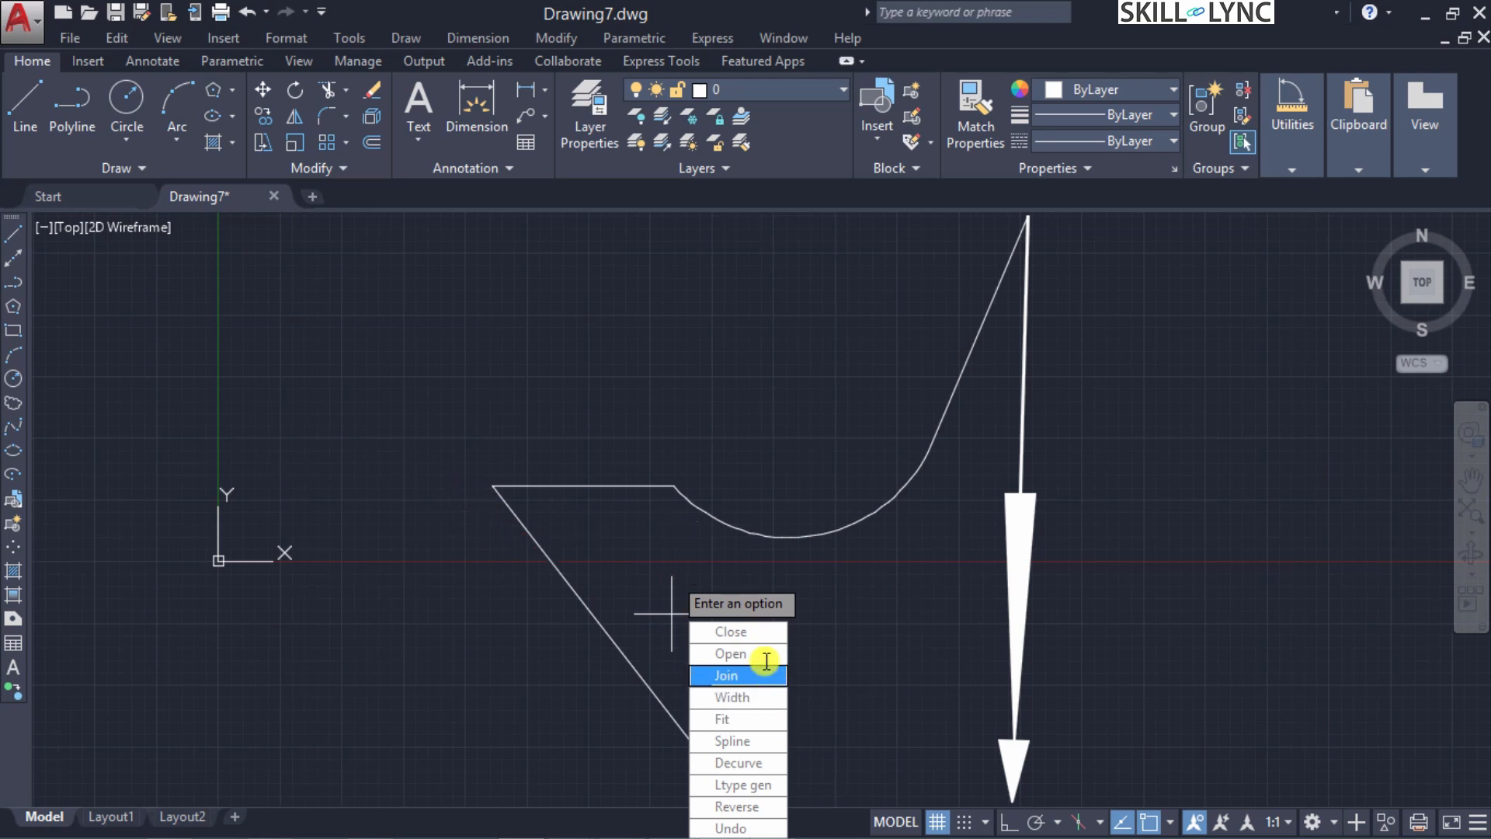
Leave polyline editing and undo the Extend join between the slanted line and the polyline
click(614, 663)
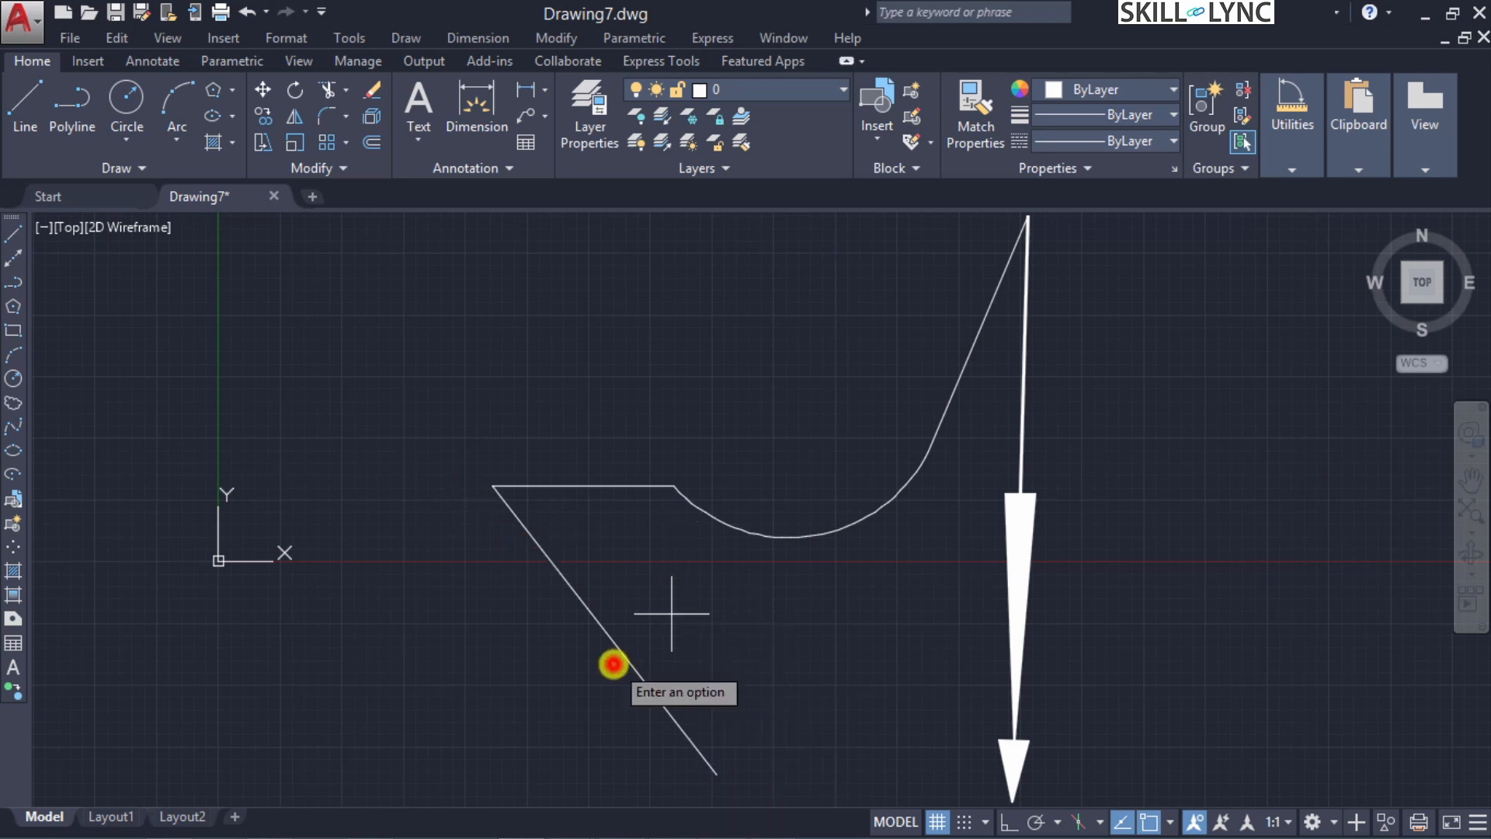
key(Escape)
key(ctrl+z)
key(ctrl+z)
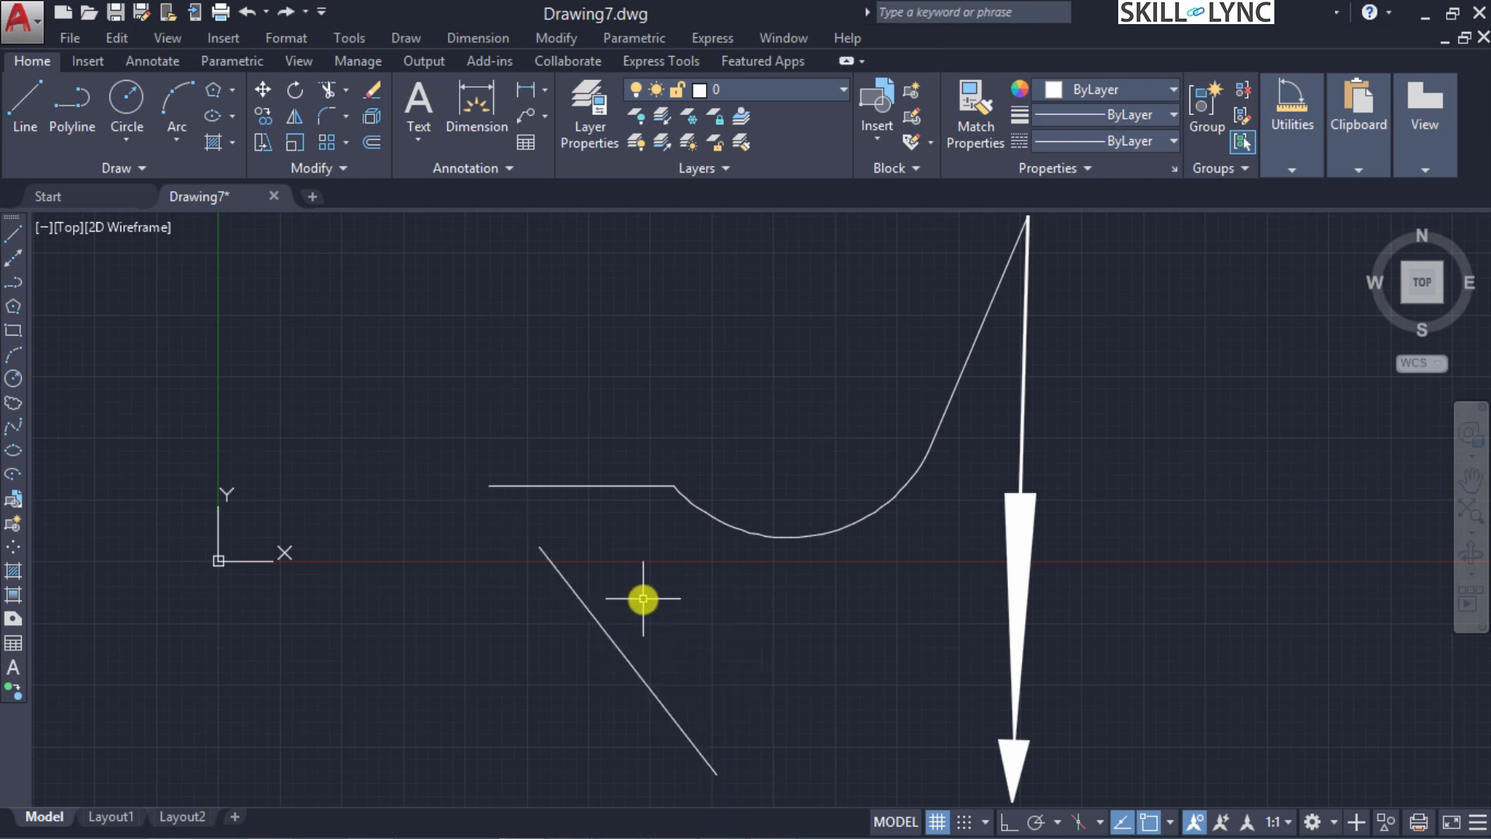
Begin a multiple polyline edit on the slanted line and the curved polyline, converting lines and arcs to polylines
text(pedit)
key(Return)
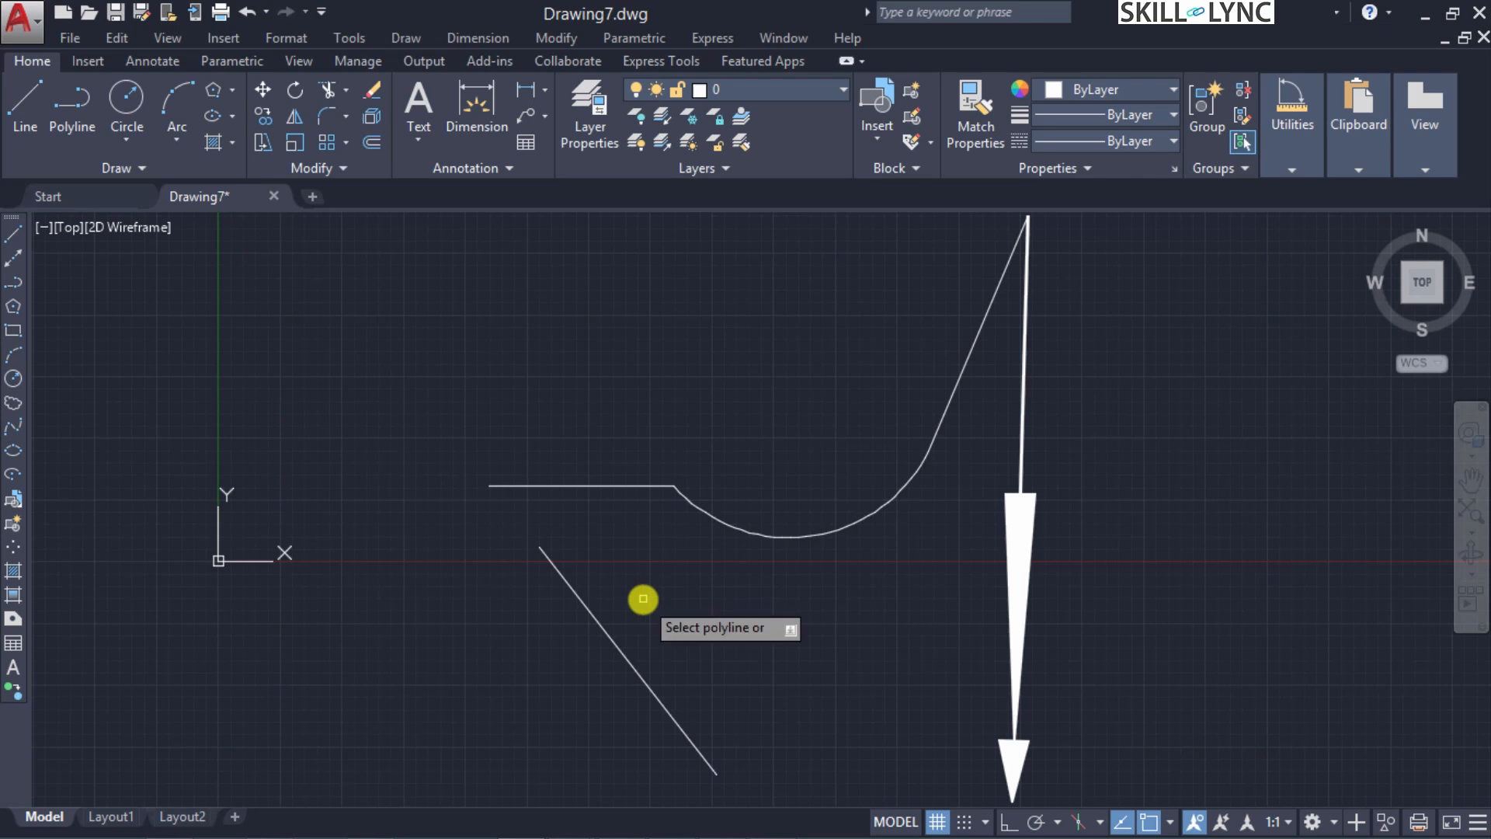
key(Down)
key(Return)
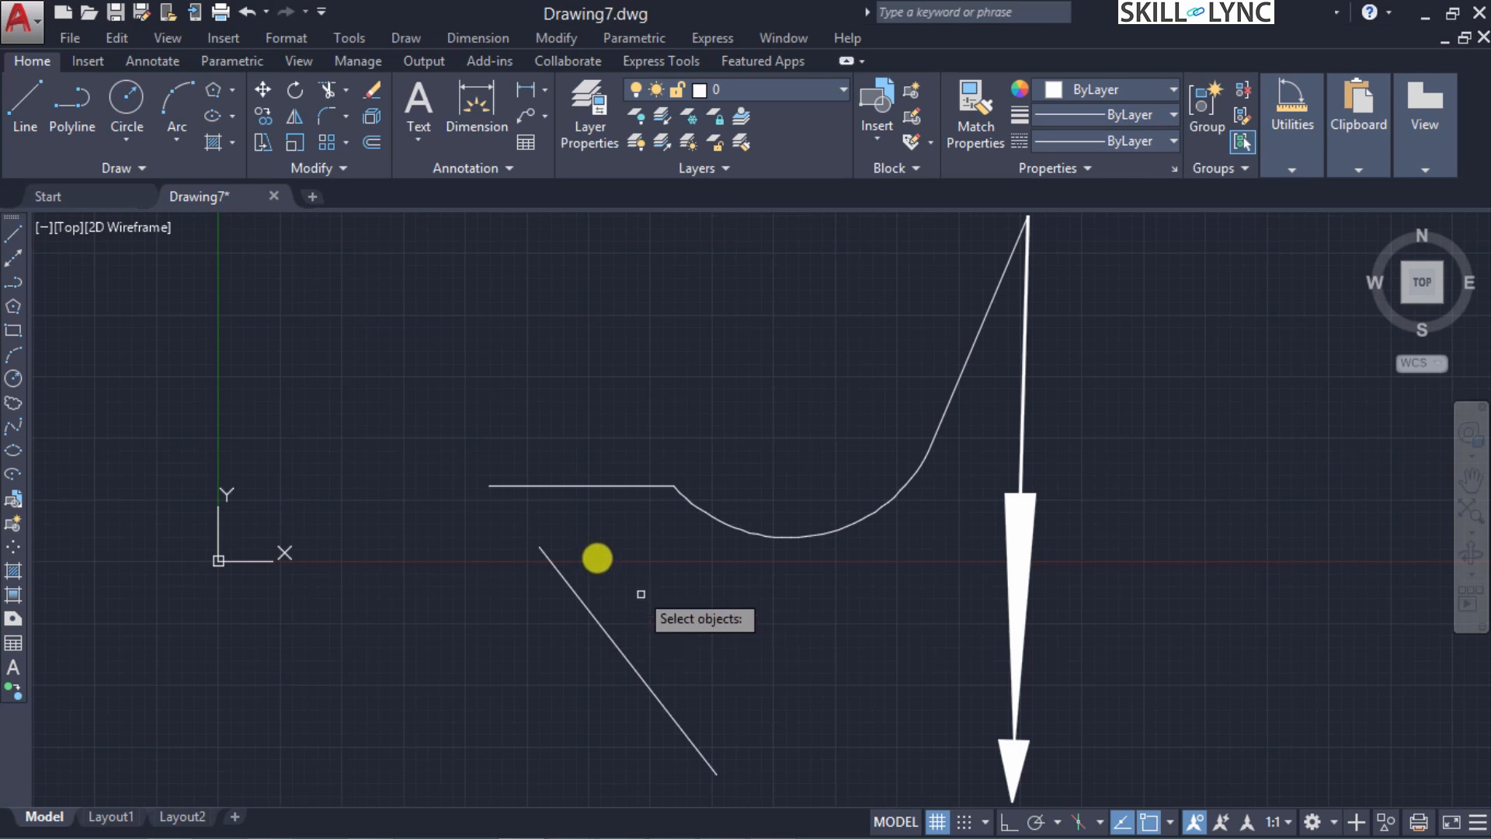
click(832, 792)
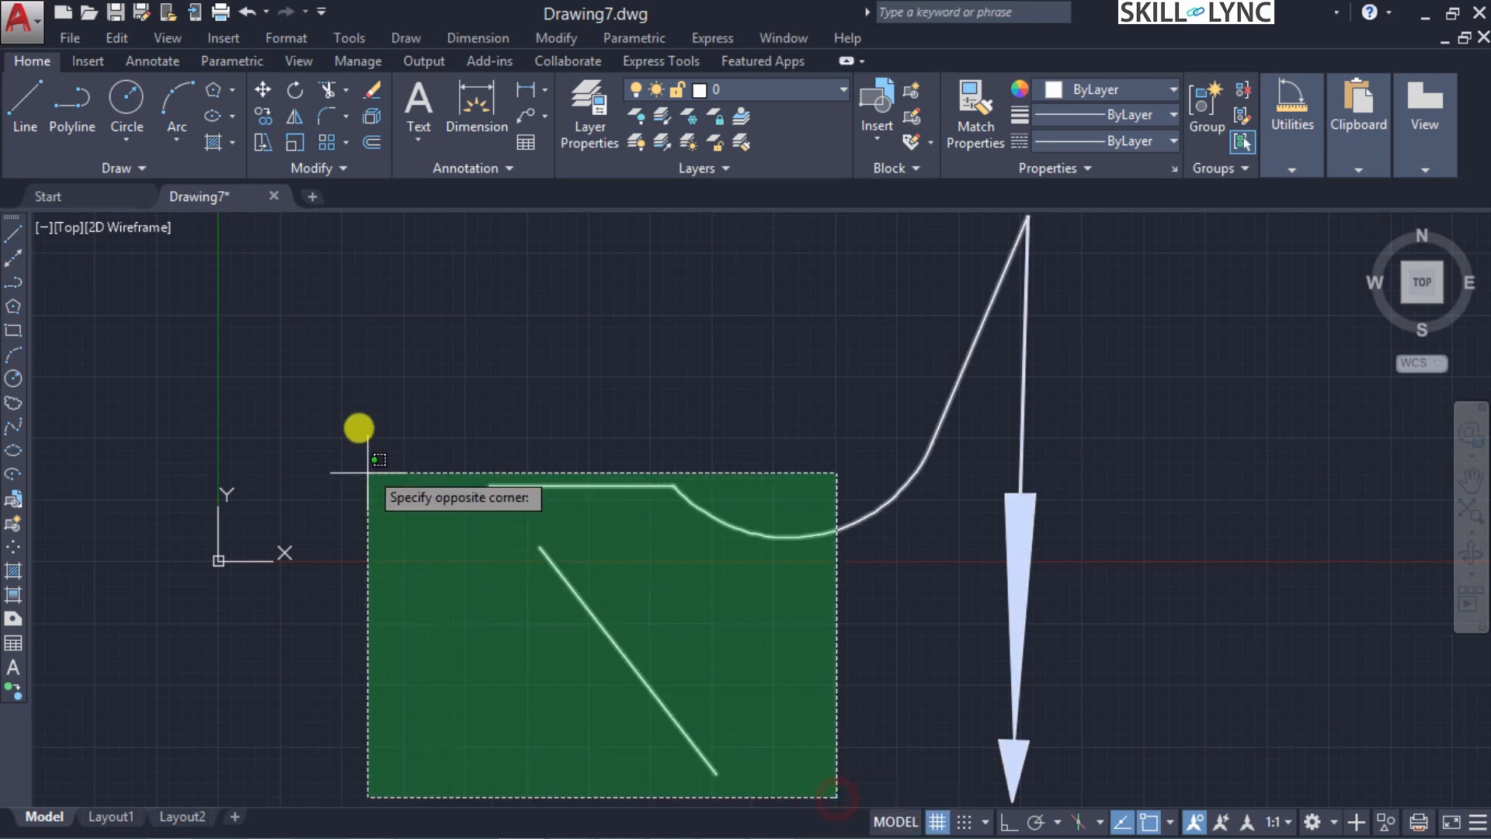
click(364, 364)
key(Return)
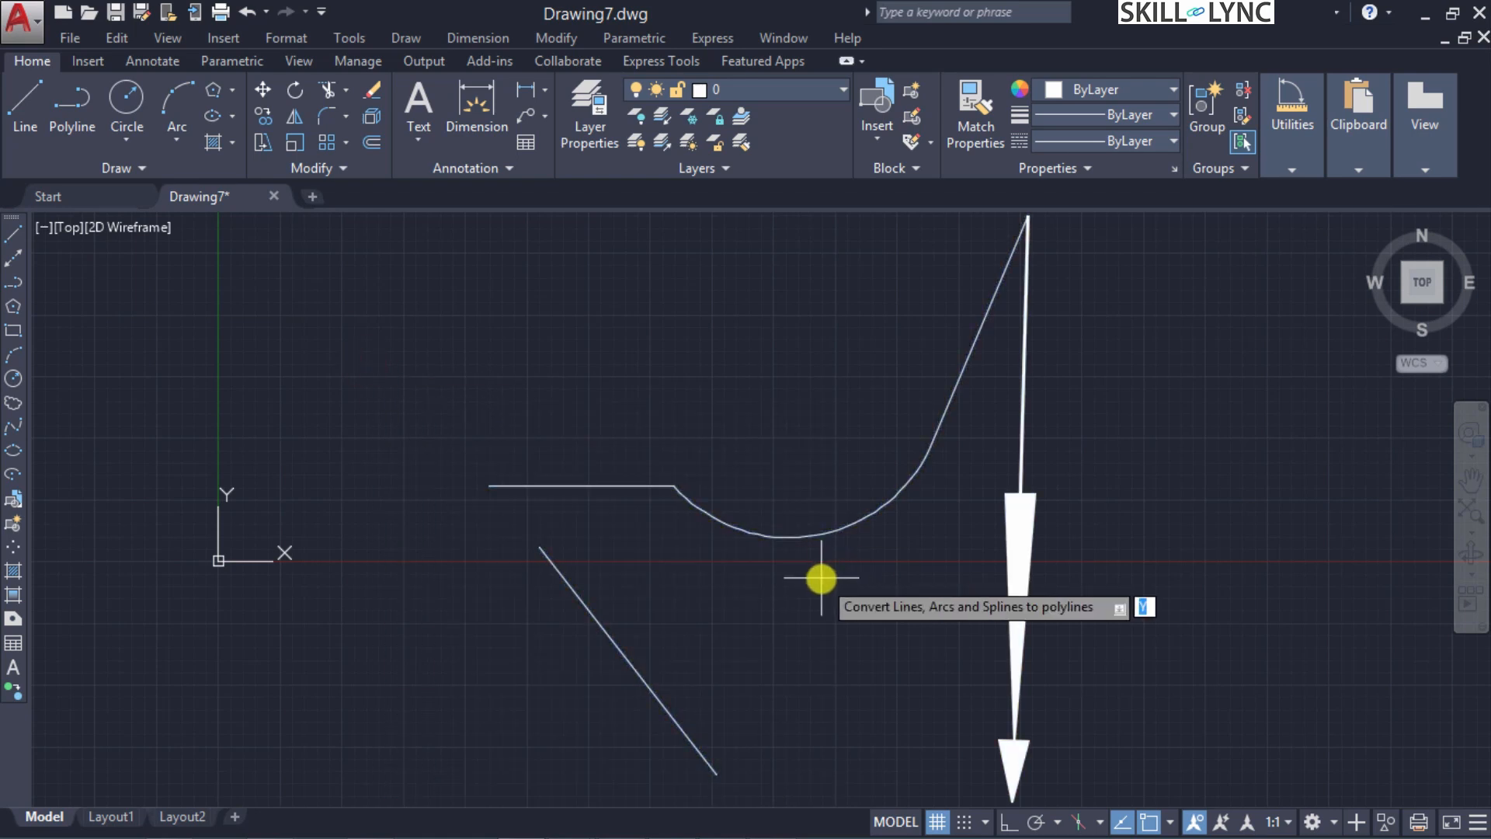
key(Return)
Join the slanted line and the curved polyline using join type Add and a fuzz distance of 100
key(Down)
key(Down)
key(Down)
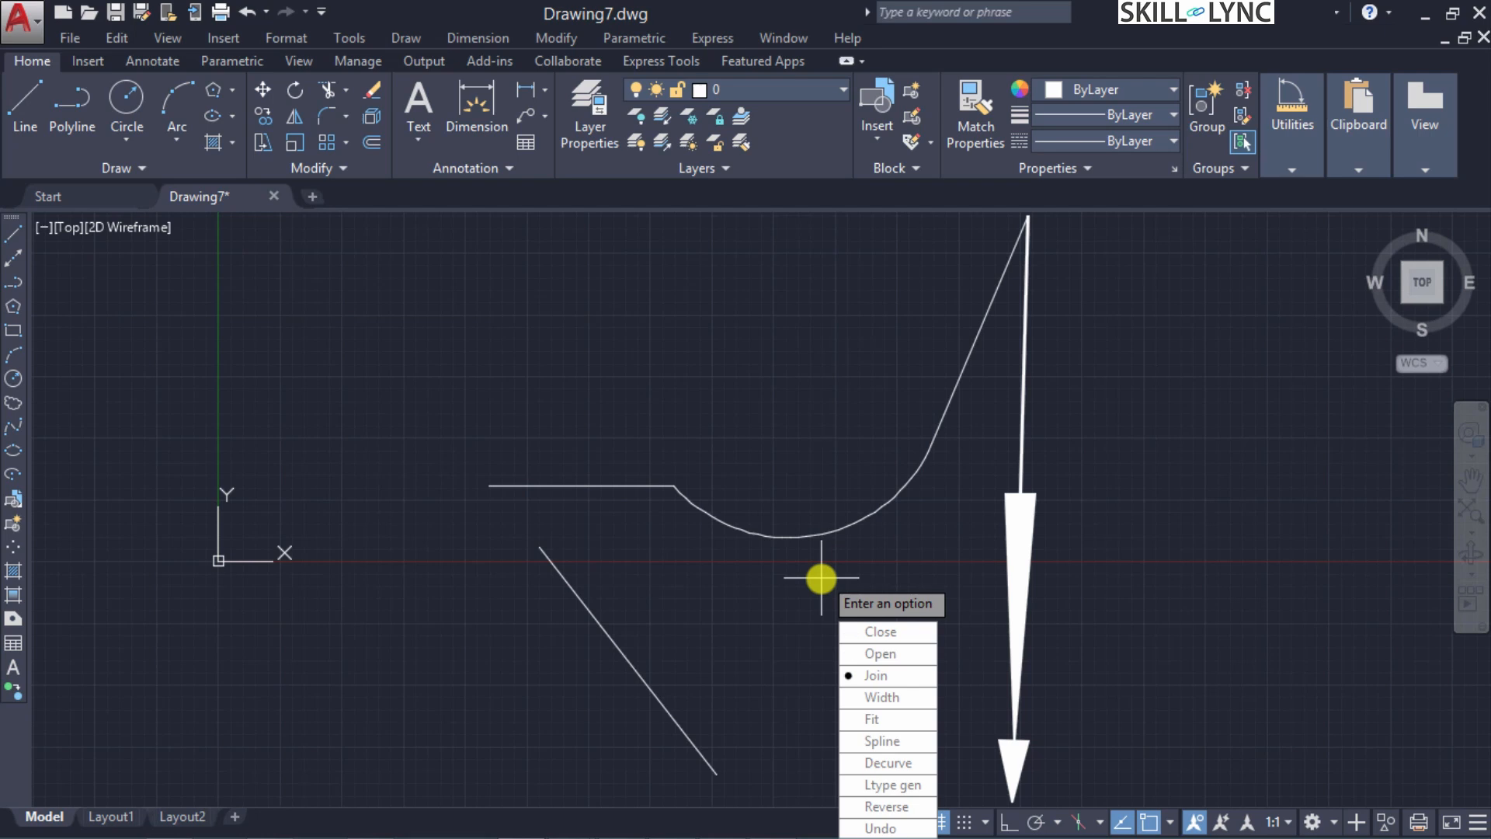
key(Return)
key(Down)
key(Down)
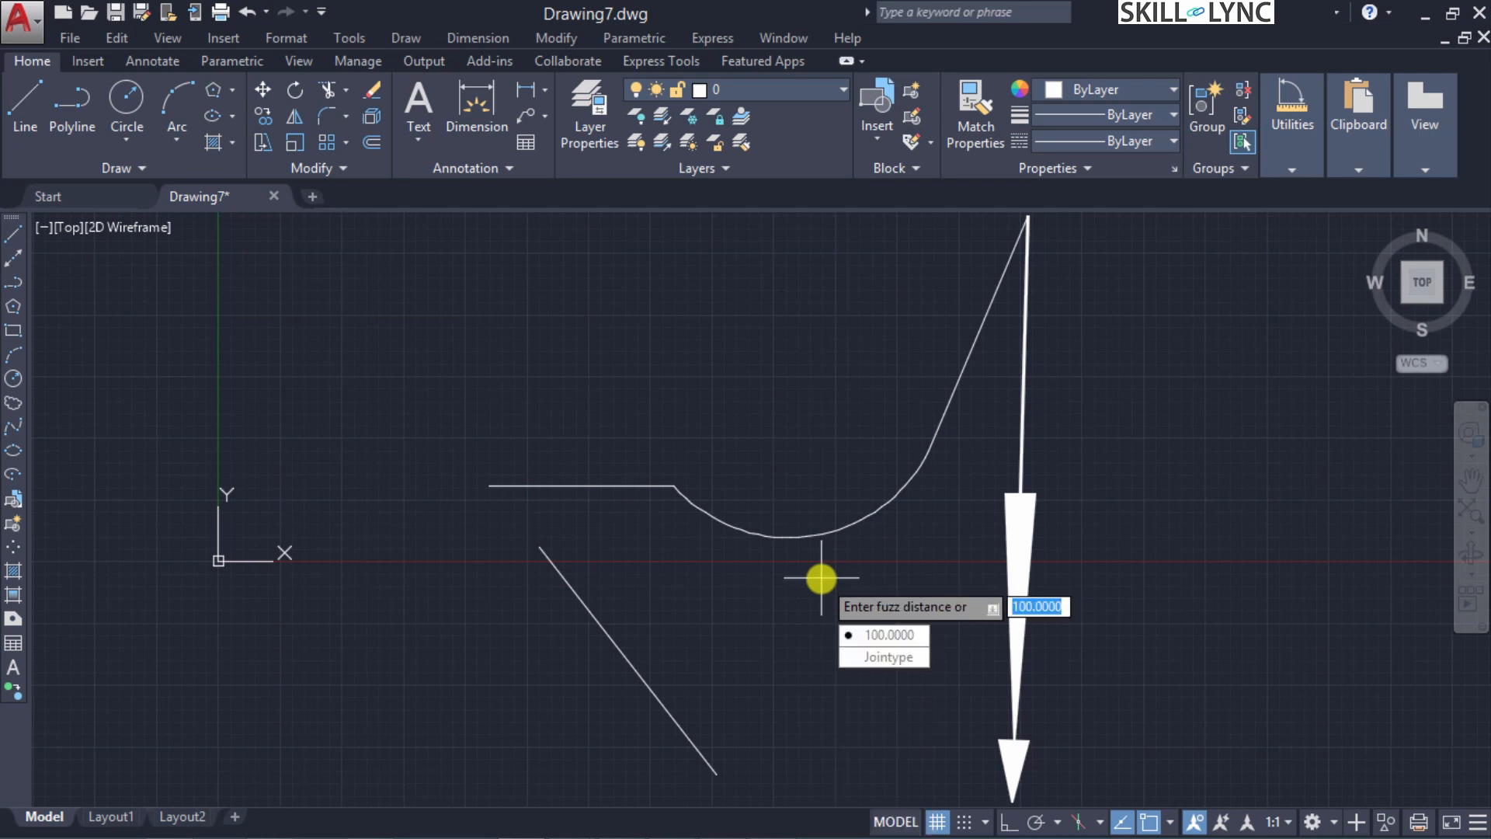
key(Return)
key(Down)
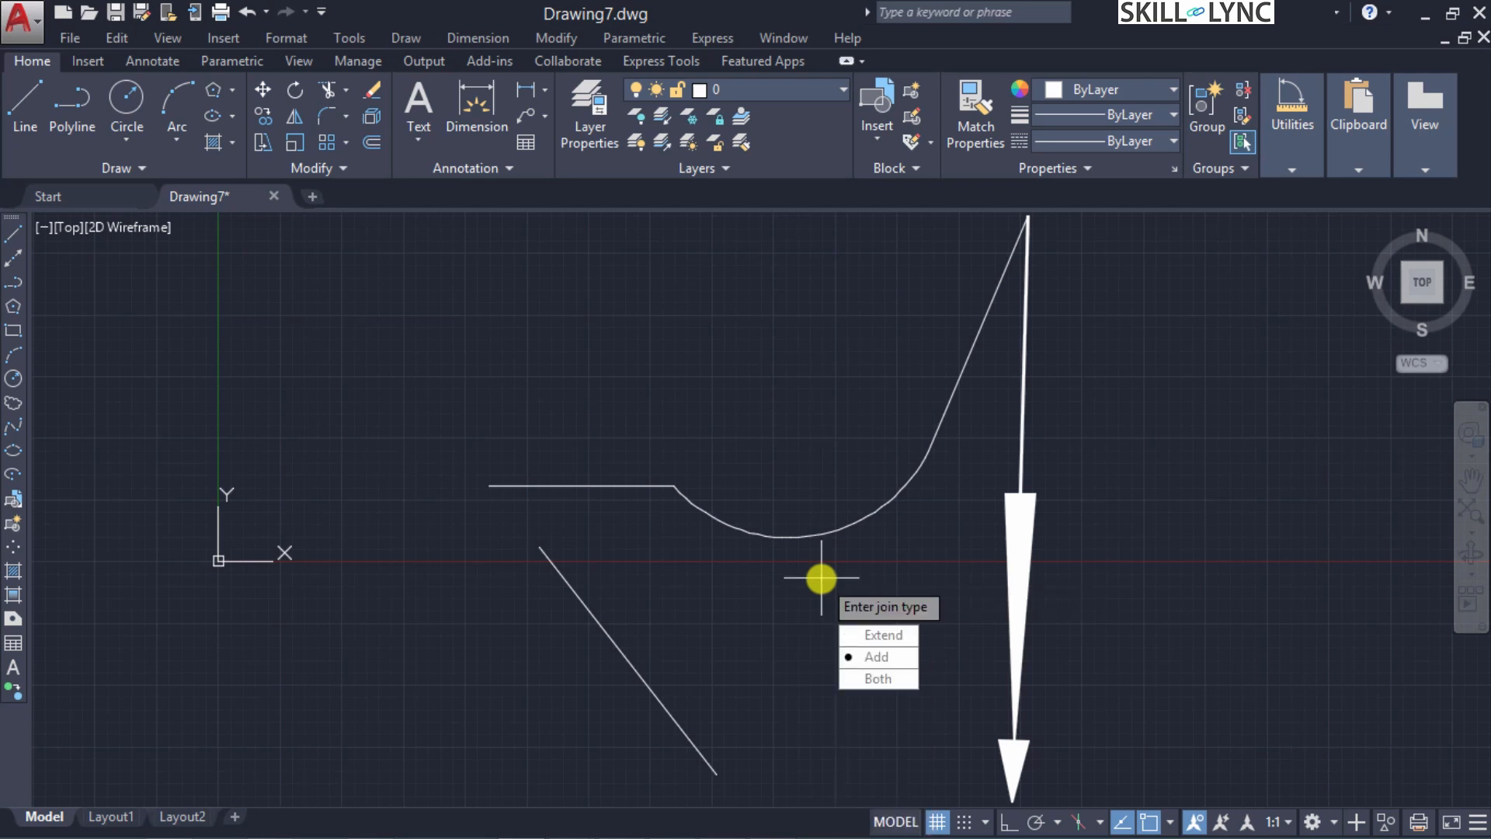
key(Return)
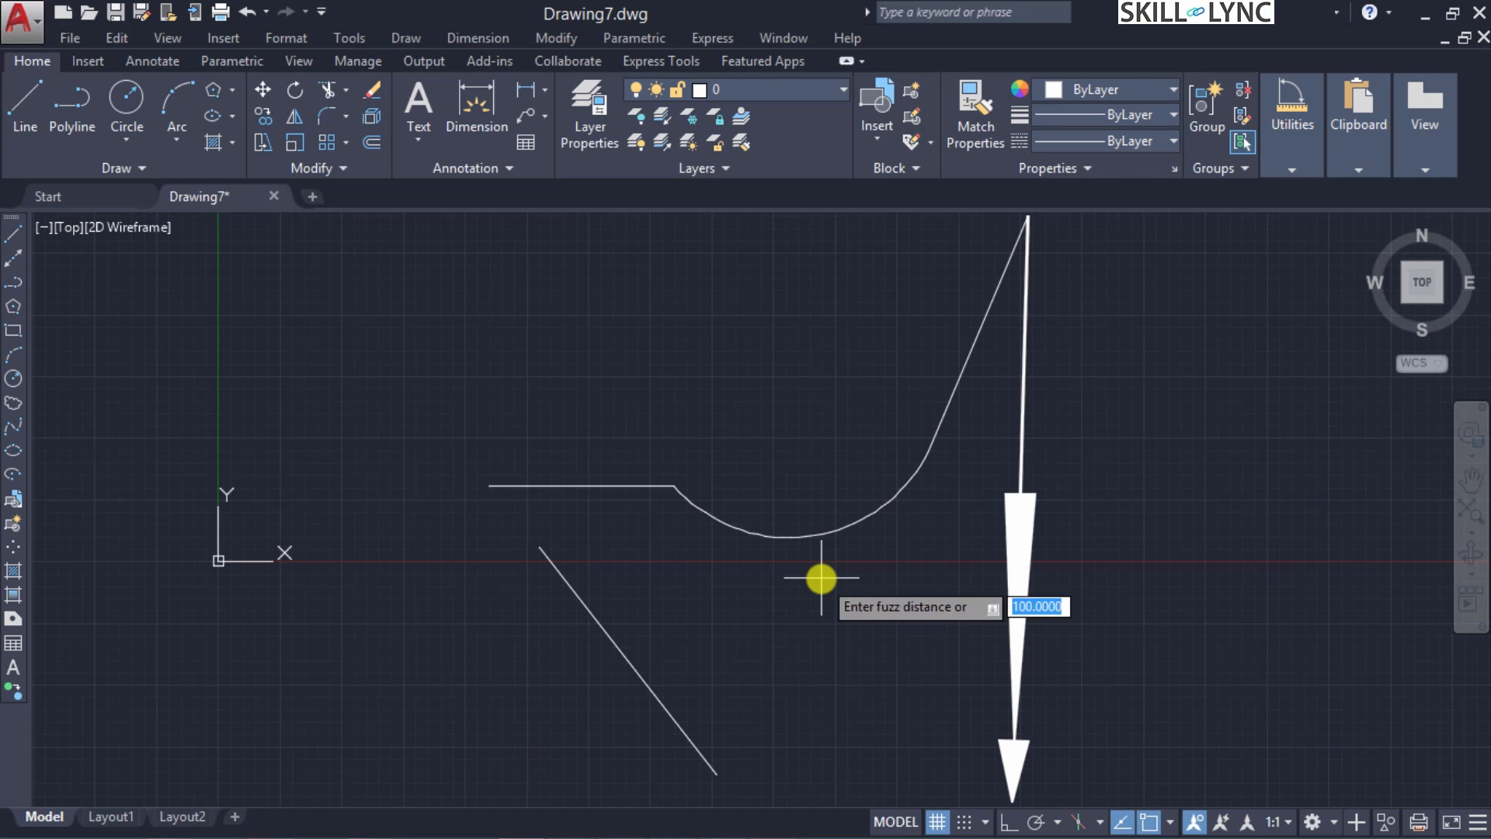
key(Return)
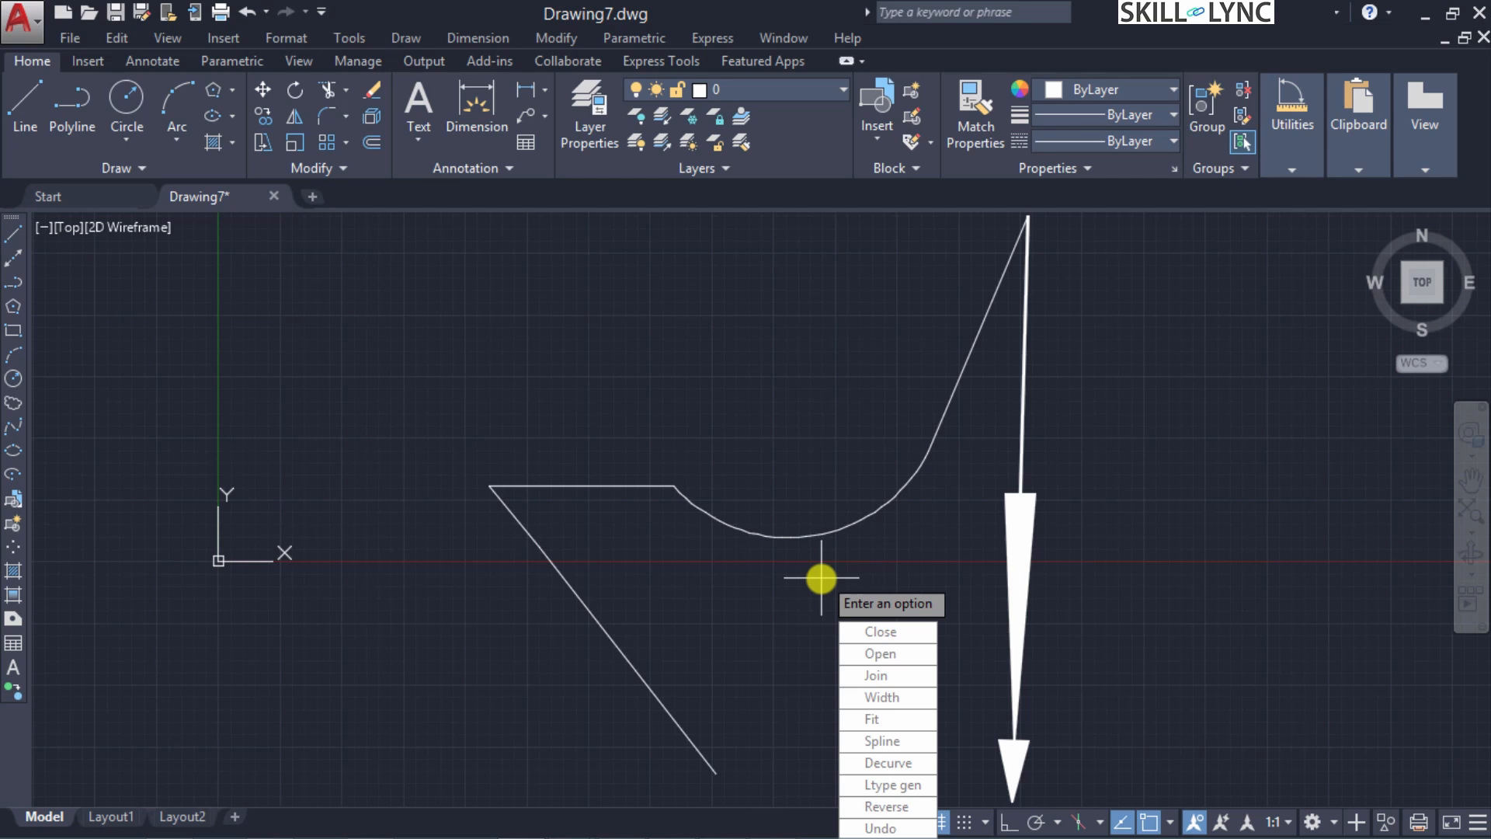
key(Return)
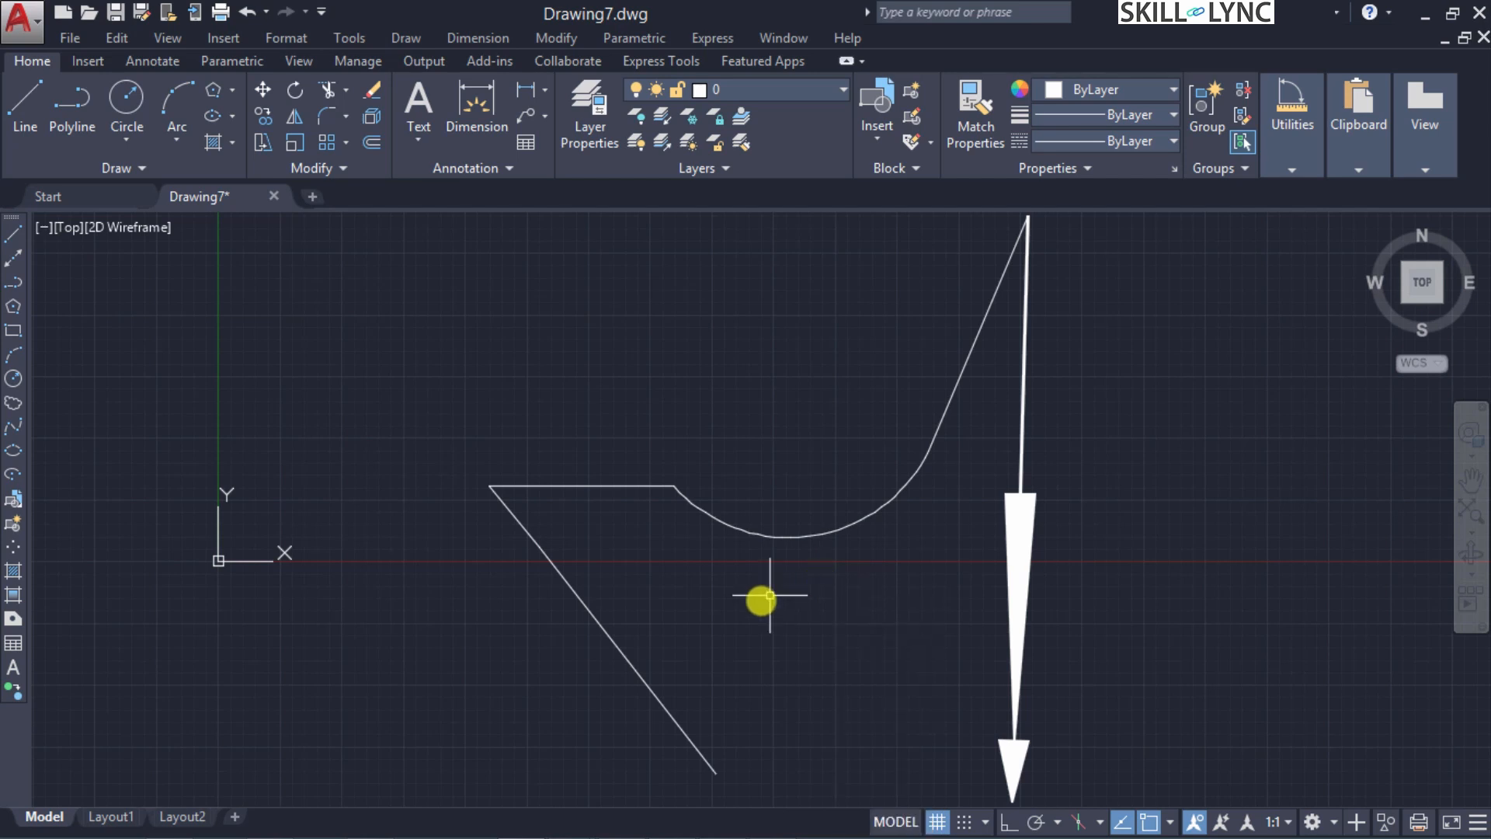
Delete the joined polyline, and undo both the deletion and the Add join
click(590, 616)
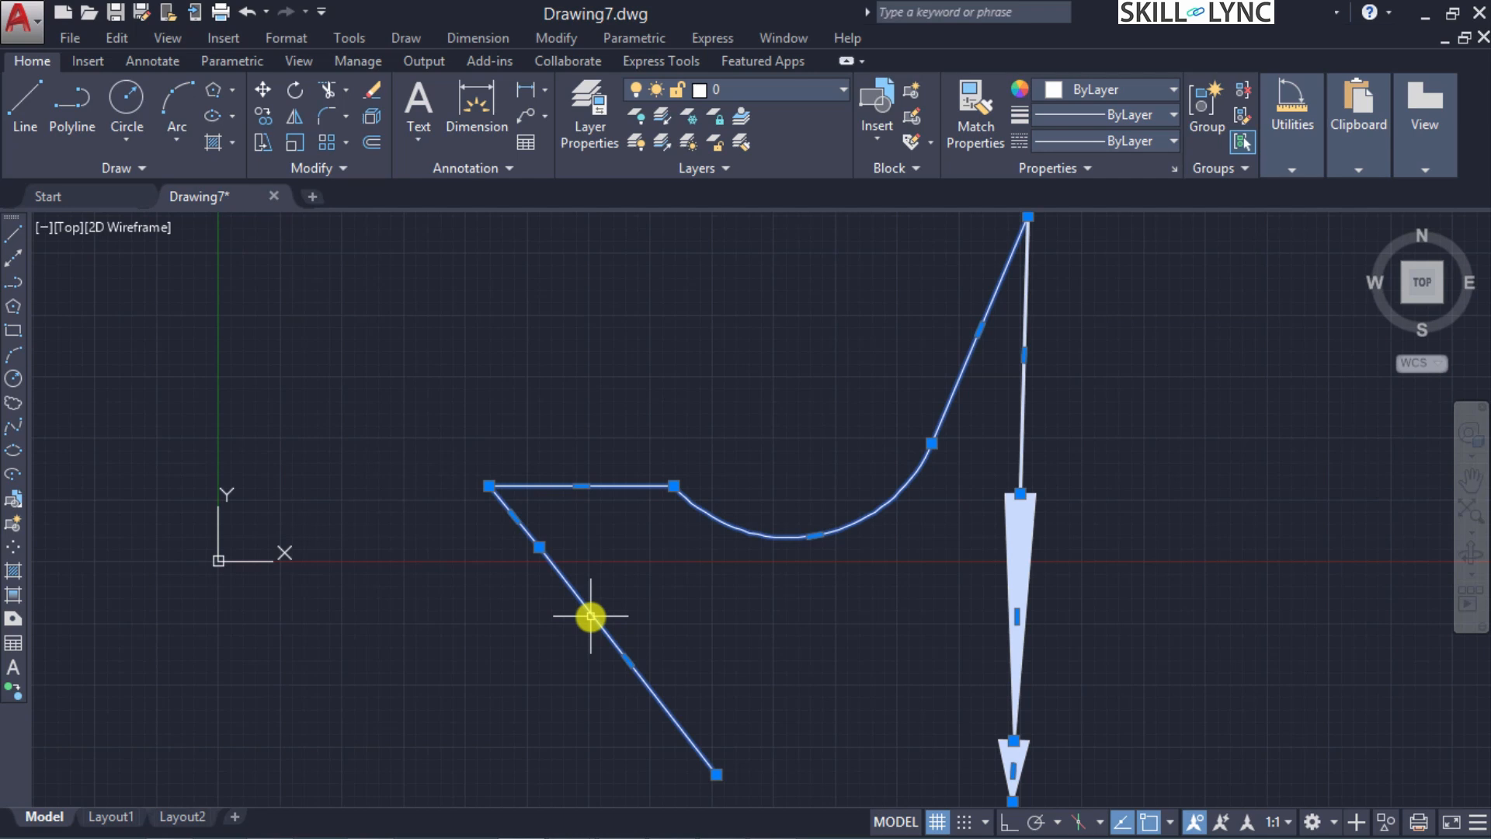
key(Delete)
key(ctrl+z)
key(ctrl+z)
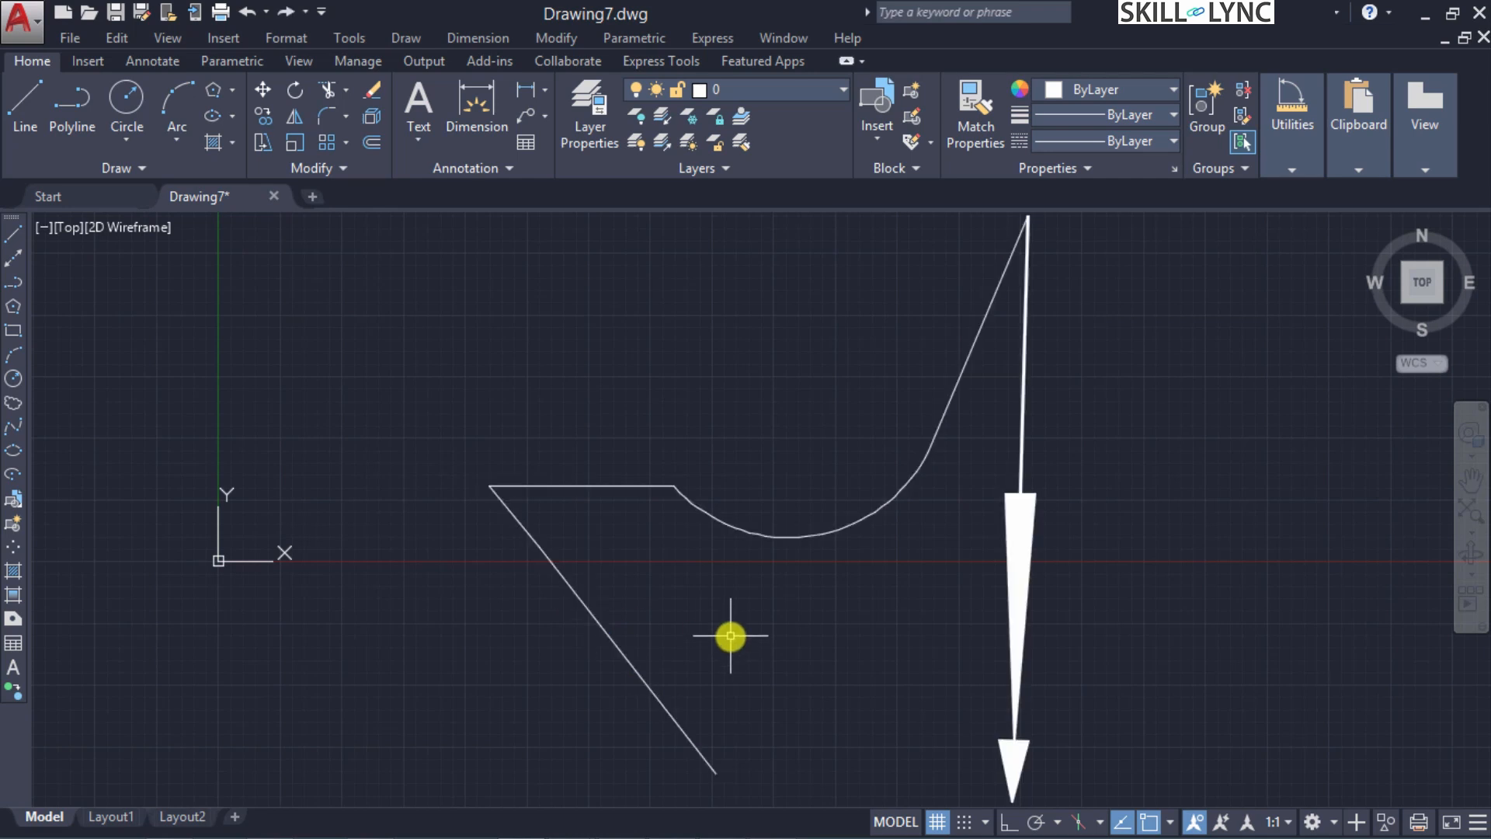
Replace the separate slanted line with a new, flatter line below the polyline's horizontal segment, ending near the old line's upper endpoint
click(626, 664)
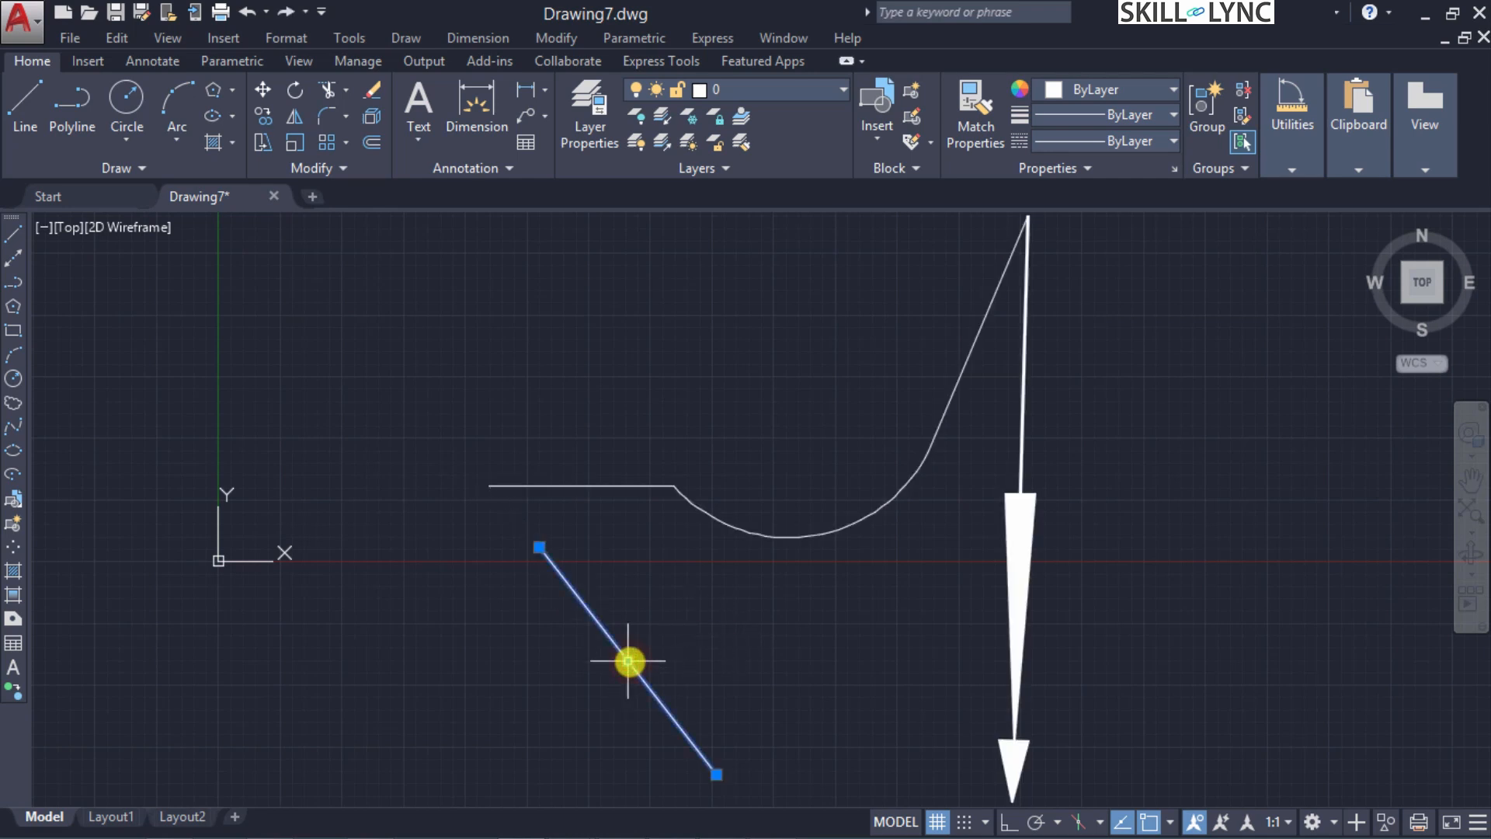
key(Delete)
text(l)
key(Return)
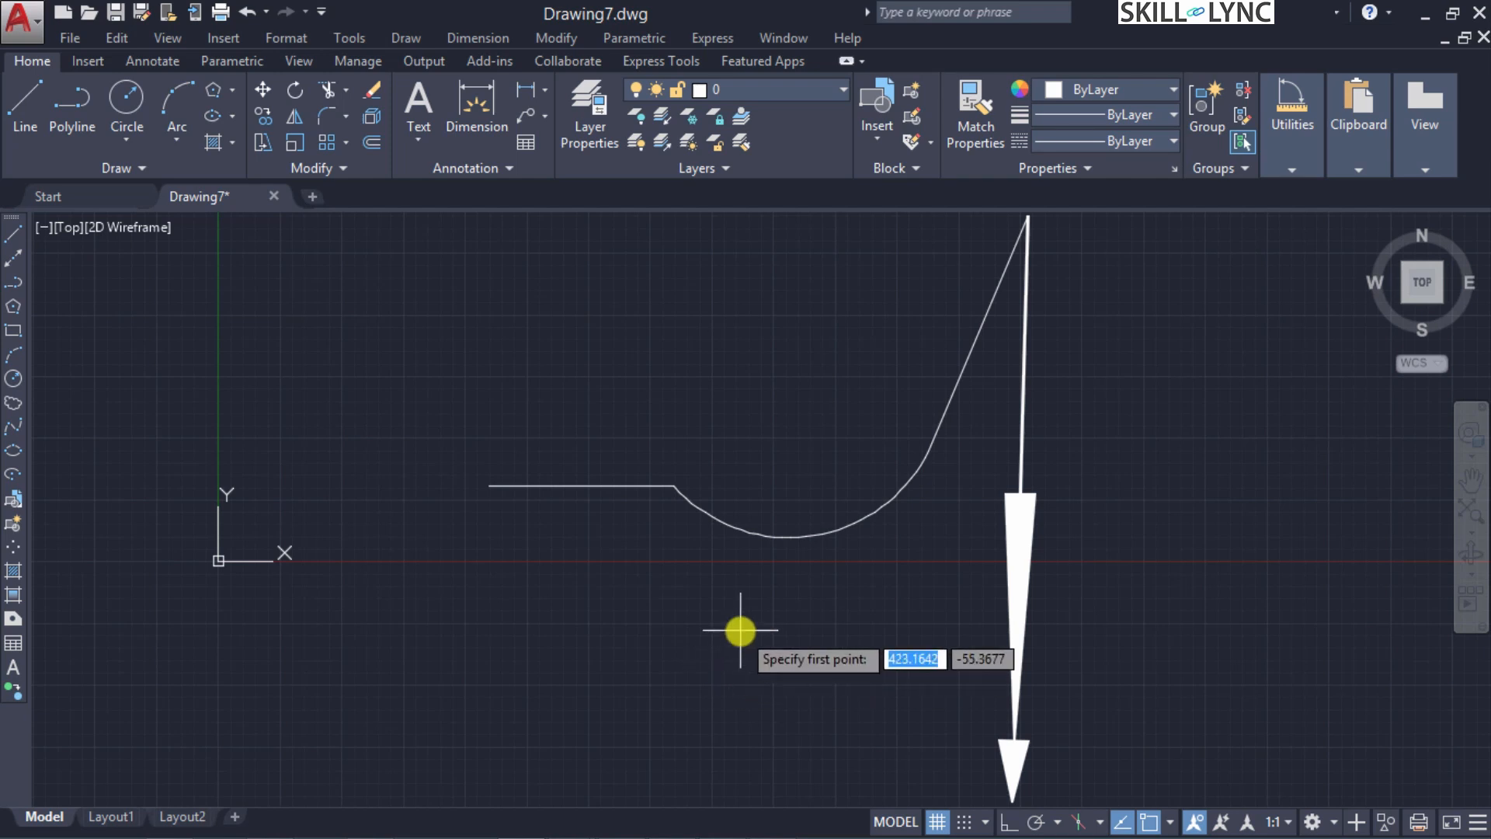
click(759, 601)
click(541, 548)
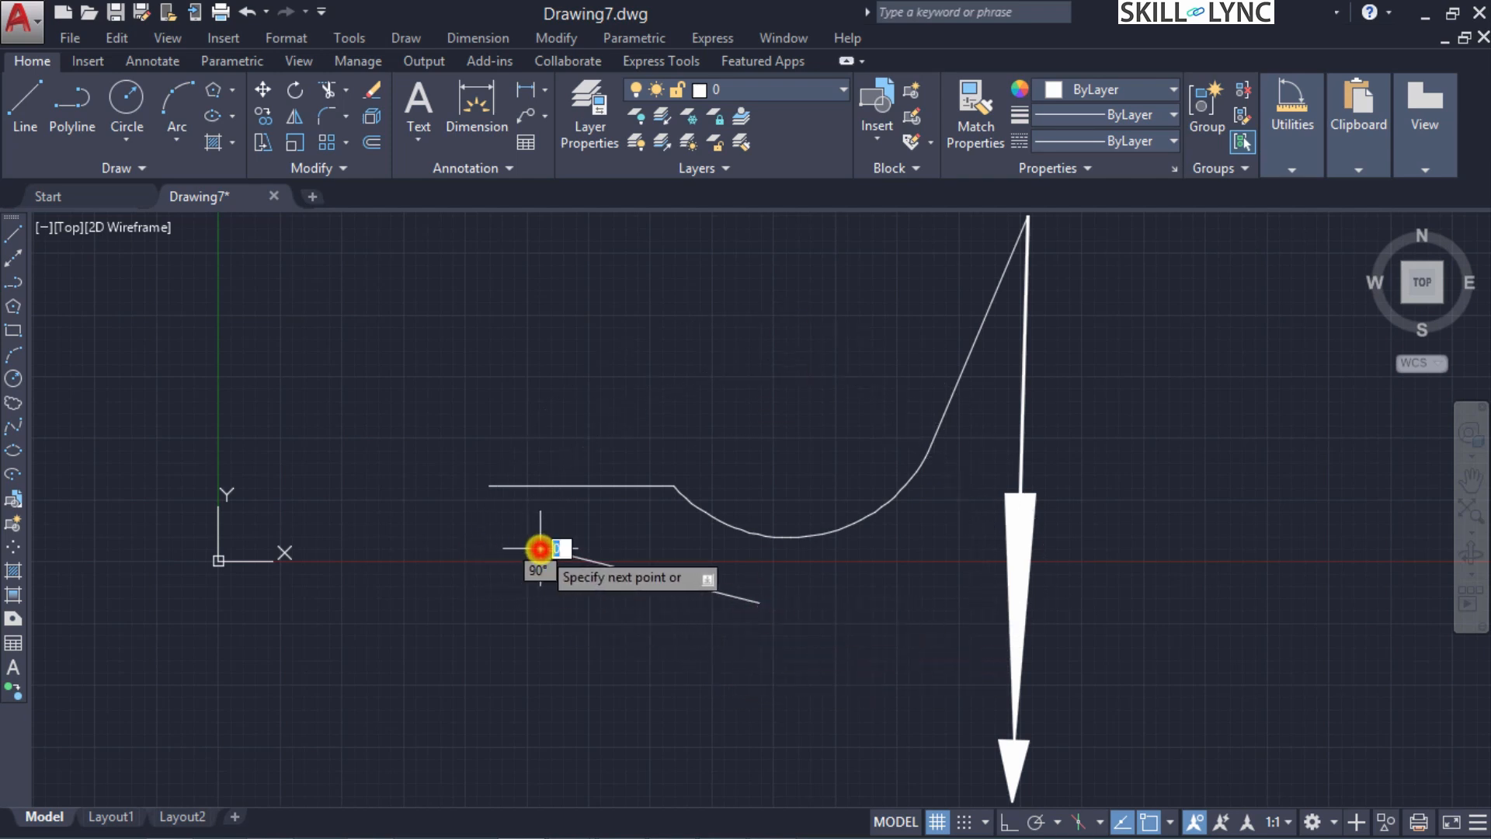
key(Return)
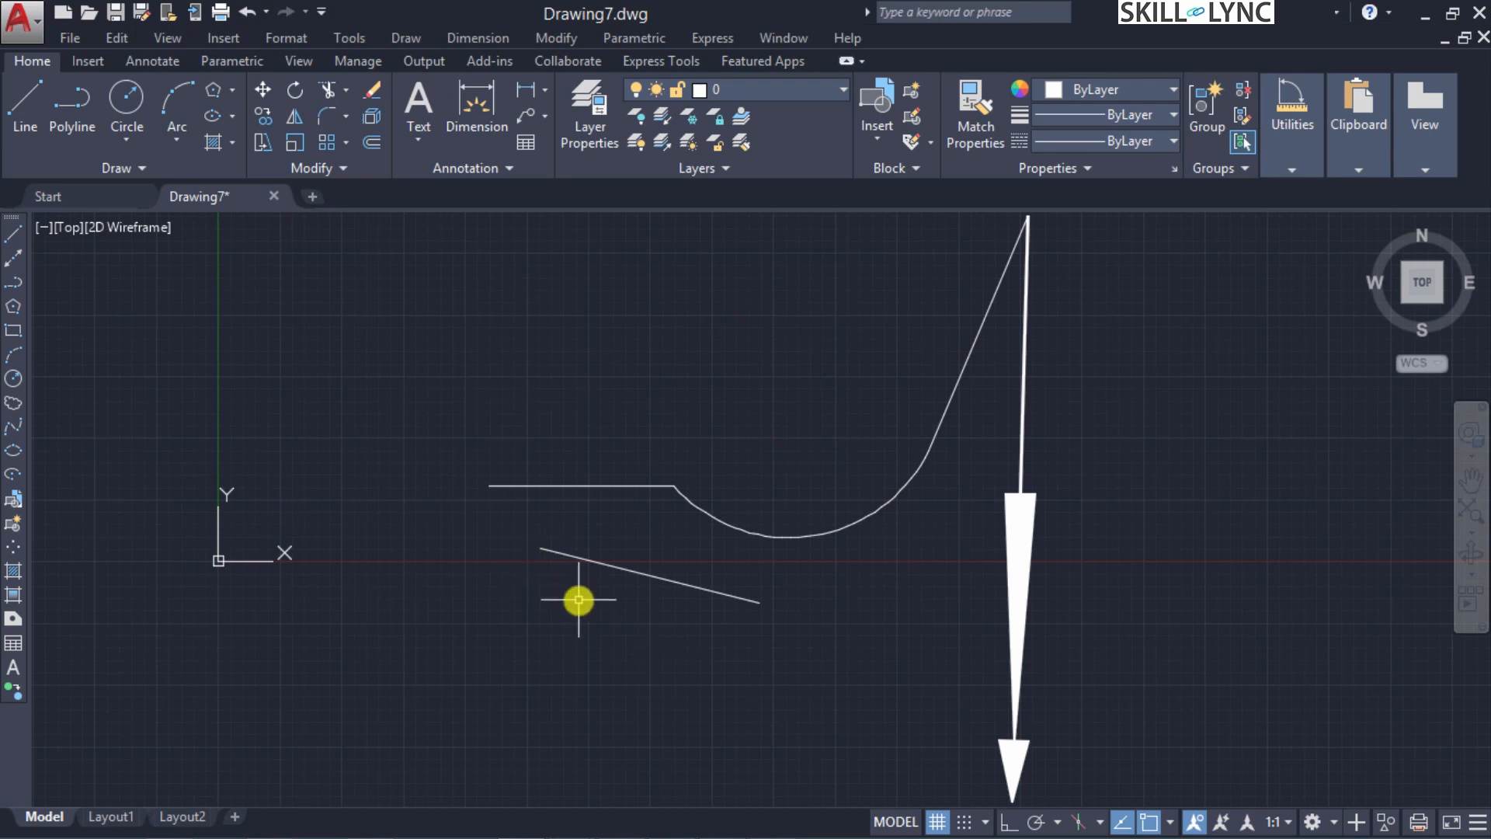
text(LINE)
key(BackSpace)
key(BackSpace)
key(BackSpace)
key(BackSpace)
Begin a multiple polyline edit with PEDIT on the new line and the curved polyline, converting the line to a polyline
text(PEDIT)
key(Return)
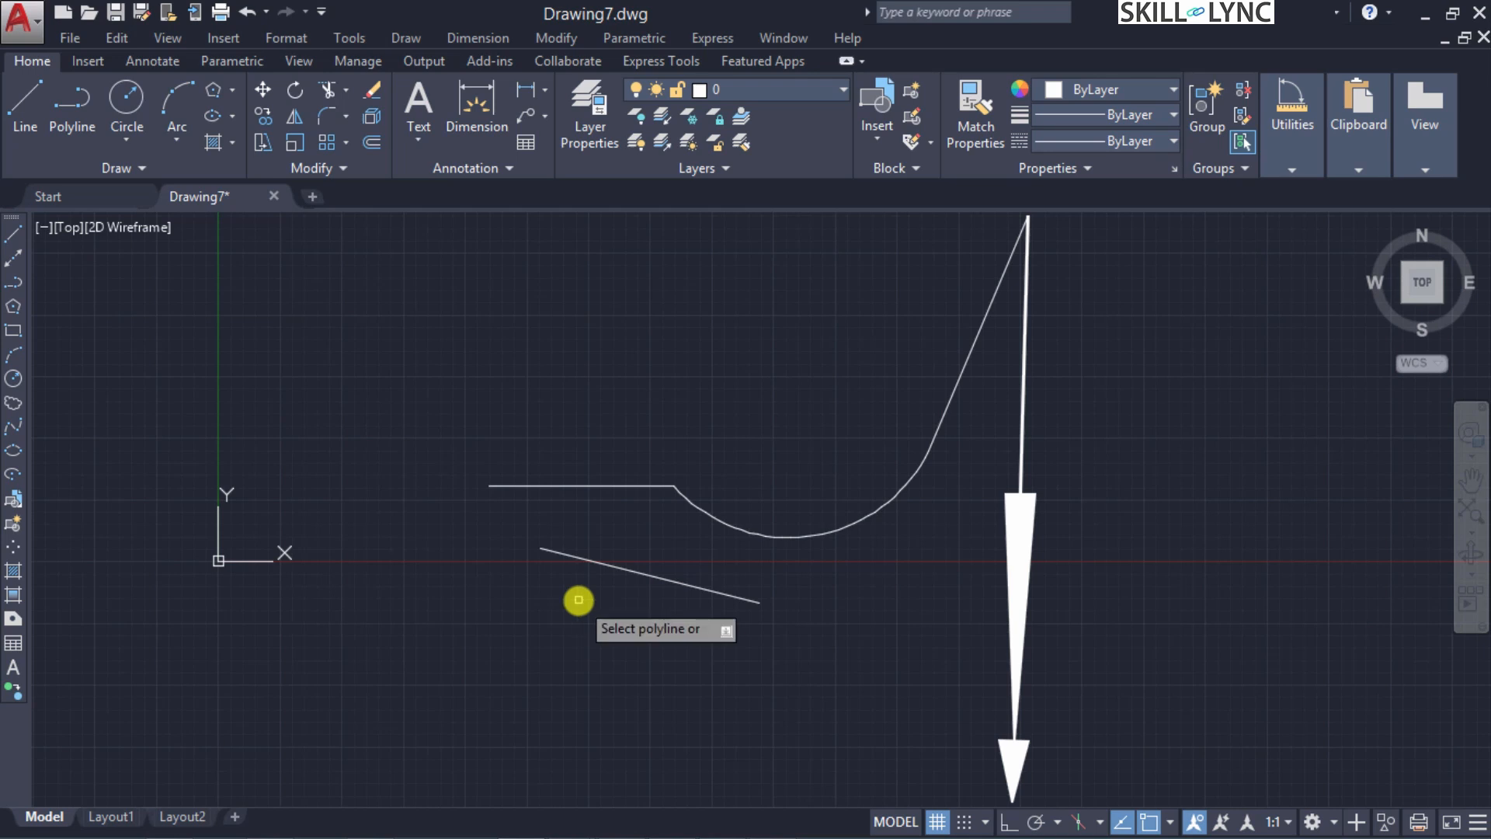
click(707, 618)
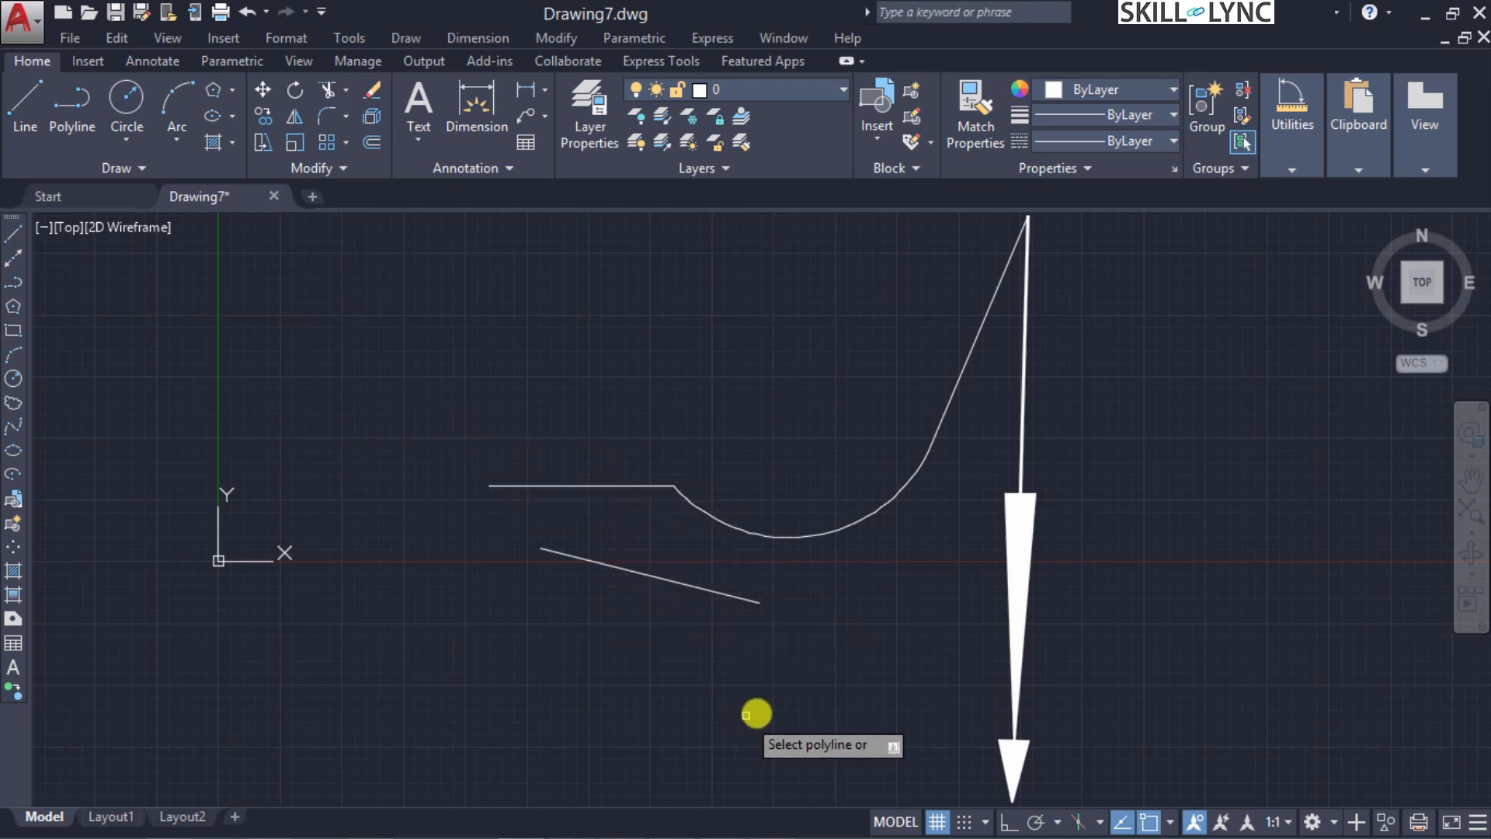
key(Down)
key(Down)
key(Return)
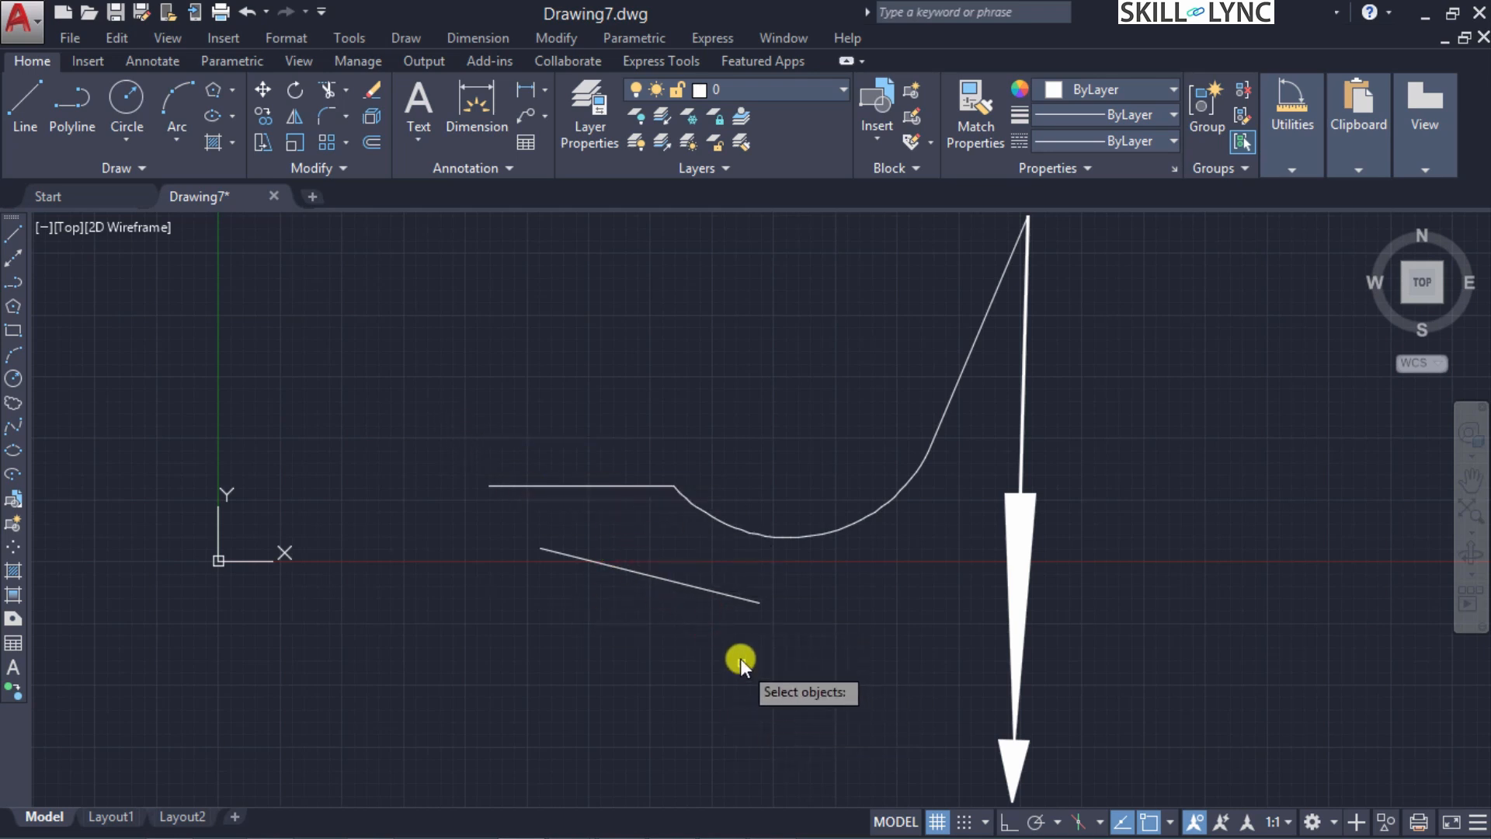
click(740, 658)
click(455, 412)
key(Return)
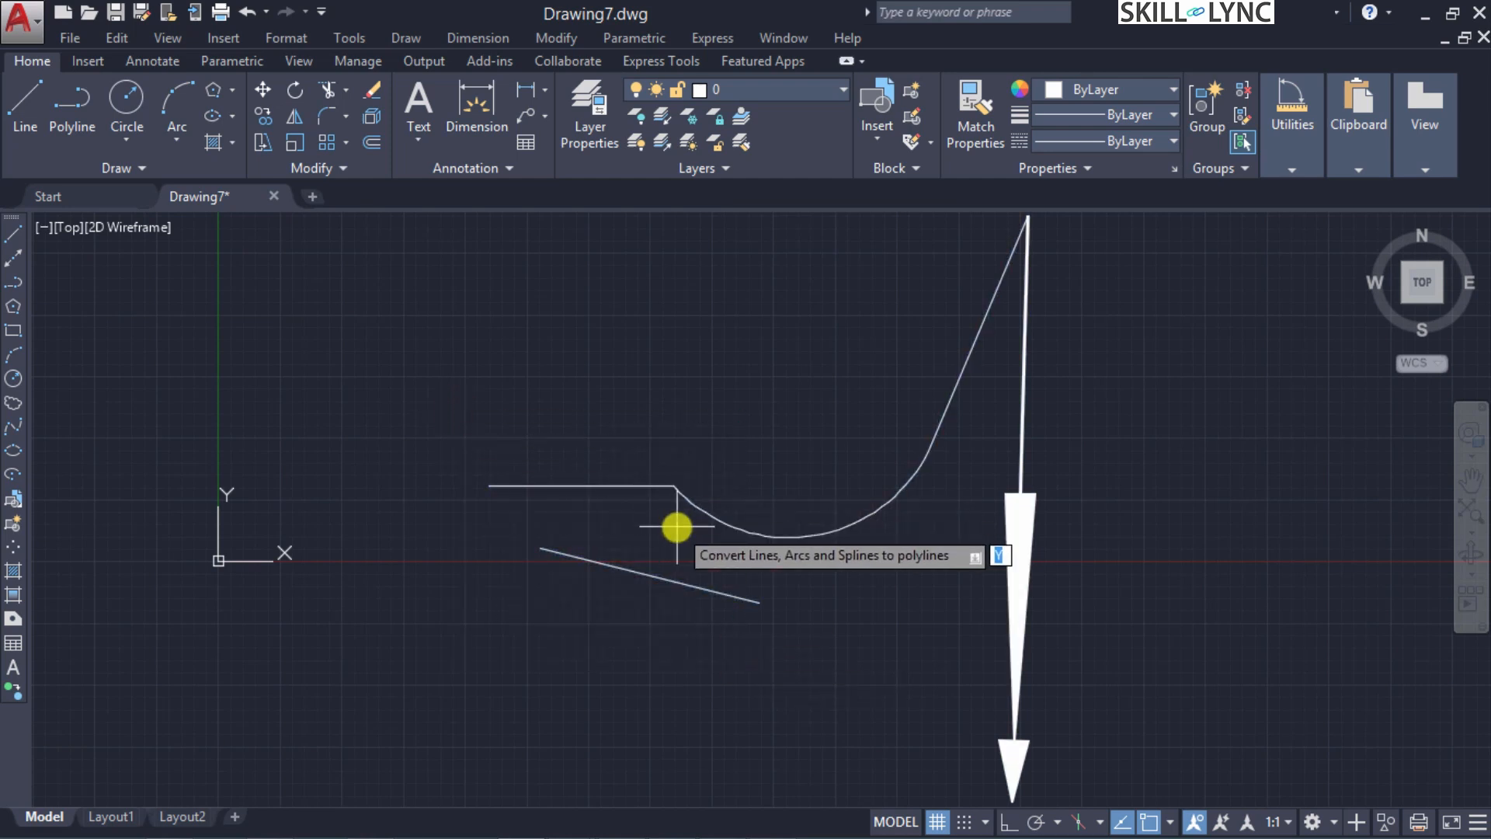
key(Return)
Join the new line and the curved polyline using join type Both and a fuzz distance of 50
click(738, 632)
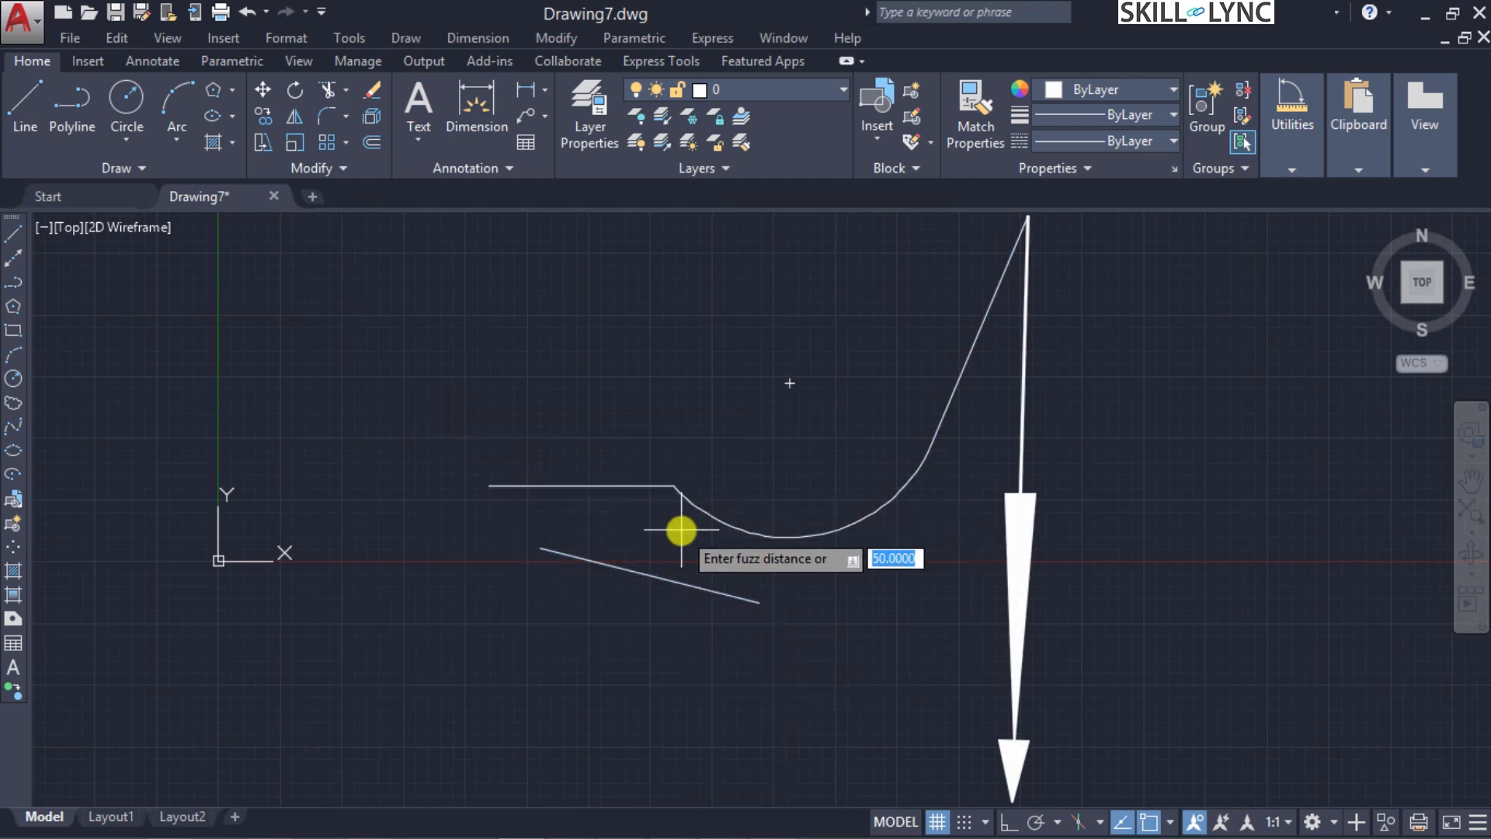
key(Down)
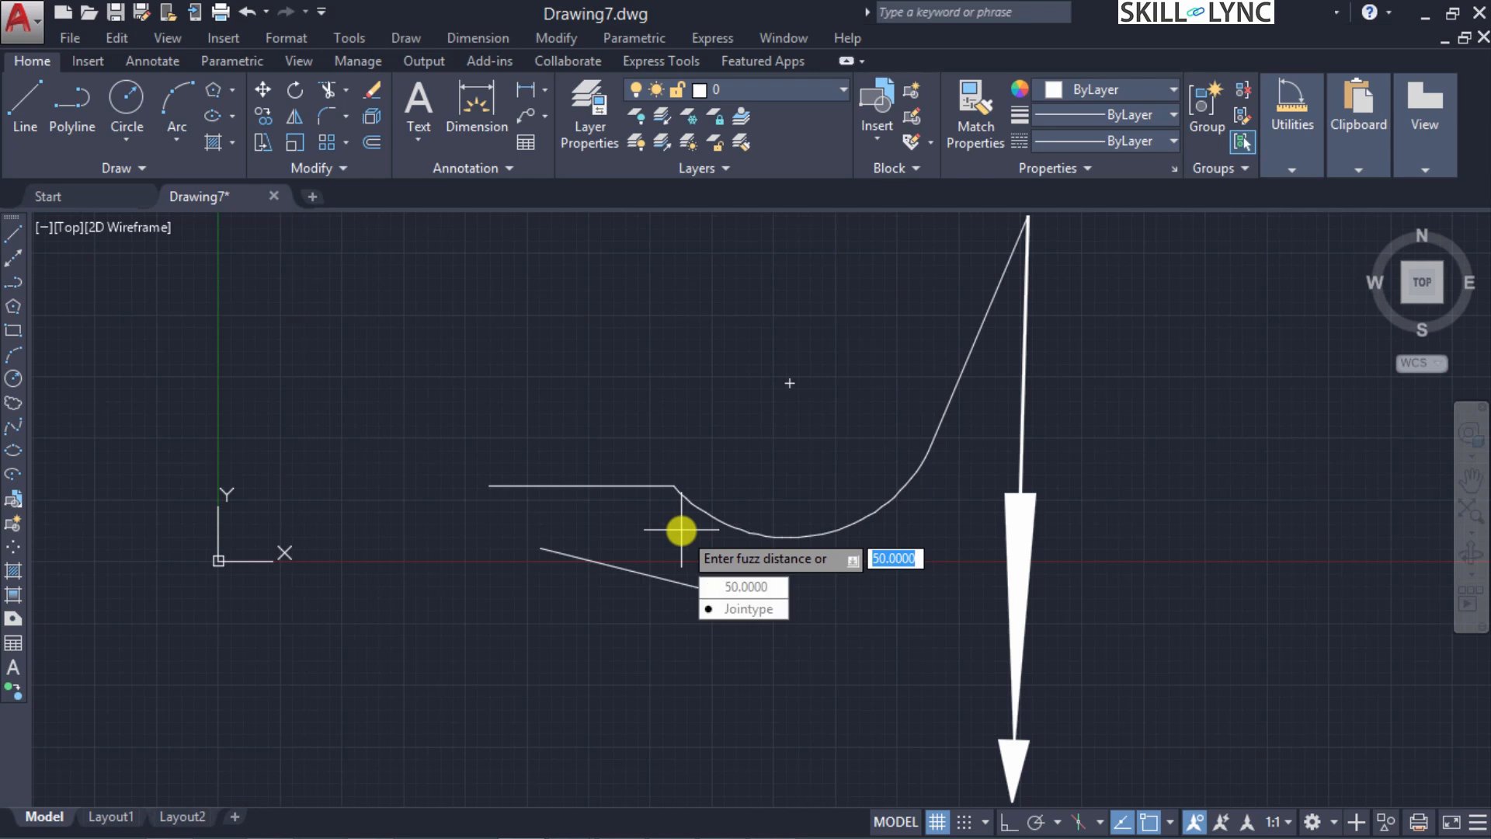
key(Down)
key(Return)
key(Down)
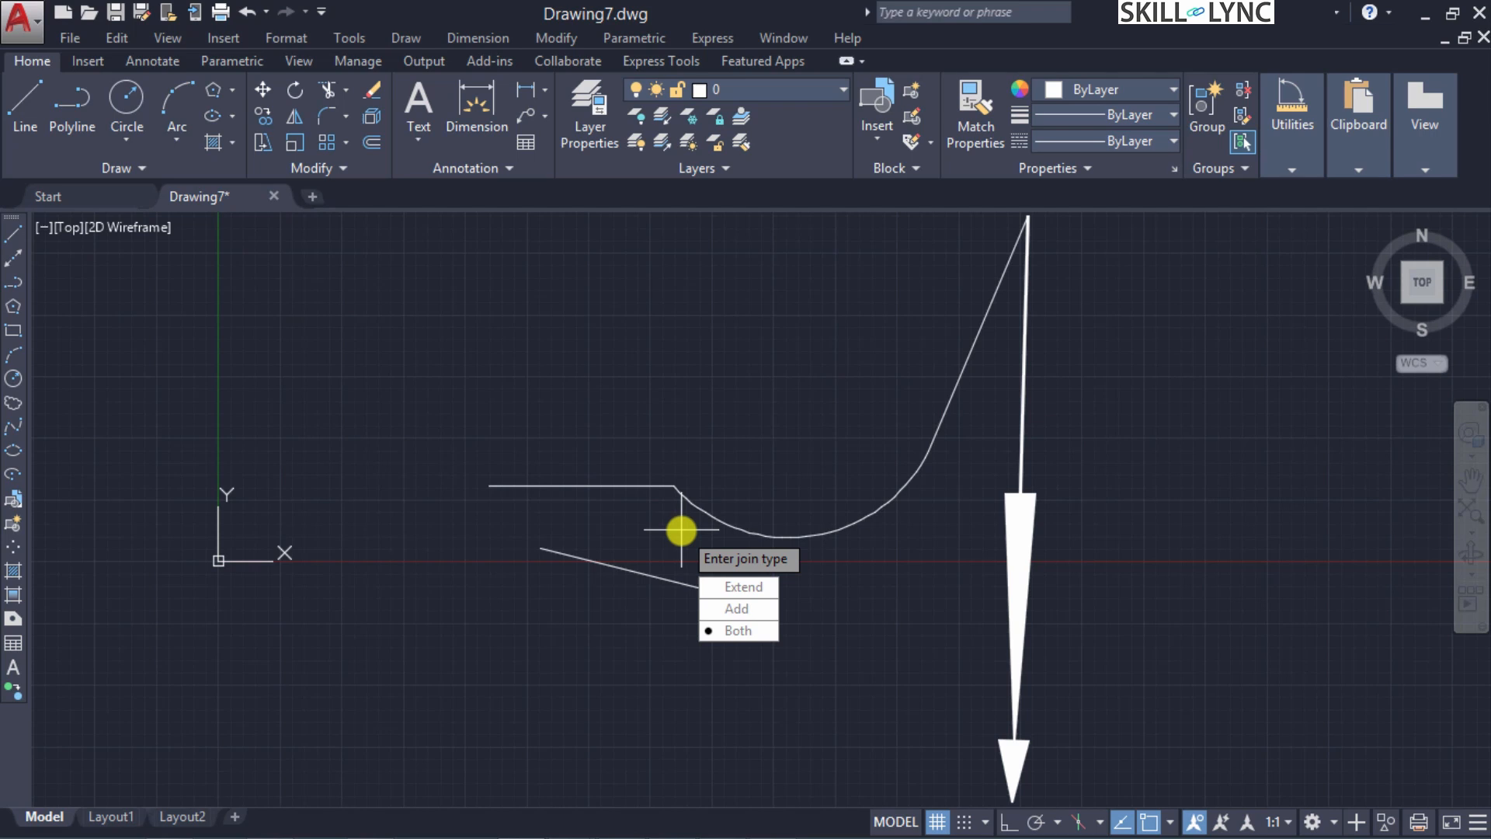
key(Return)
key(Return)
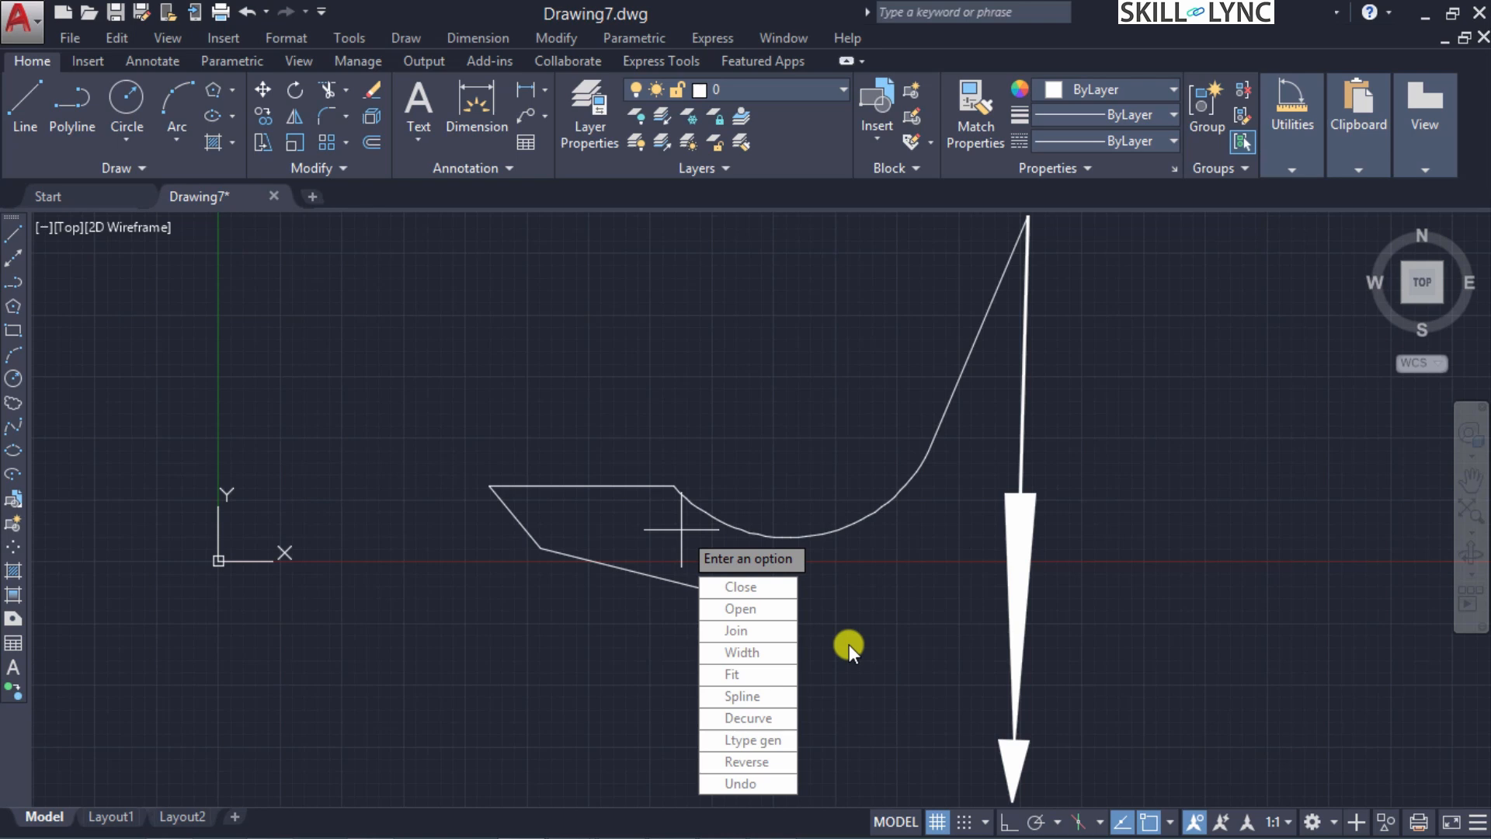
Set the width of all segments of the joined polyline to 2
click(767, 652)
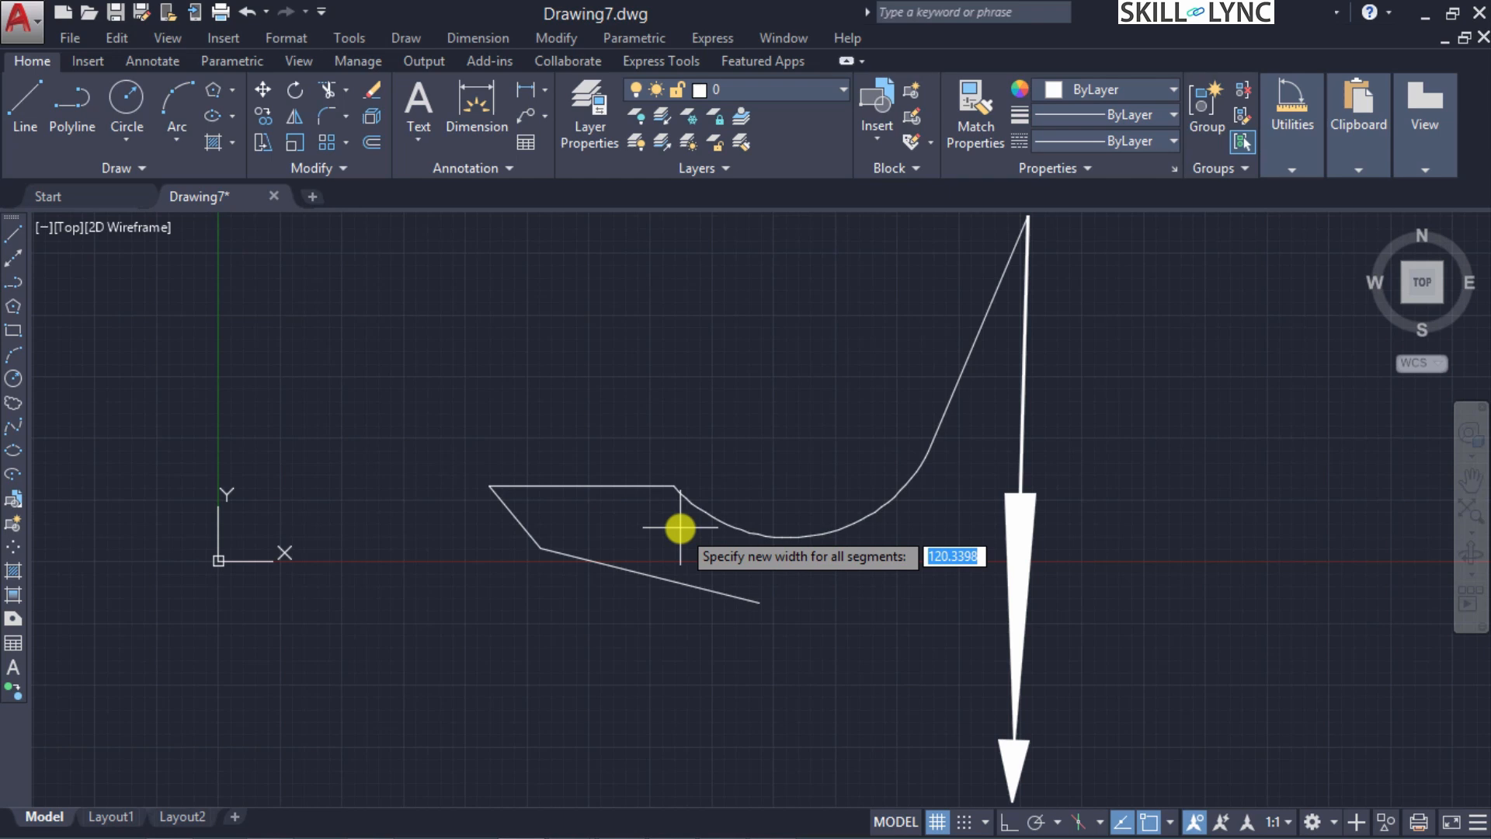
text(2)
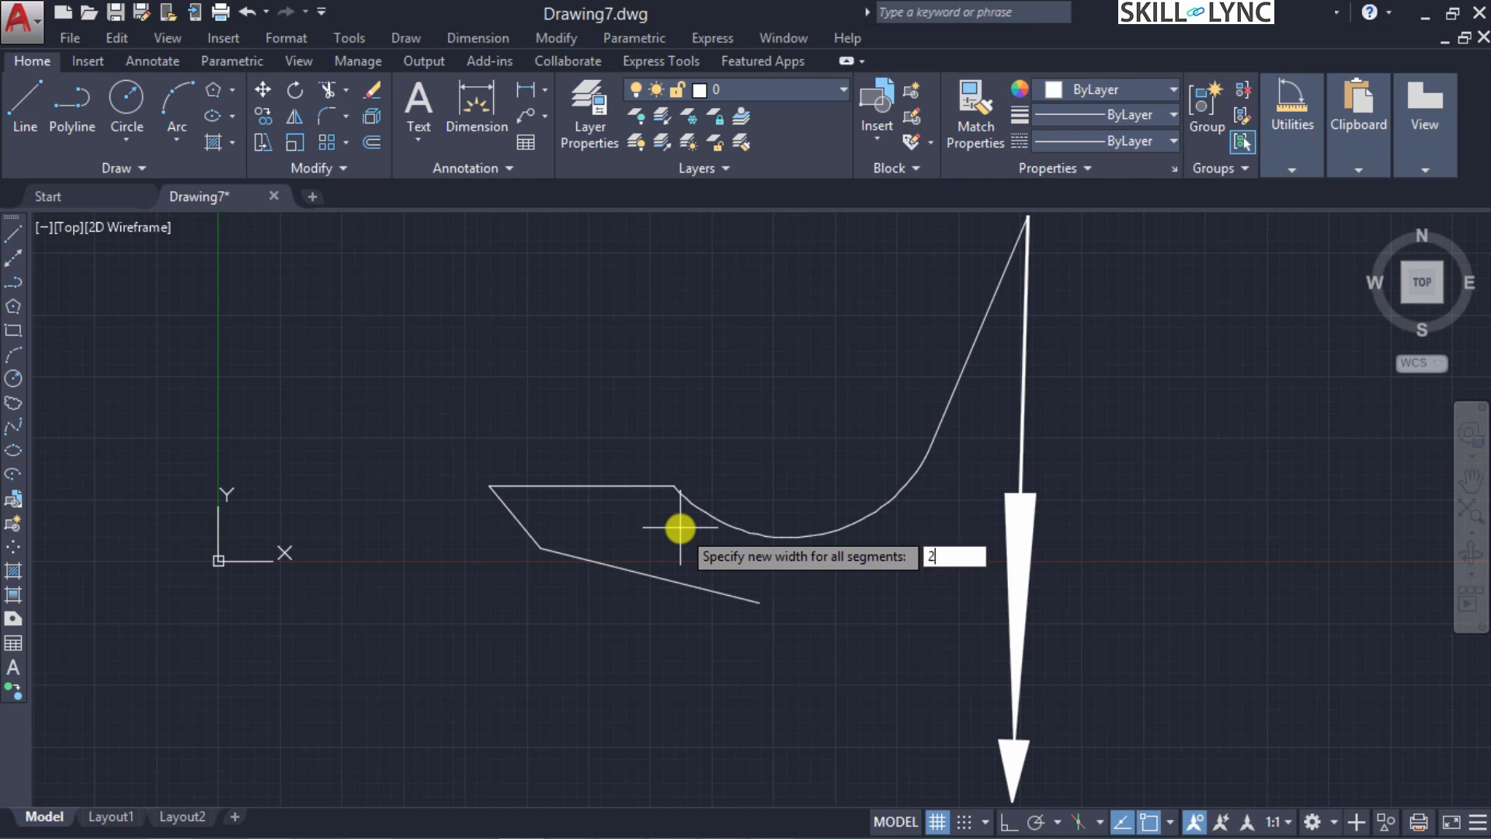
key(Return)
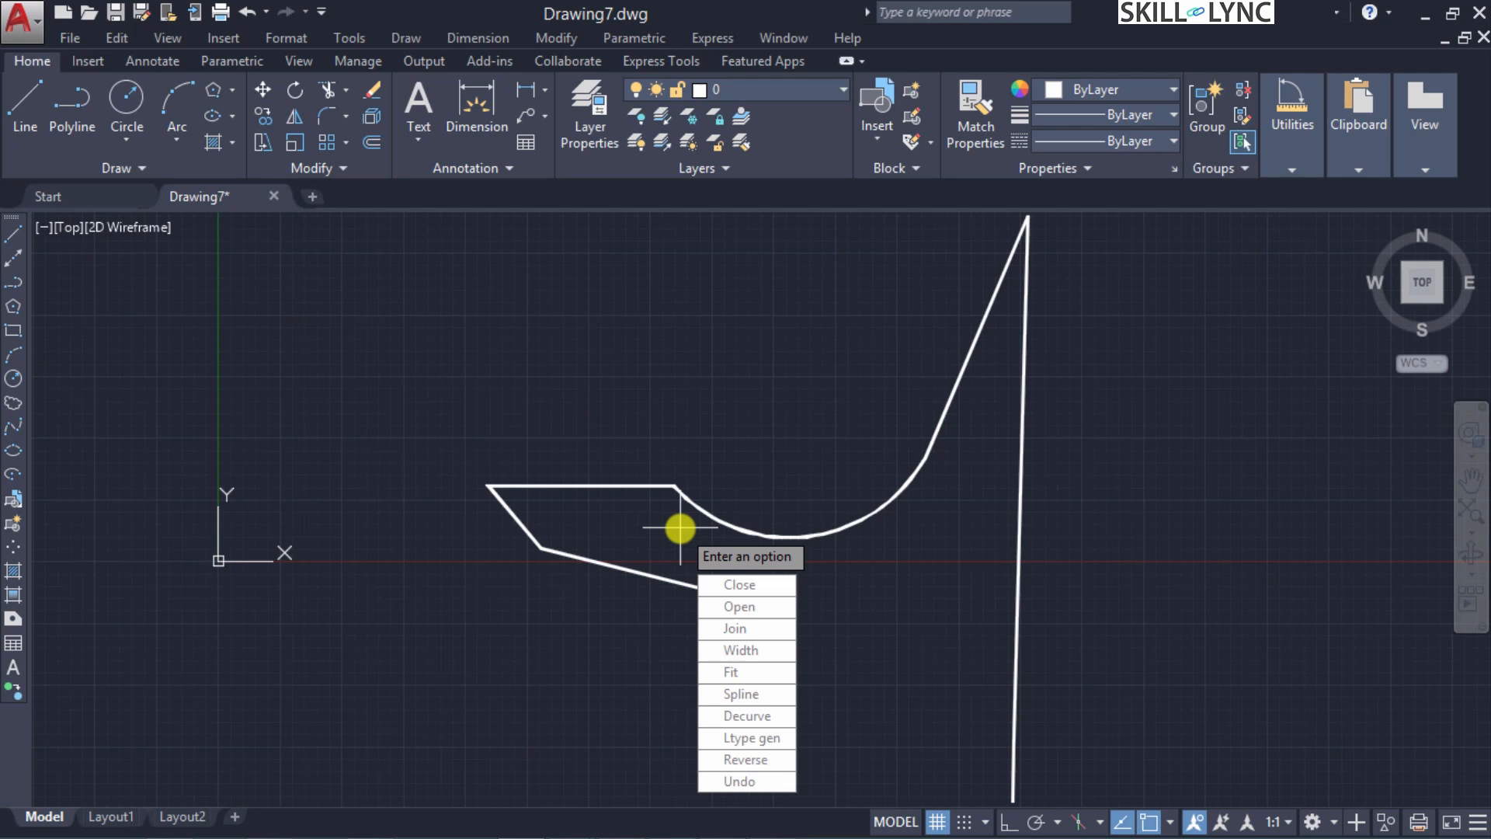
Set the width of all segments of the joined polyline to 0
key(Down)
key(Down)
key(Down)
key(Return)
text(0)
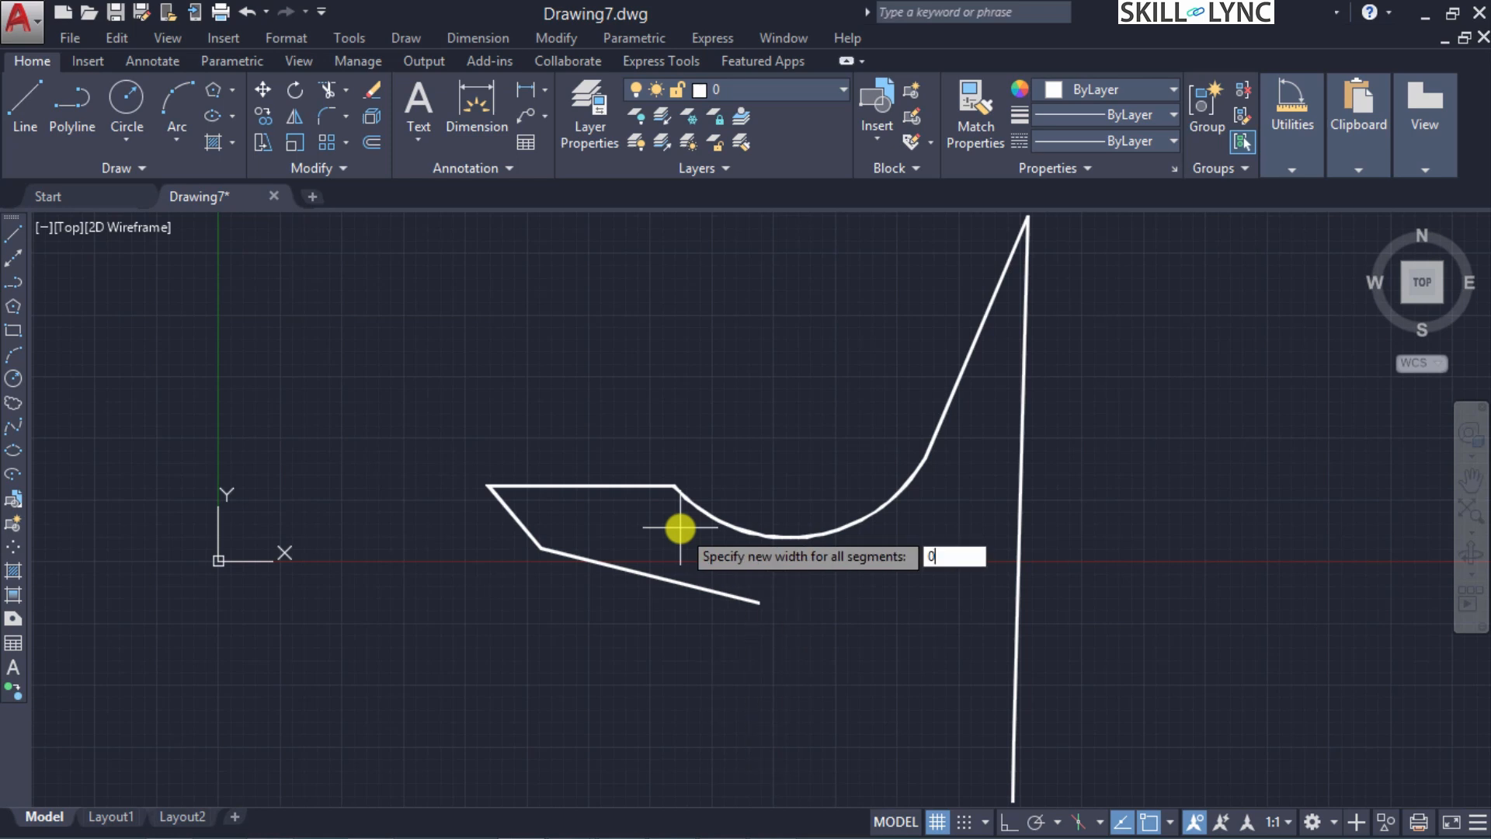
key(Return)
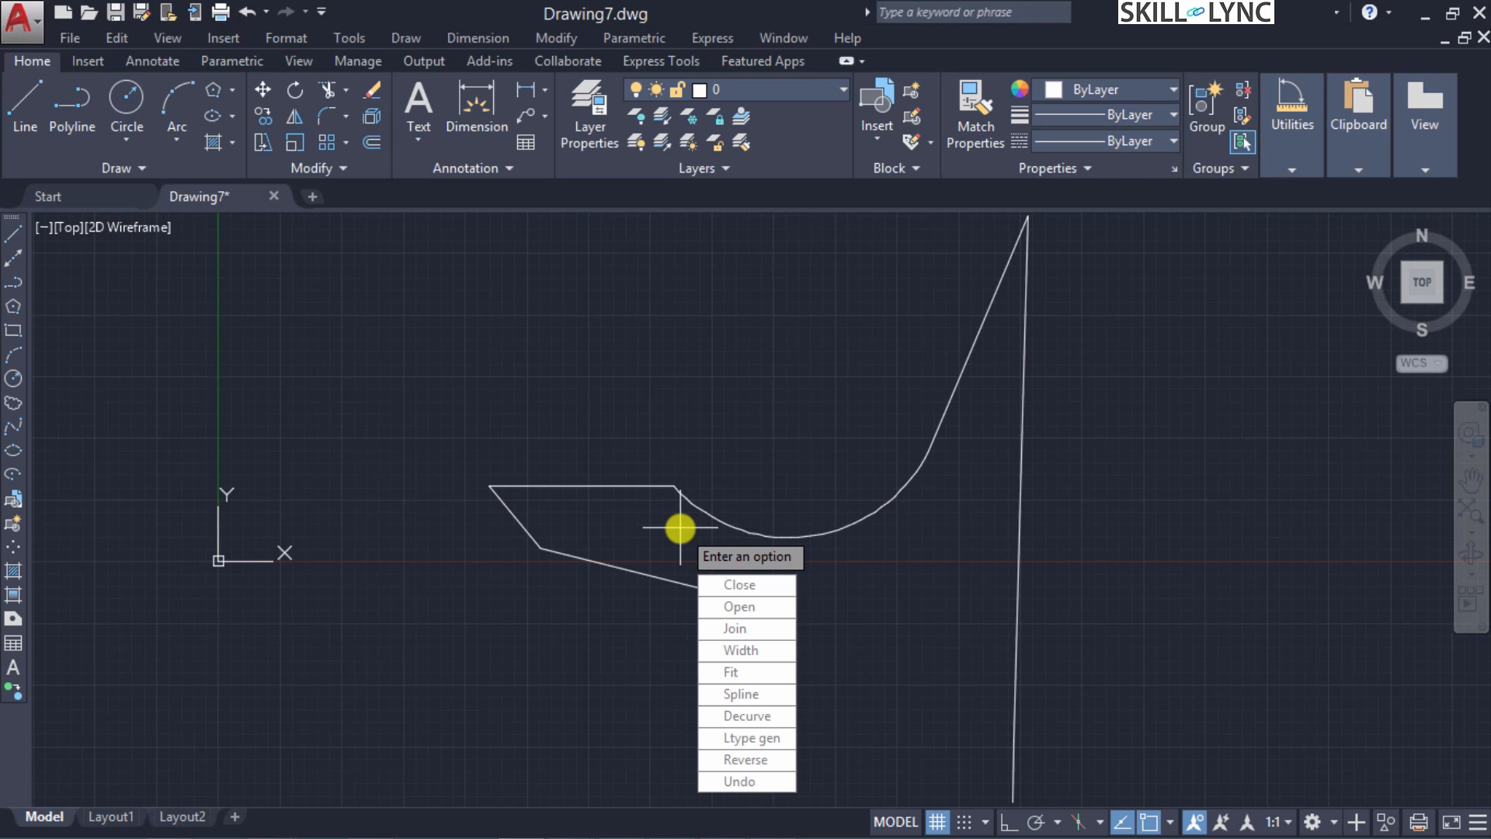
Apply the Fit option to turn the joined polyline into a smooth curve through its vertices
key(Down)
key(Down)
key(Down)
key(Down)
key(Down)
key(Return)
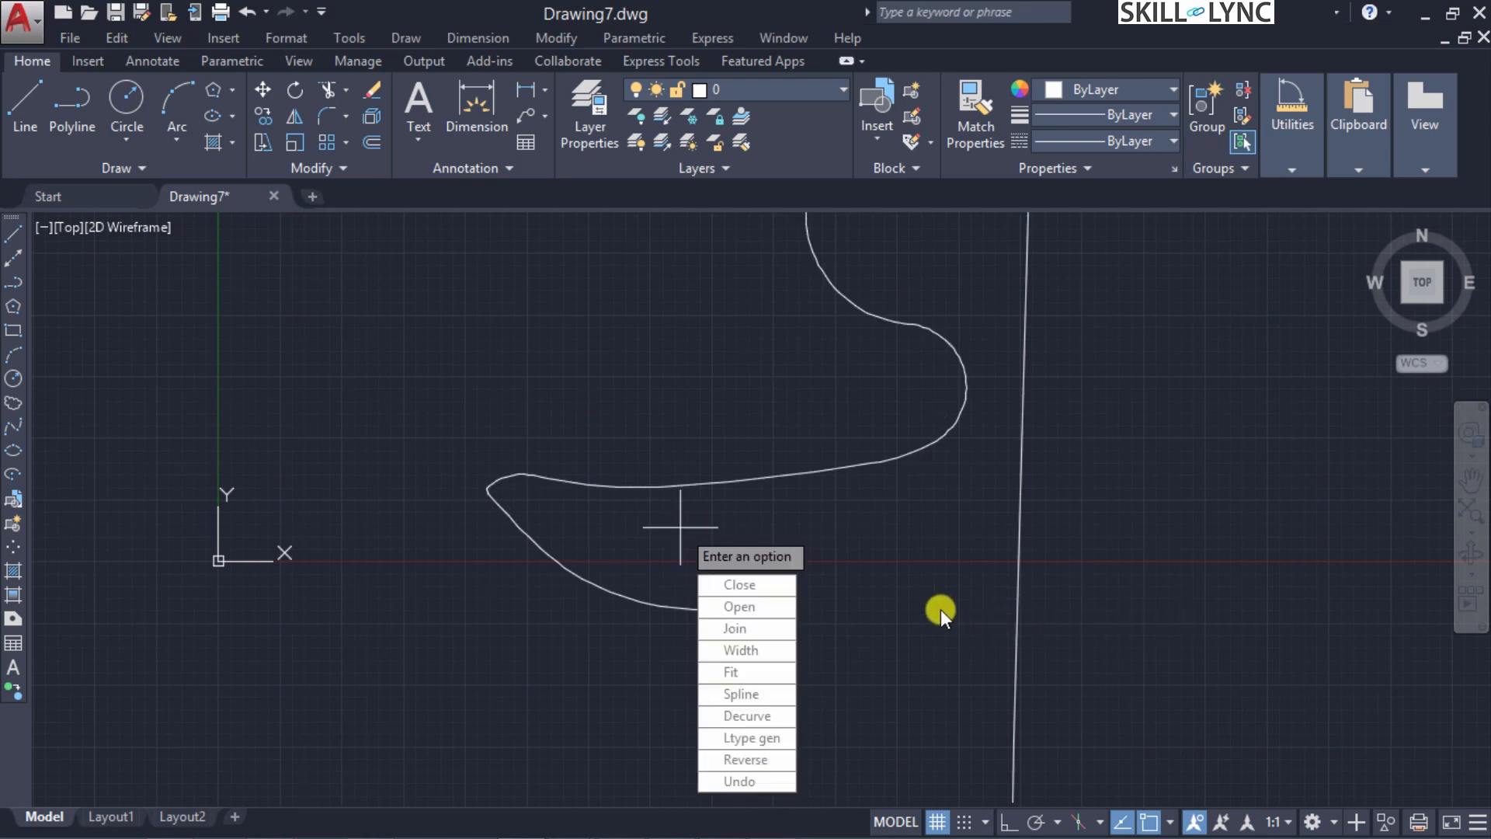
click(1472, 513)
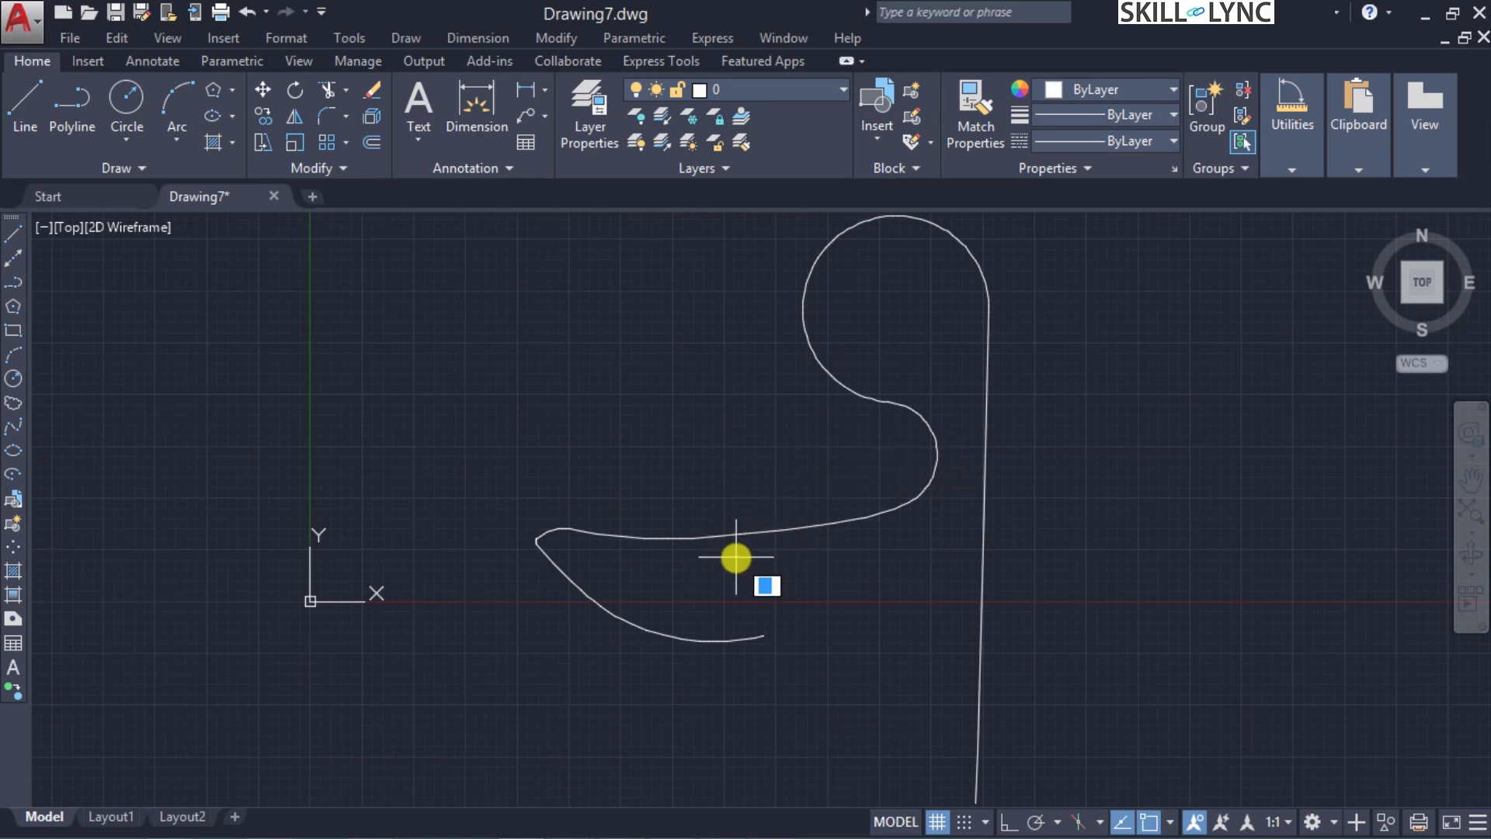
Undo the Fit curve on the joined polyline from within PEDIT
key(Up)
key(Up)
key(Down)
key(Down)
key(Up)
key(Up)
key(Up)
key(Up)
key(Up)
key(Down)
key(Down)
key(Down)
key(Down)
key(Down)
text(u)
key(Return)
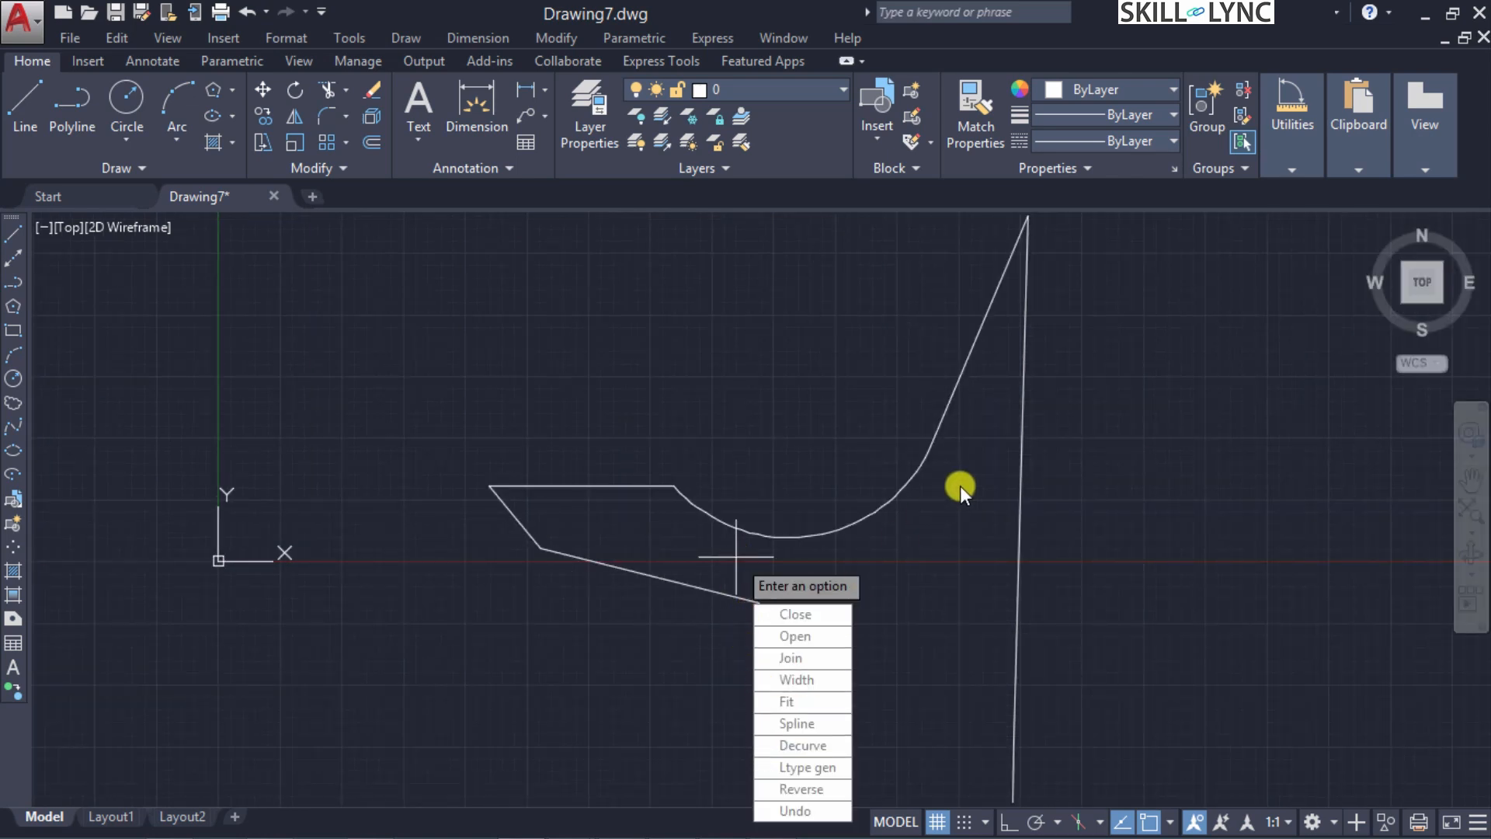
key(Escape)
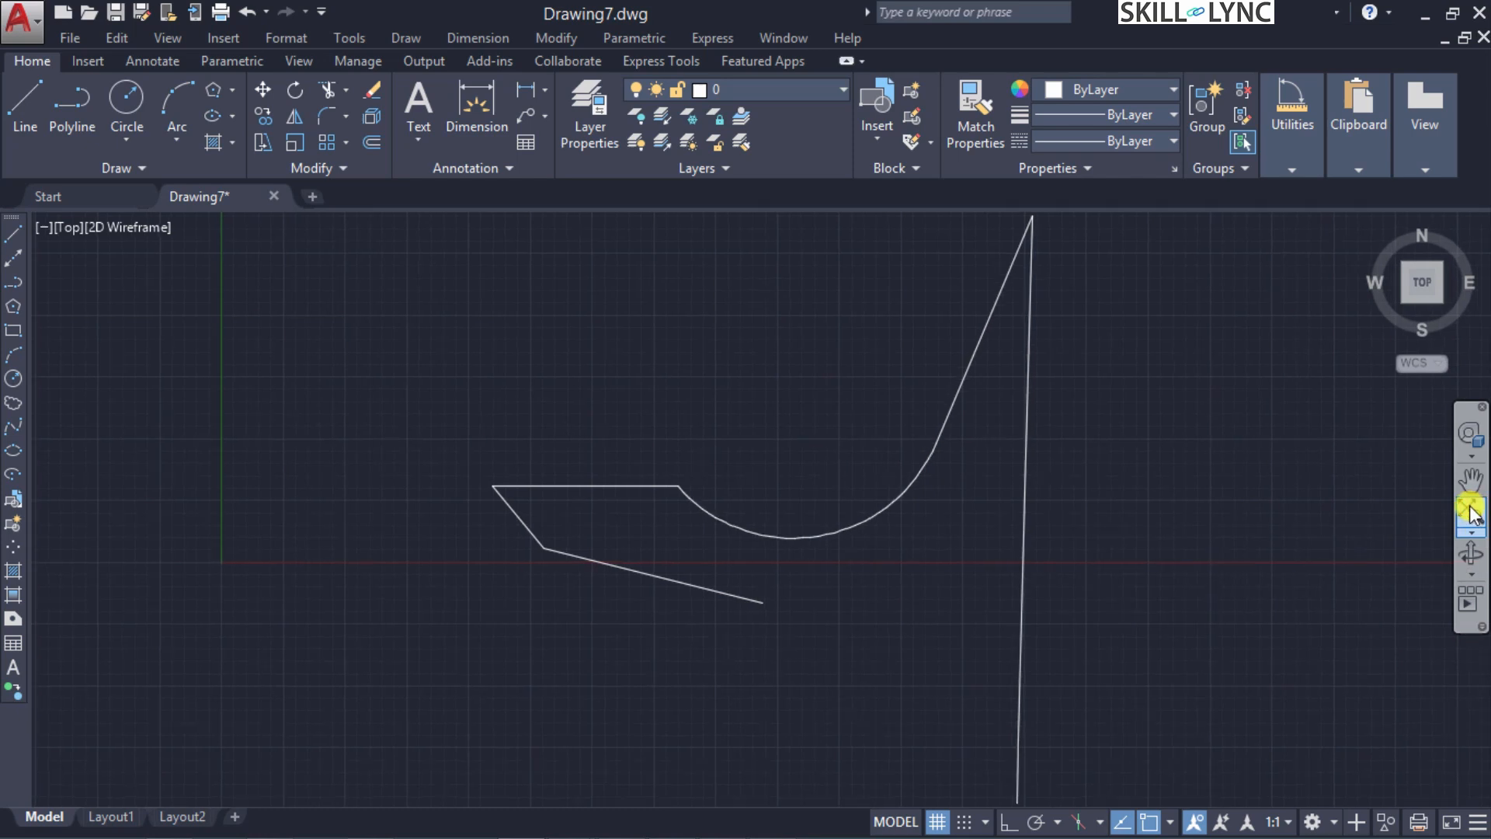
Apply the Fit option to the joined polyline again and undo the fitted curve
scroll(1409, 510, down, 2)
scroll(1386, 556, up, 2)
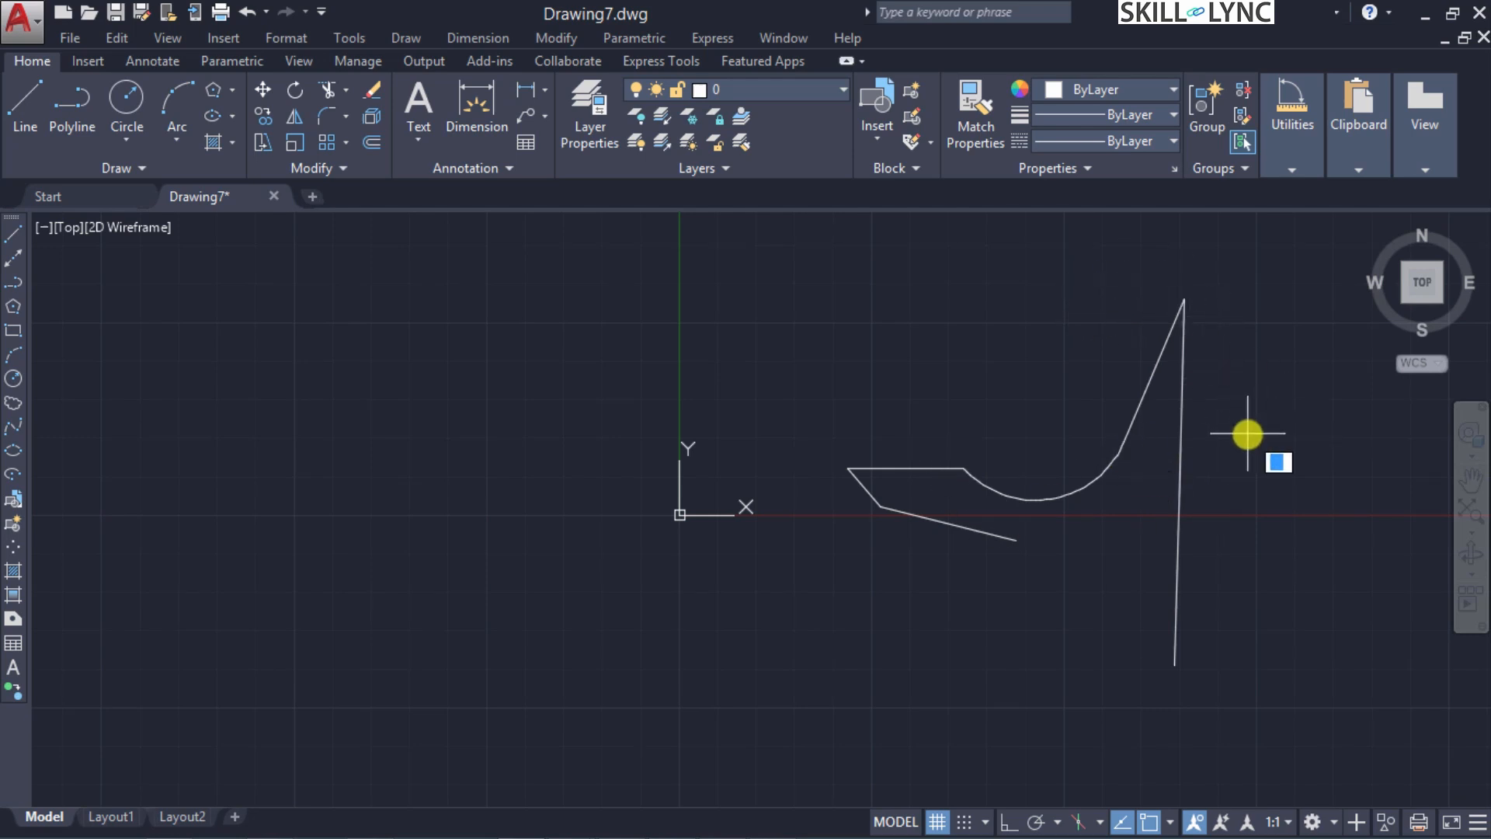
text(f)
key(Return)
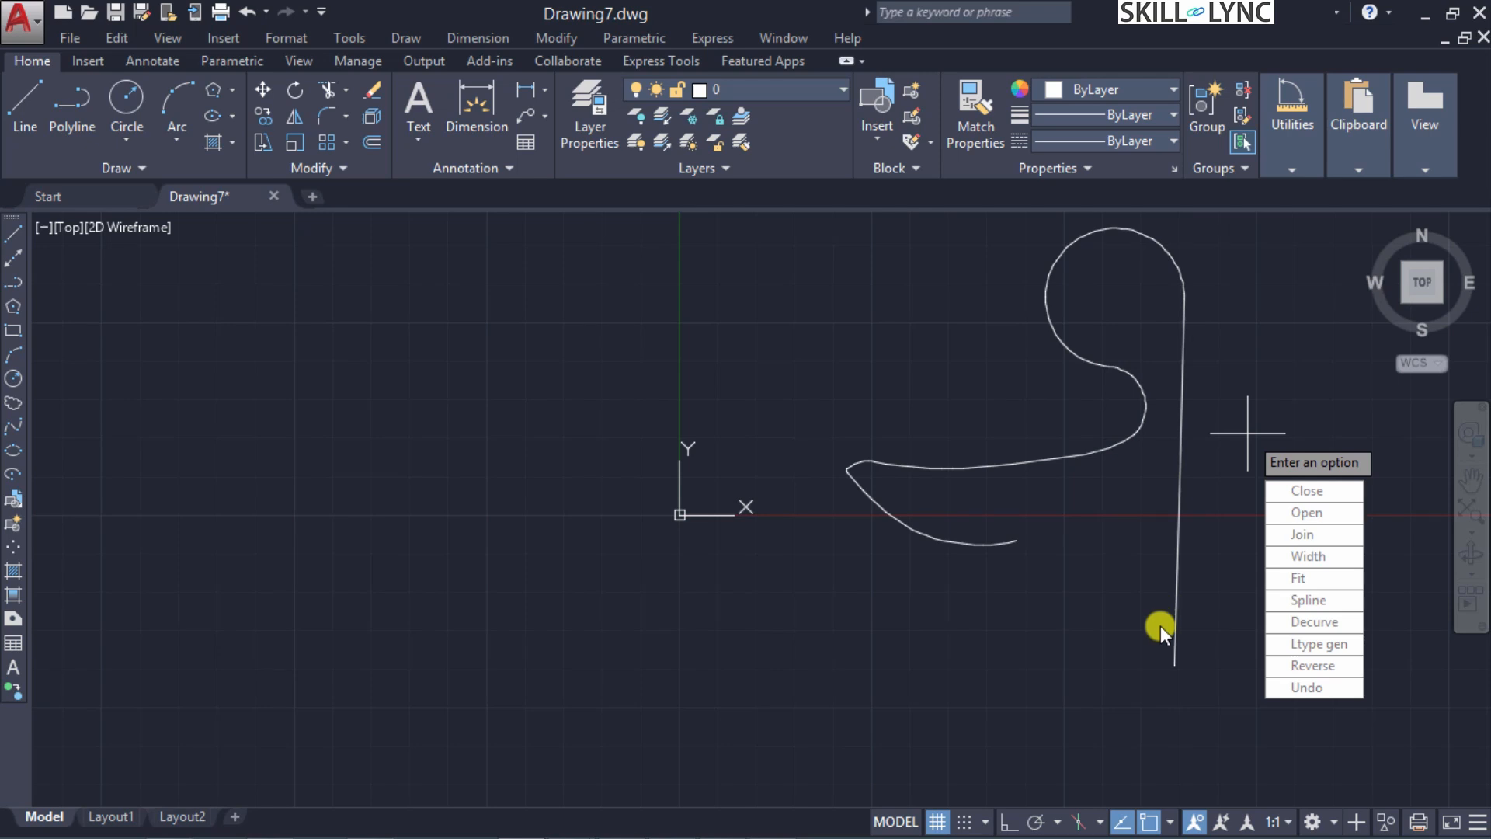
click(1320, 688)
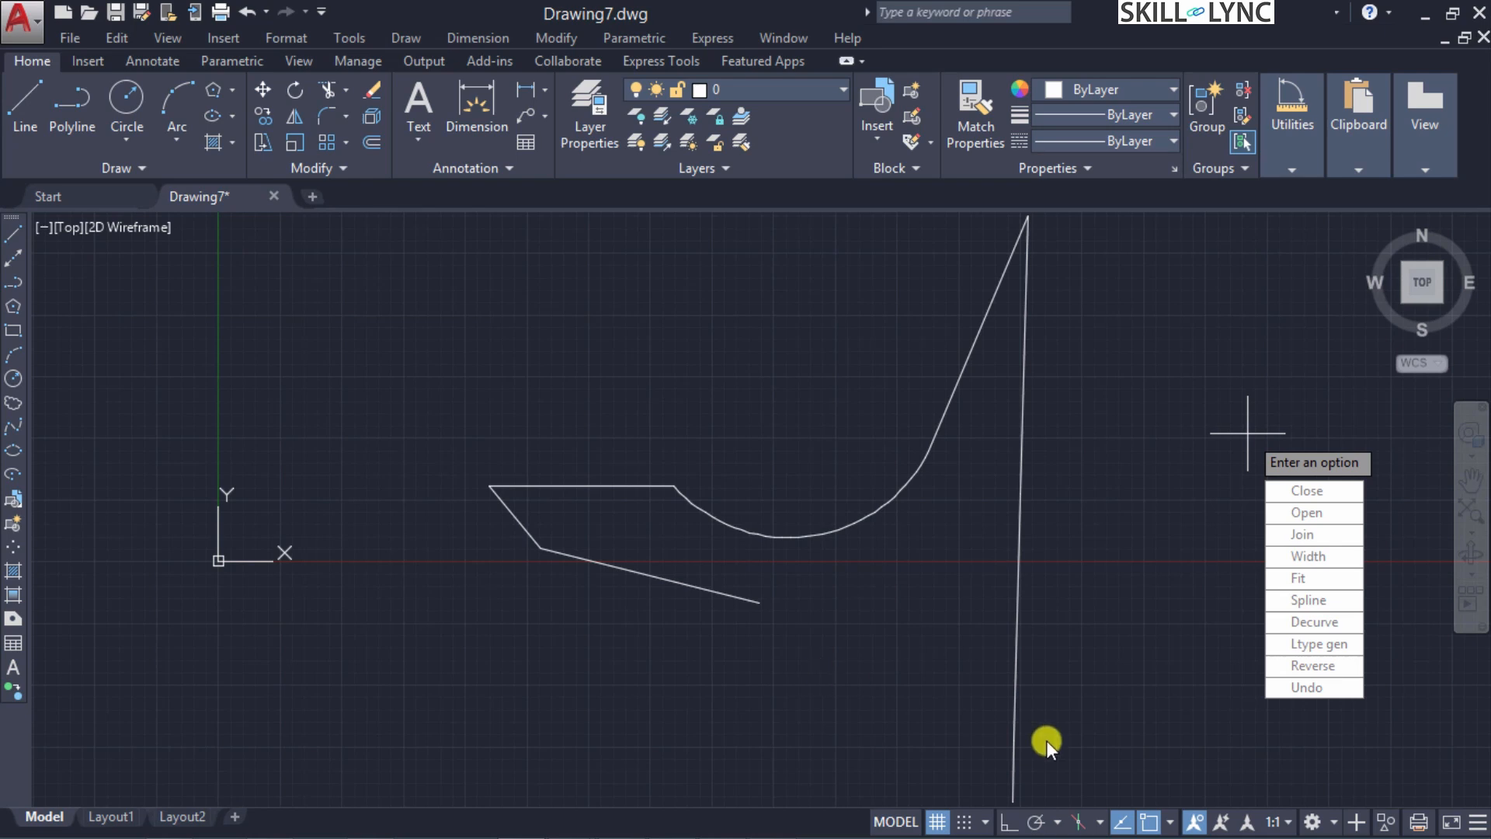
Apply the Spline option to the joined polyline, undo it and end the PEDIT command
click(1311, 602)
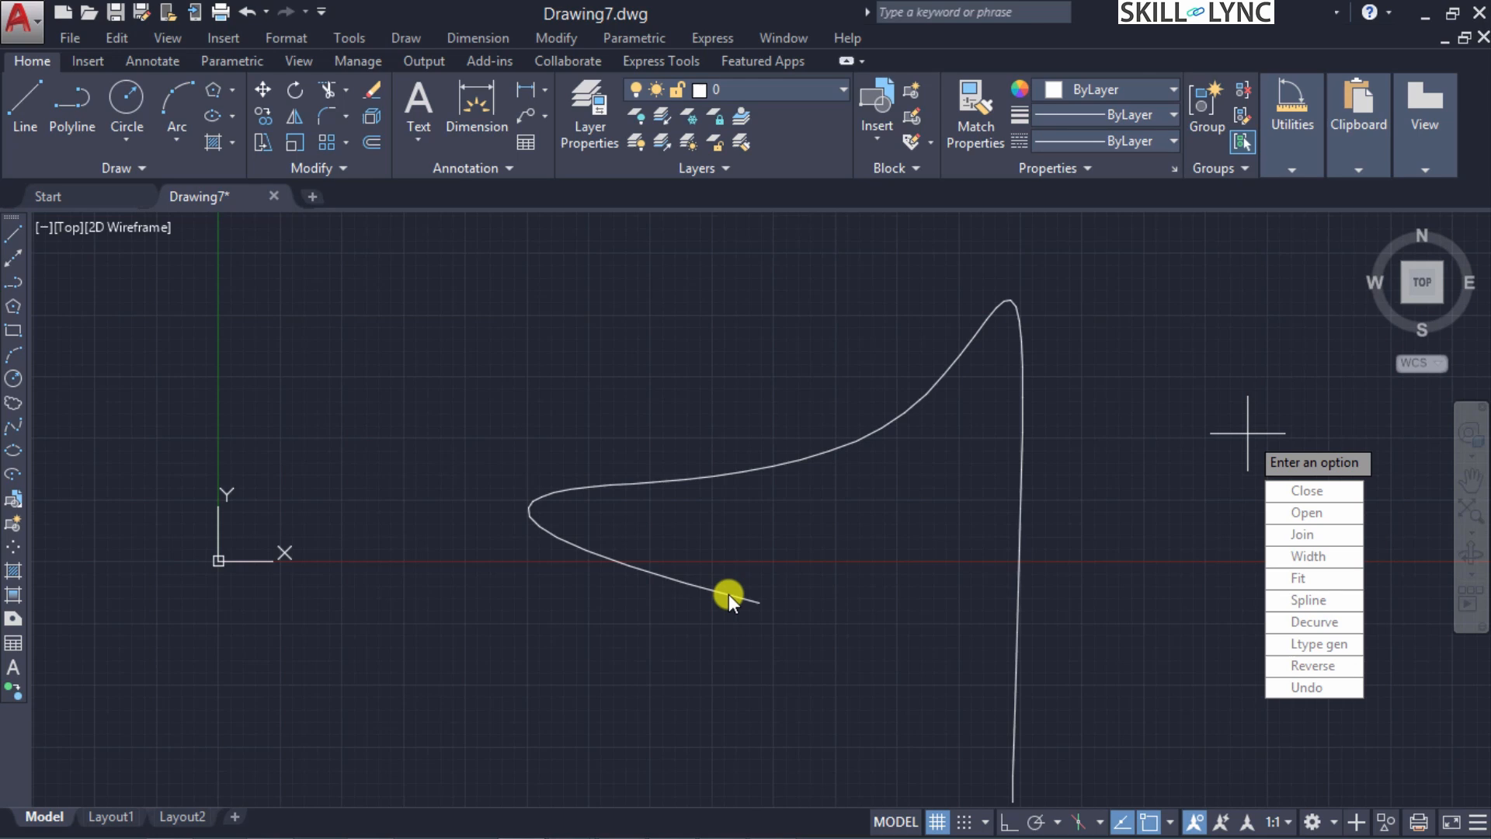
key(Down)
key(Down)
key(Down)
key(Down)
key(Down)
key(Down)
key(Down)
key(Down)
key(Down)
key(Down)
key(Return)
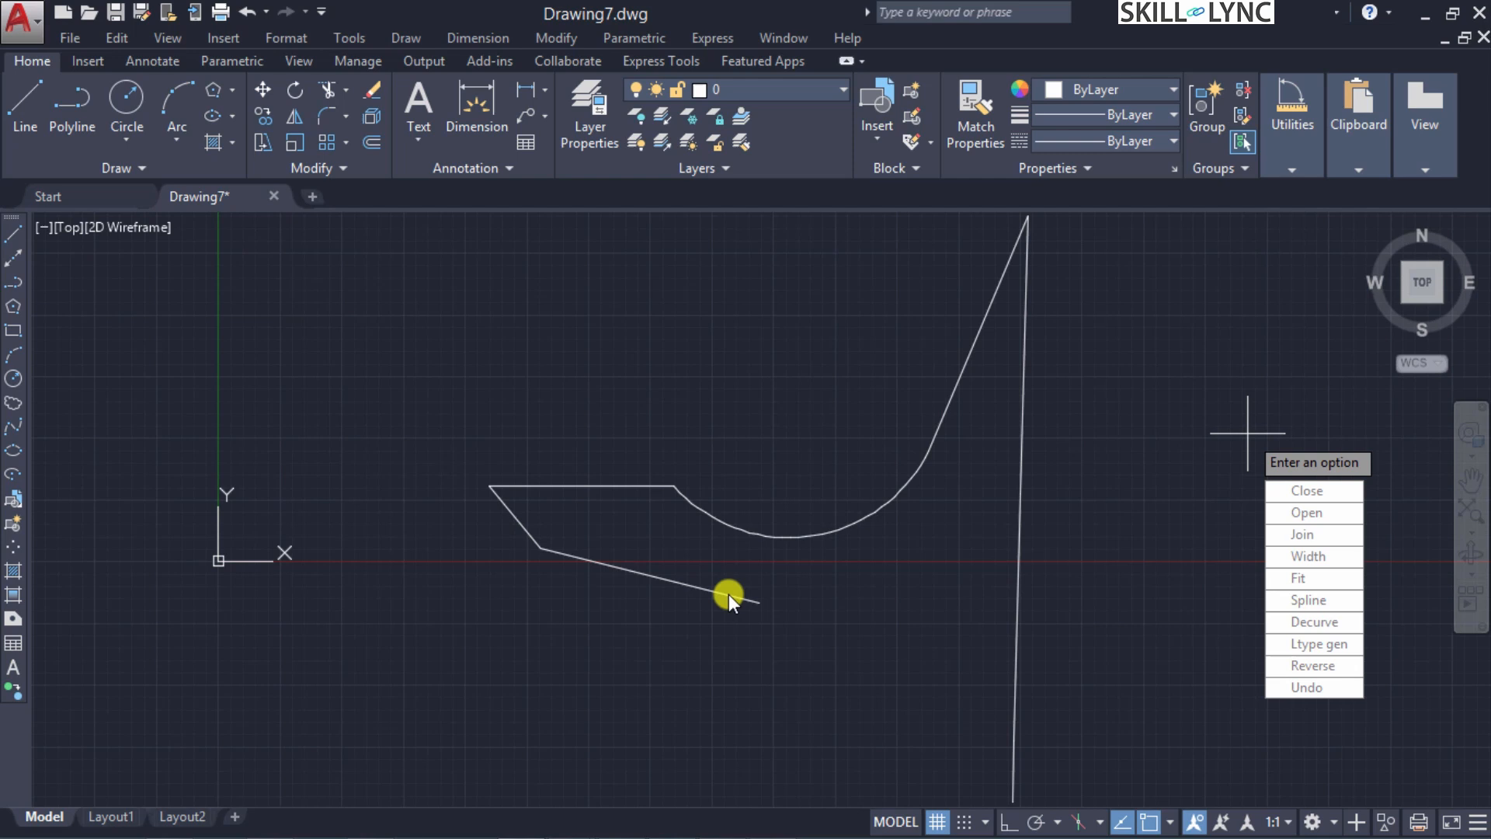
key(Escape)
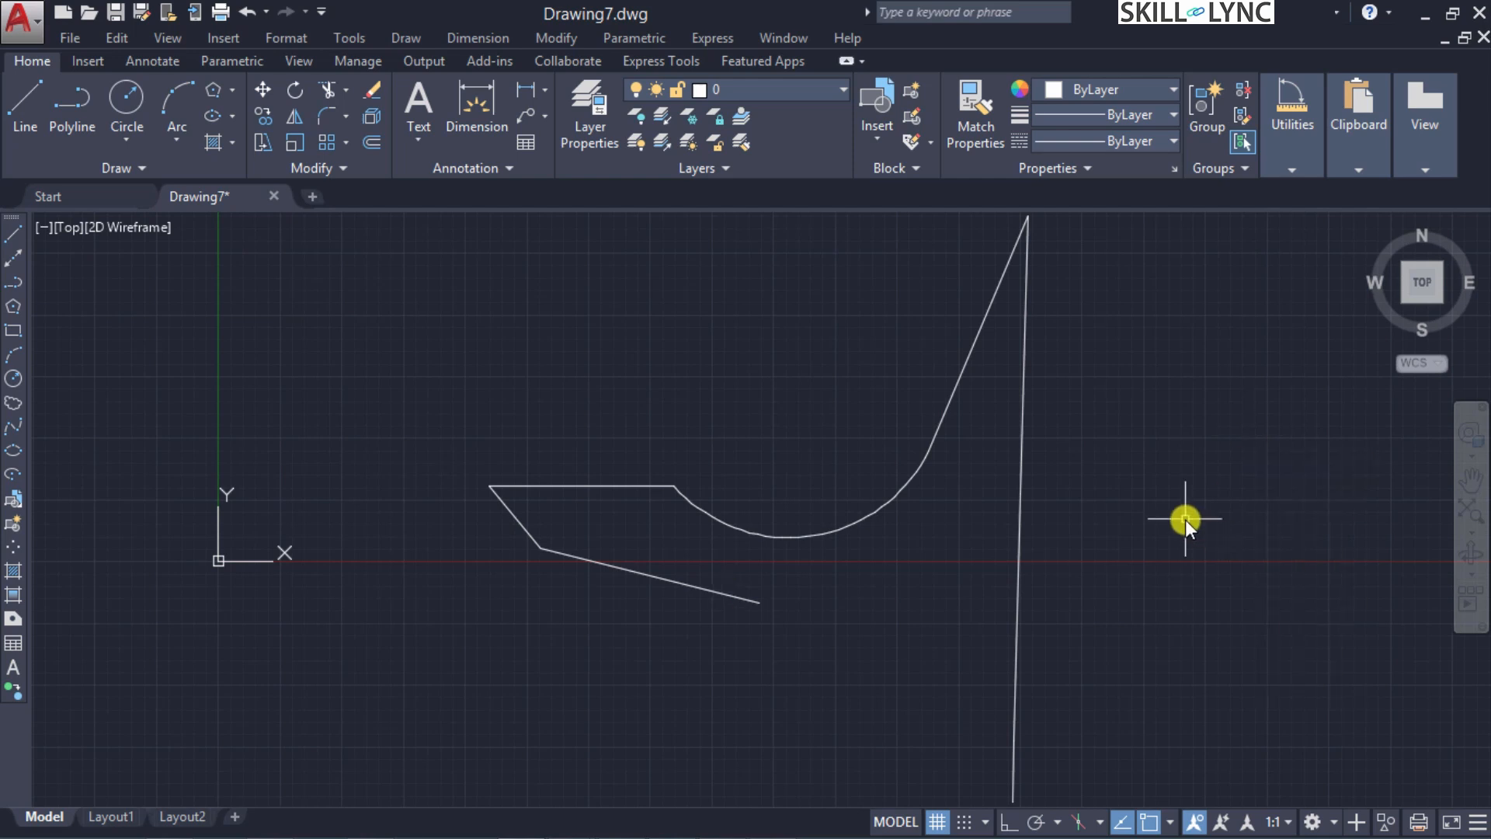
Copy the joined polyline using its lower open endpoint as the displacement, and undo that copy
click(693, 588)
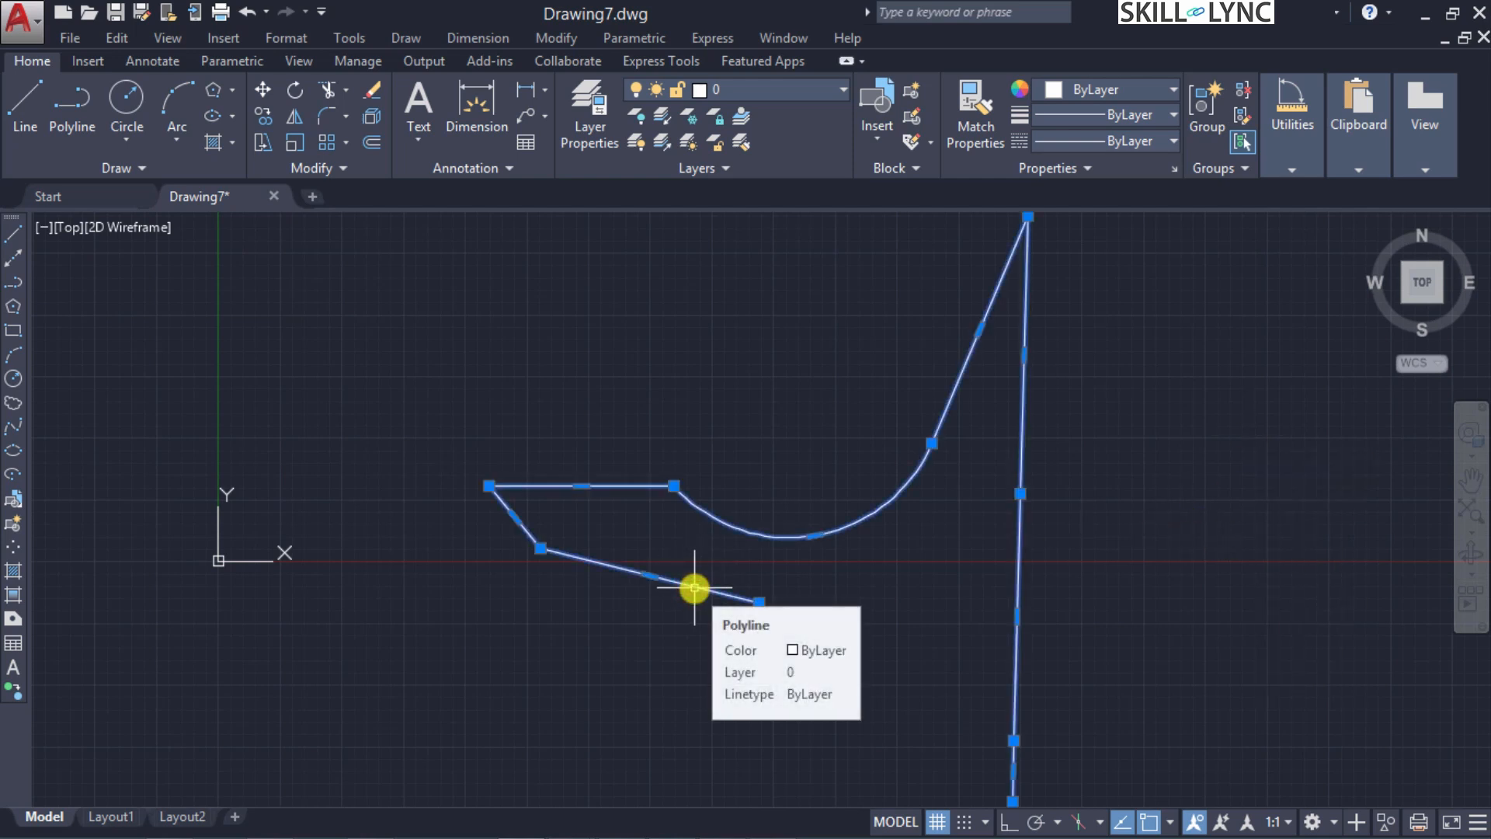
text(cop)
key(Return)
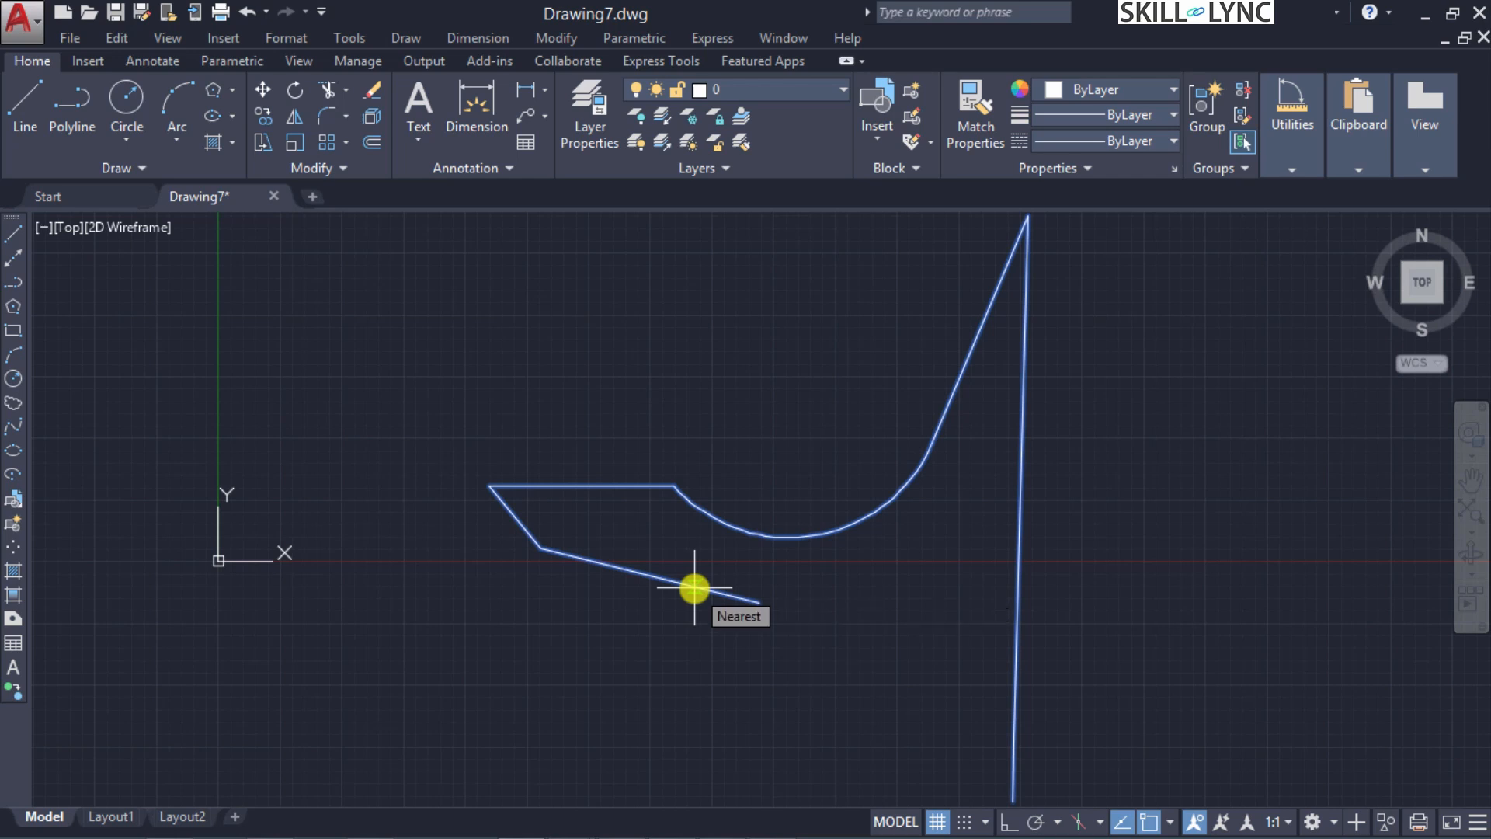
click(758, 606)
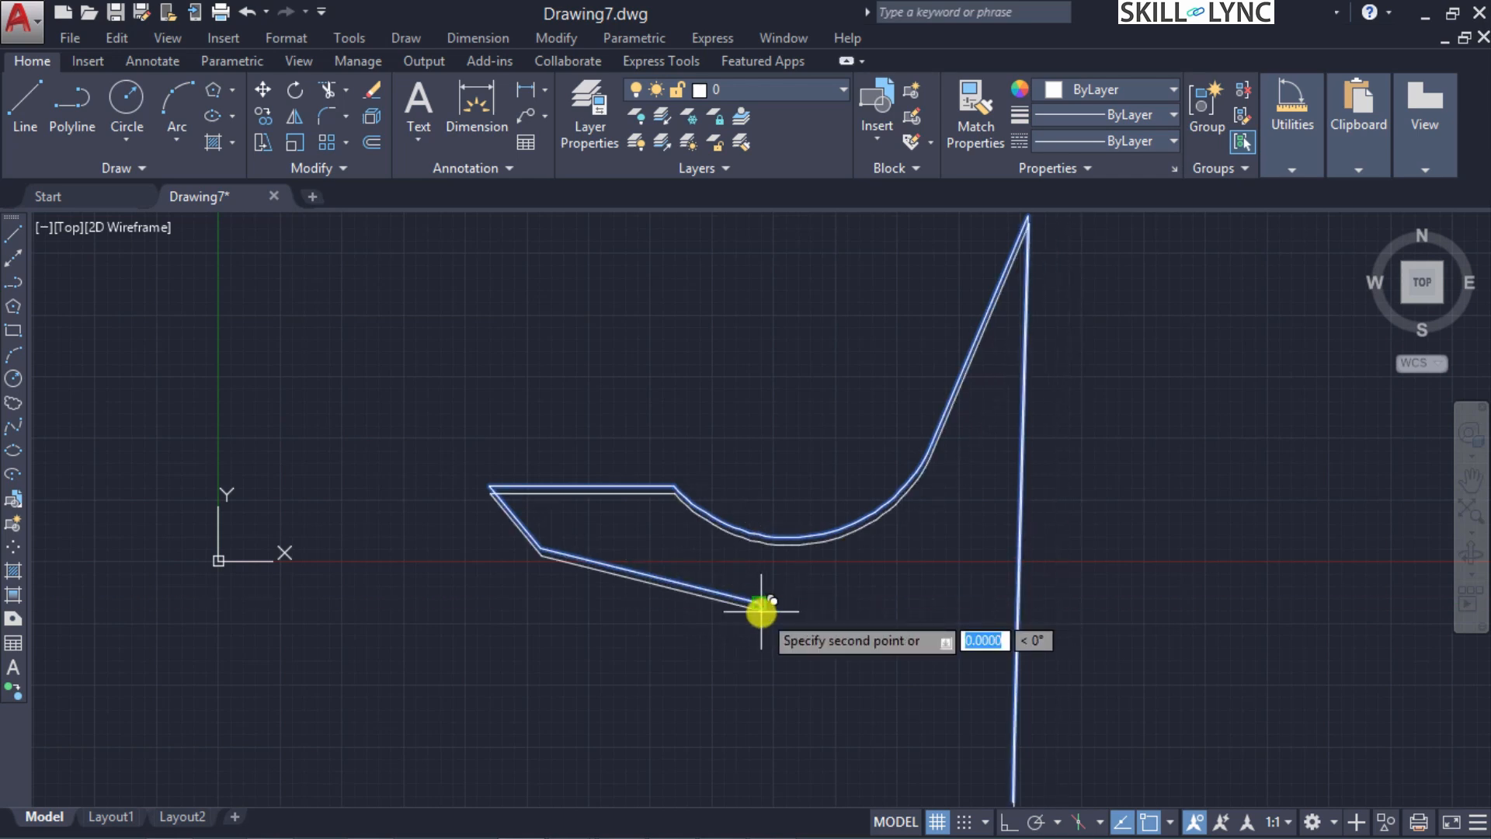
key(Return)
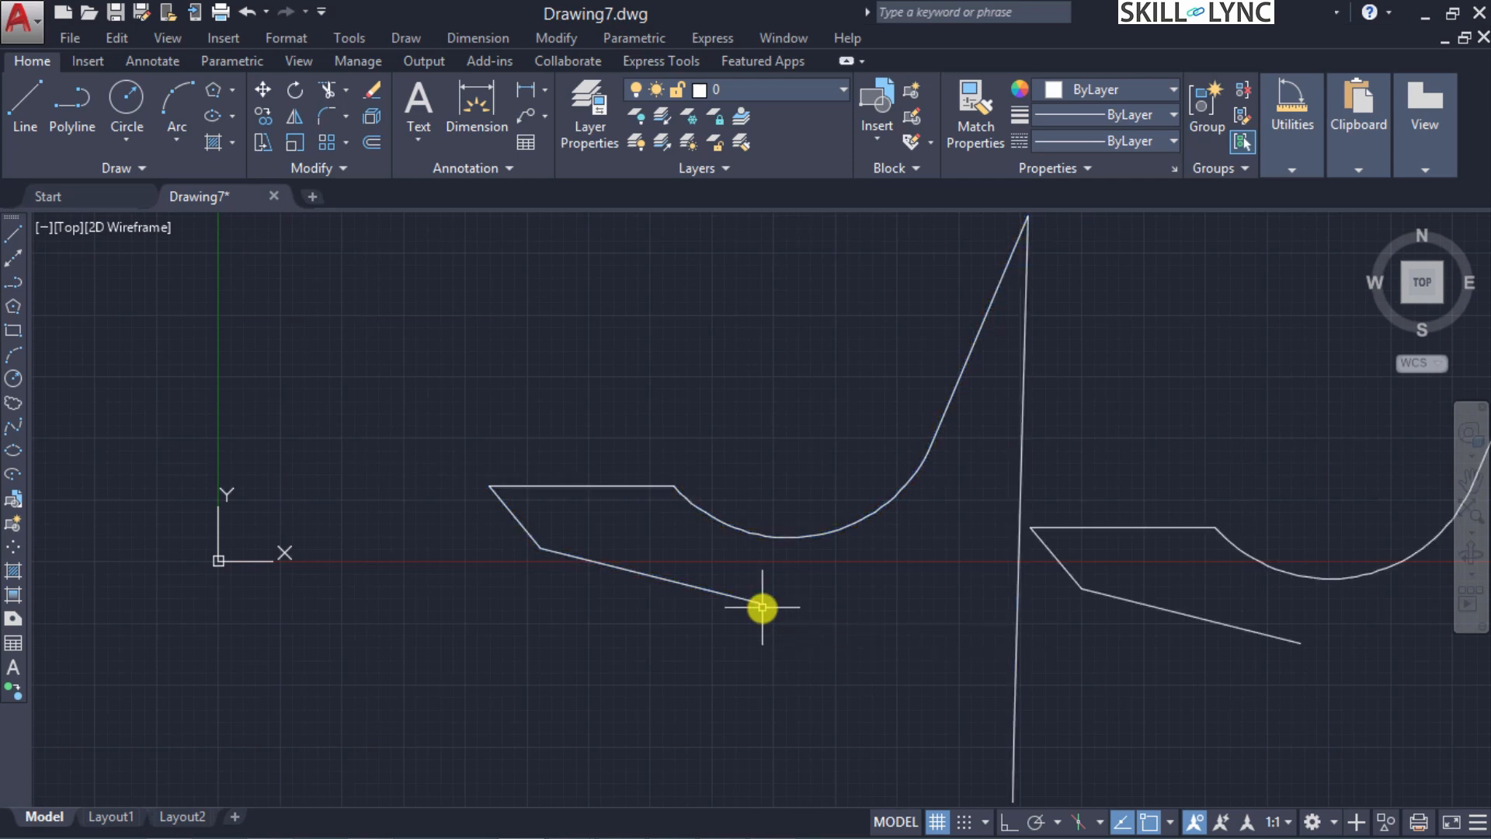
key(ctrl+z)
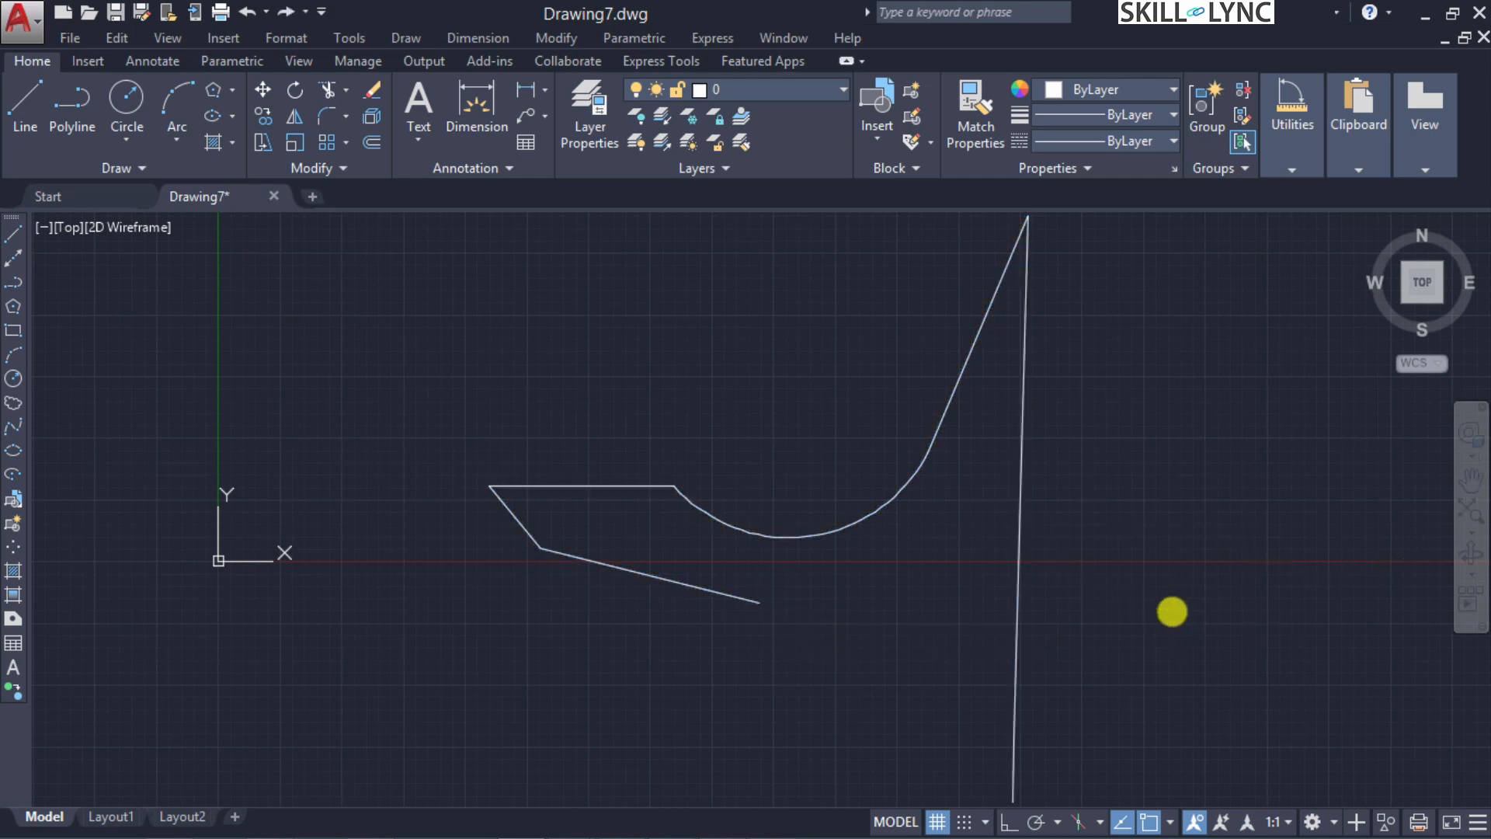
Copy the joined polyline exactly onto itself, using its lower open endpoint as base point and a distance of 0
text(copy)
key(Return)
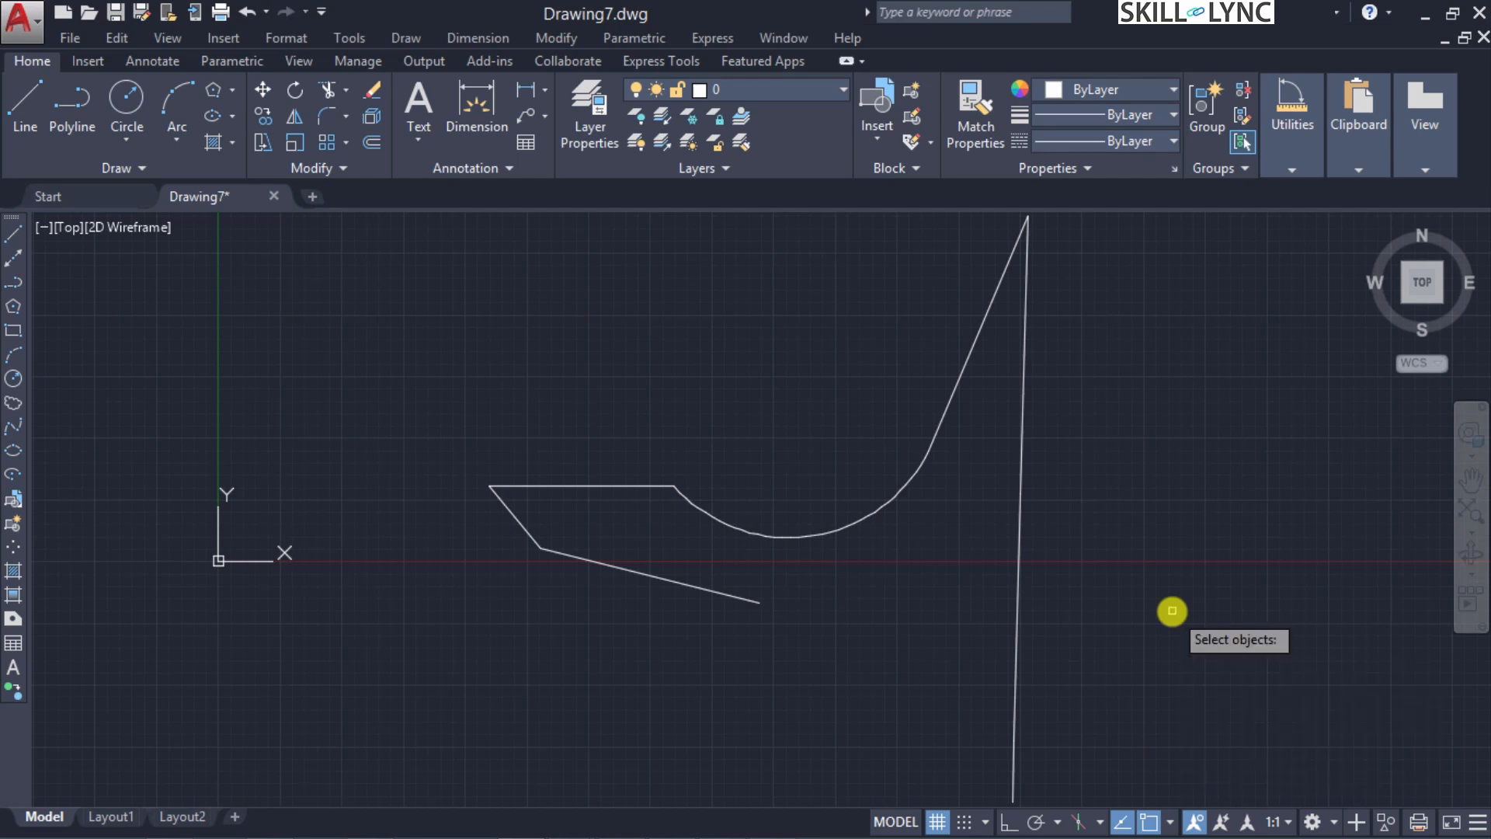
click(688, 584)
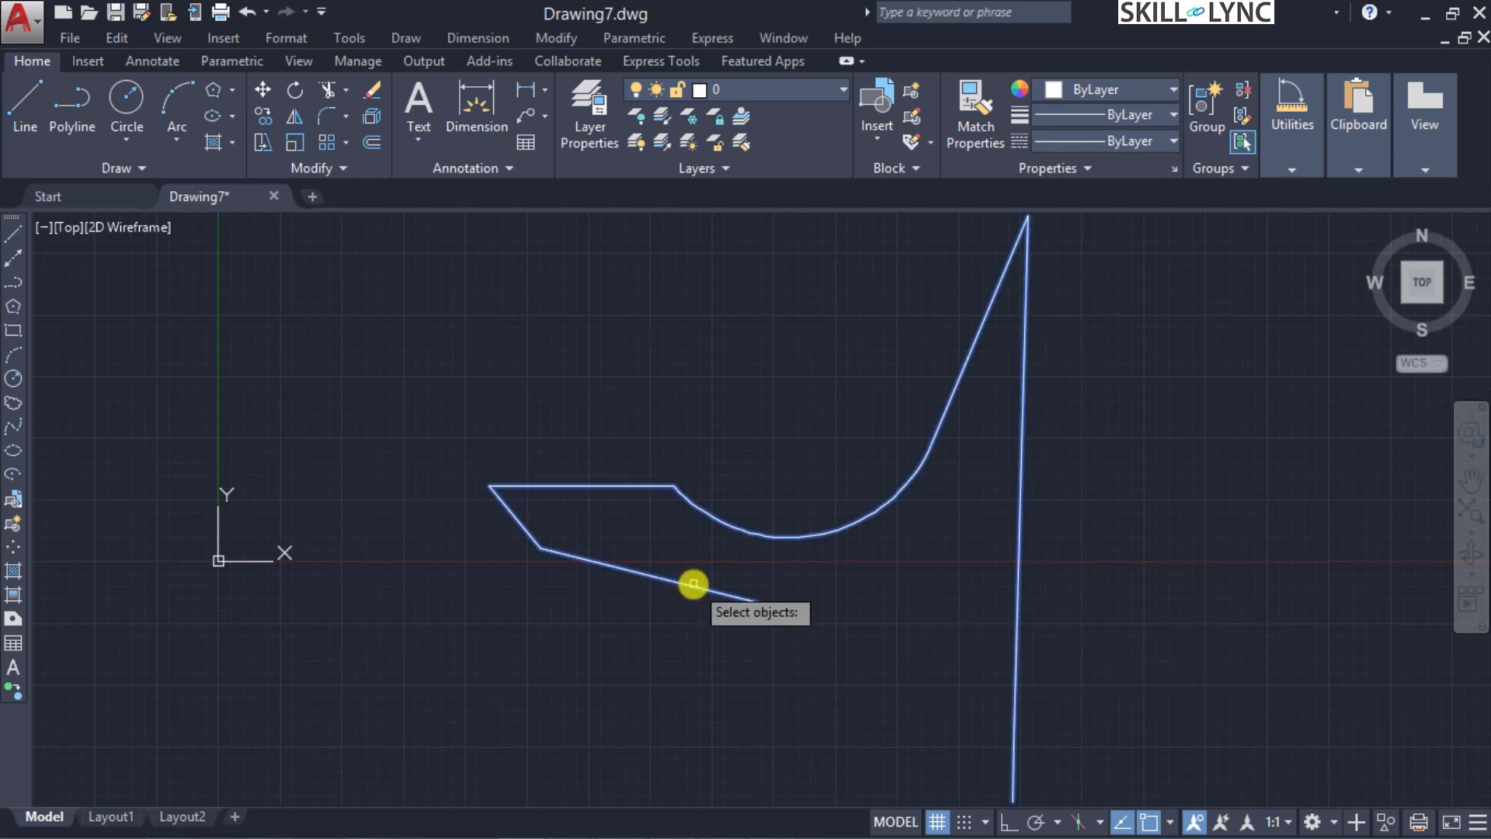
key(Return)
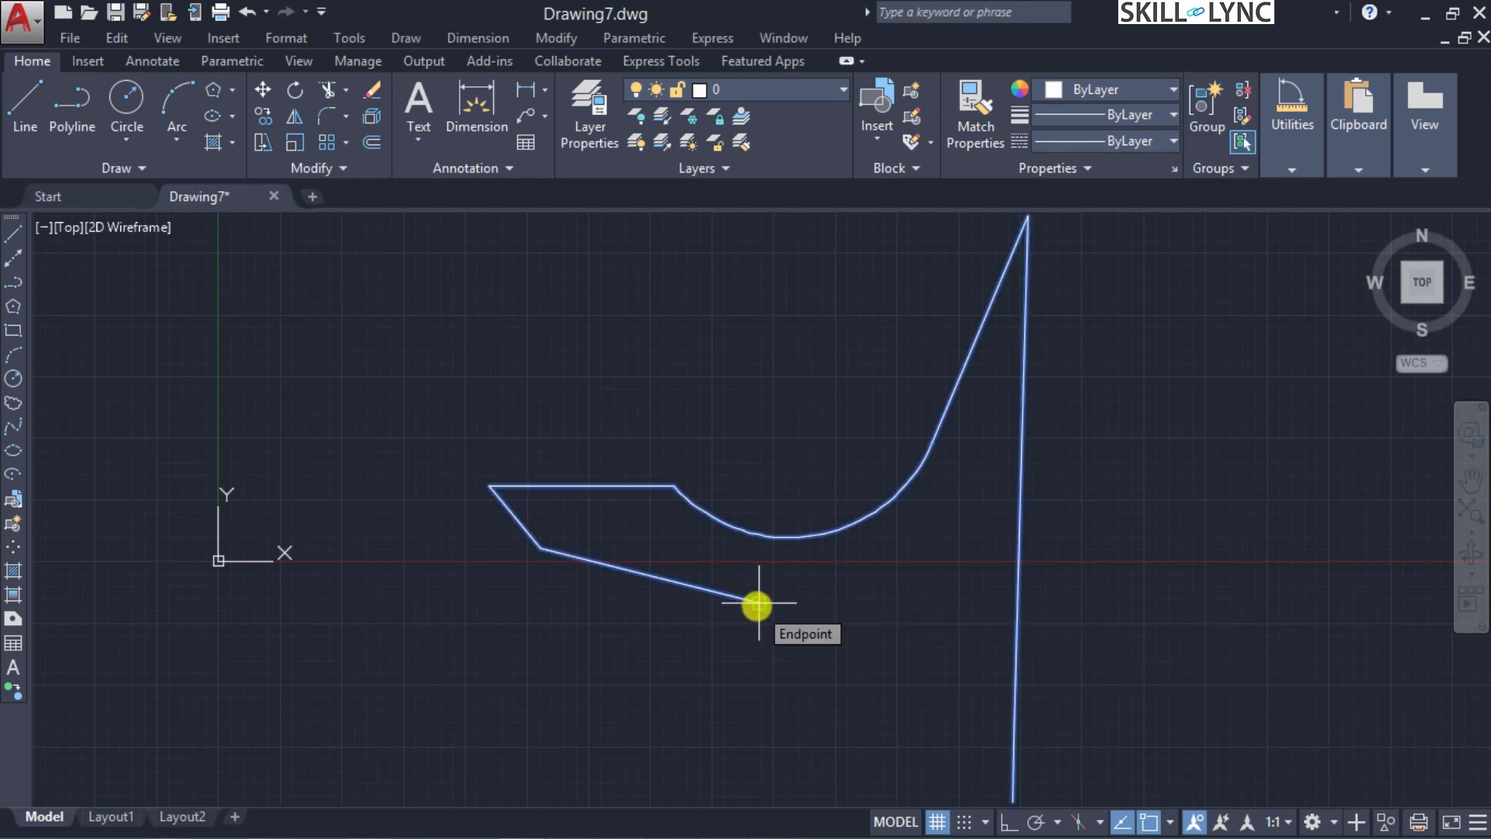
click(758, 603)
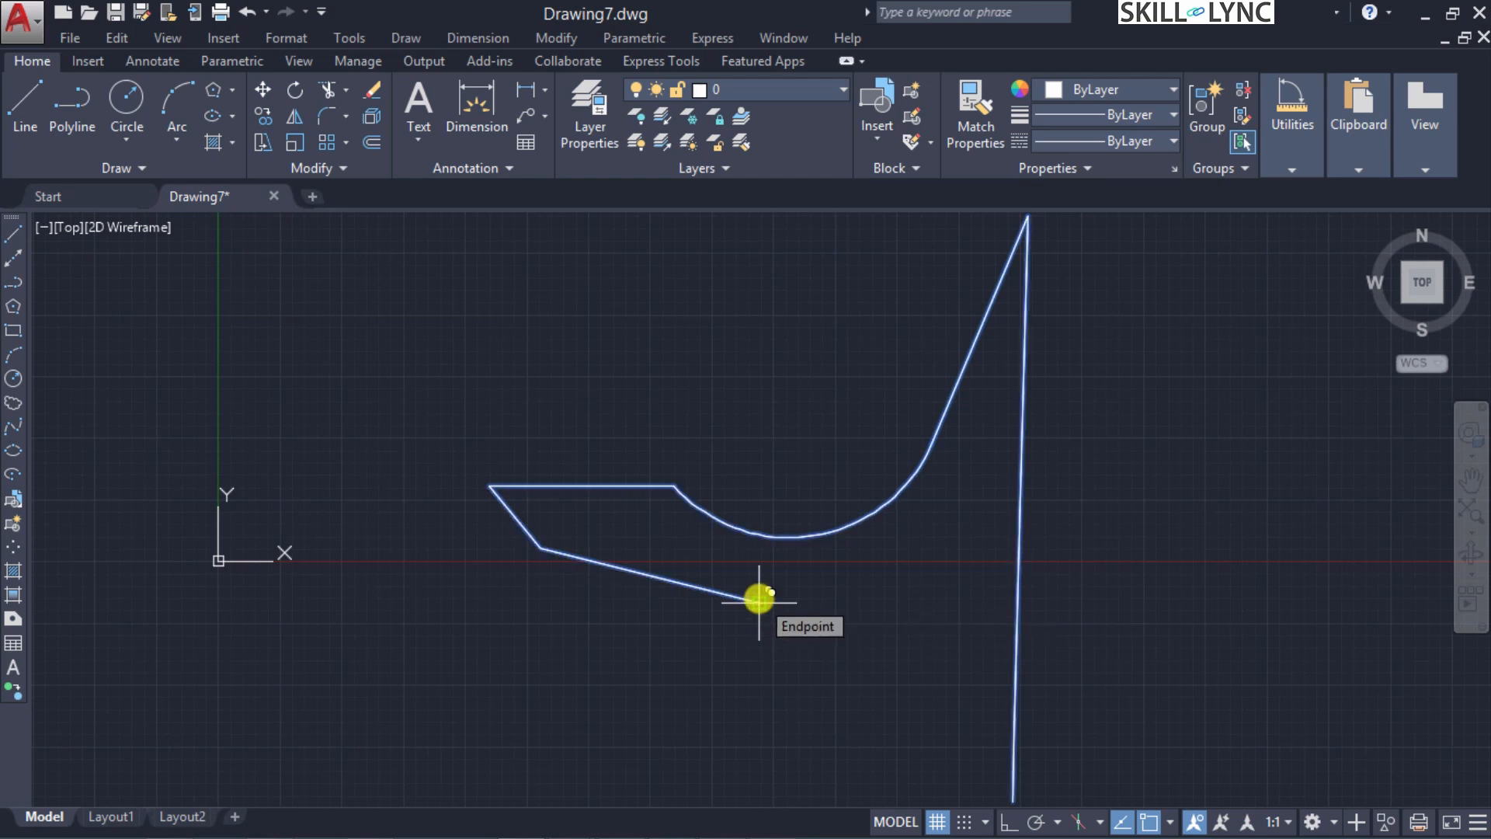
text(0)
key(Return)
text(0.1)
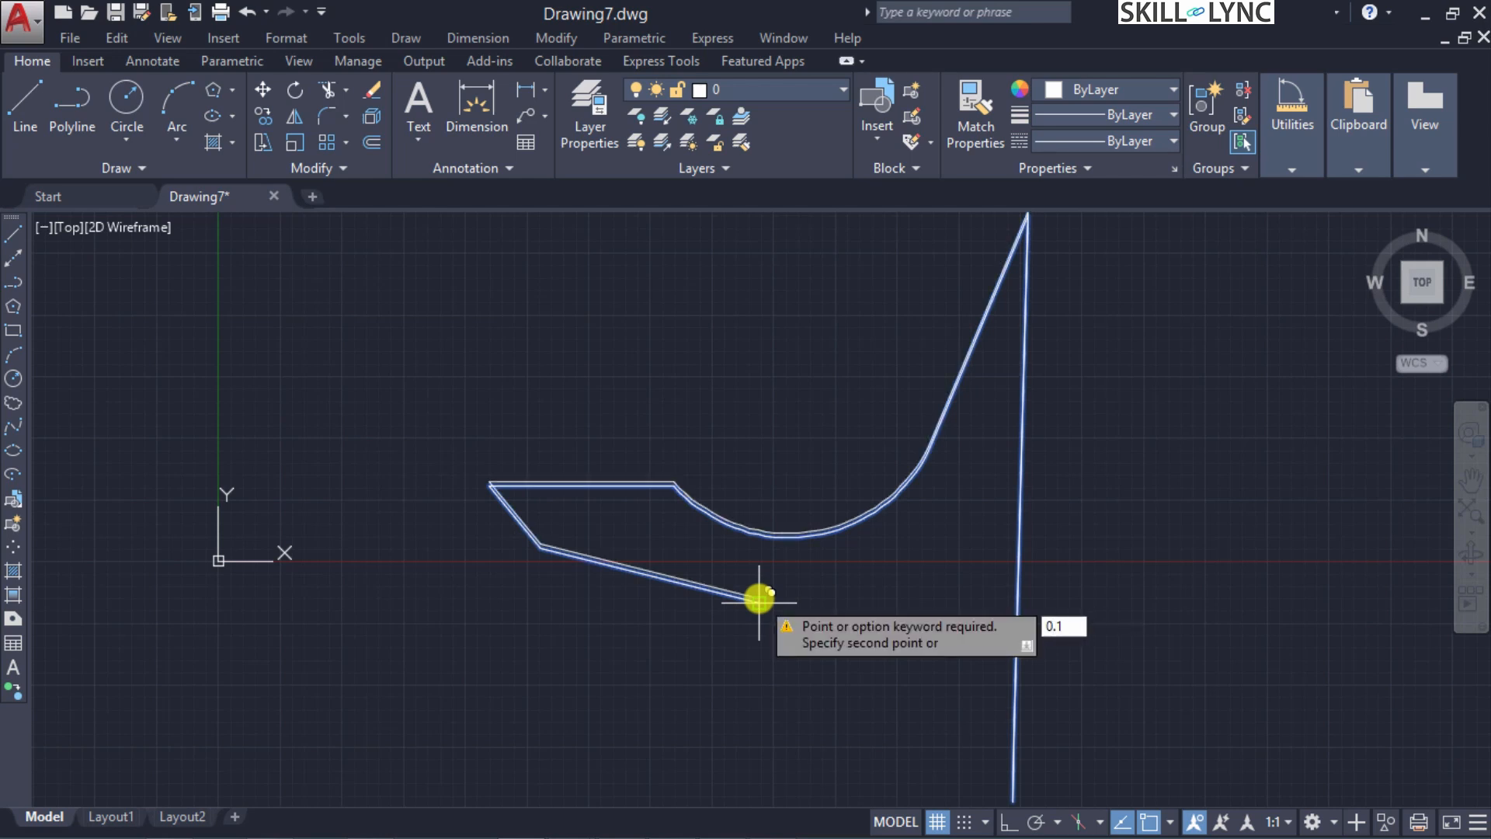
key(Return)
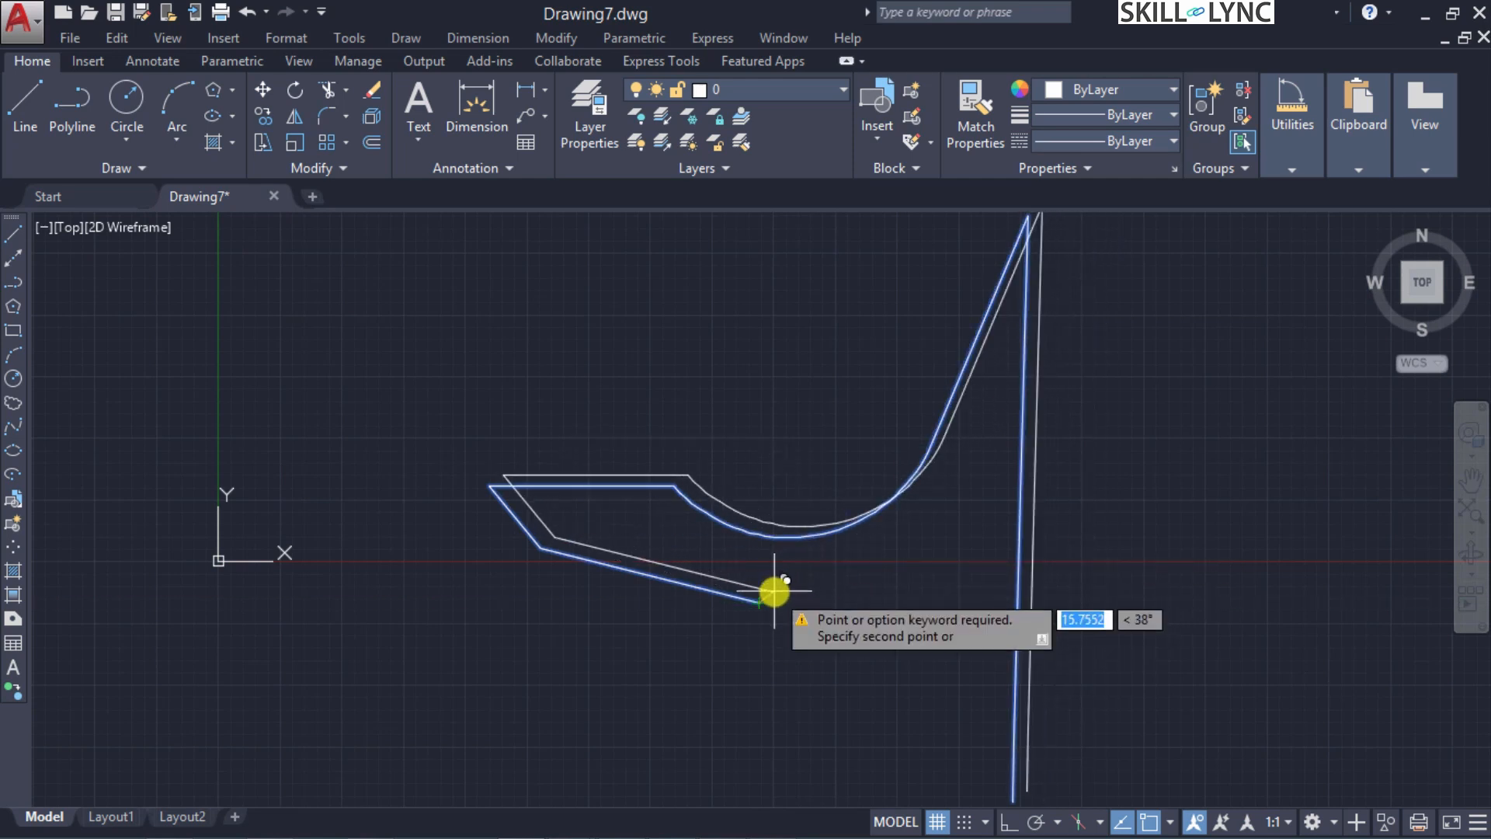
text(0)
key(Tab)
key(Return)
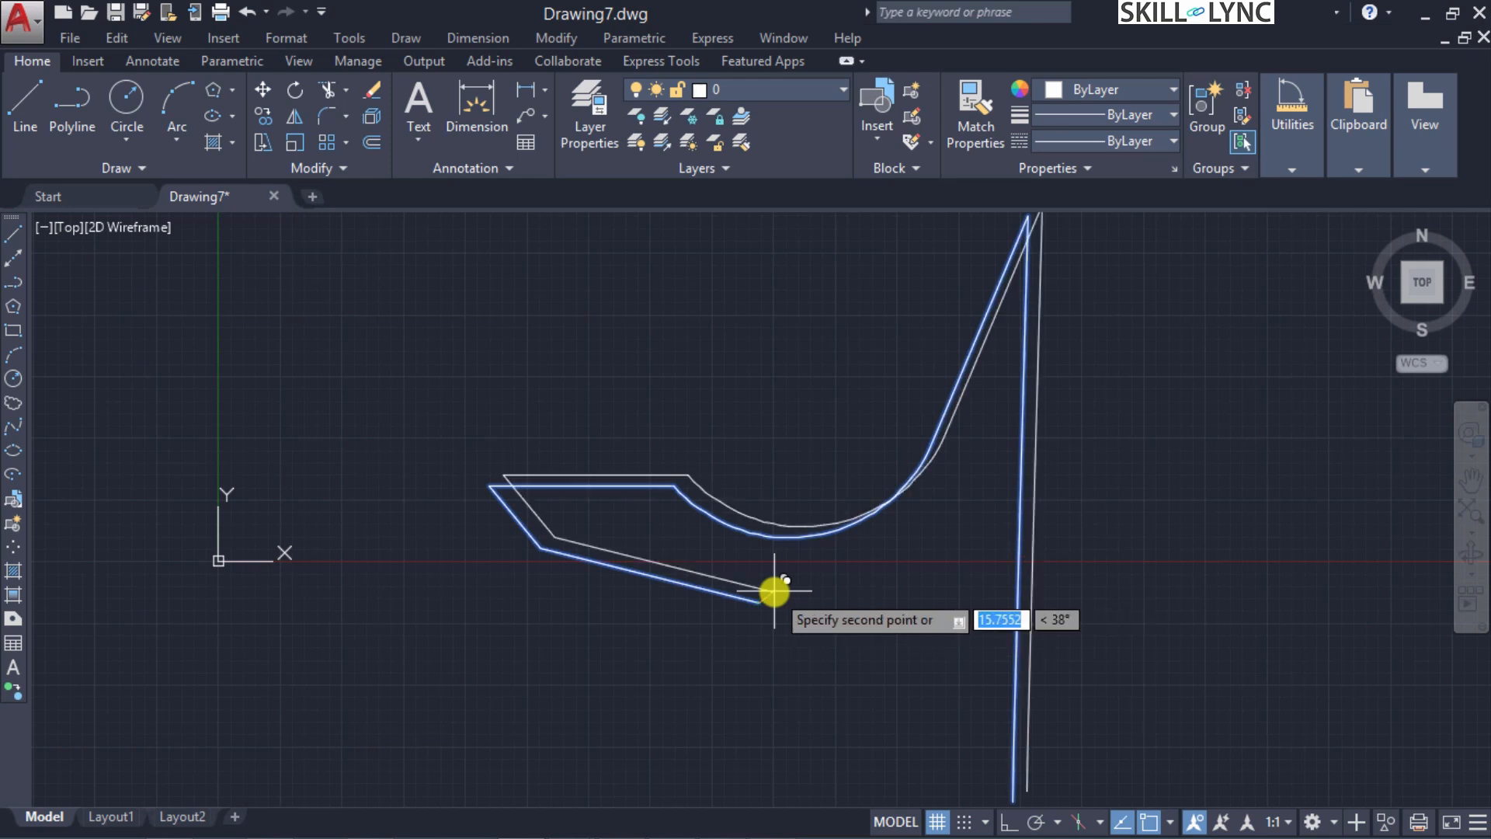
key(Escape)
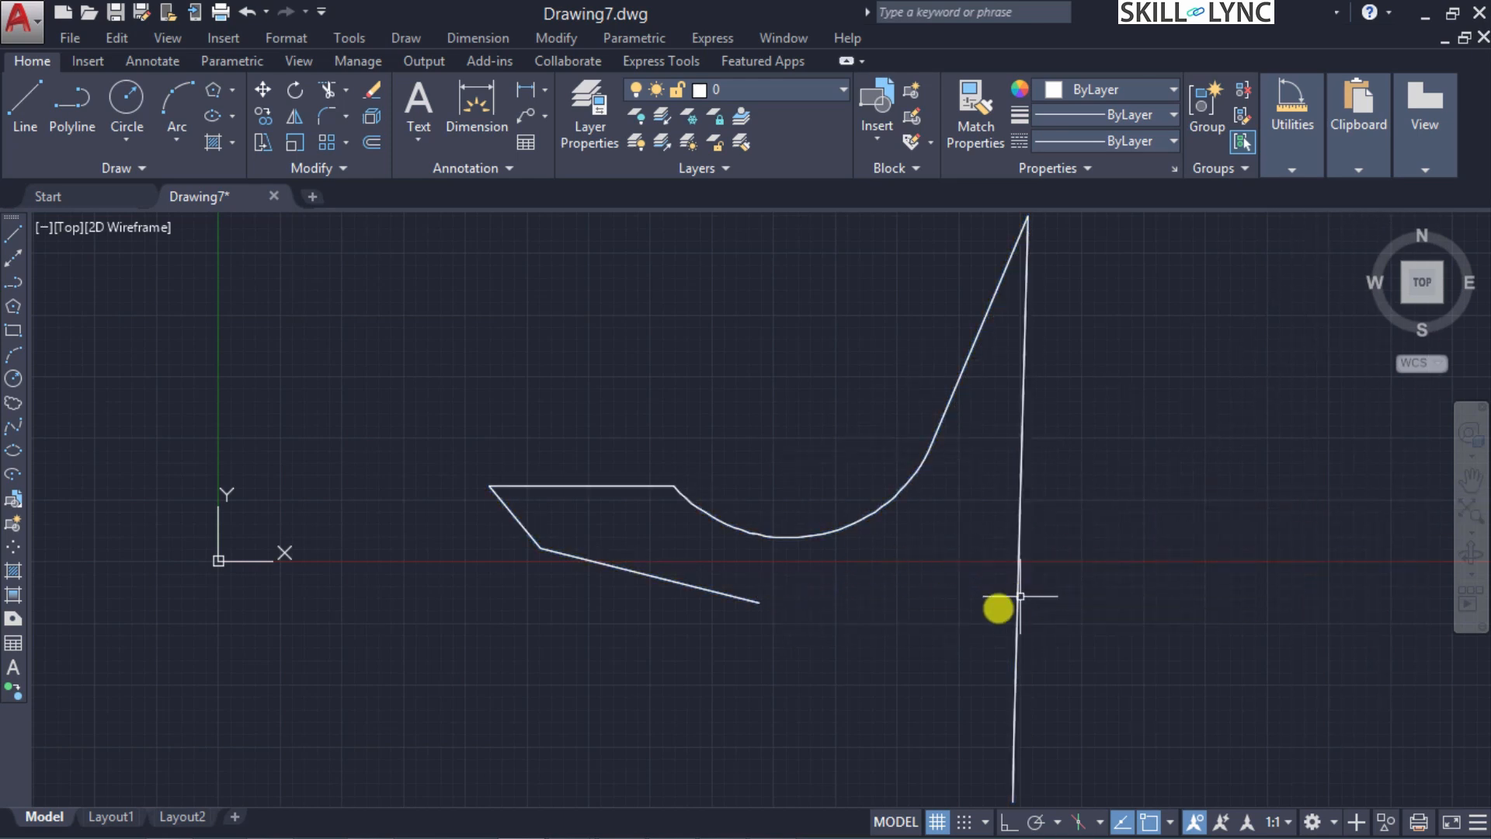
Move the two overlapping polylines apart to check the duplicate, and undo both moves
click(745, 599)
ctrl+drag(746, 600, 798, 562)
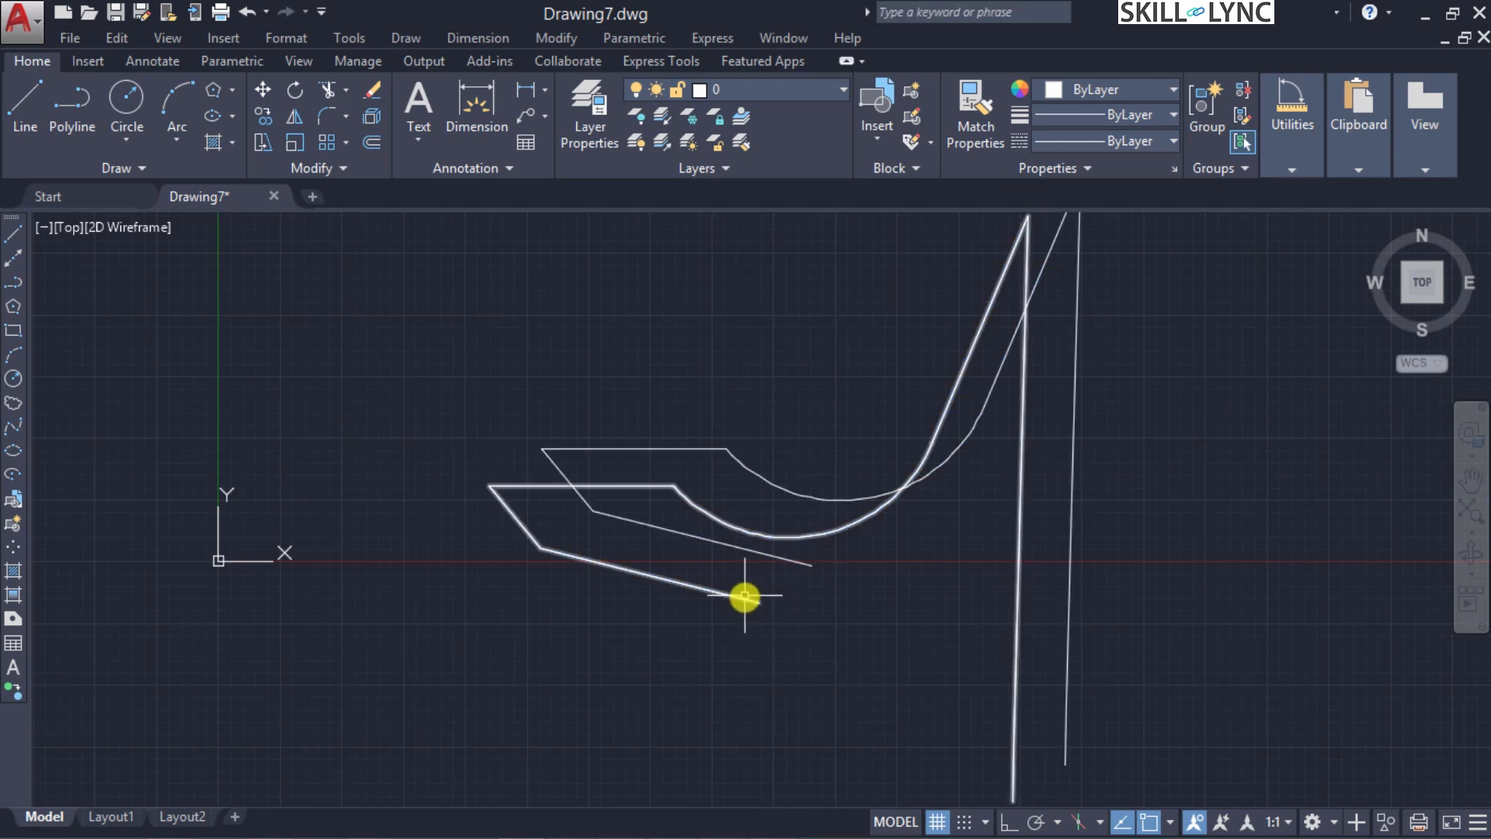
click(569, 556)
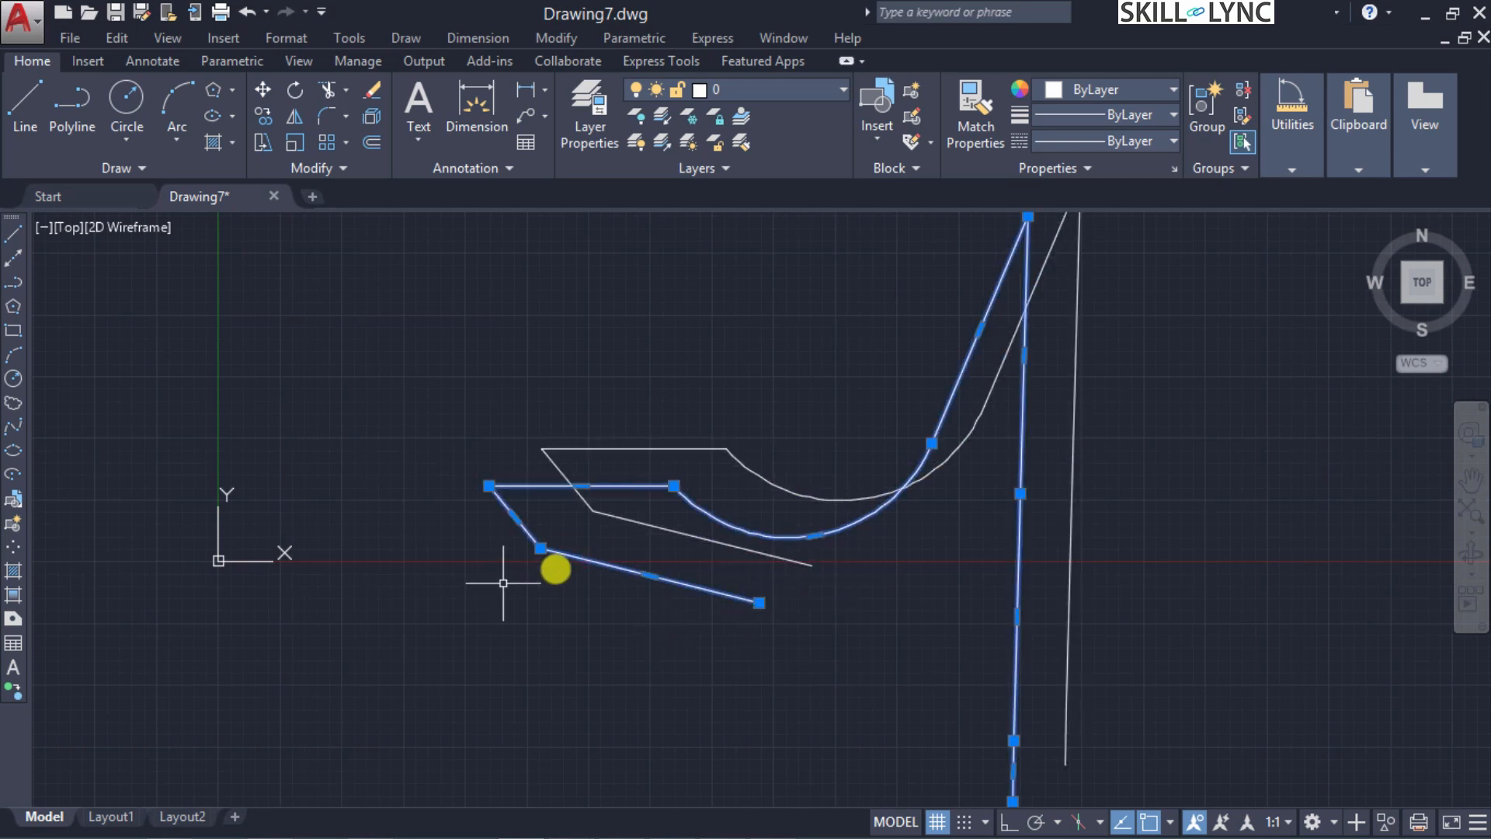
drag(556, 554, 526, 576)
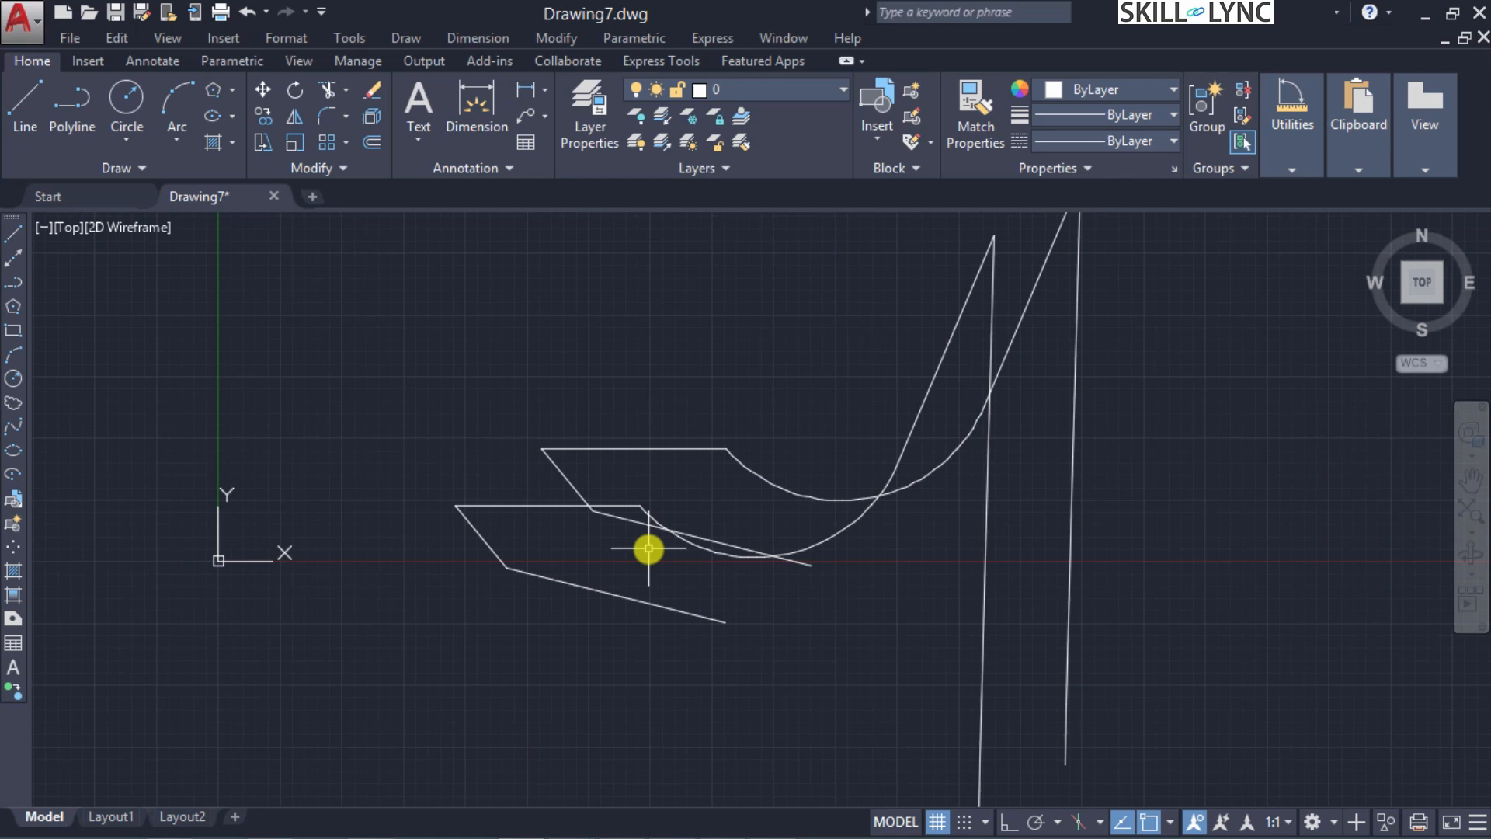
key(ctrl+z)
key(ctrl+z)
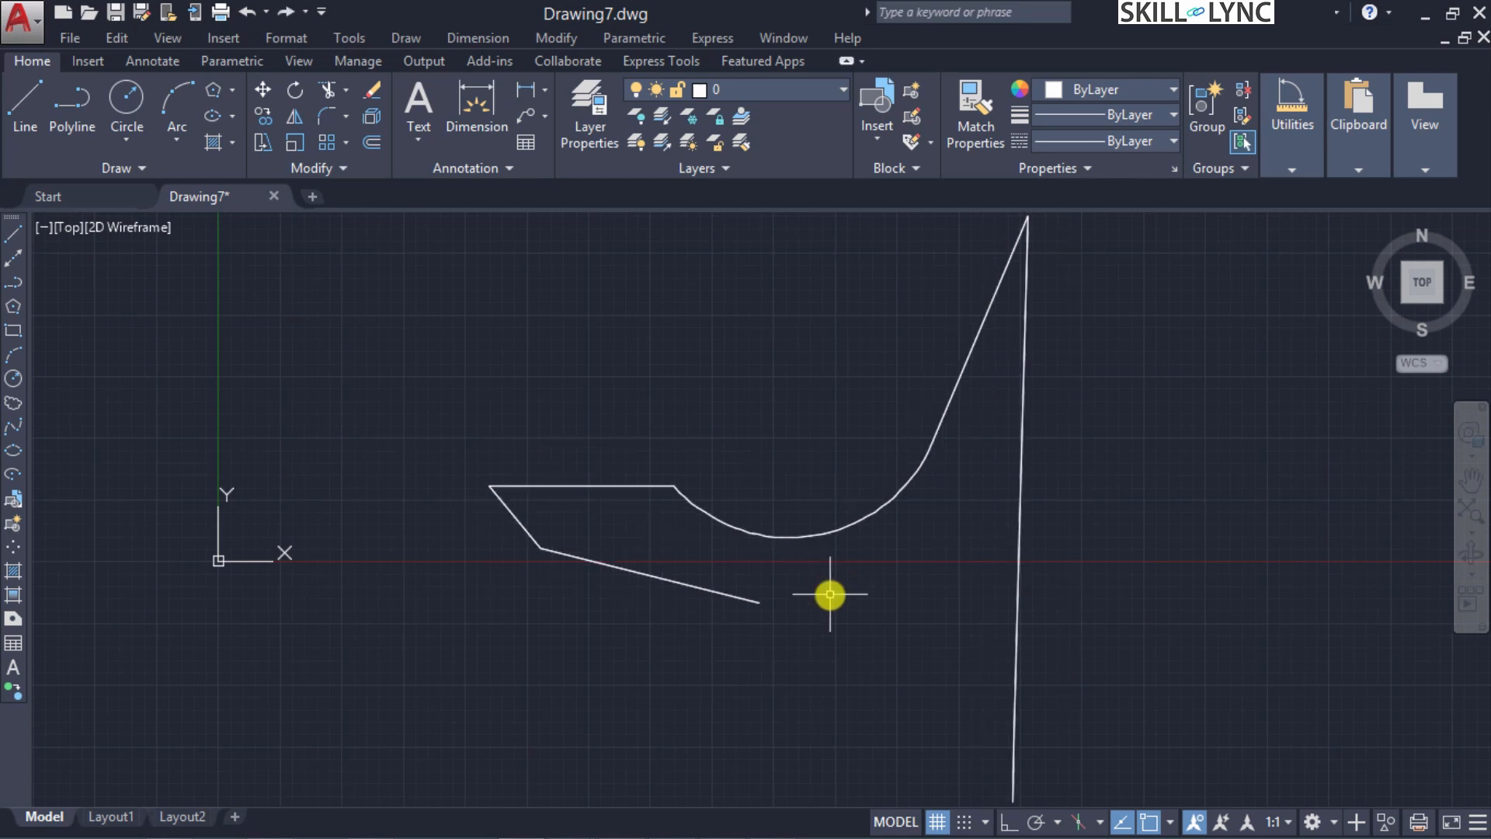
Apply the PEDIT Spline option to one of the two overlapping polylines for comparison with the other
text(pedit)
key(Return)
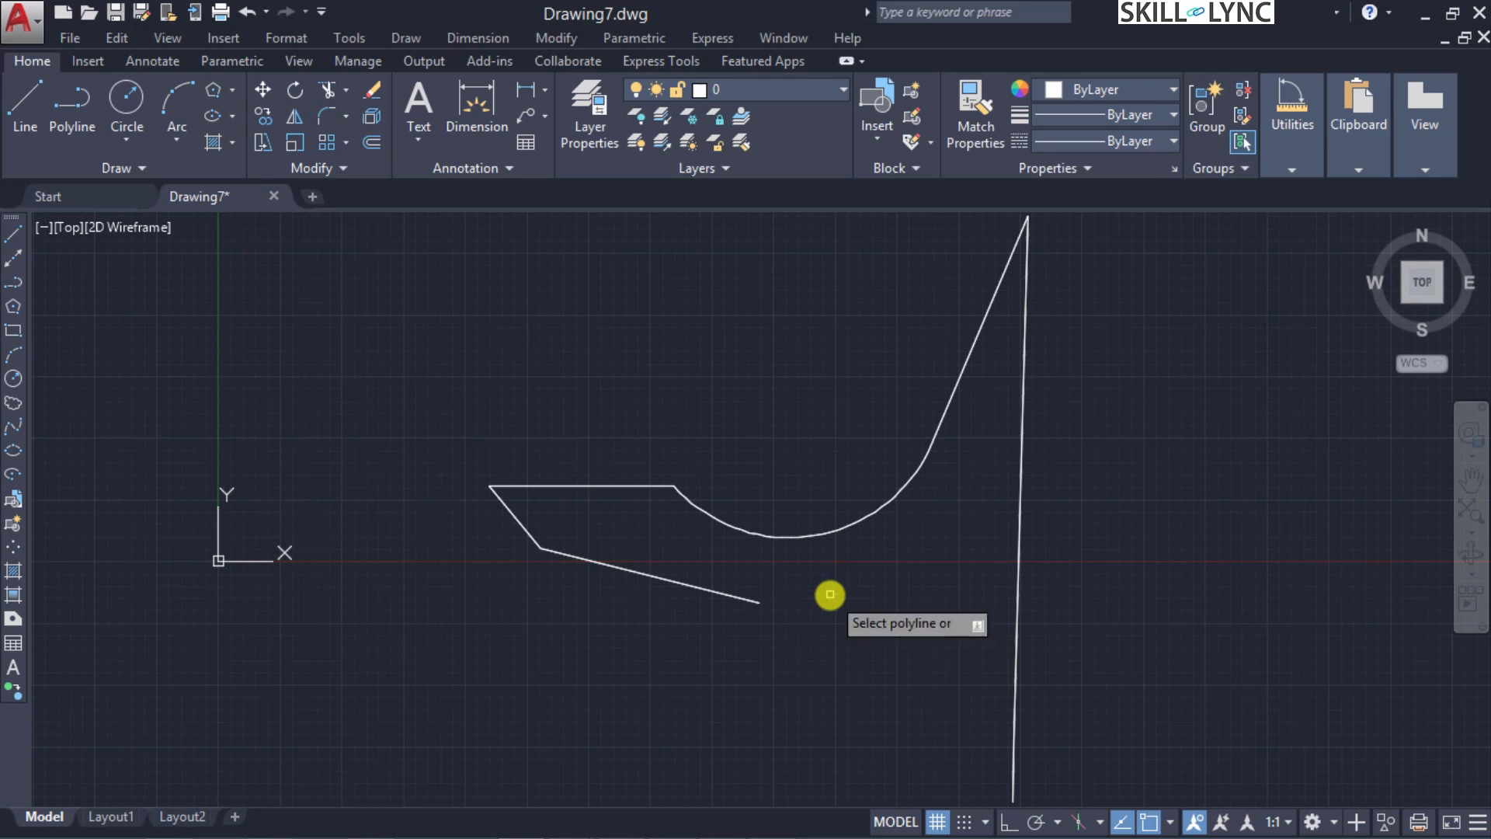
click(713, 590)
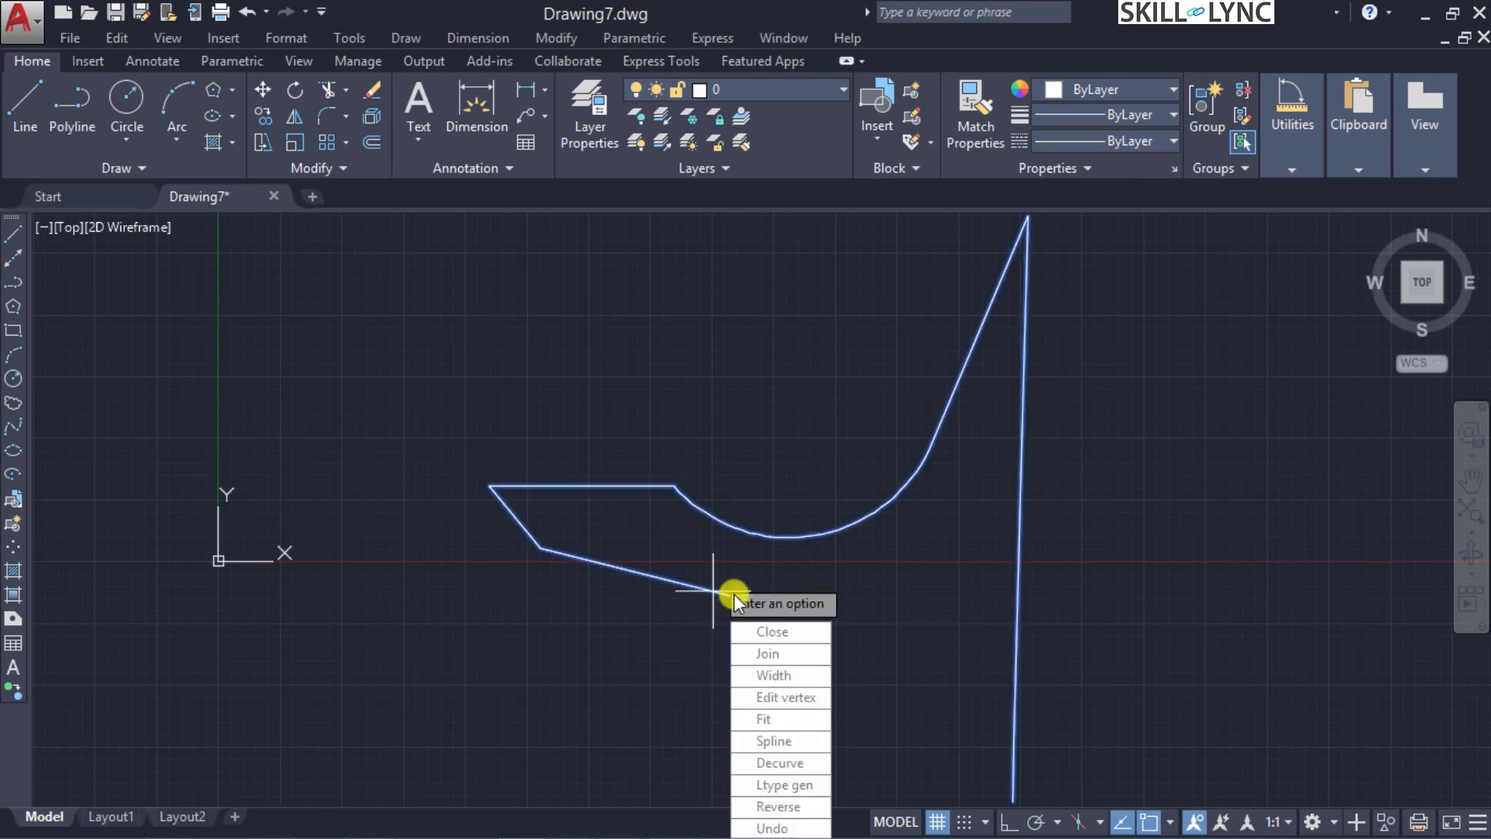
click(775, 742)
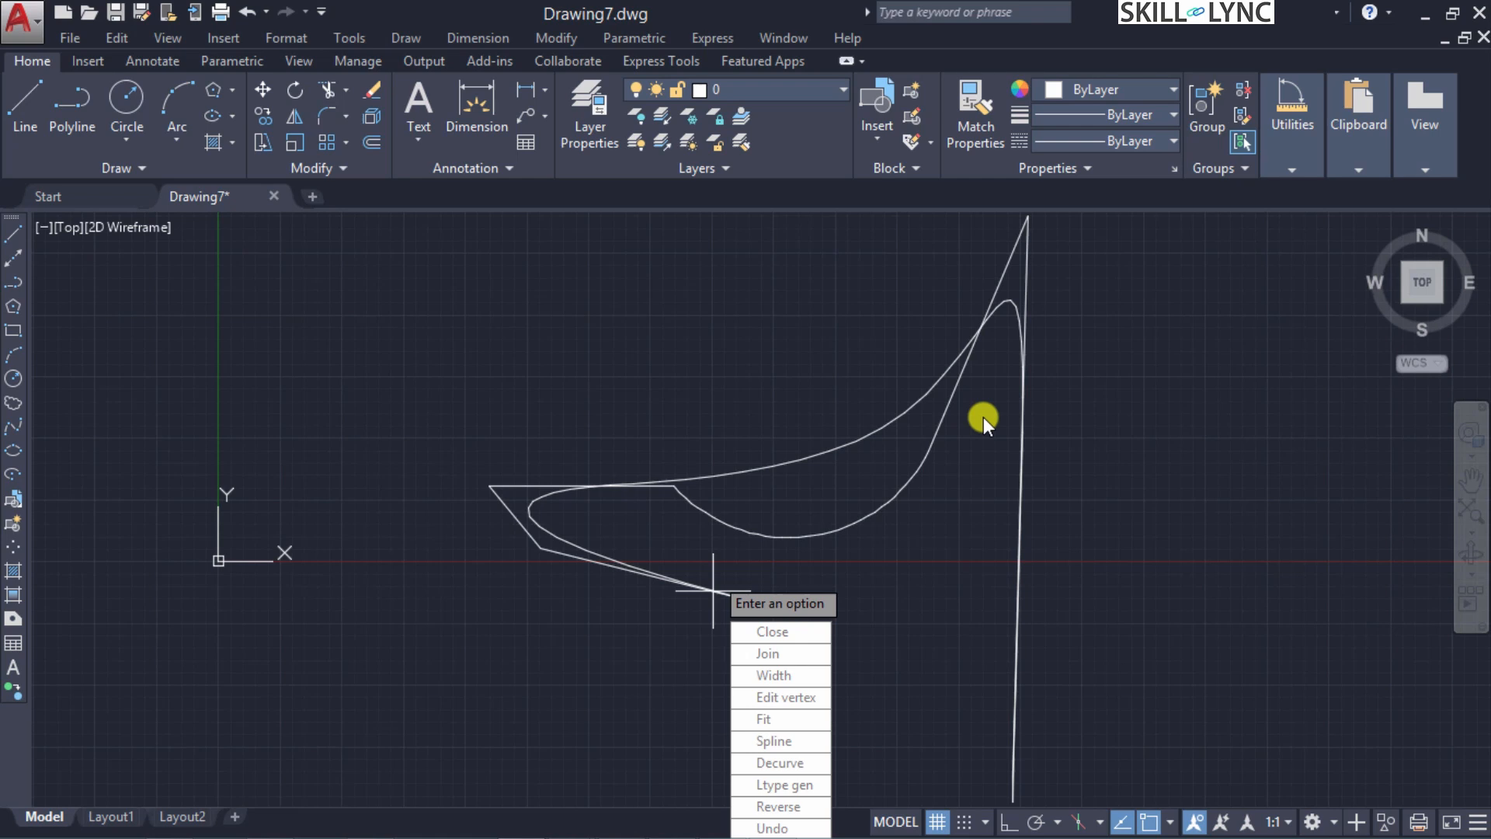
Apply the Decurve option to straighten every segment of the splined polyline, and end the PEDIT command
click(771, 762)
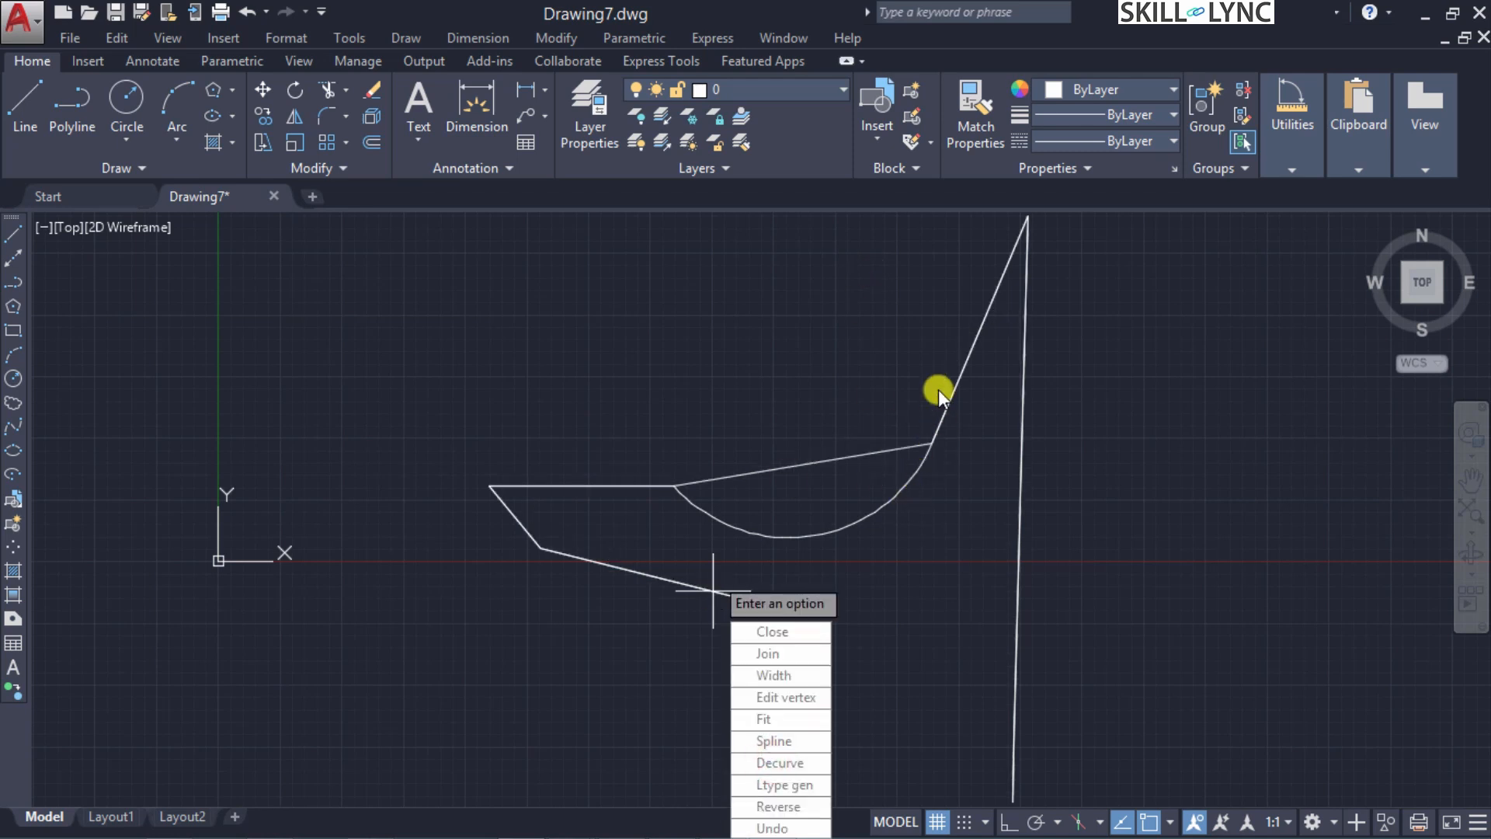
click(846, 525)
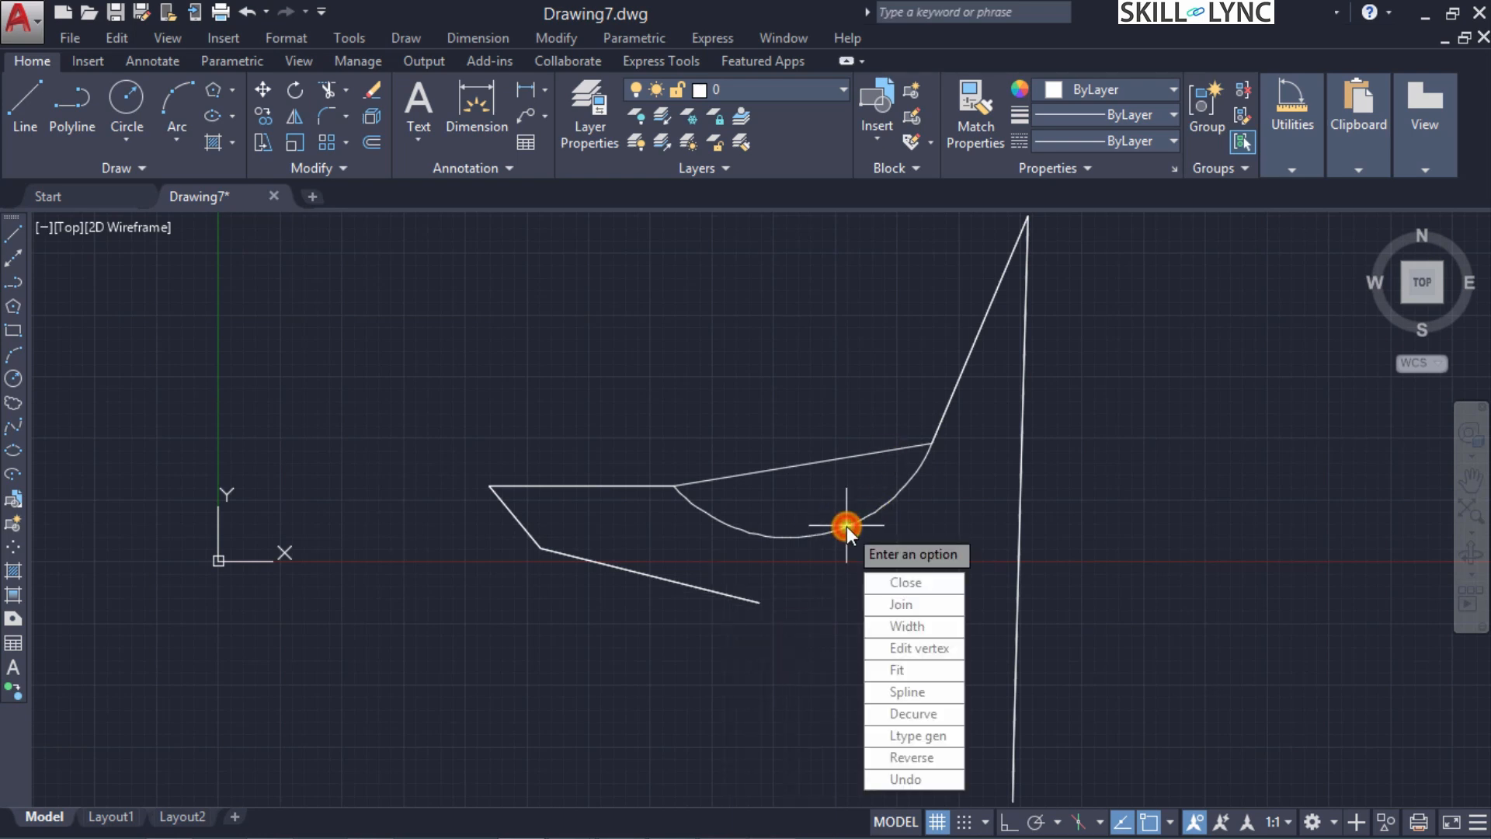
click(770, 536)
key(Escape)
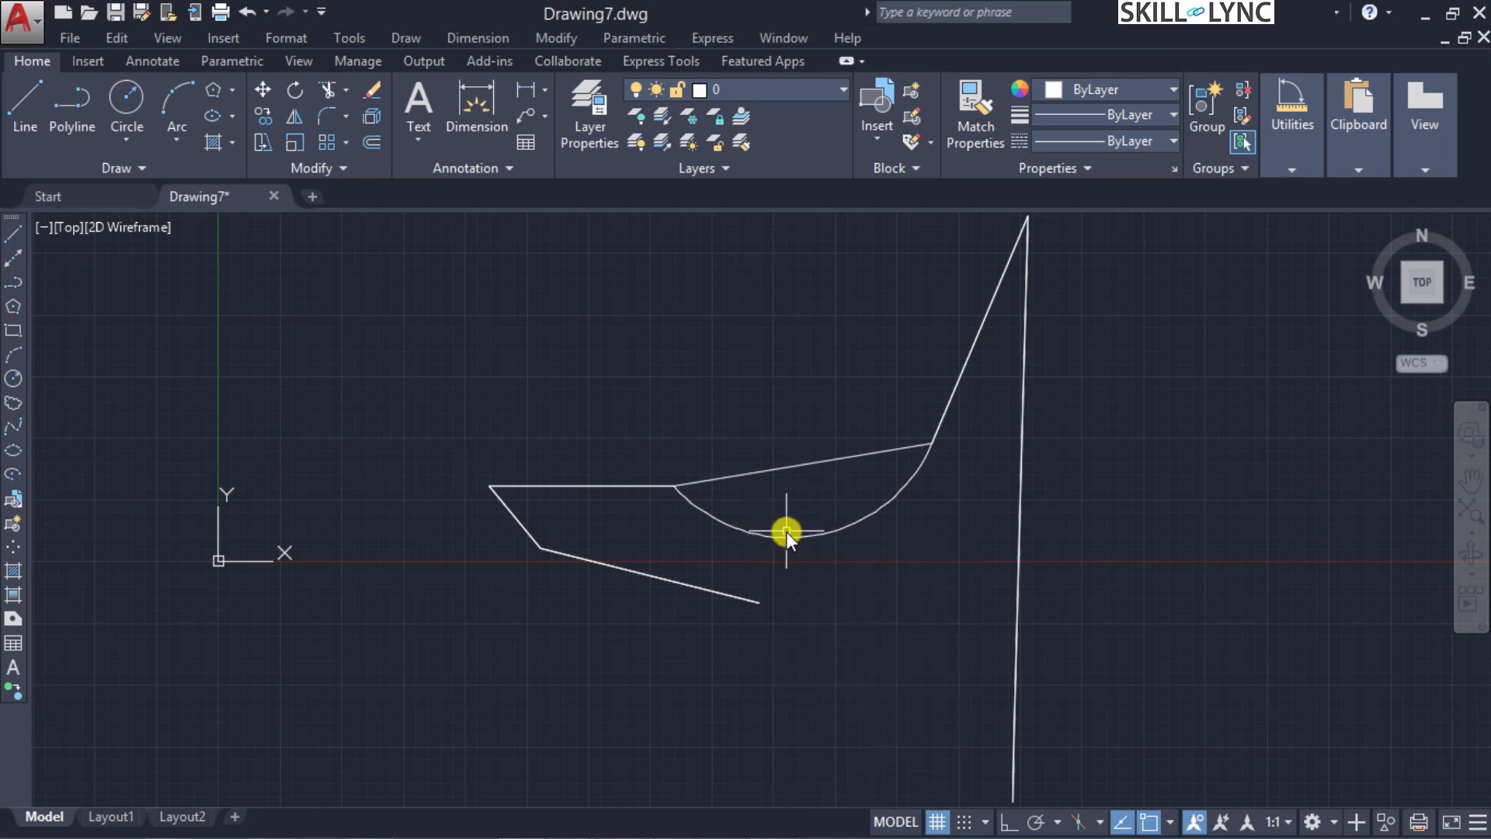
Select both the decurved polyline and the overlapping original and try to move them
click(789, 536)
click(851, 458)
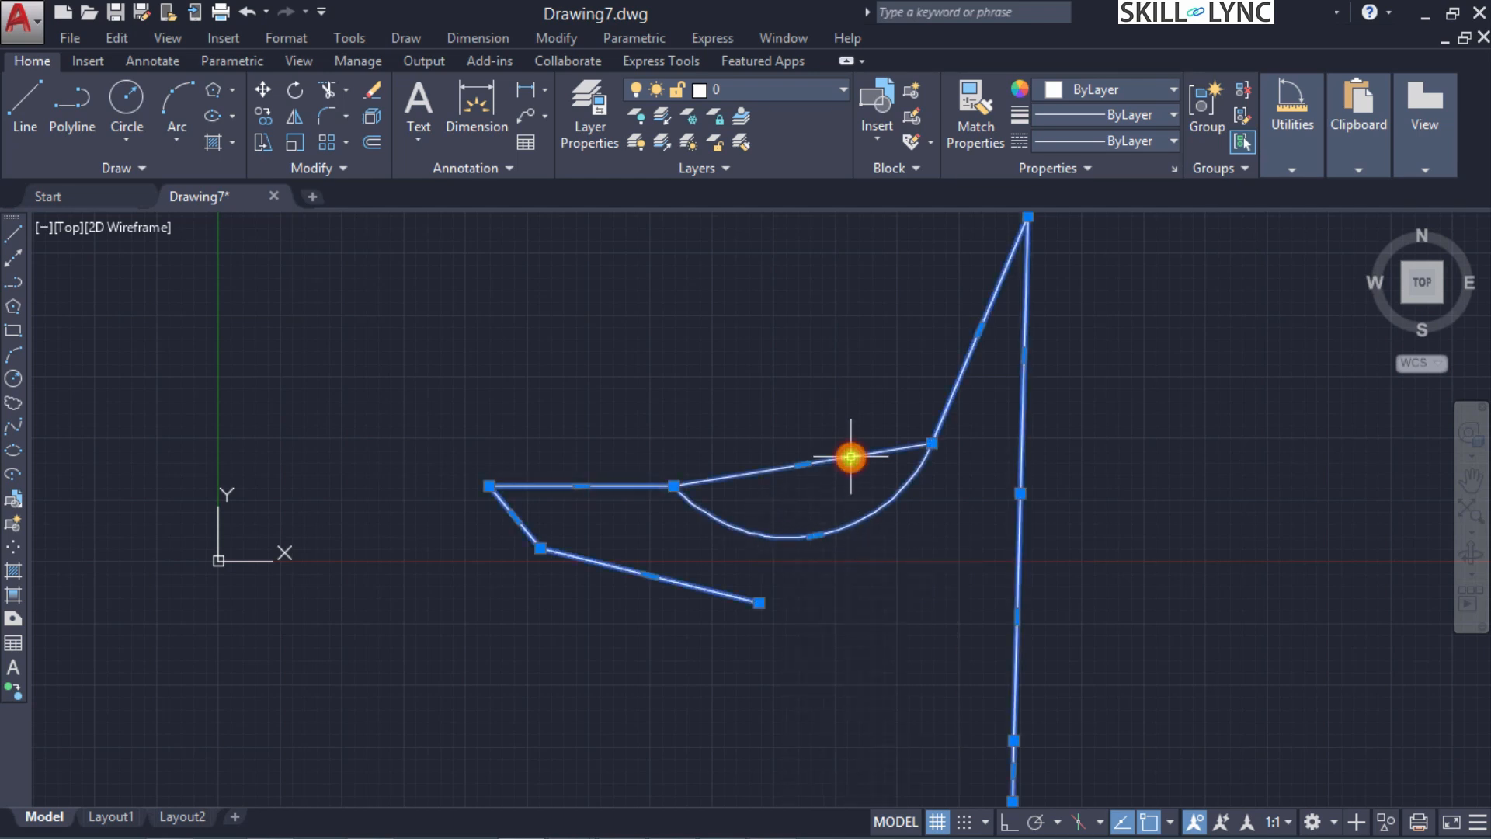
mouse_move(851, 458)
mouse_down()
mouse_move(751, 396)
mouse_move(897, 431)
mouse_up()
Undo the PEDIT and copy edits back to the separate, unjoined segments with the tapered arrow widths
key(ctrl+z)
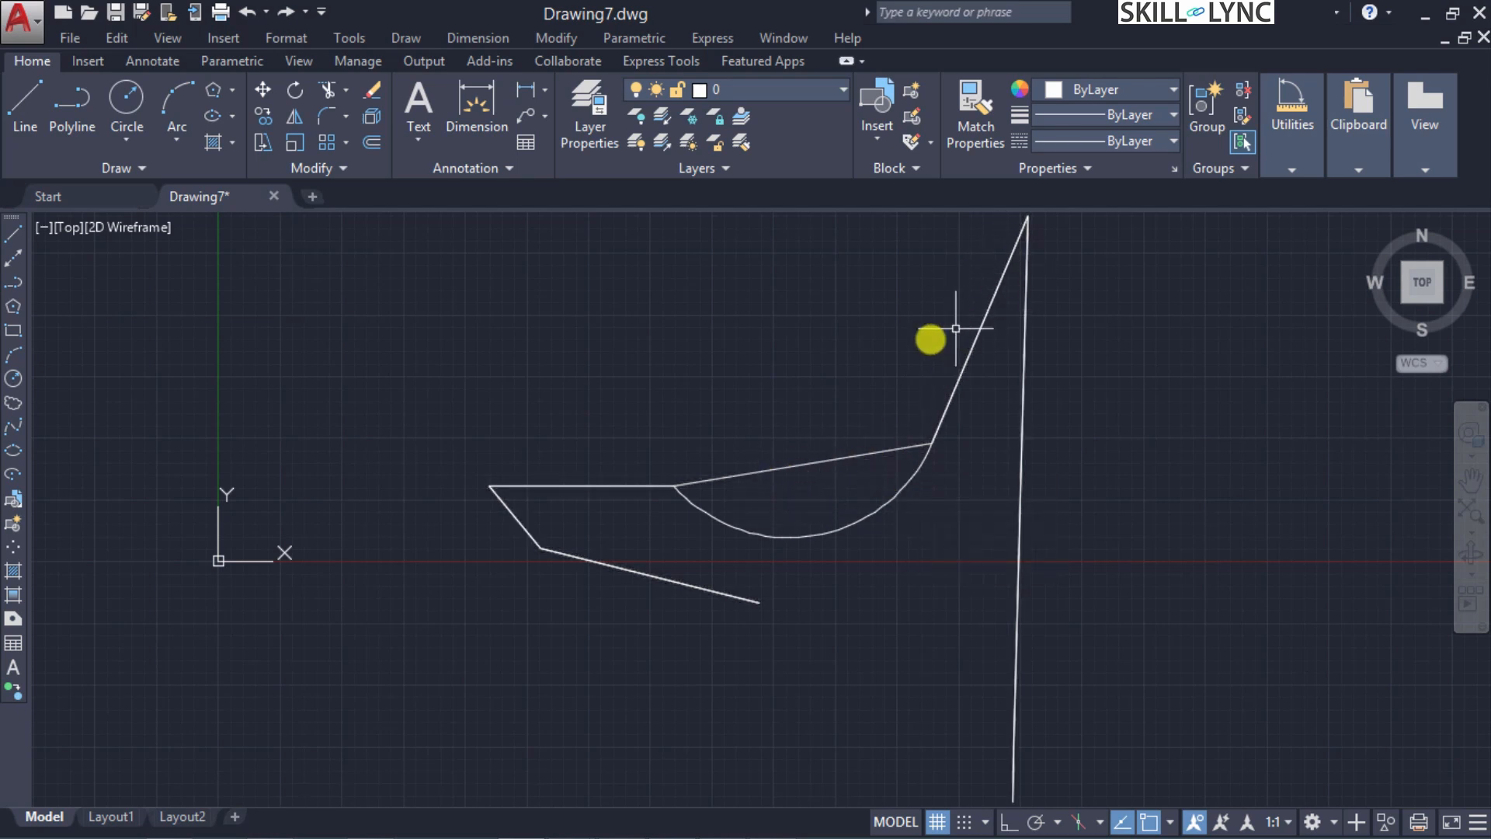
key(ctrl+z)
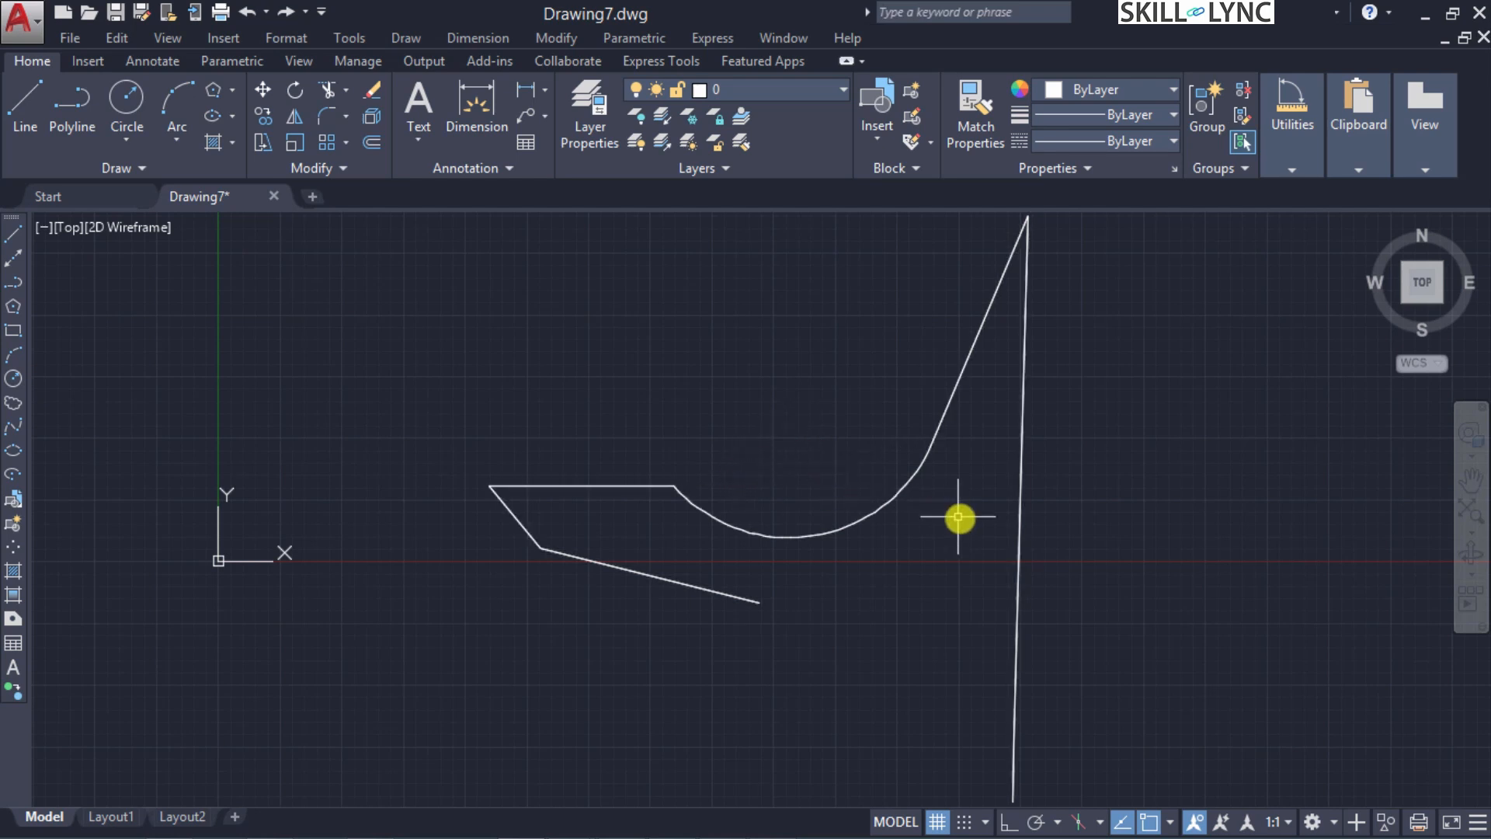
key(ctrl+z)
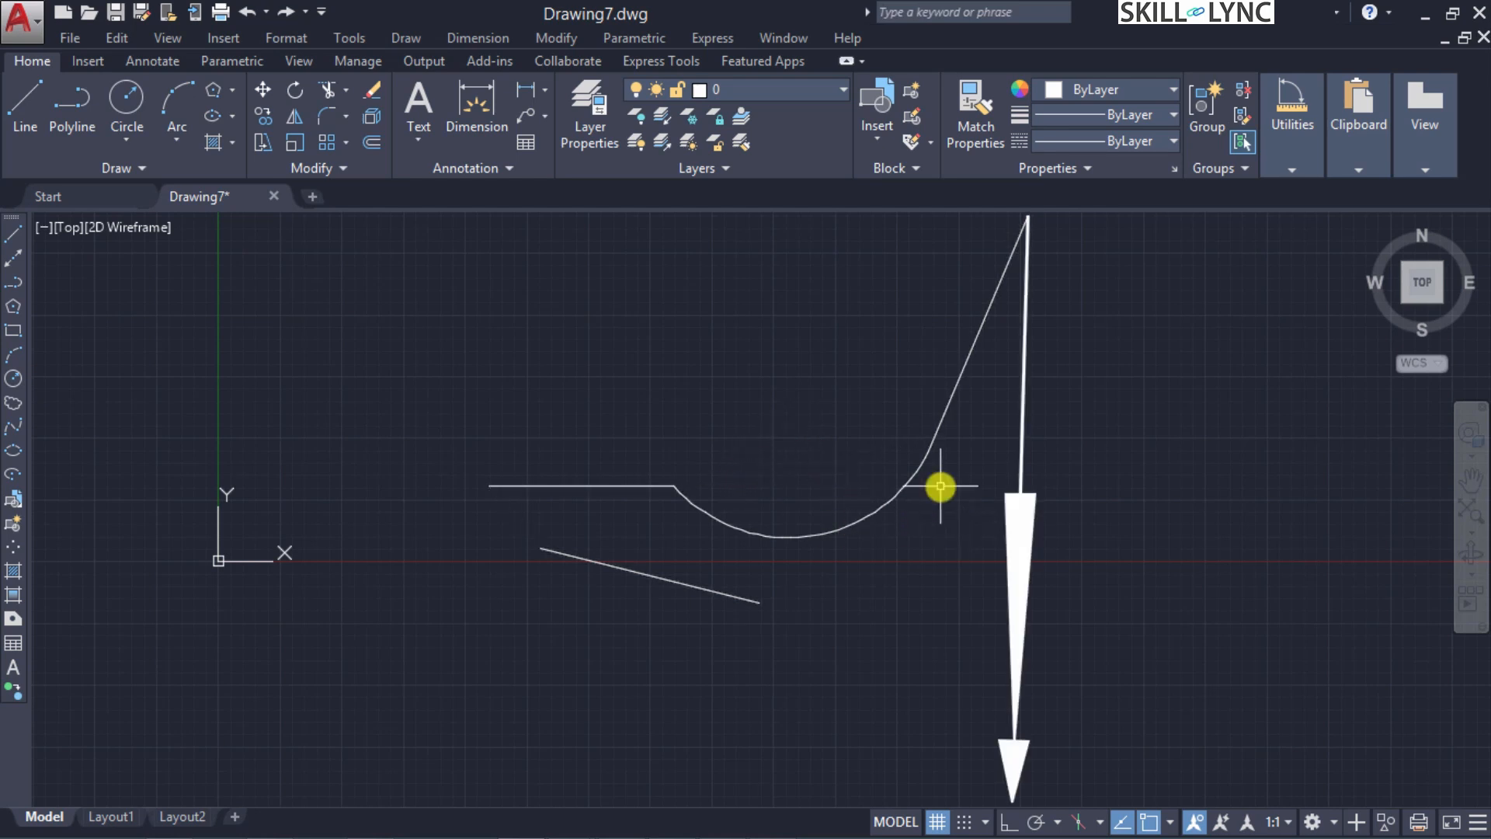
Redo the undone edits to restore the joined thin polyline, and try to move it
click(287, 11)
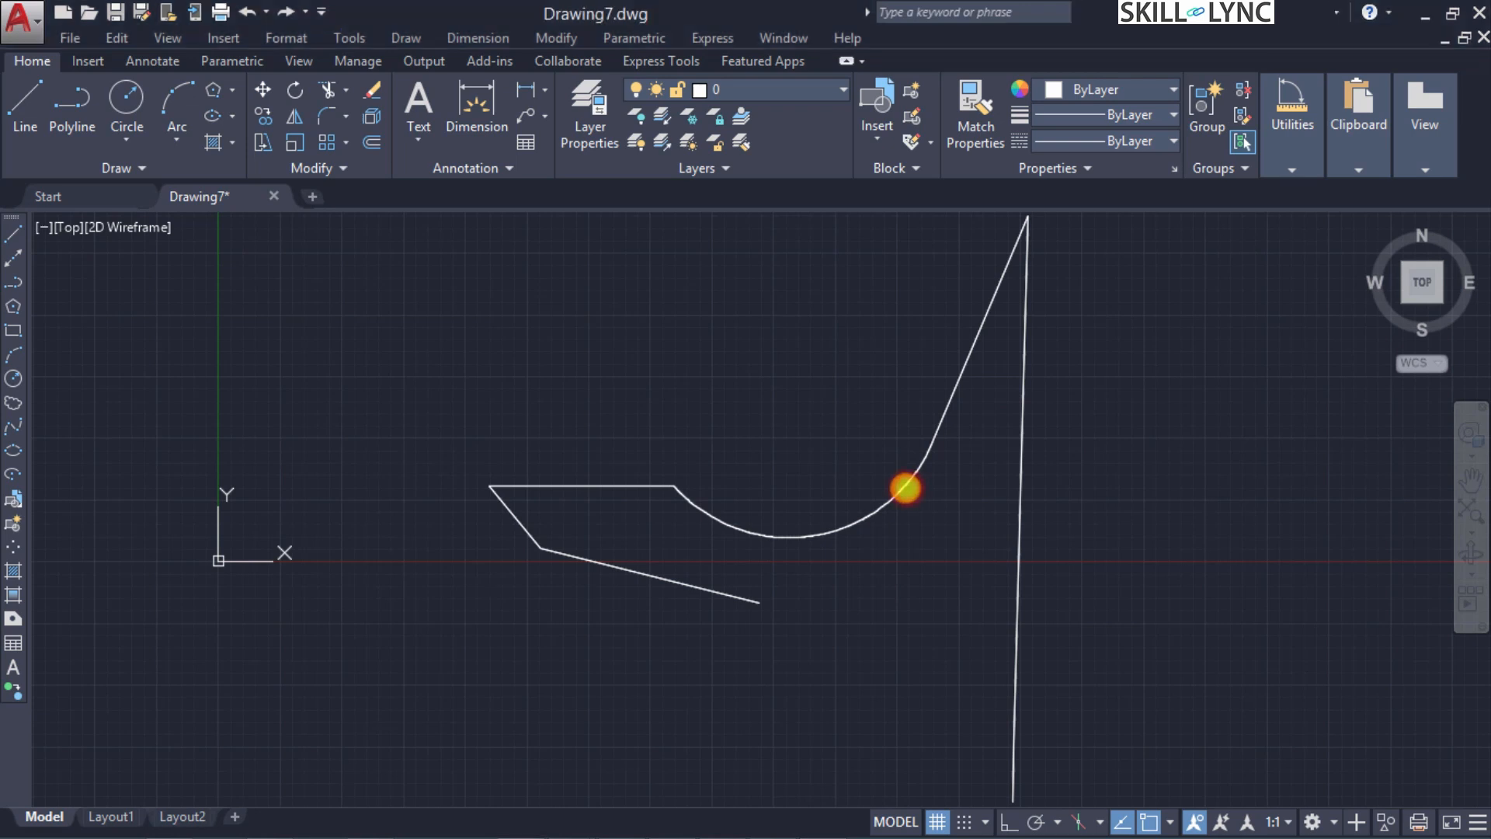
click(902, 489)
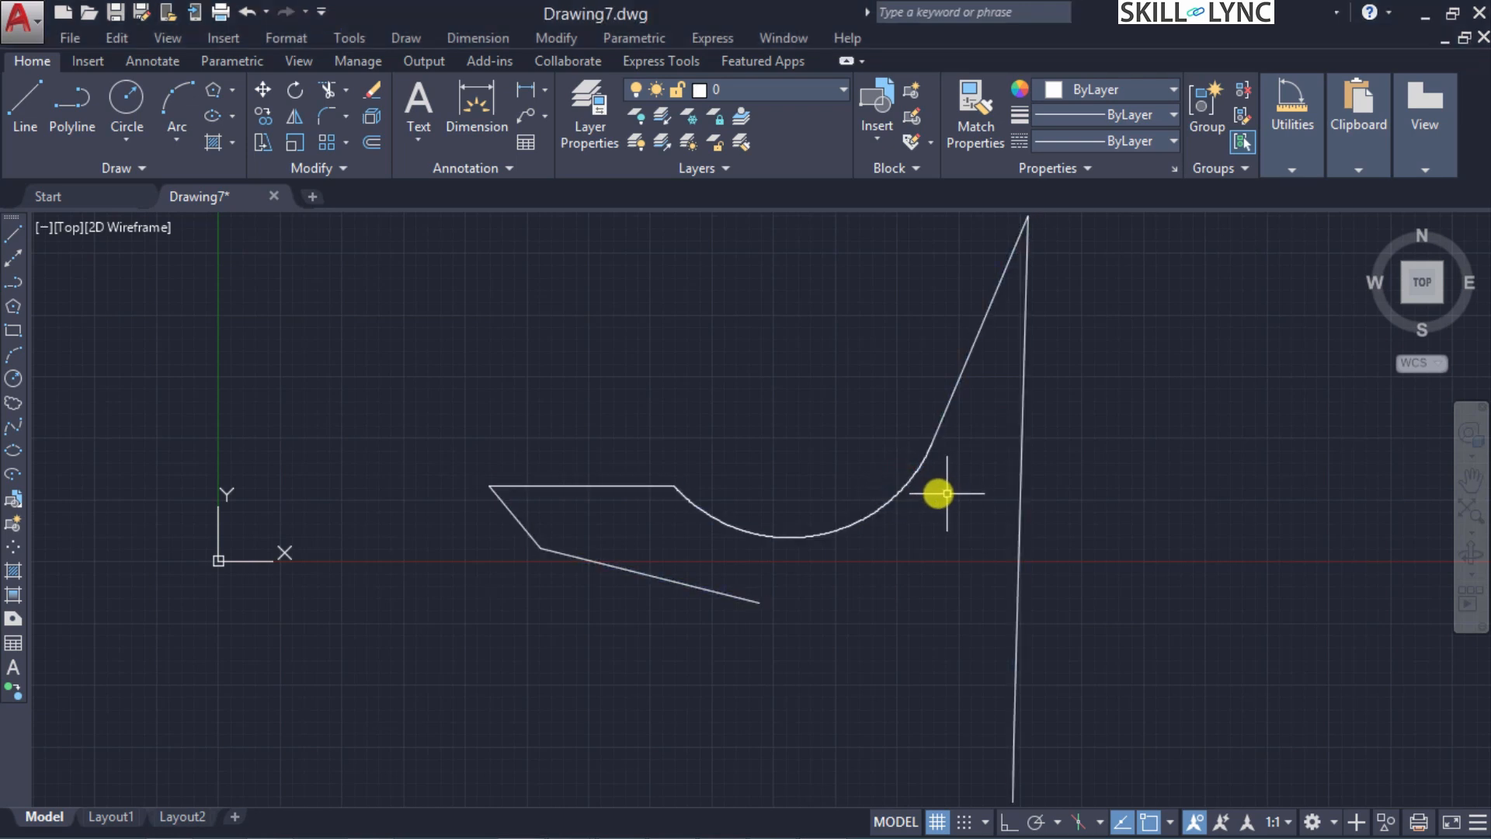
drag(915, 471, 808, 367)
key(ctrl+z)
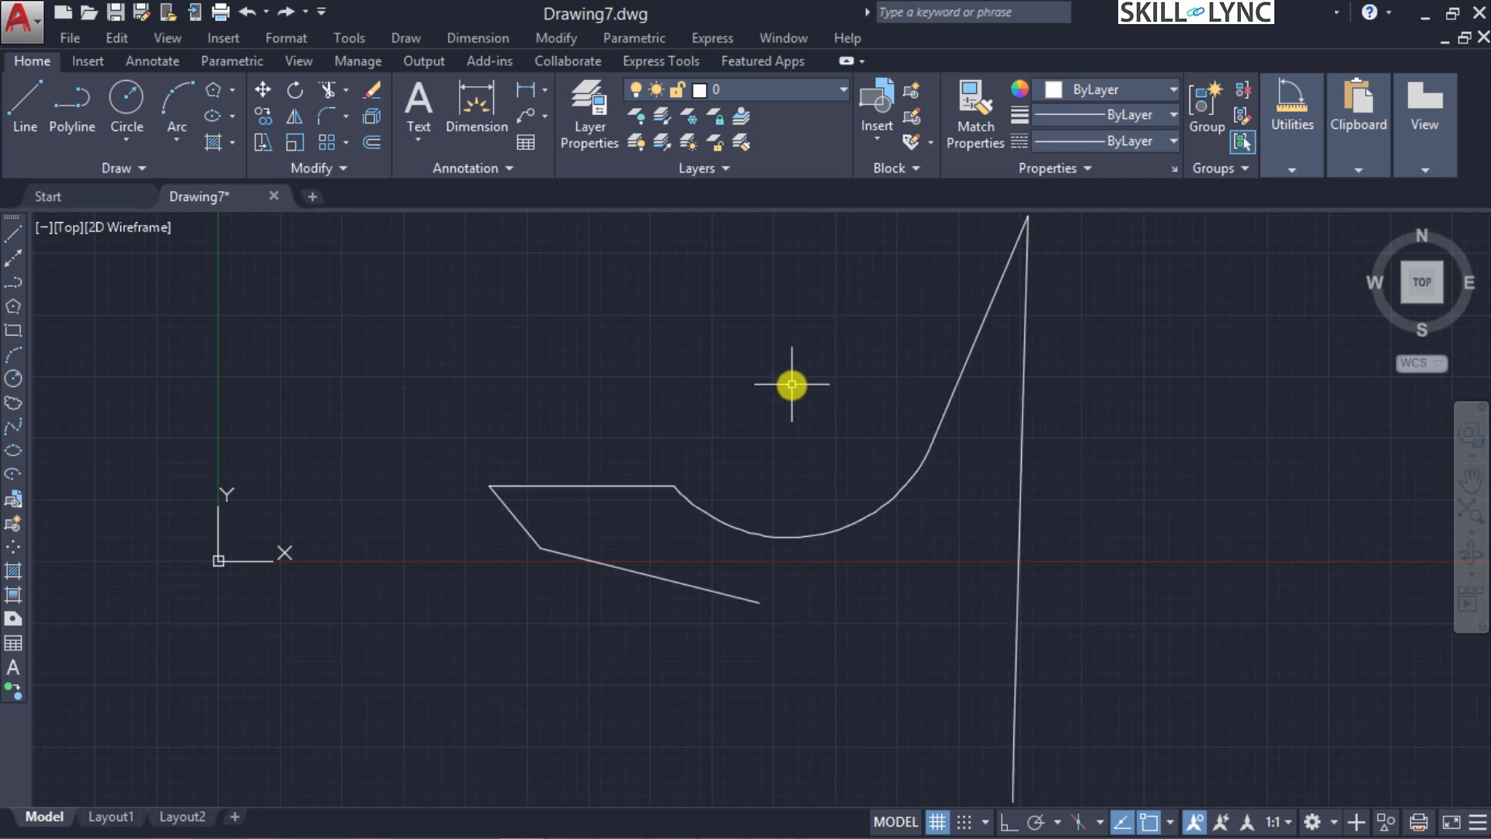
Change the linetype of the joined polyline to CENTER2 in its properties, and deselect it
click(930, 440)
right_click(930, 438)
click(1071, 792)
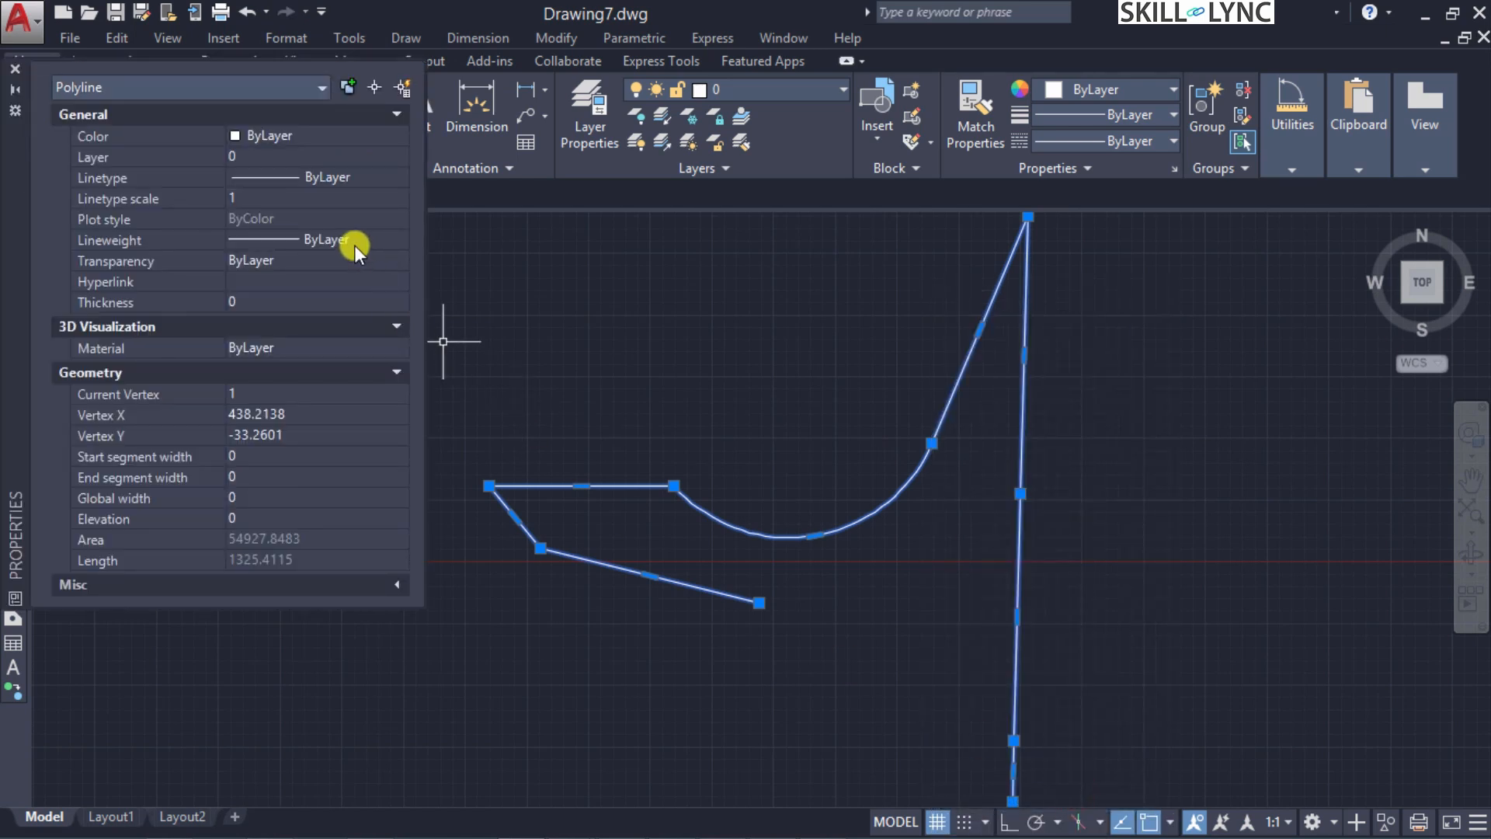
click(364, 175)
click(375, 176)
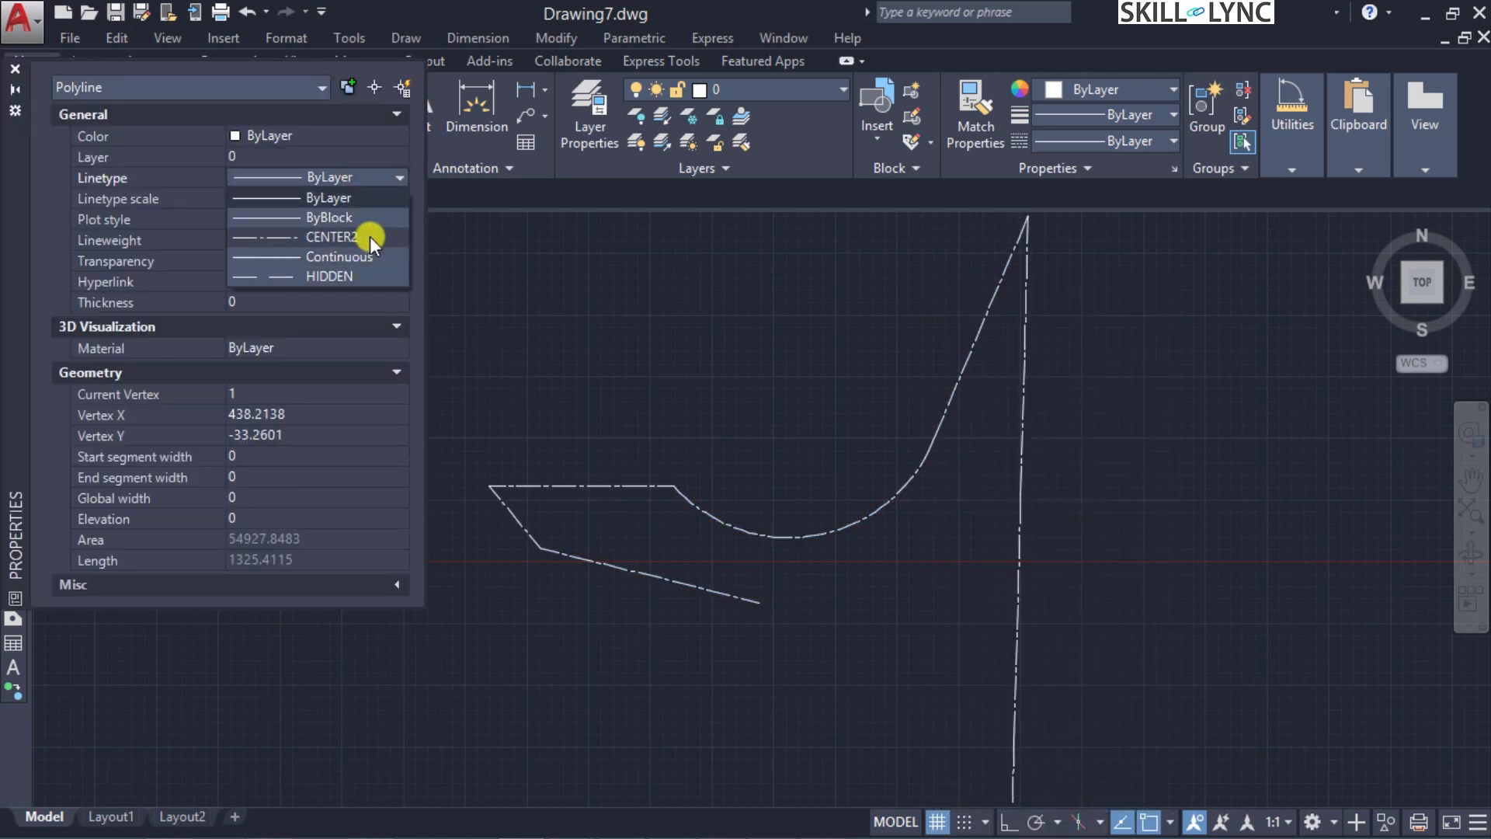
click(370, 236)
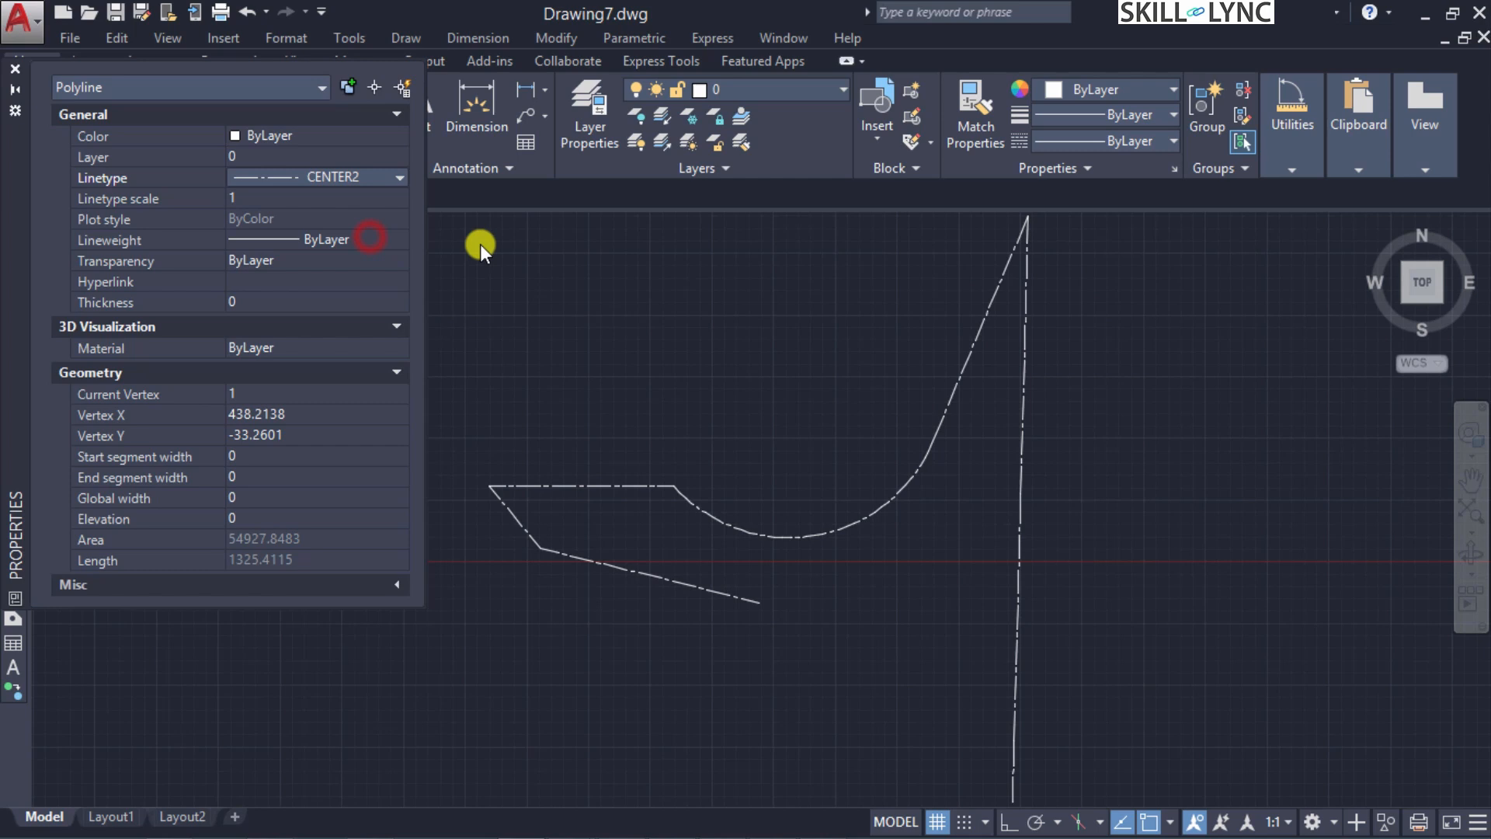
click(15, 69)
click(632, 514)
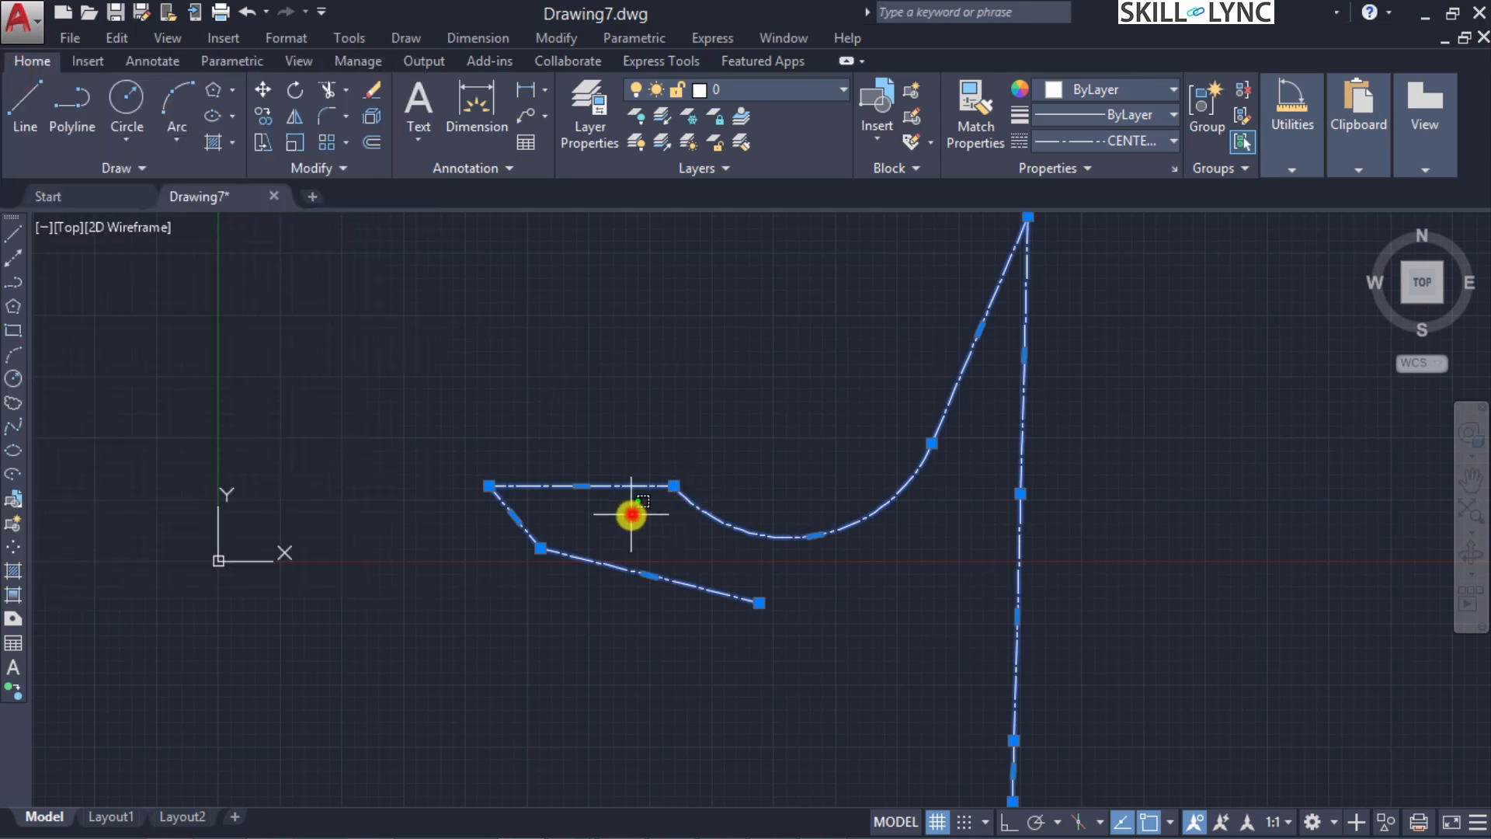
key(Escape)
key(Escape)
Run PEDIT on the CENTER2 polyline, choose Ltype gen, and keep linetype generation OFF
scroll(485, 491, up, 5)
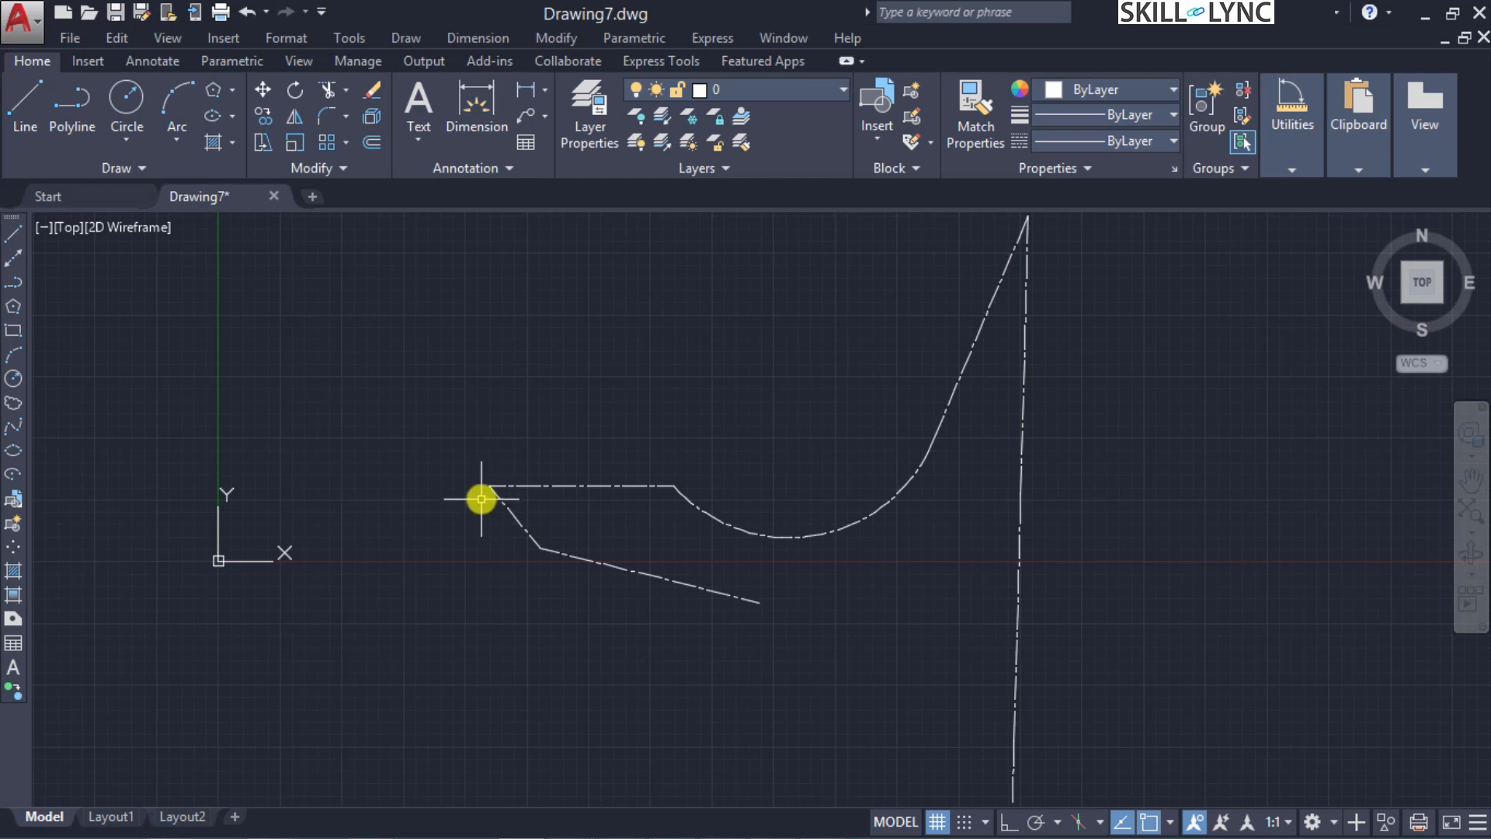
scroll(780, 373, down, 2)
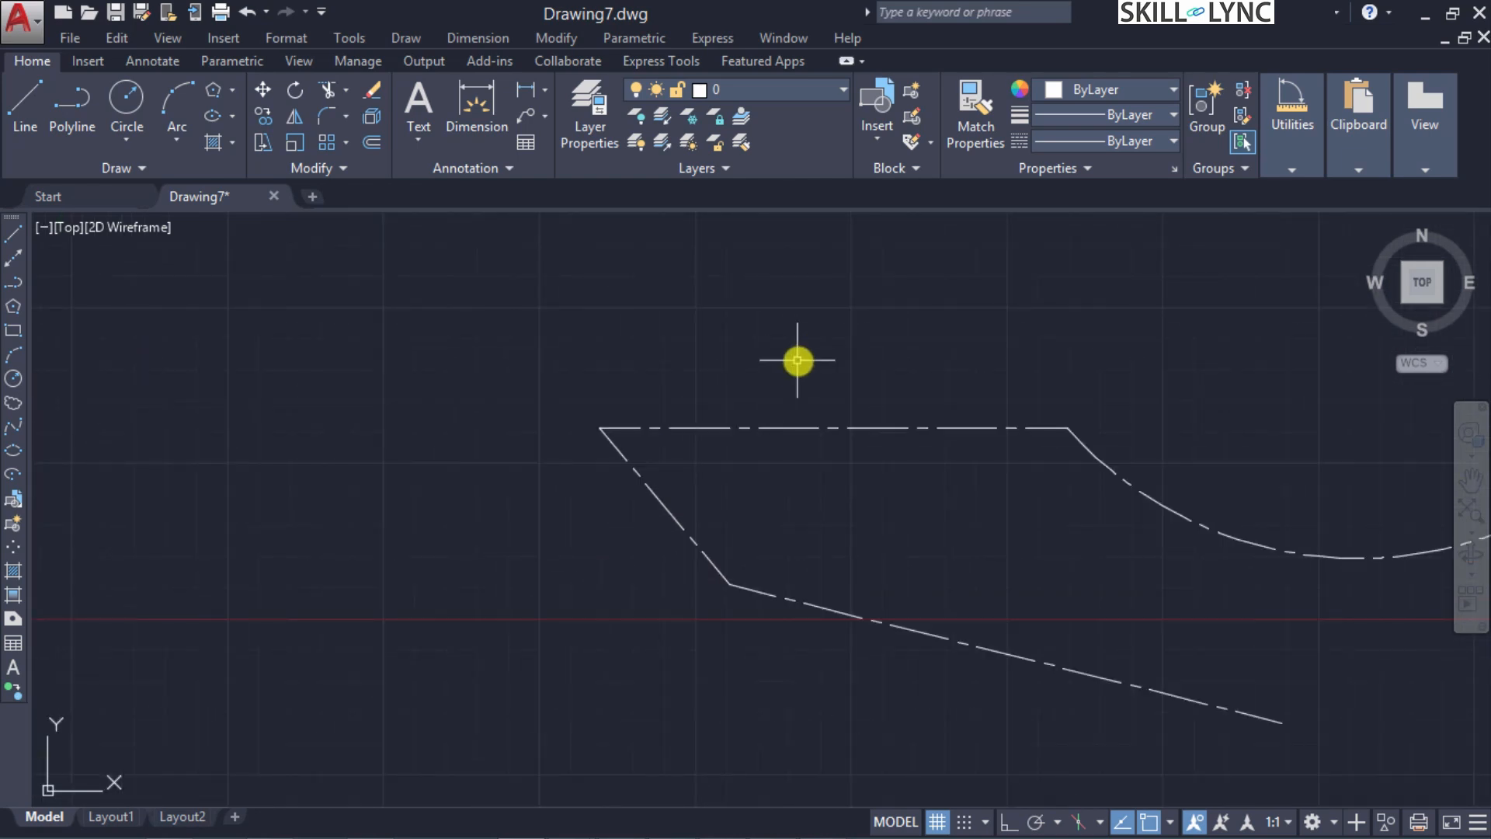
scroll(788, 372, up, 2)
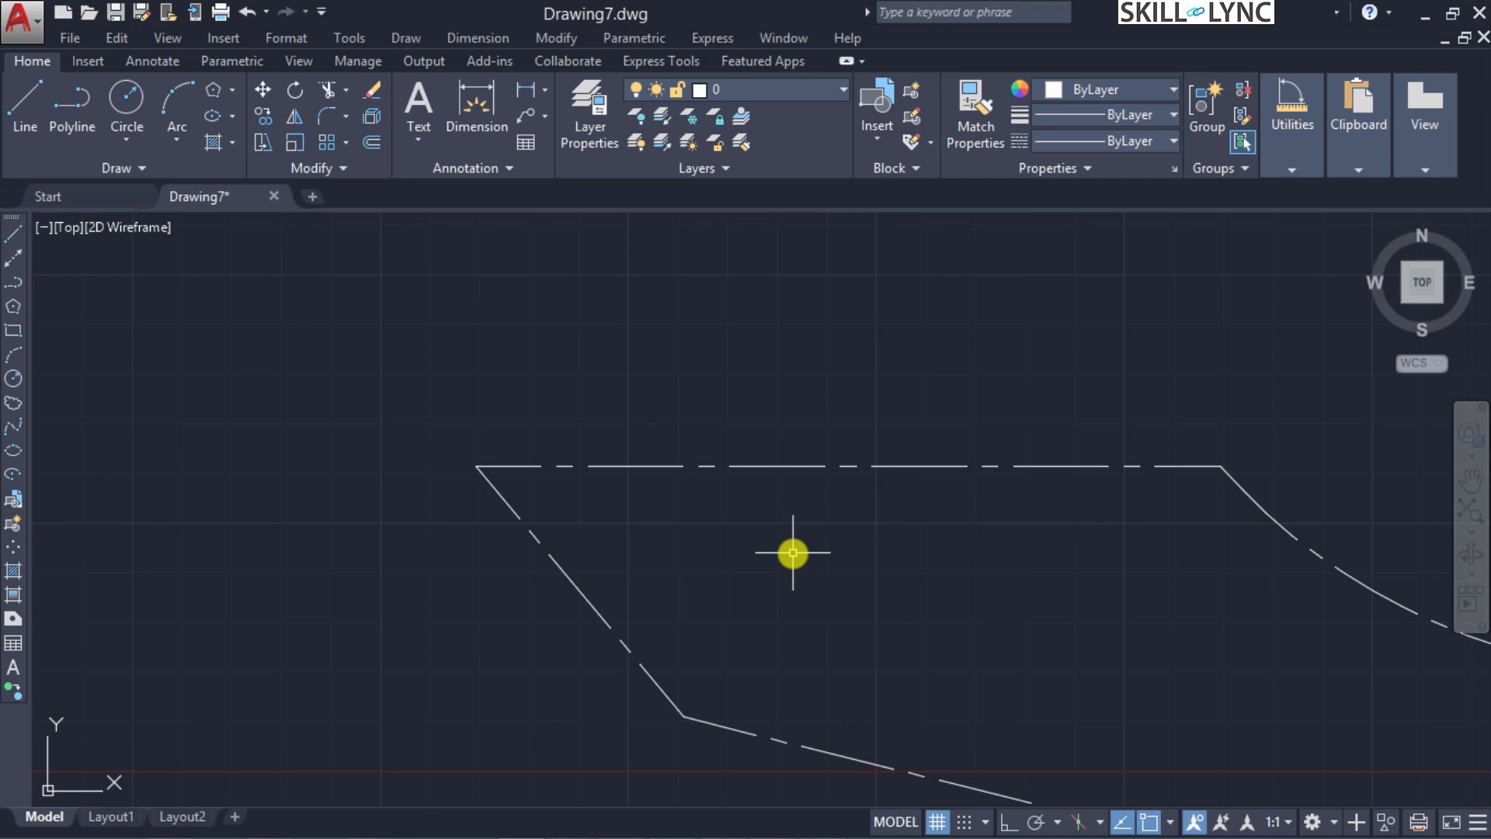
text(PEDIT)
key(Return)
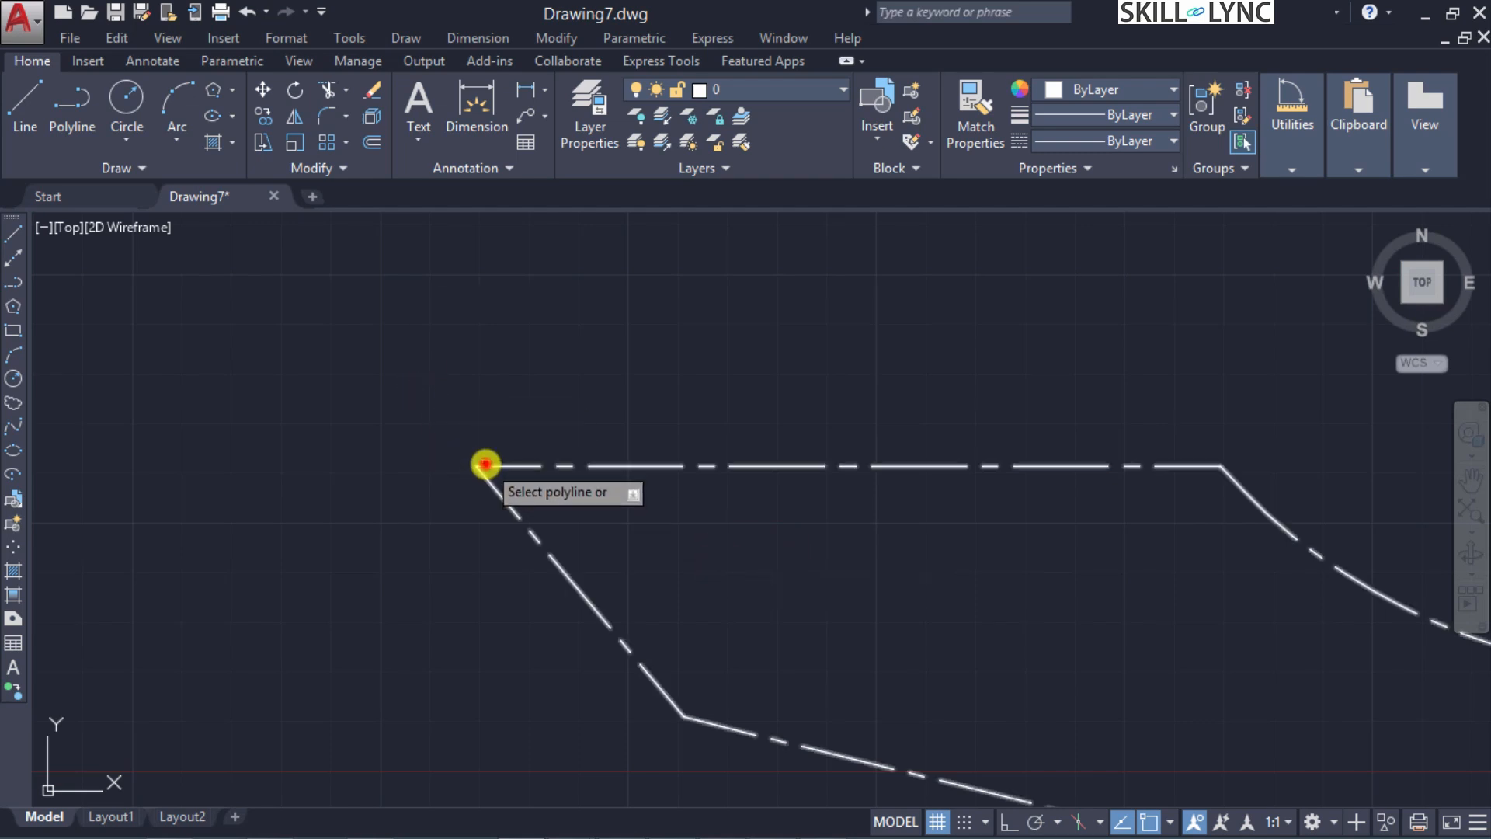
click(522, 468)
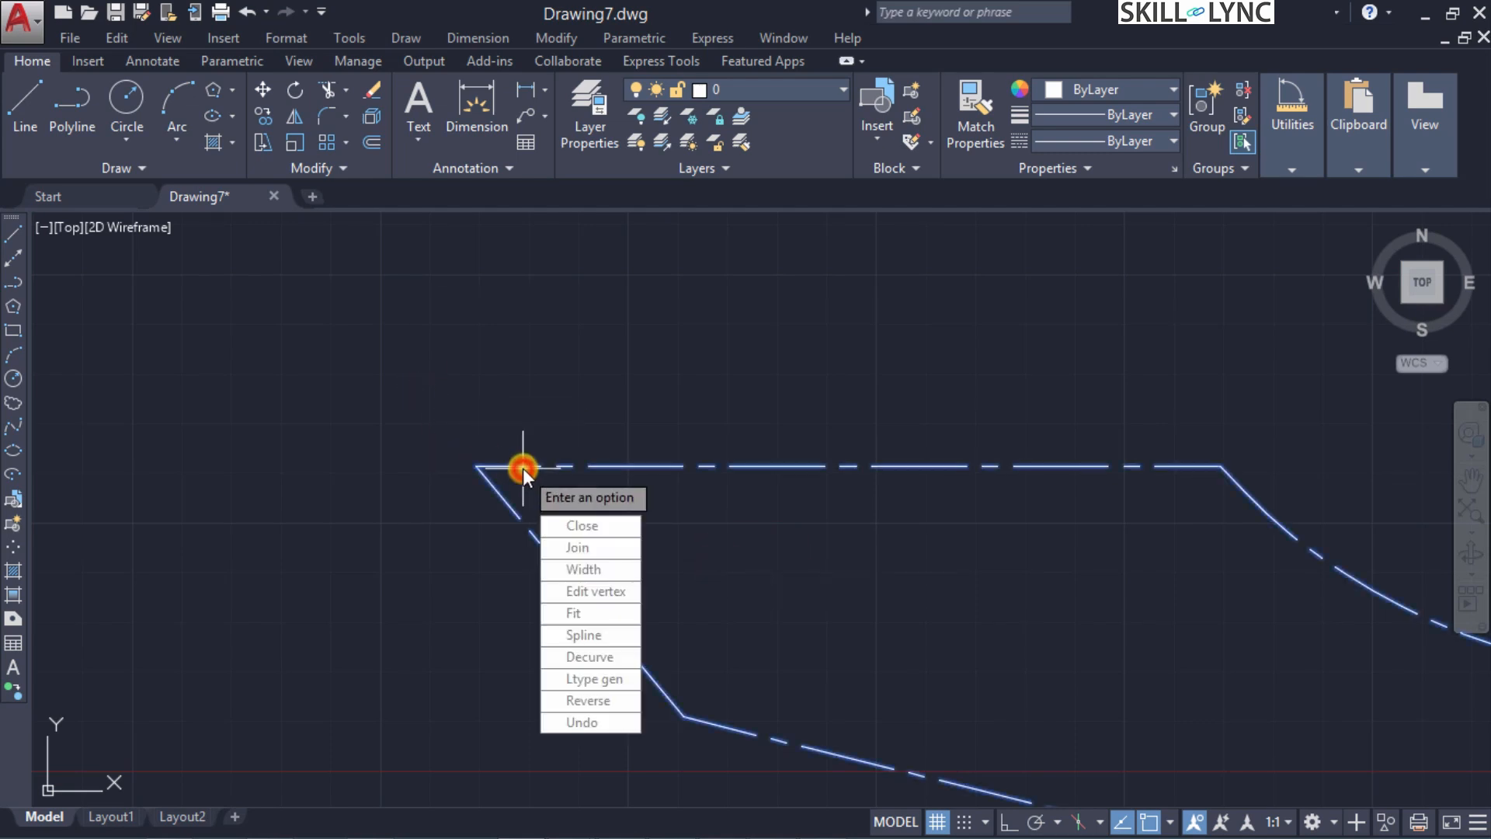
click(600, 678)
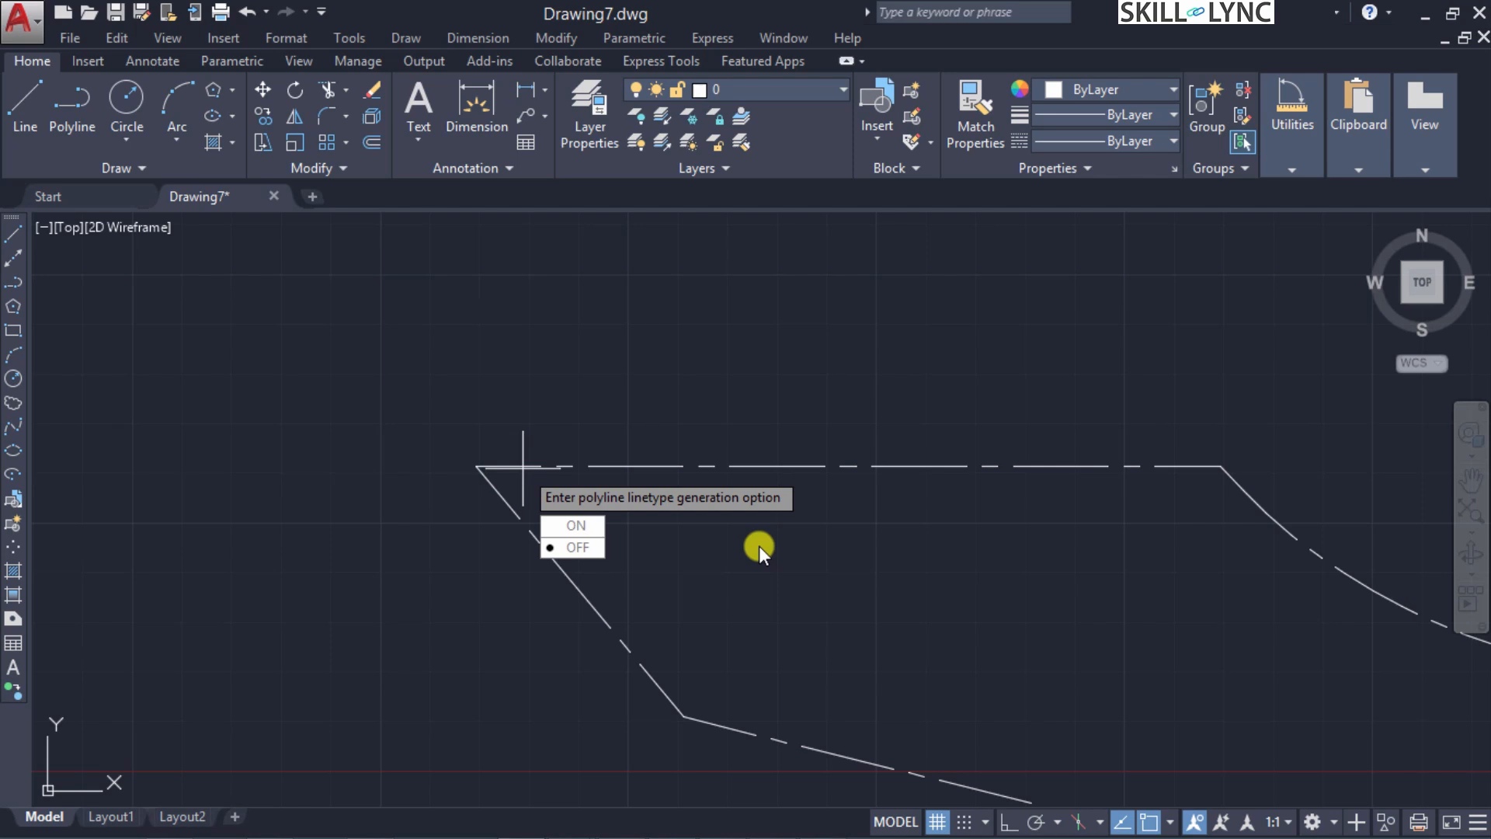
key(Return)
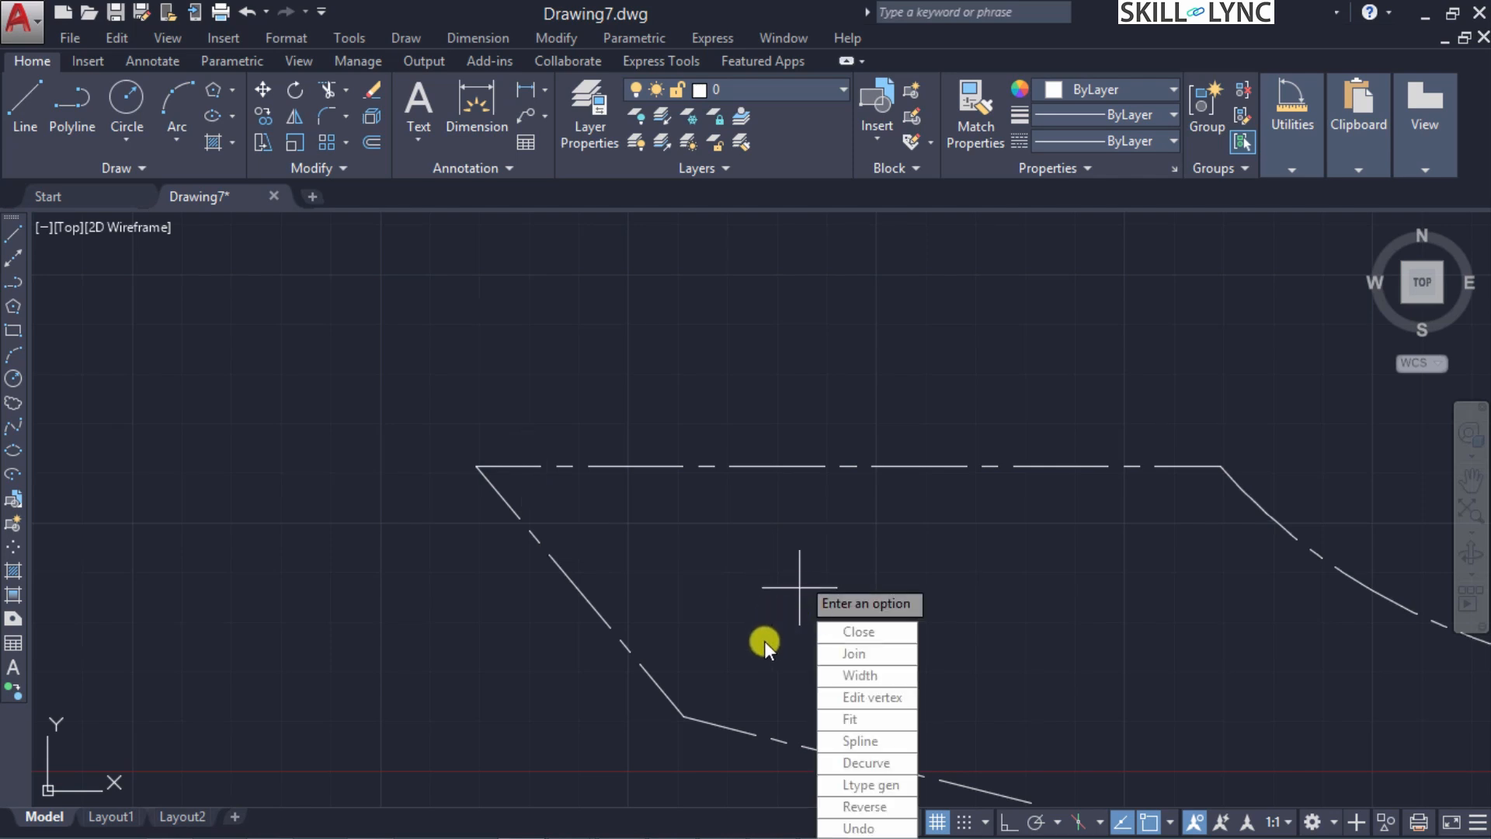
key(Return)
Use the PEDIT Ltype gen option to turn linetype generation ON for the CENTER2 polyline
scroll(1309, 693, down, 5)
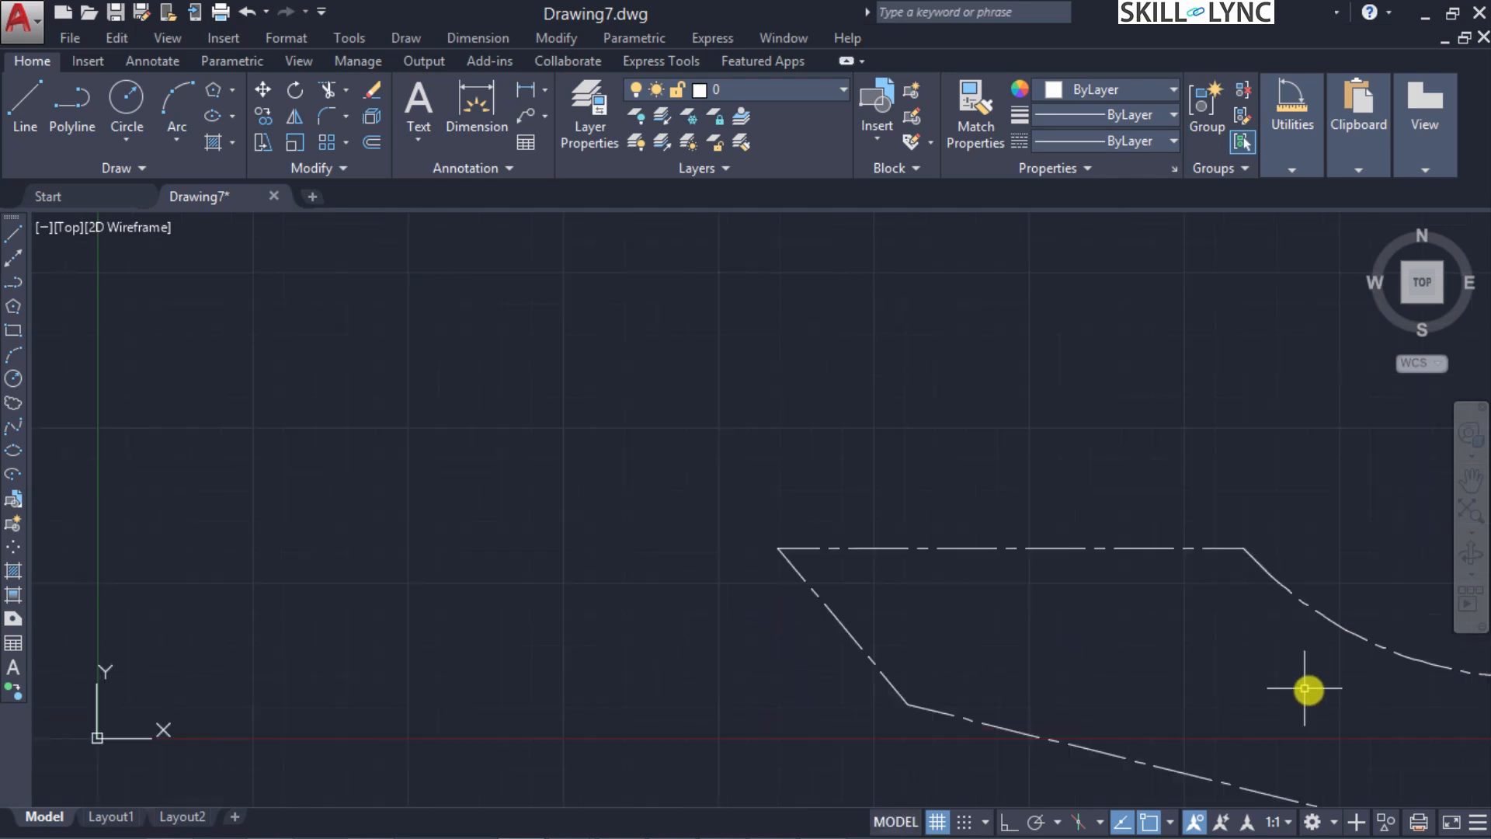
scroll(1477, 778, up, 2)
scroll(1477, 778, up, 2)
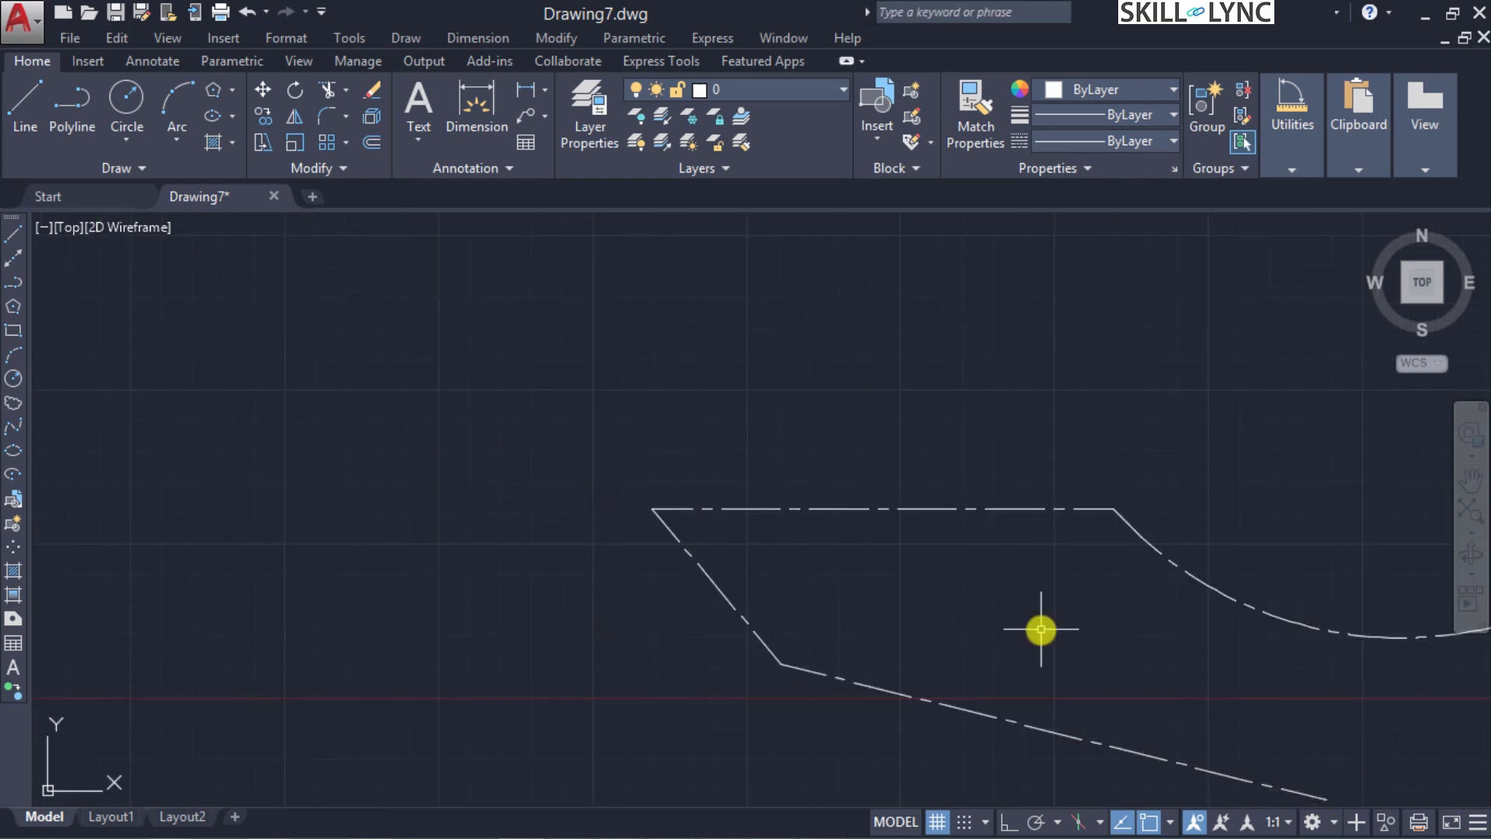
text(pedit)
key(Return)
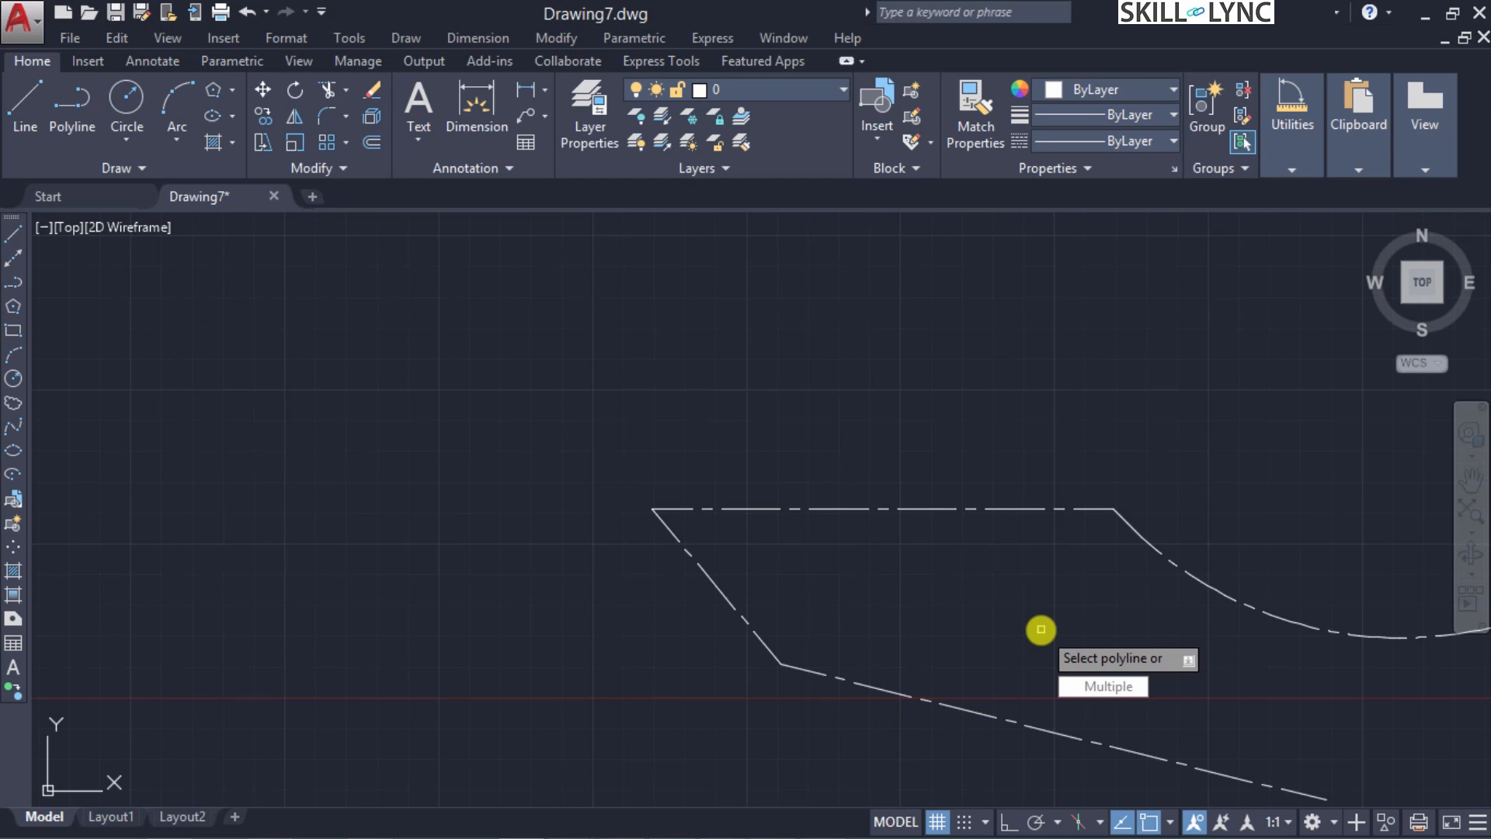
click(761, 509)
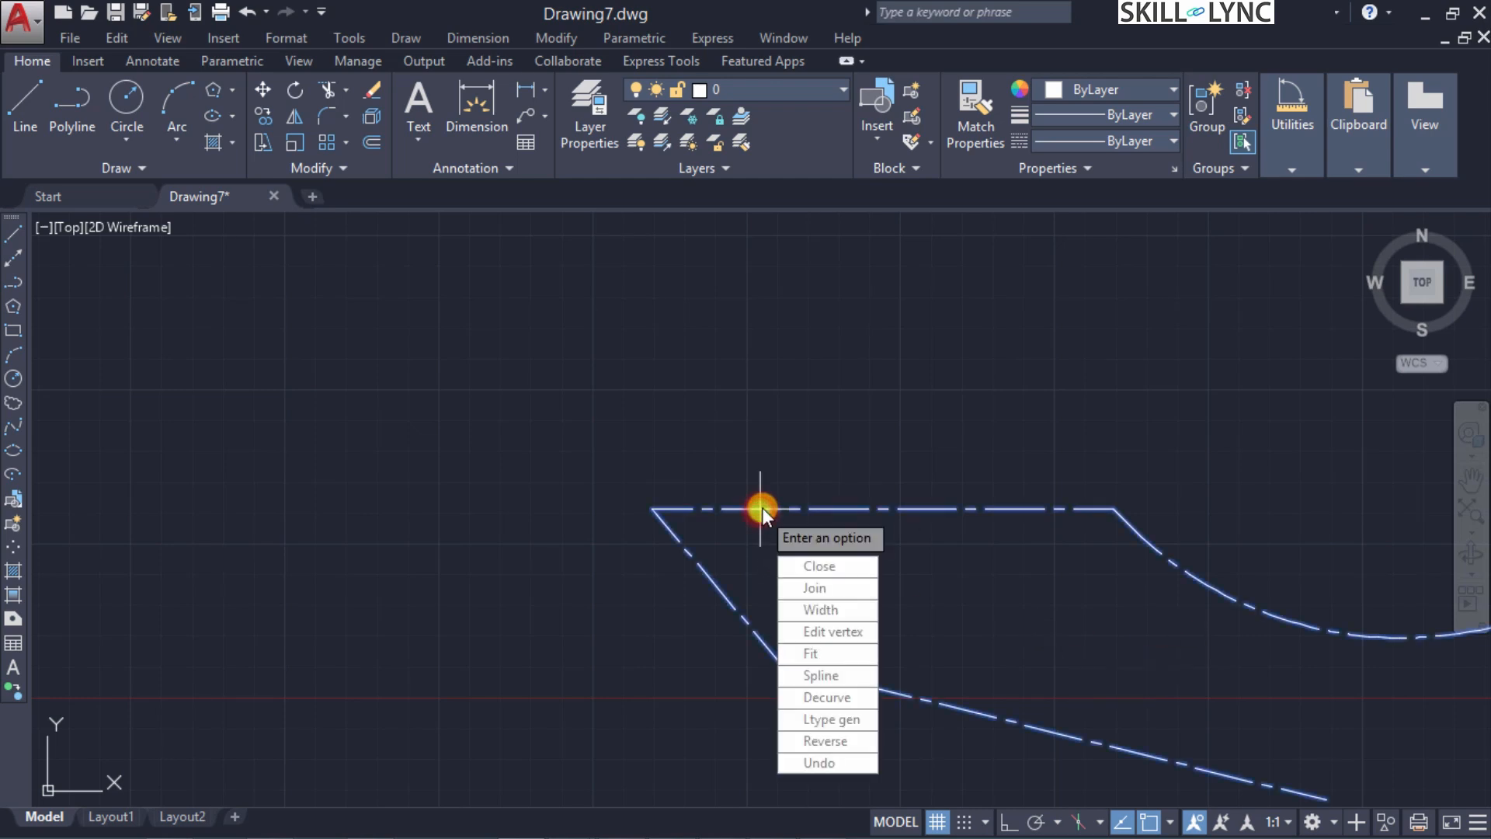
click(812, 719)
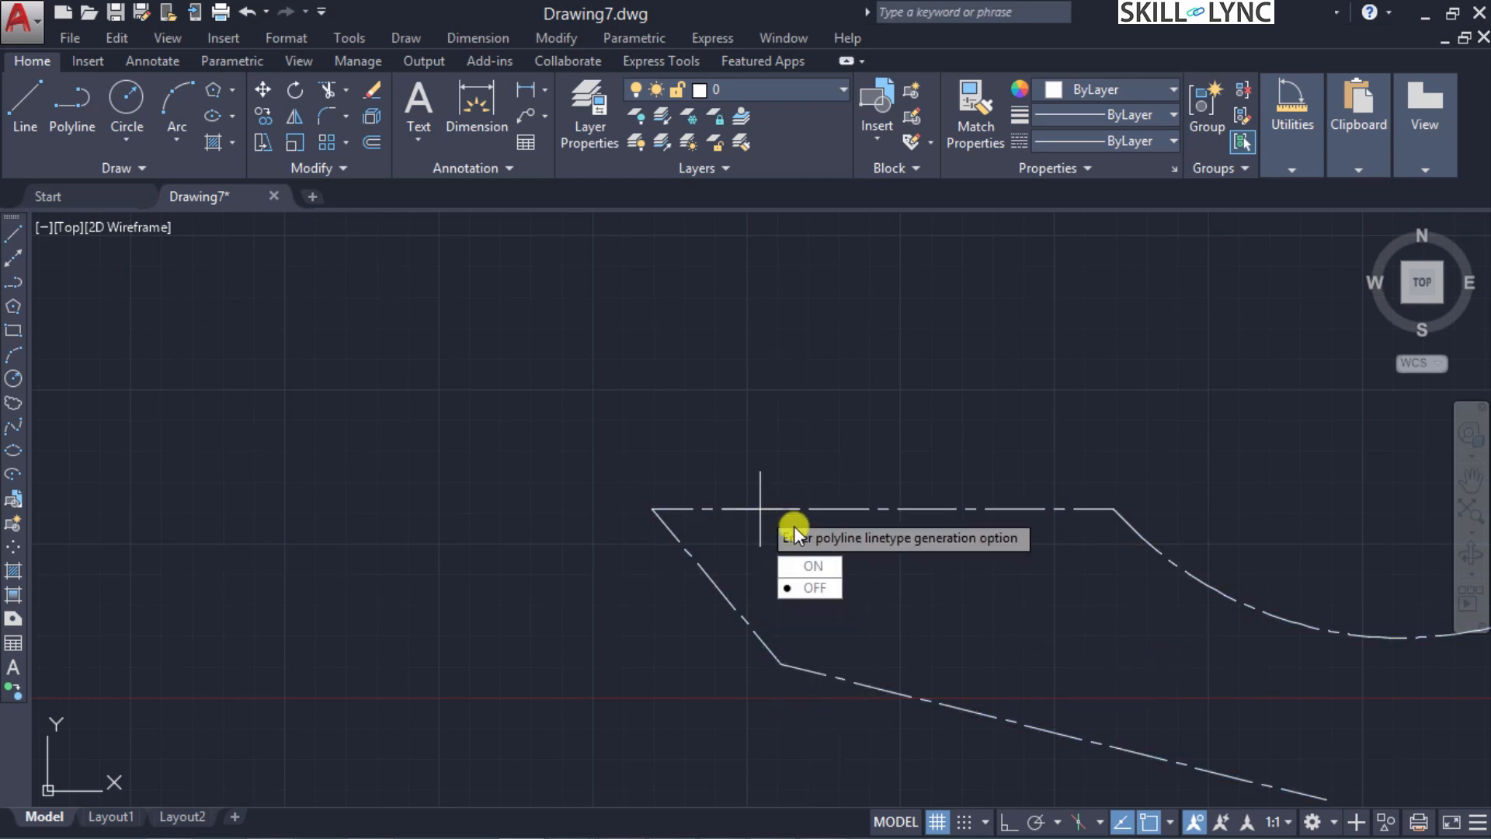
click(792, 561)
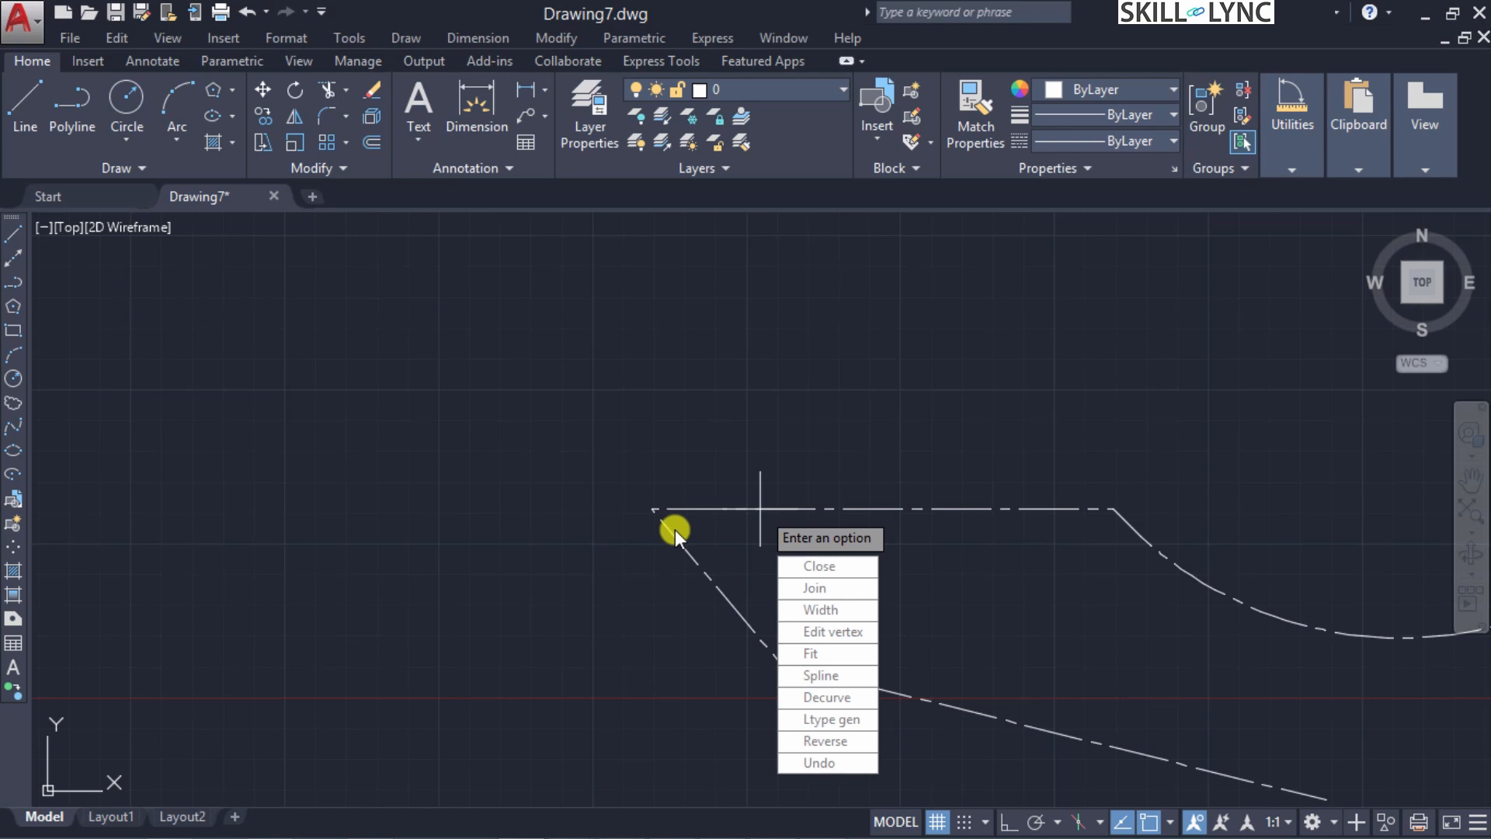
key(Escape)
Examine how the CENTER2 dash pattern runs through the polyline's corners, including the sharp peak between the two long segments
scroll(1320, 738, down, 2)
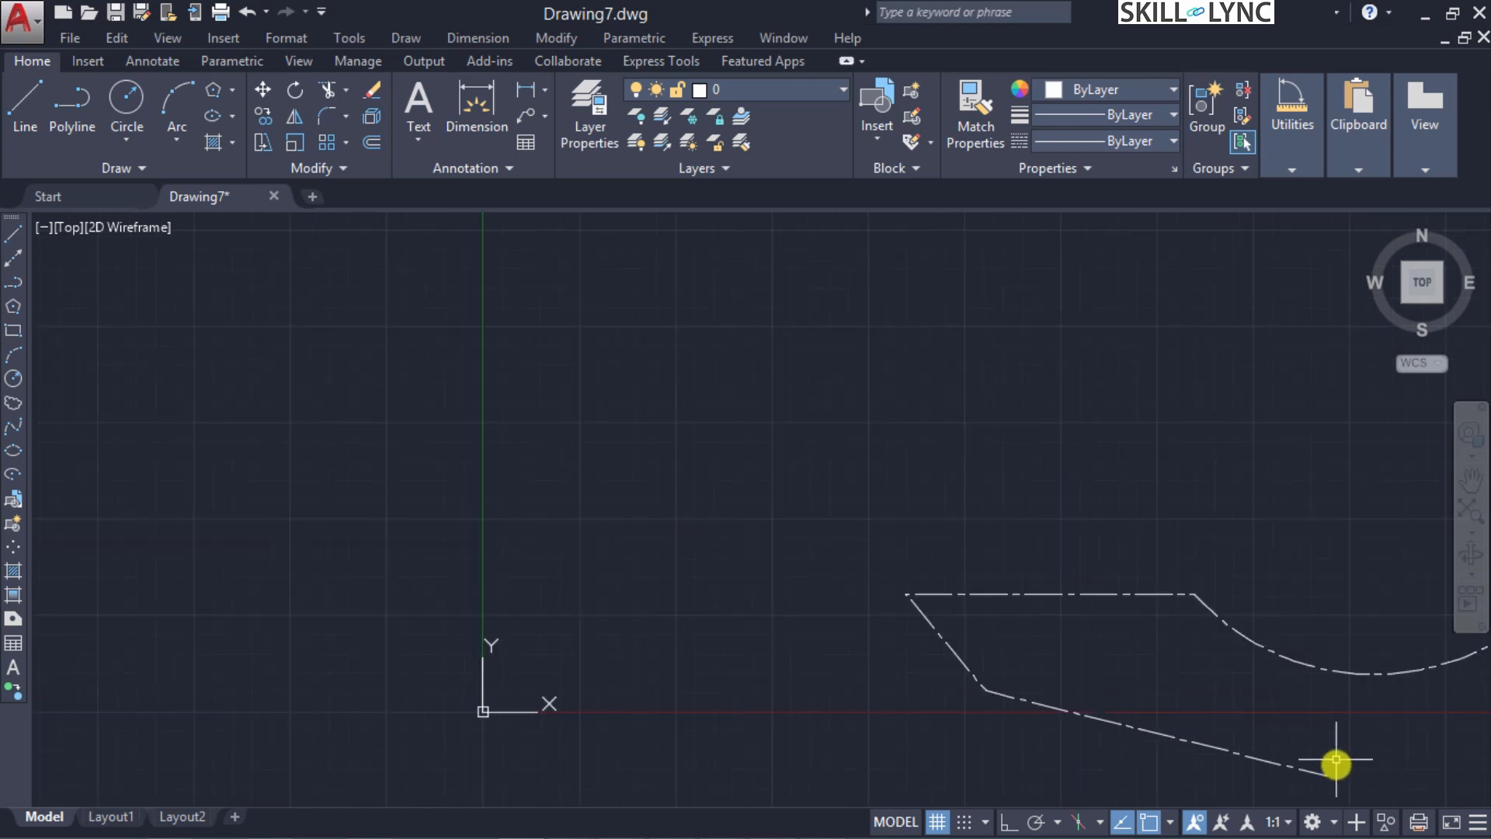
scroll(1339, 765, up, 2)
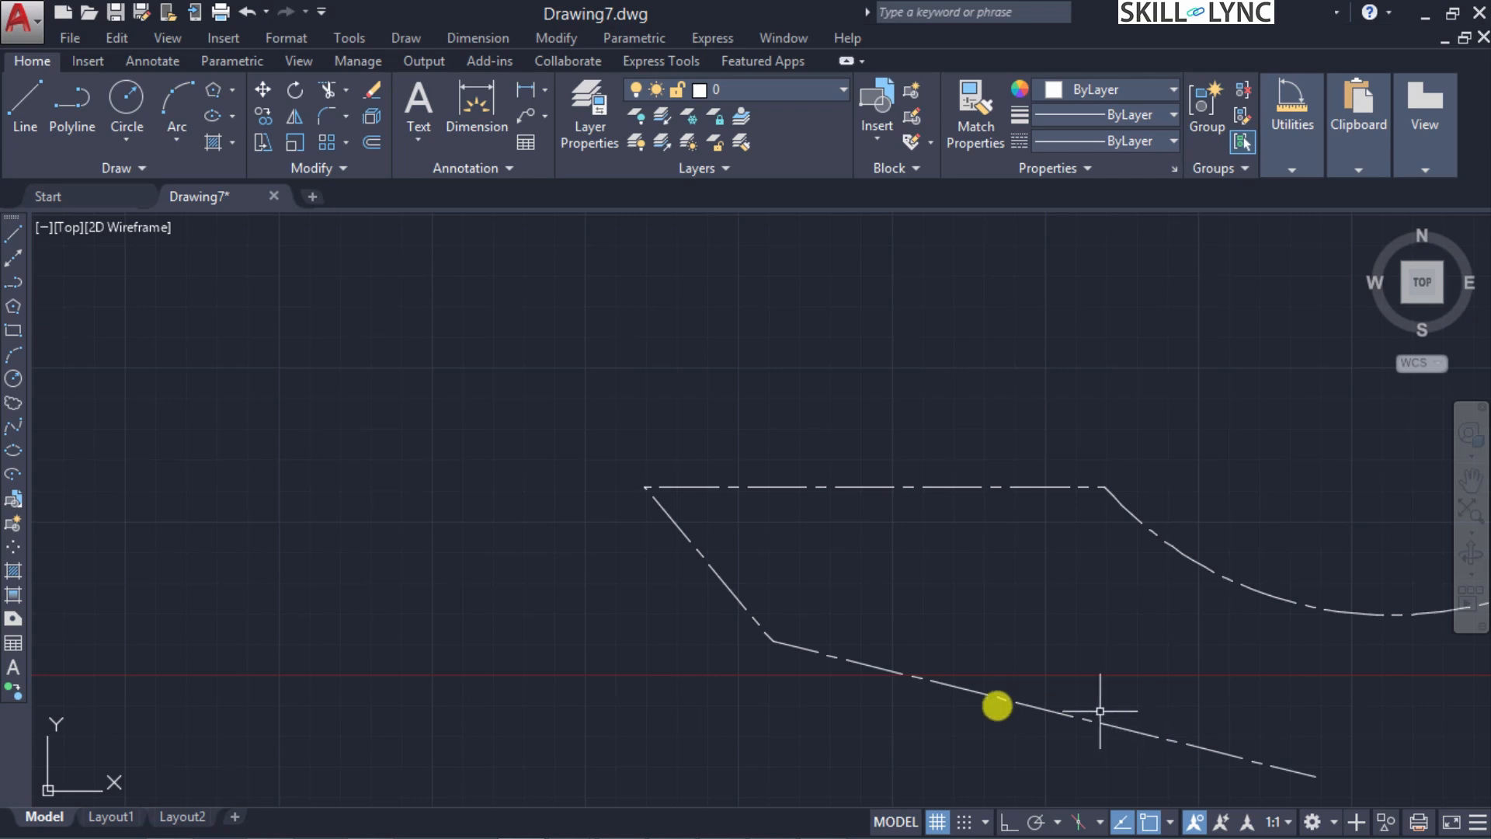
scroll(1414, 692, down, 2)
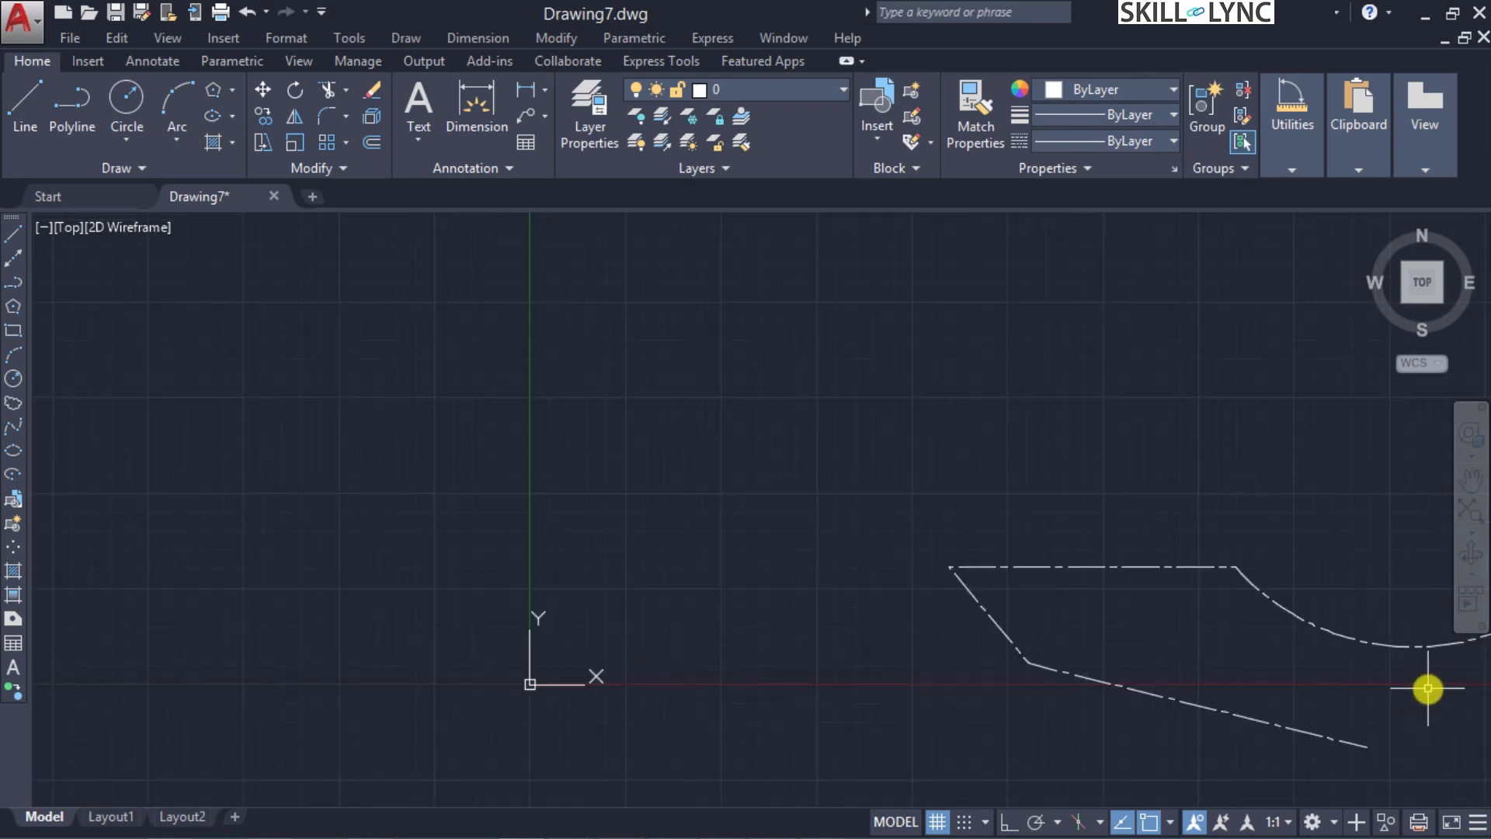
click(1464, 513)
click(1362, 557)
click(1075, 269)
scroll(1056, 233, up, 6)
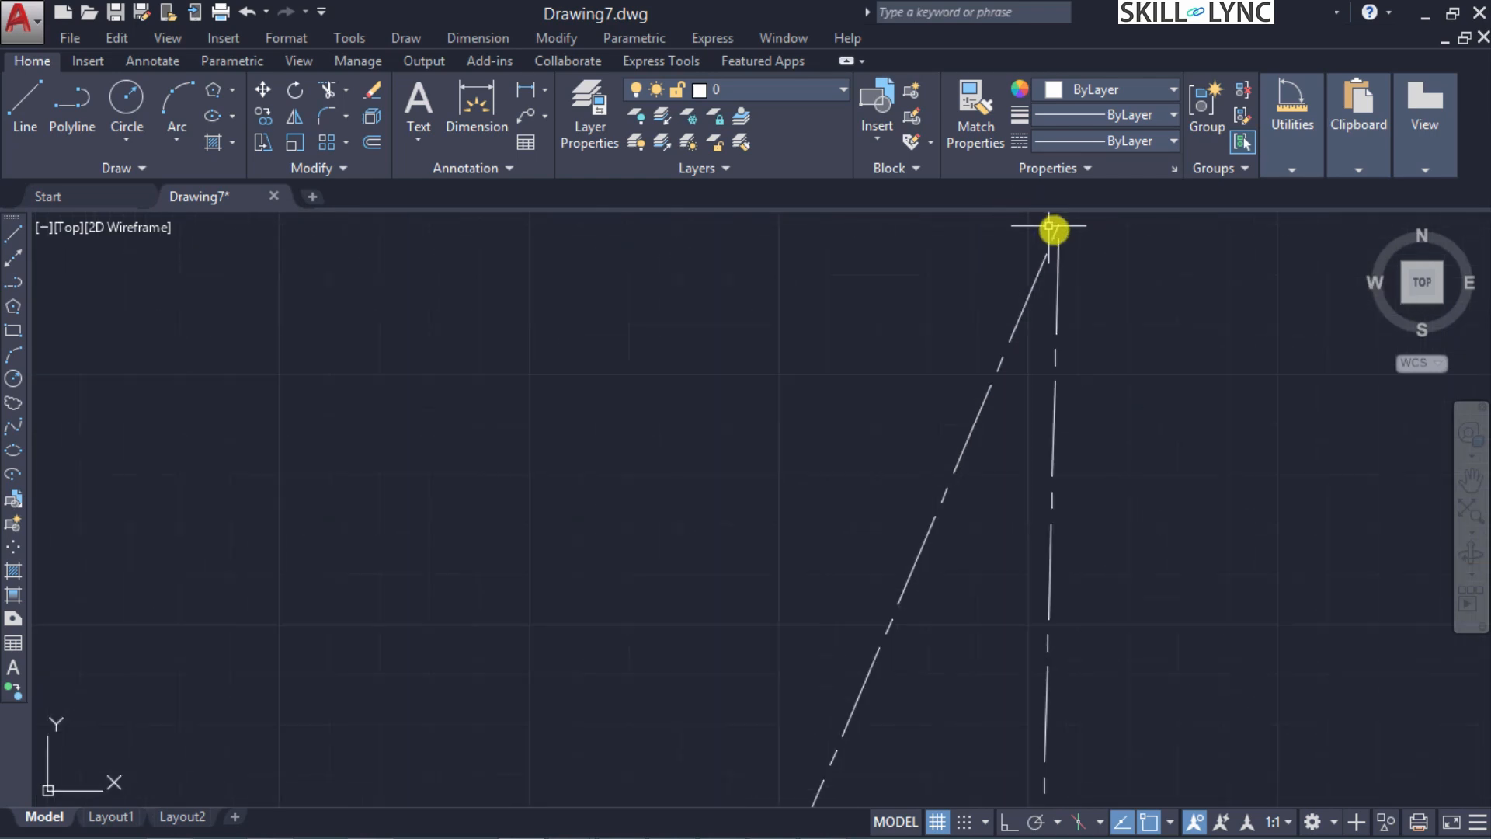
scroll(1033, 248, down, 2)
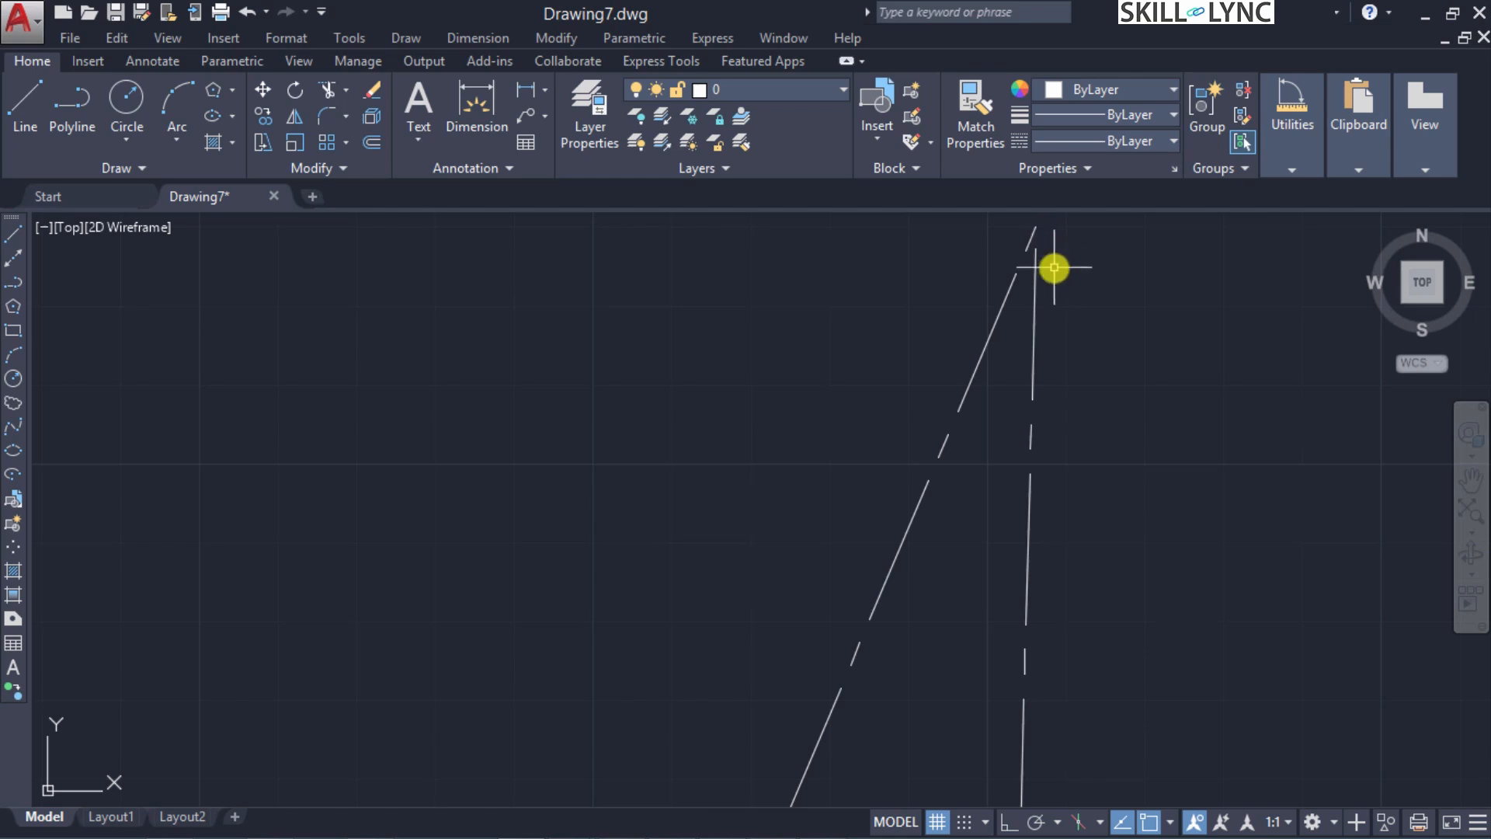
Use the PEDIT Ltype gen option to turn linetype generation OFF for the polyline
text(pedit)
key(Return)
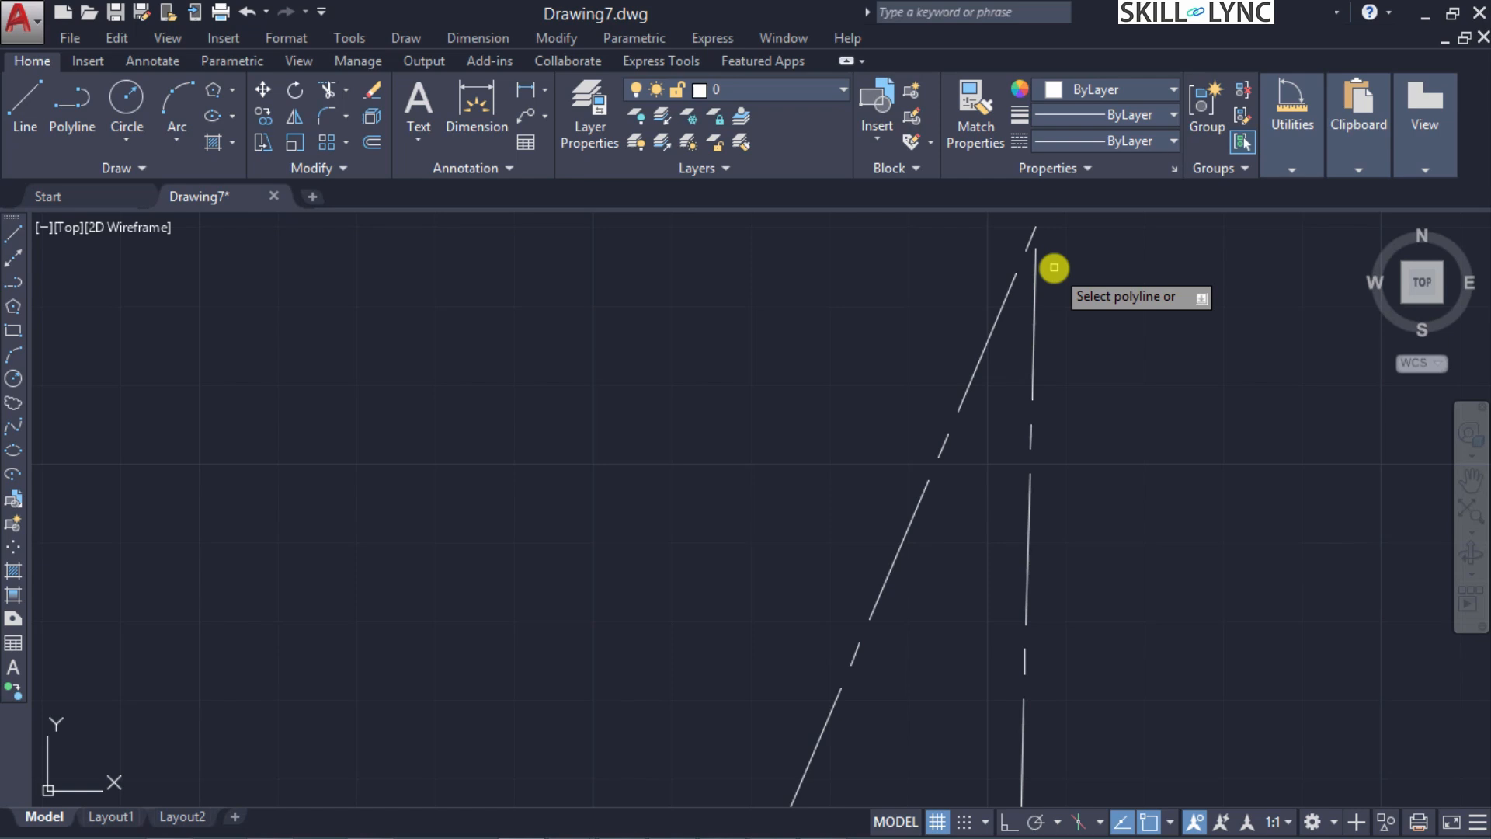
click(1032, 299)
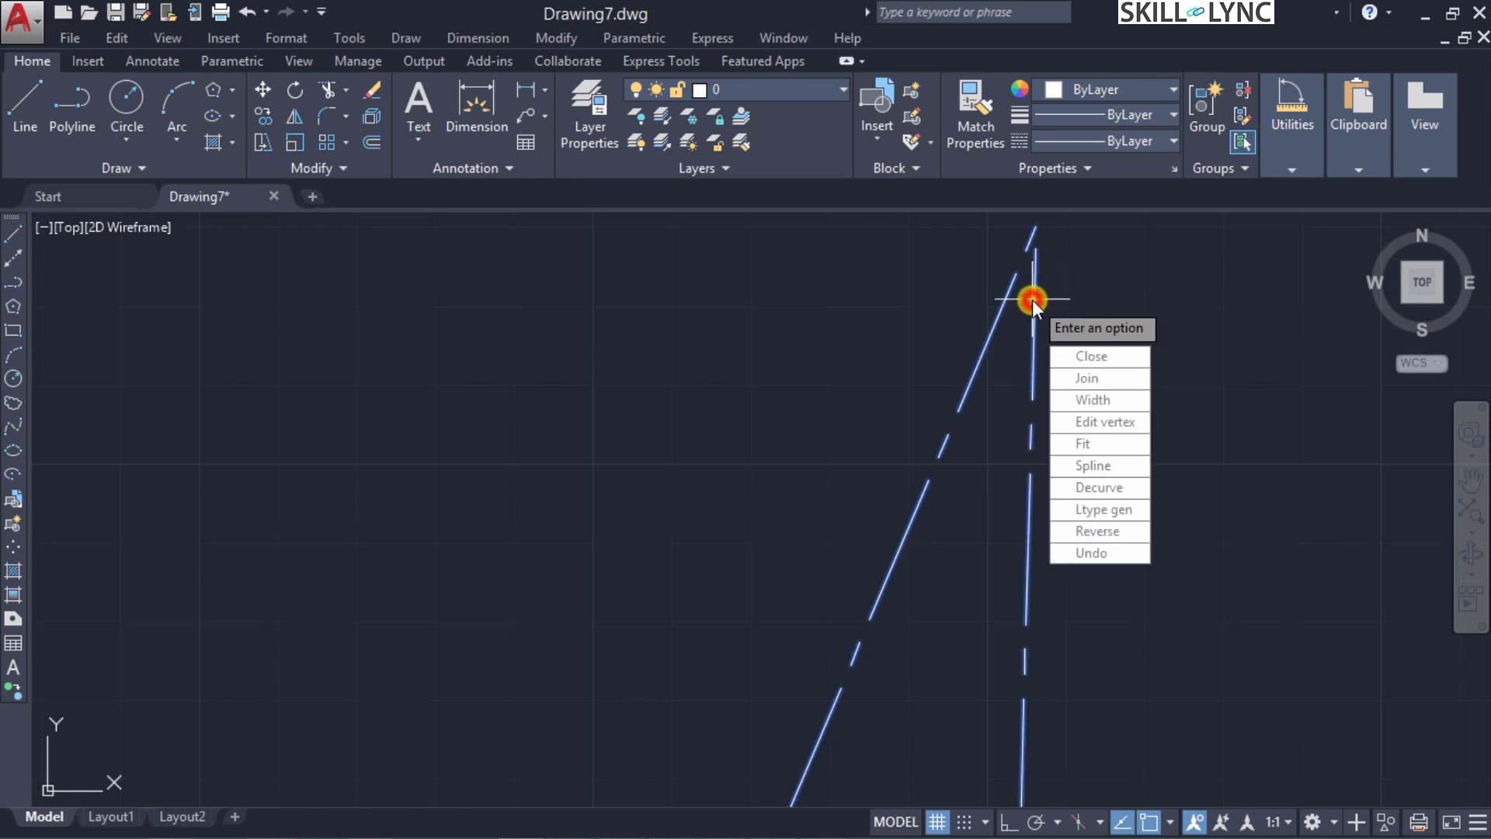
click(1103, 509)
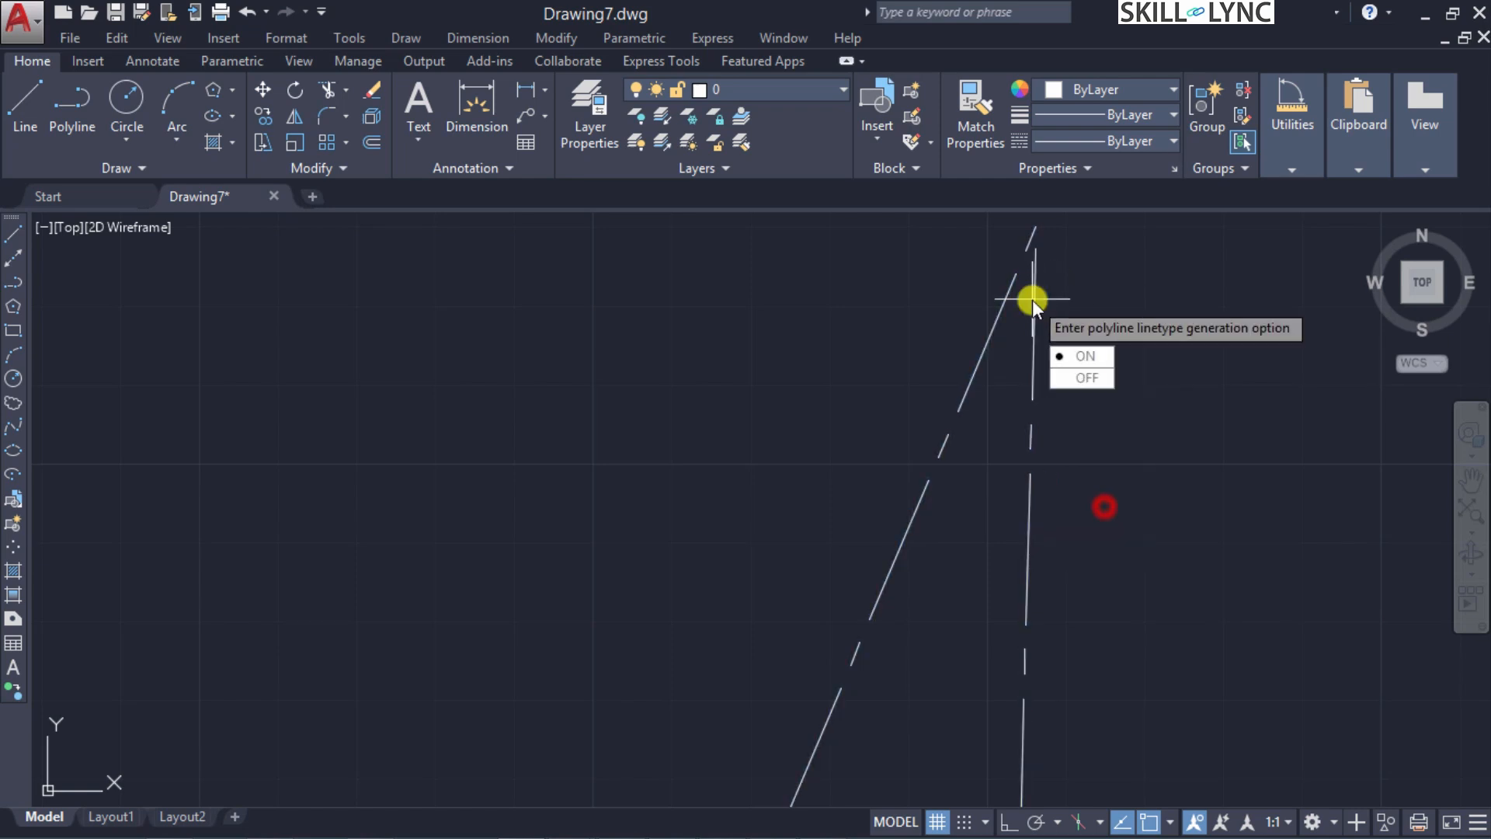
click(1076, 376)
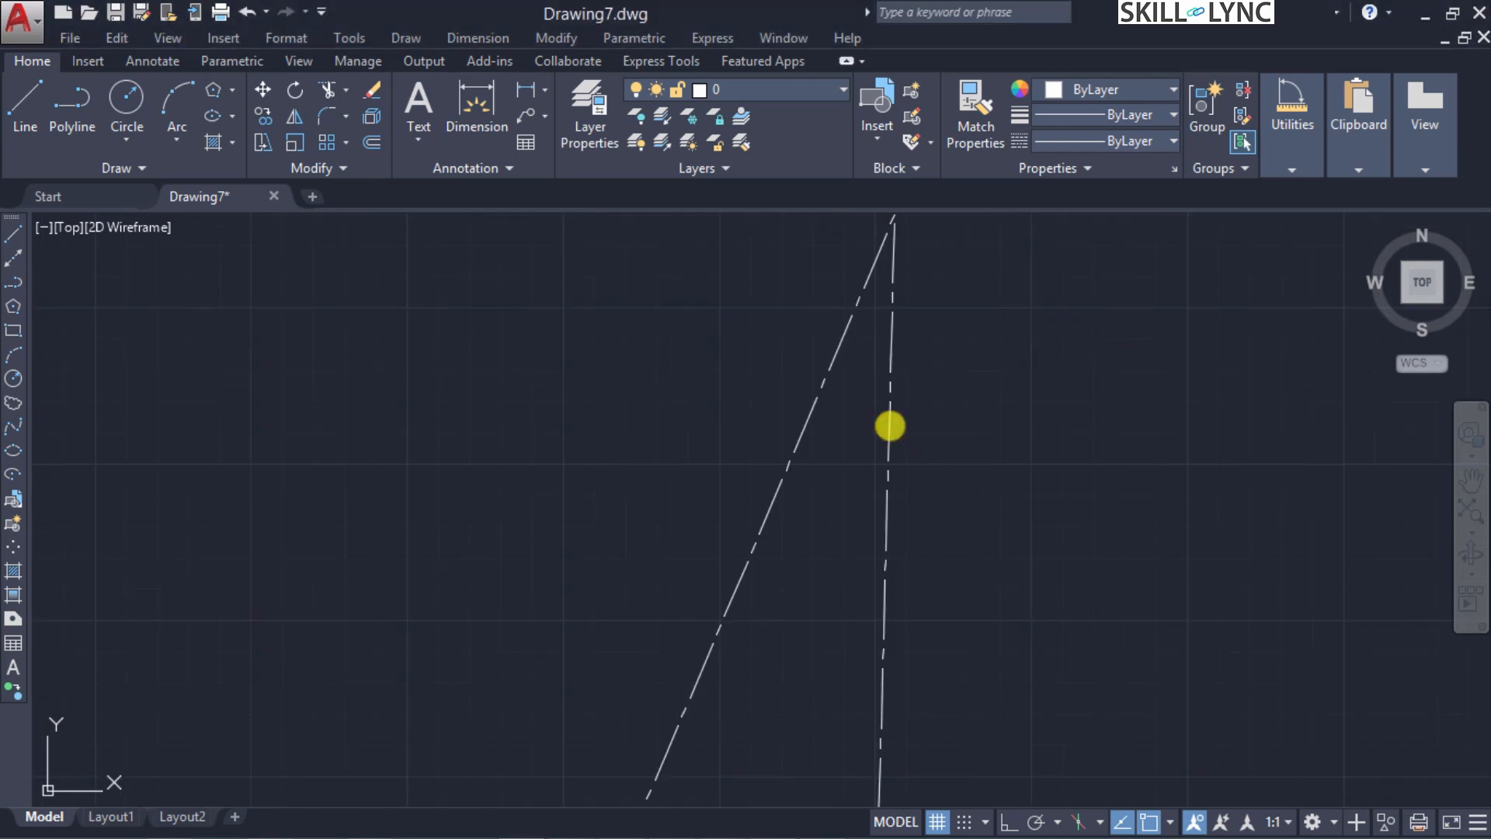
Open the polyline for editing with Edit Polyline and apply the Reverse option to flip its vertex order
click(890, 424)
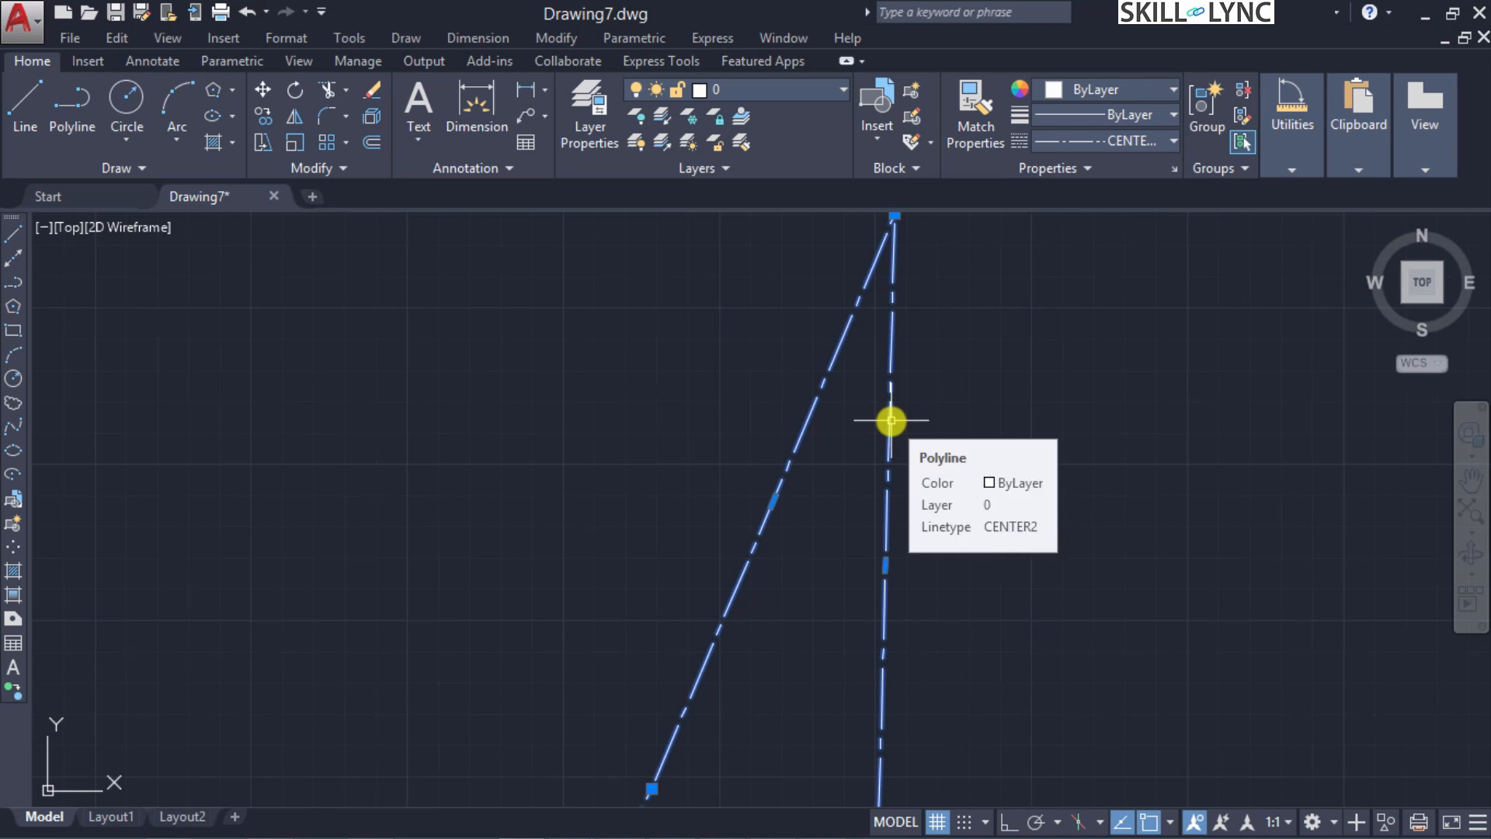
right_click(891, 420)
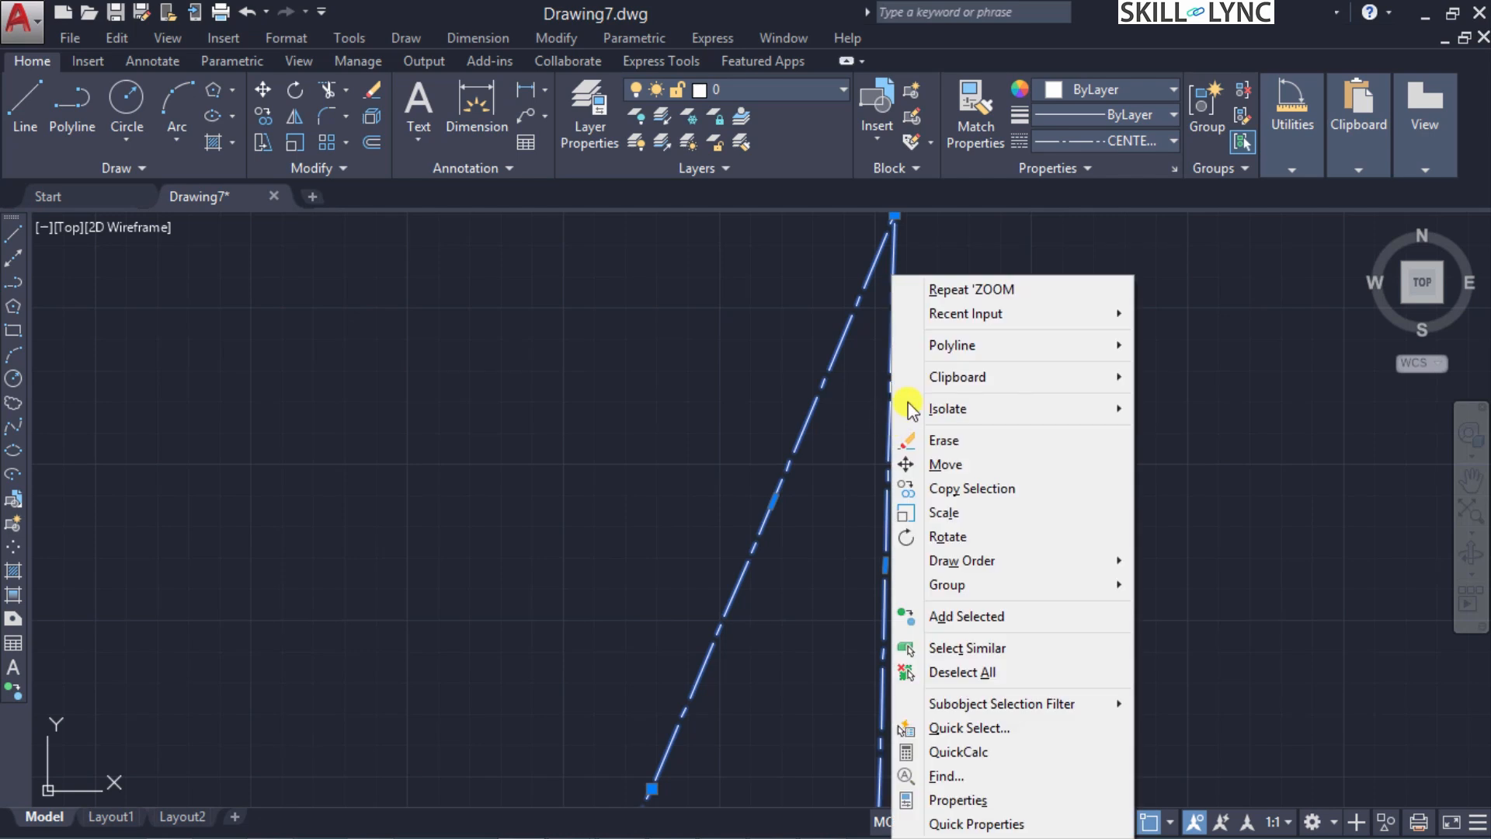
mouse_move(1042, 318)
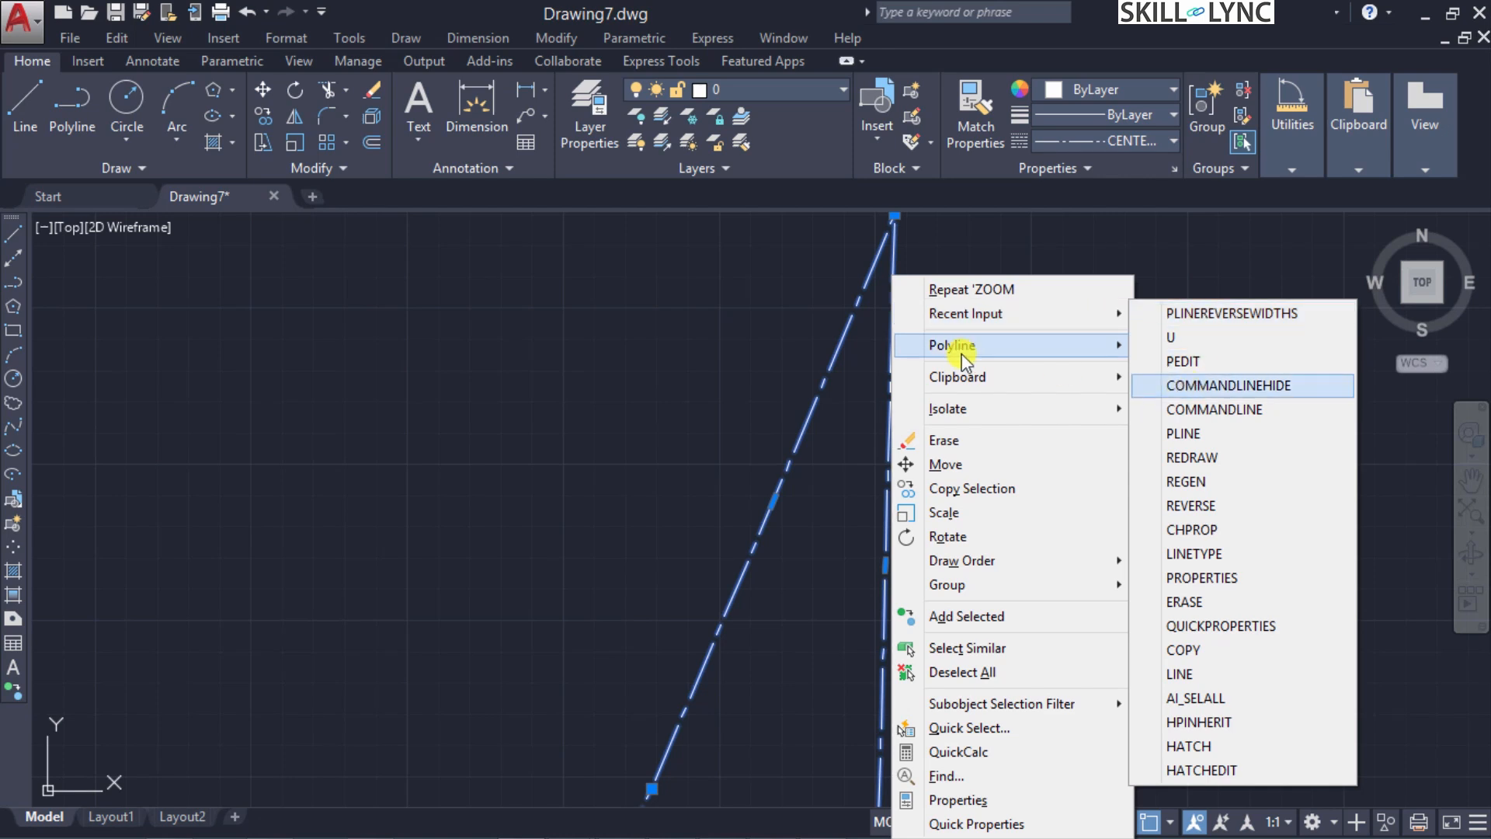
mouse_move(965, 359)
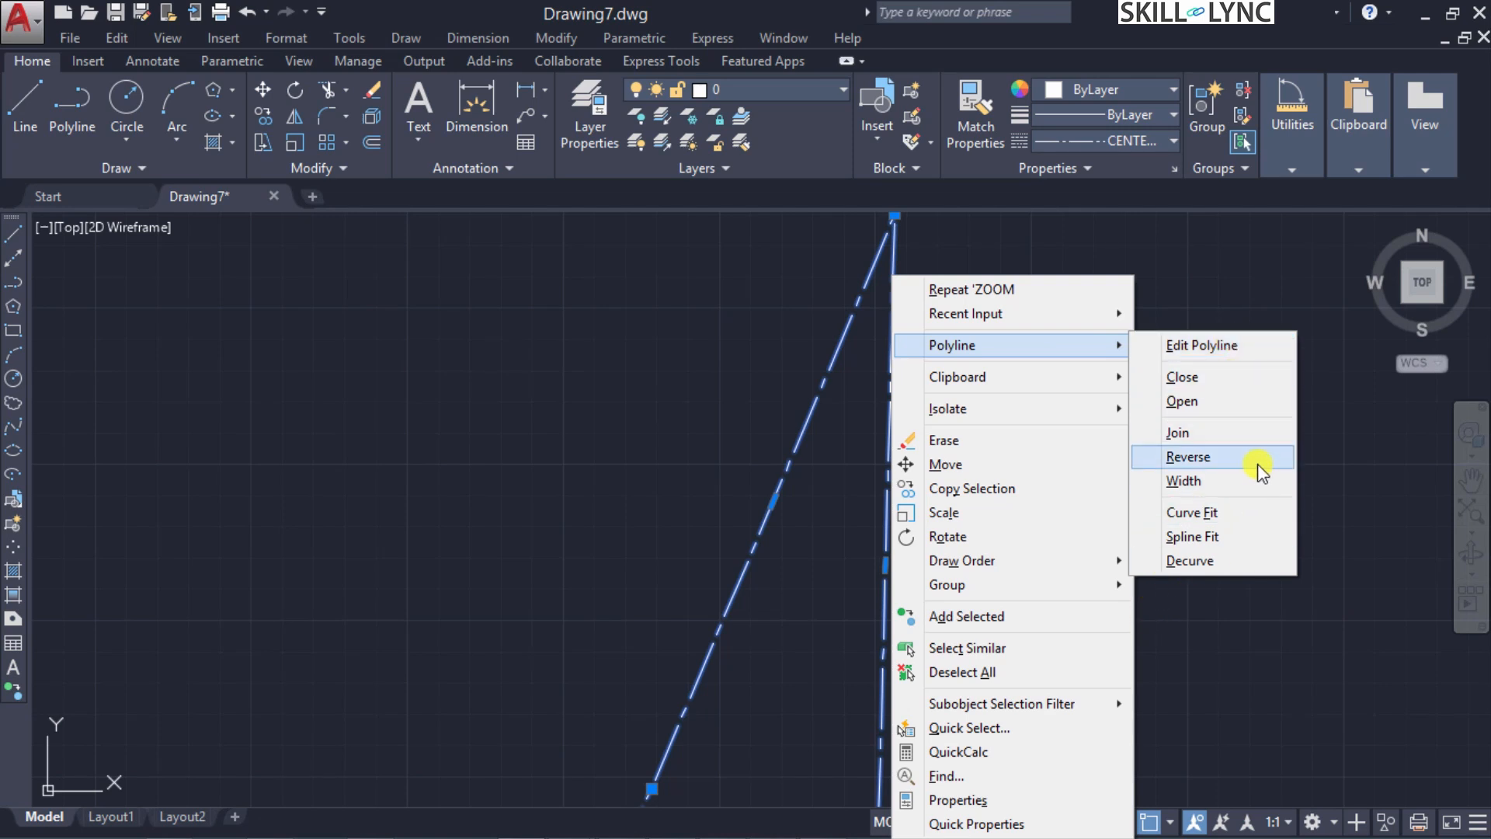
click(1215, 345)
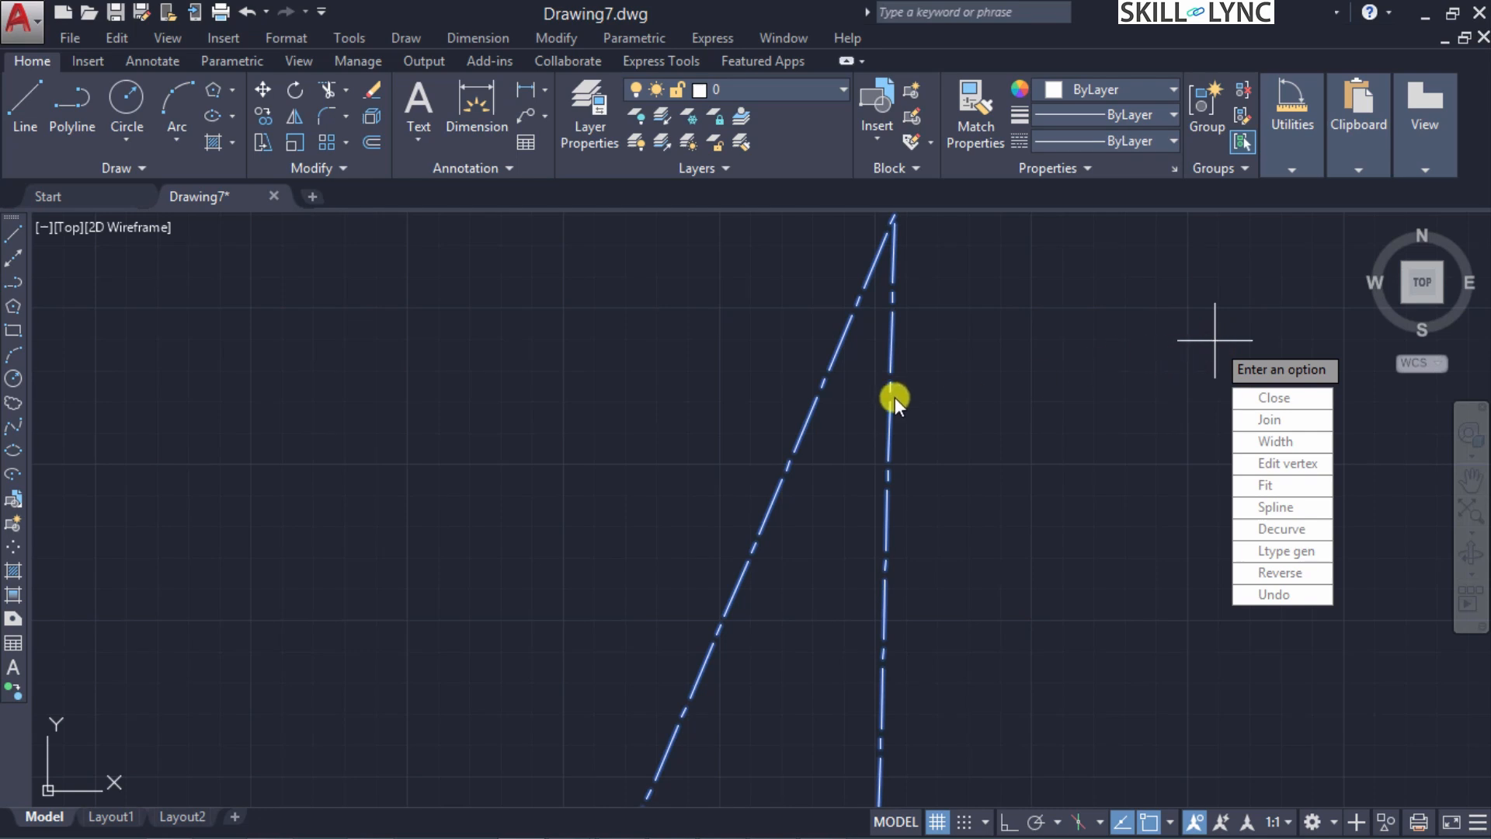
click(1281, 572)
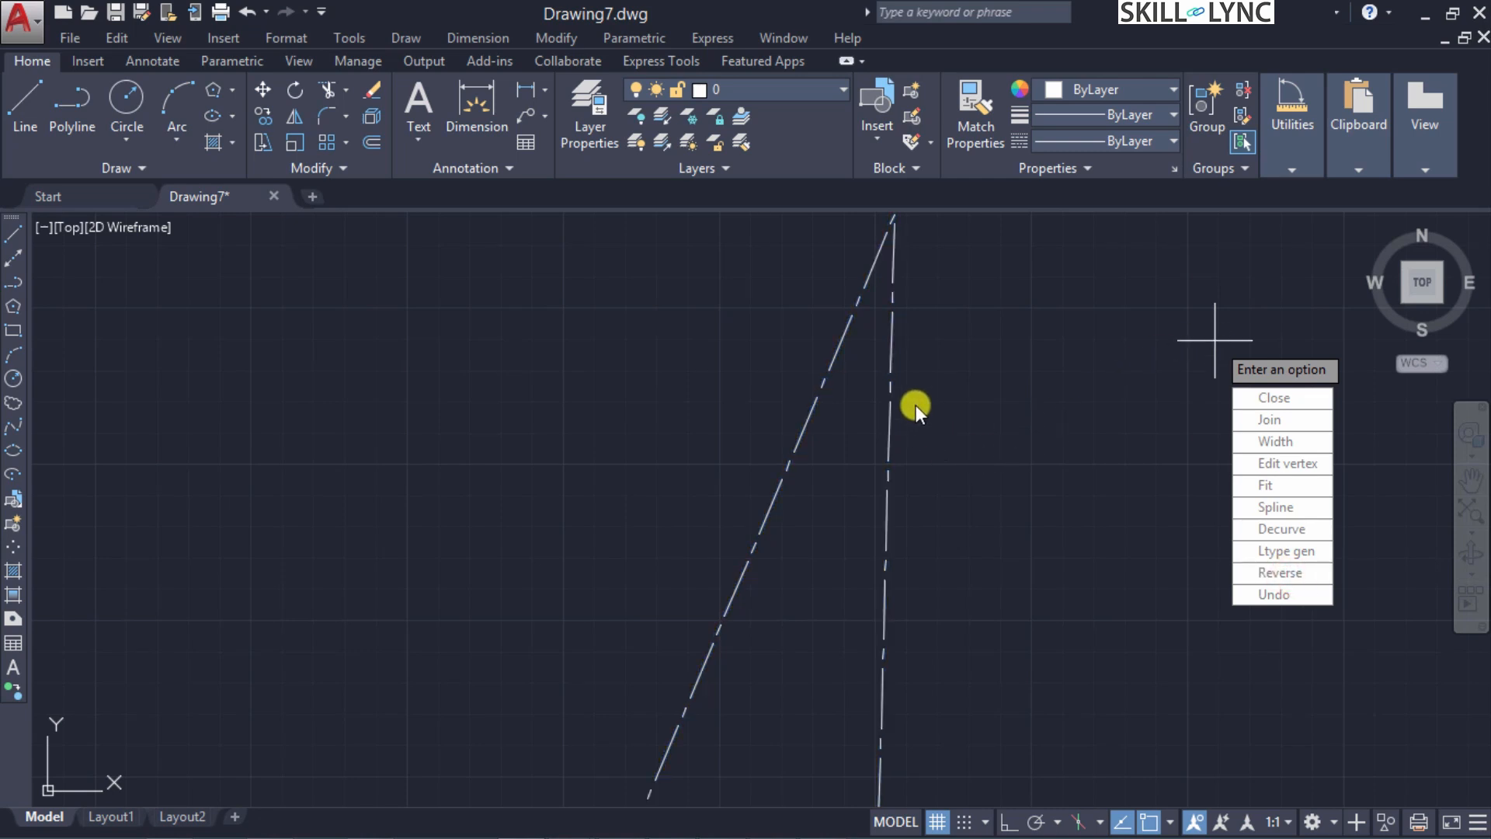
Leave the polyline edit and set the PLINEREVERSEWIDTHS system variable to 1
click(1473, 508)
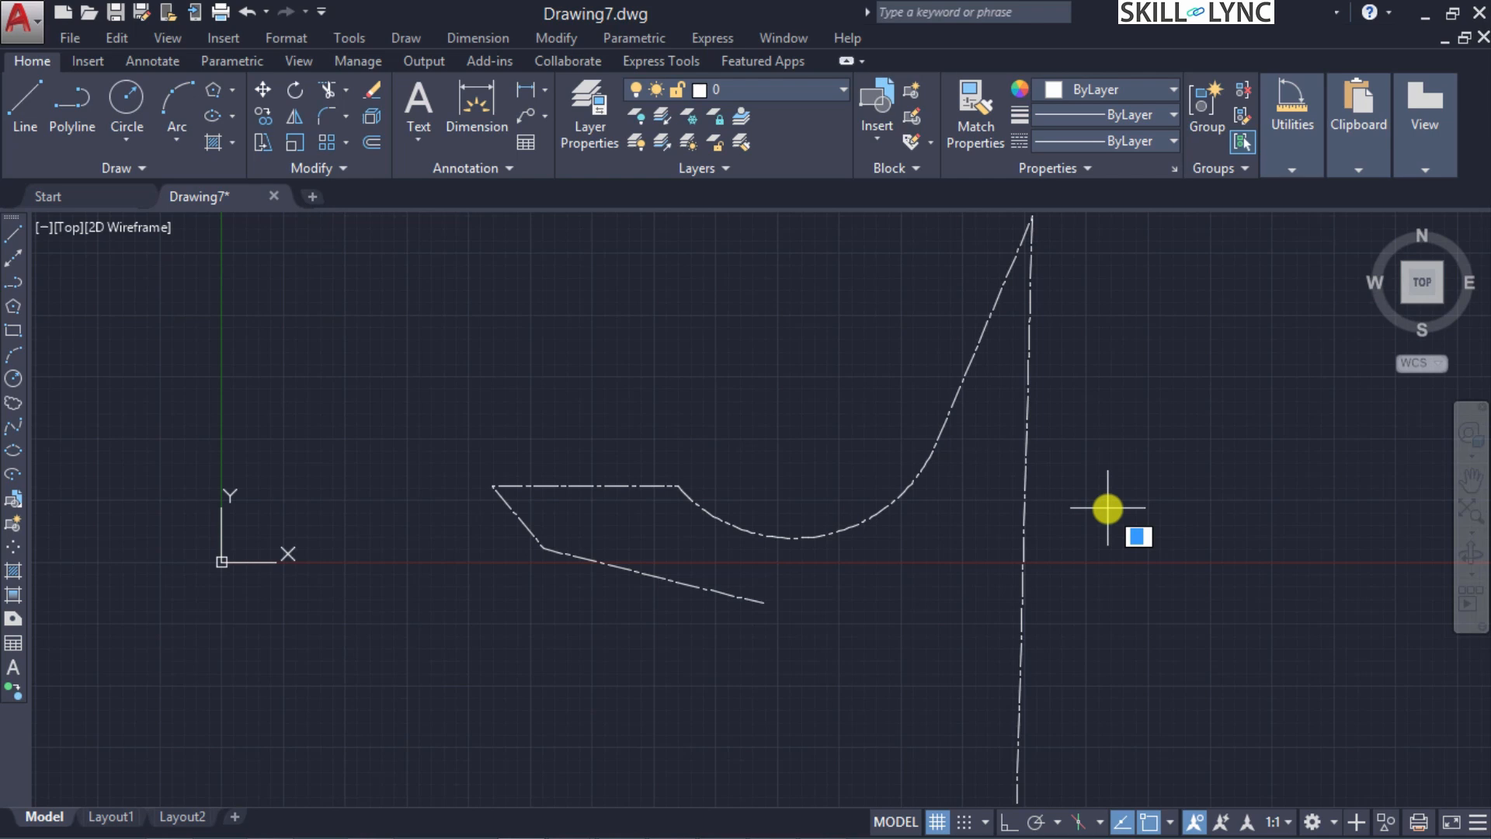
key(Escape)
text(P)
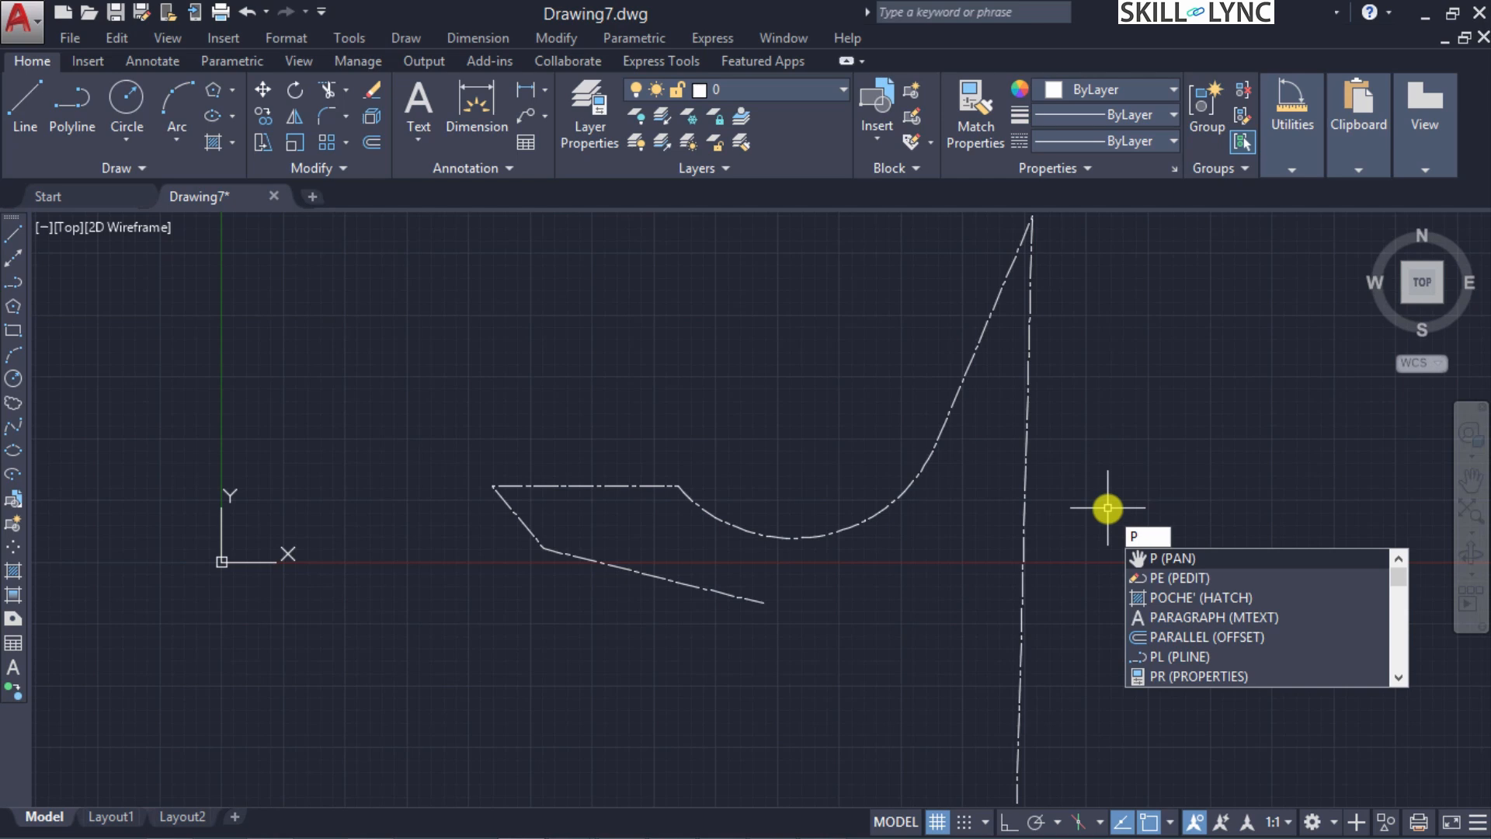
text(LINre)
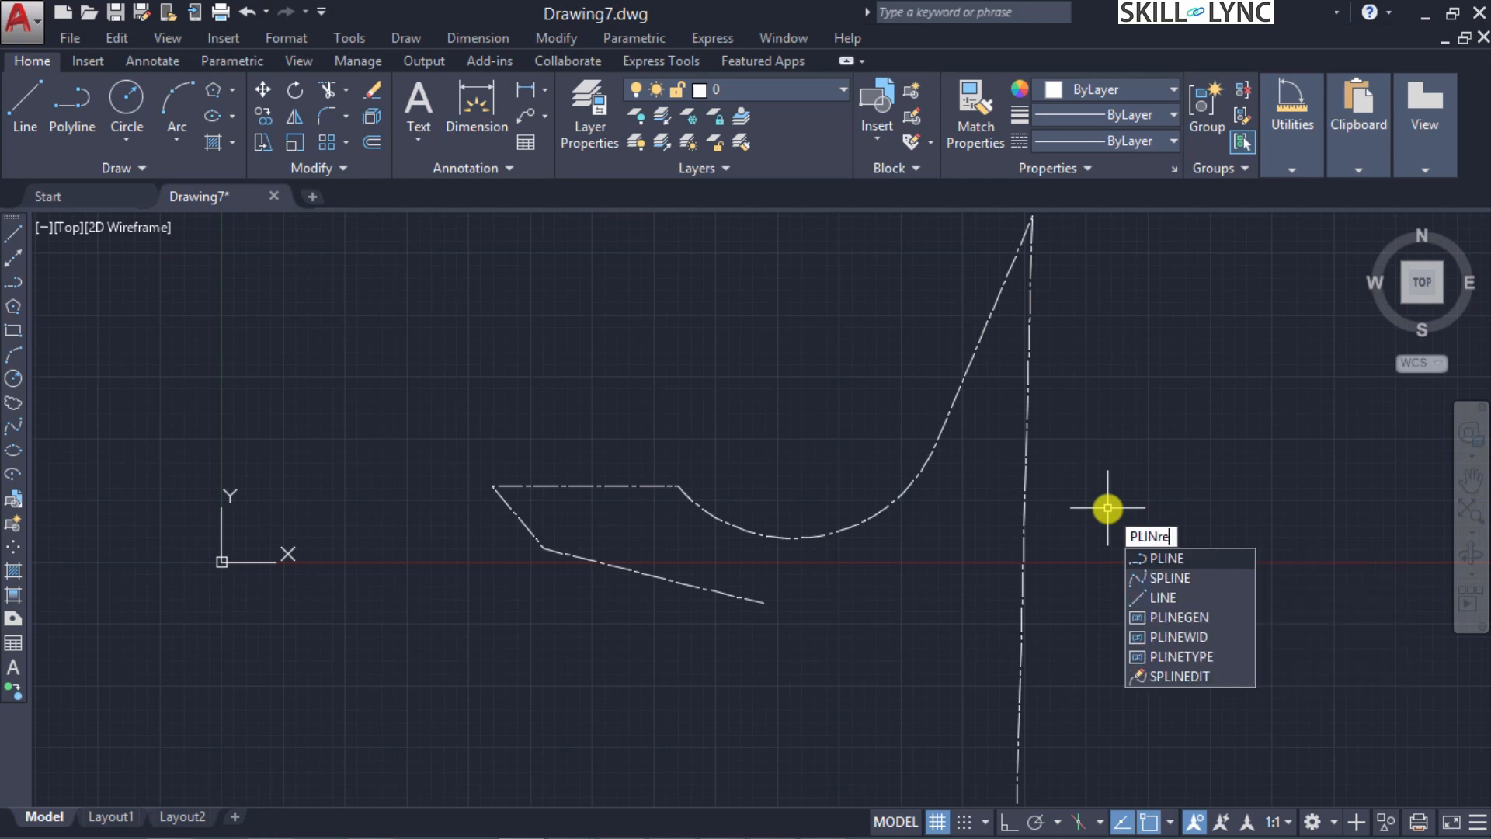
key(BackSpace)
key(BackSpace)
key(BackSpace)
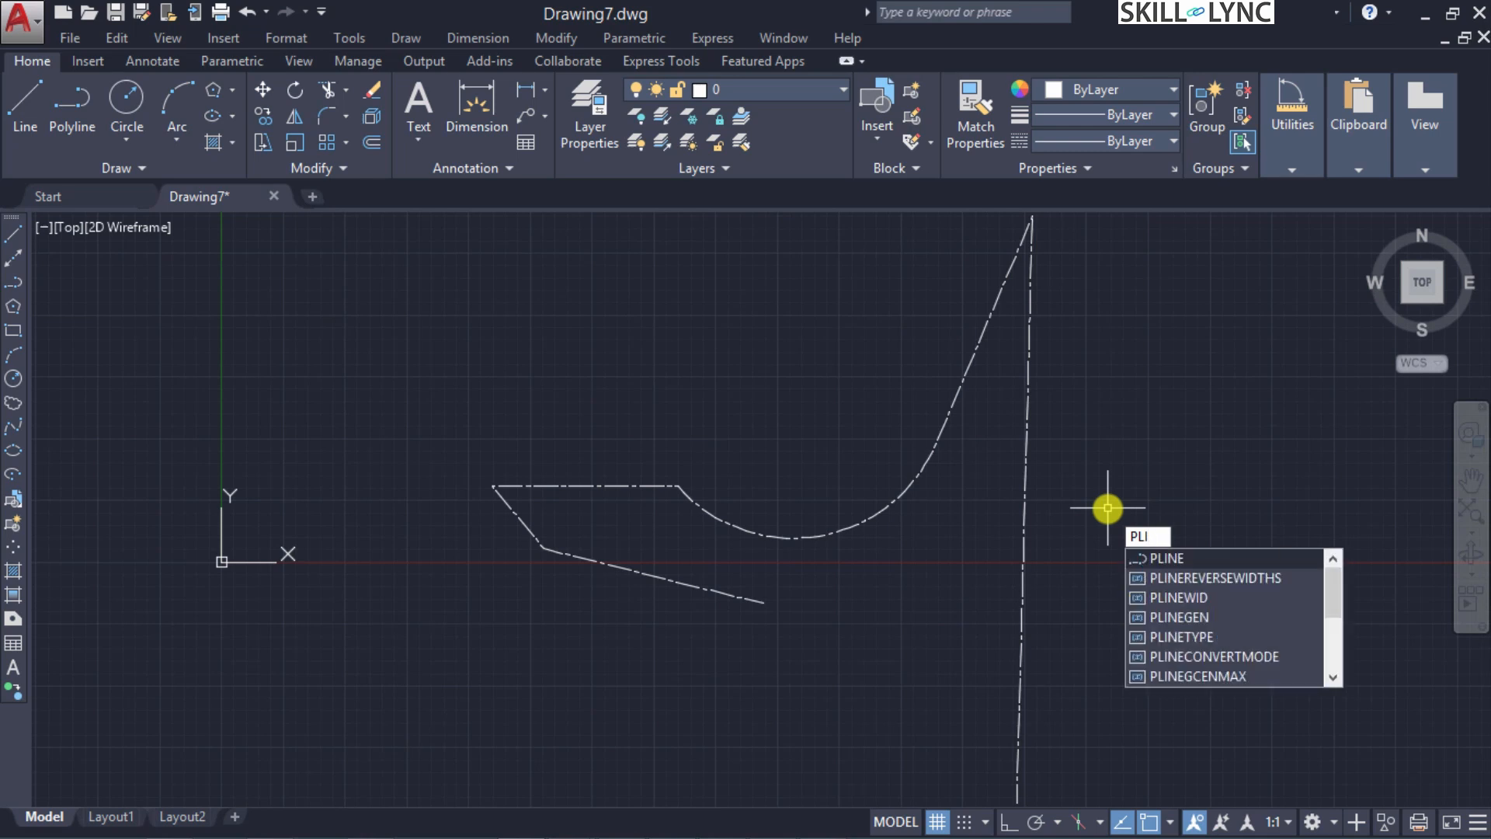
key(Down)
key(Return)
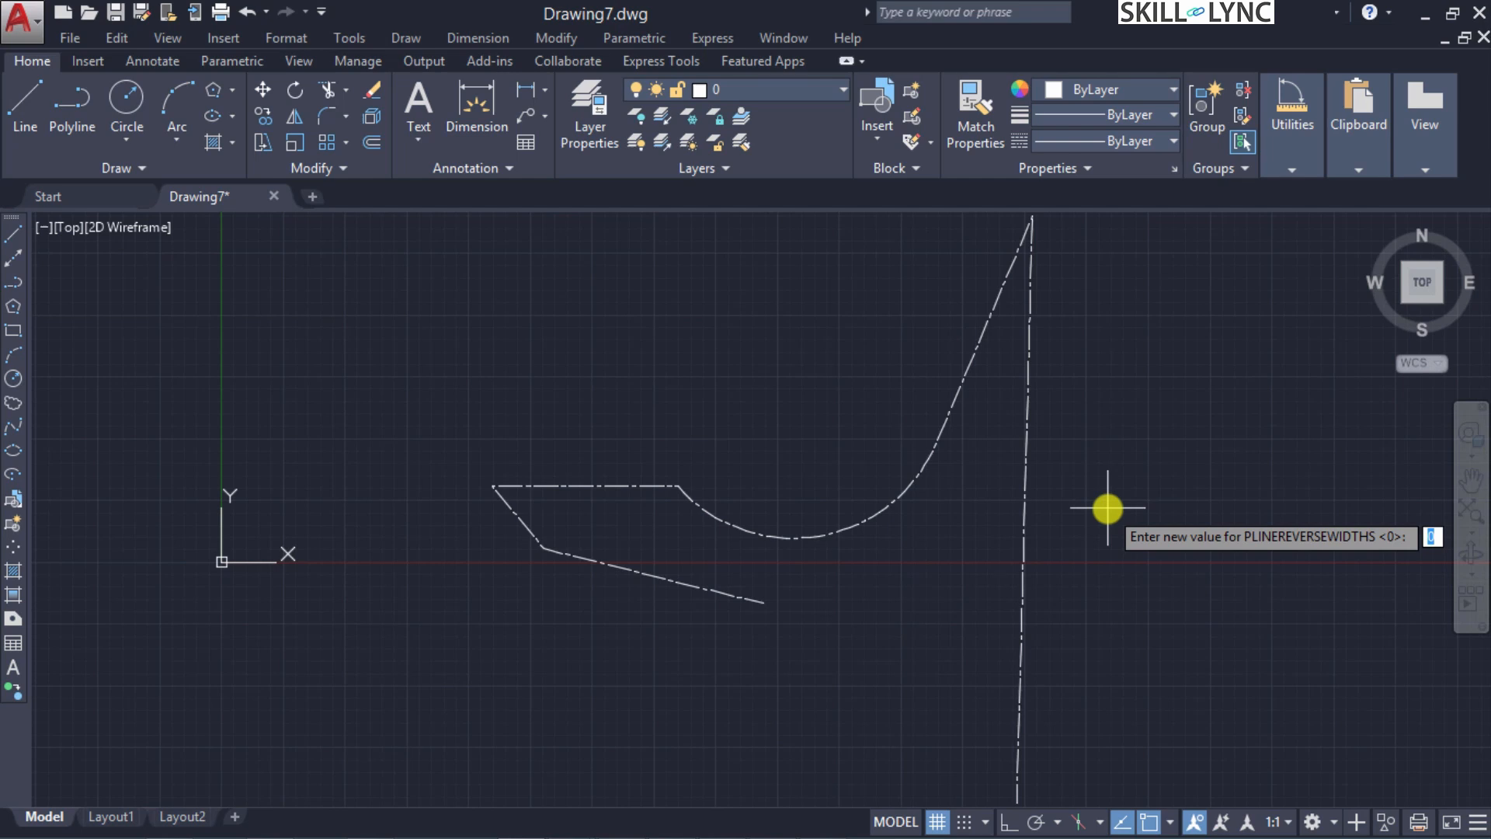
text(1)
key(Return)
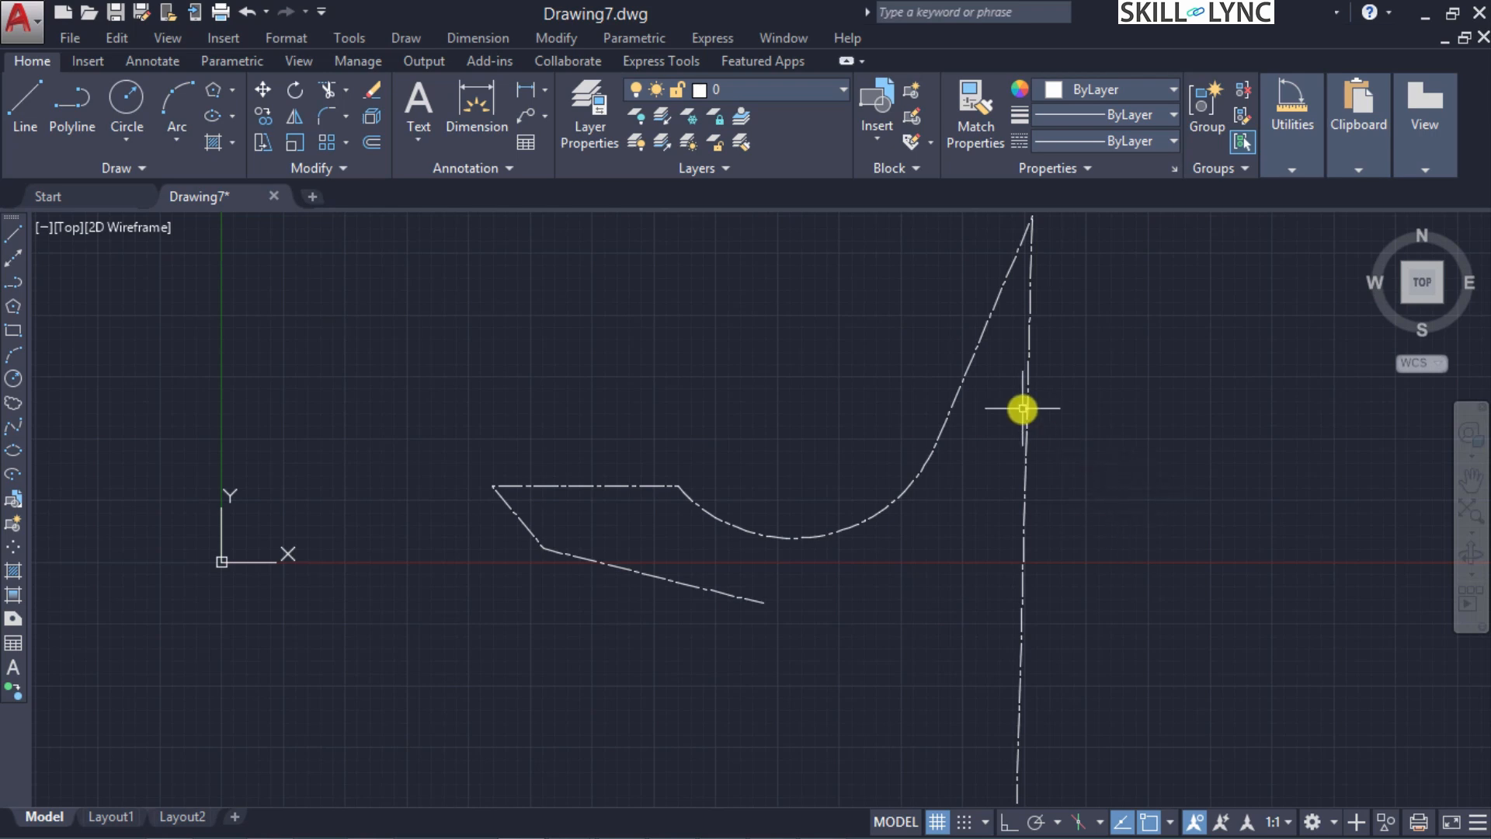
Load the GAS_LINE linetype from acadiso.lin into the drawing through the Linetype Manager
click(1029, 372)
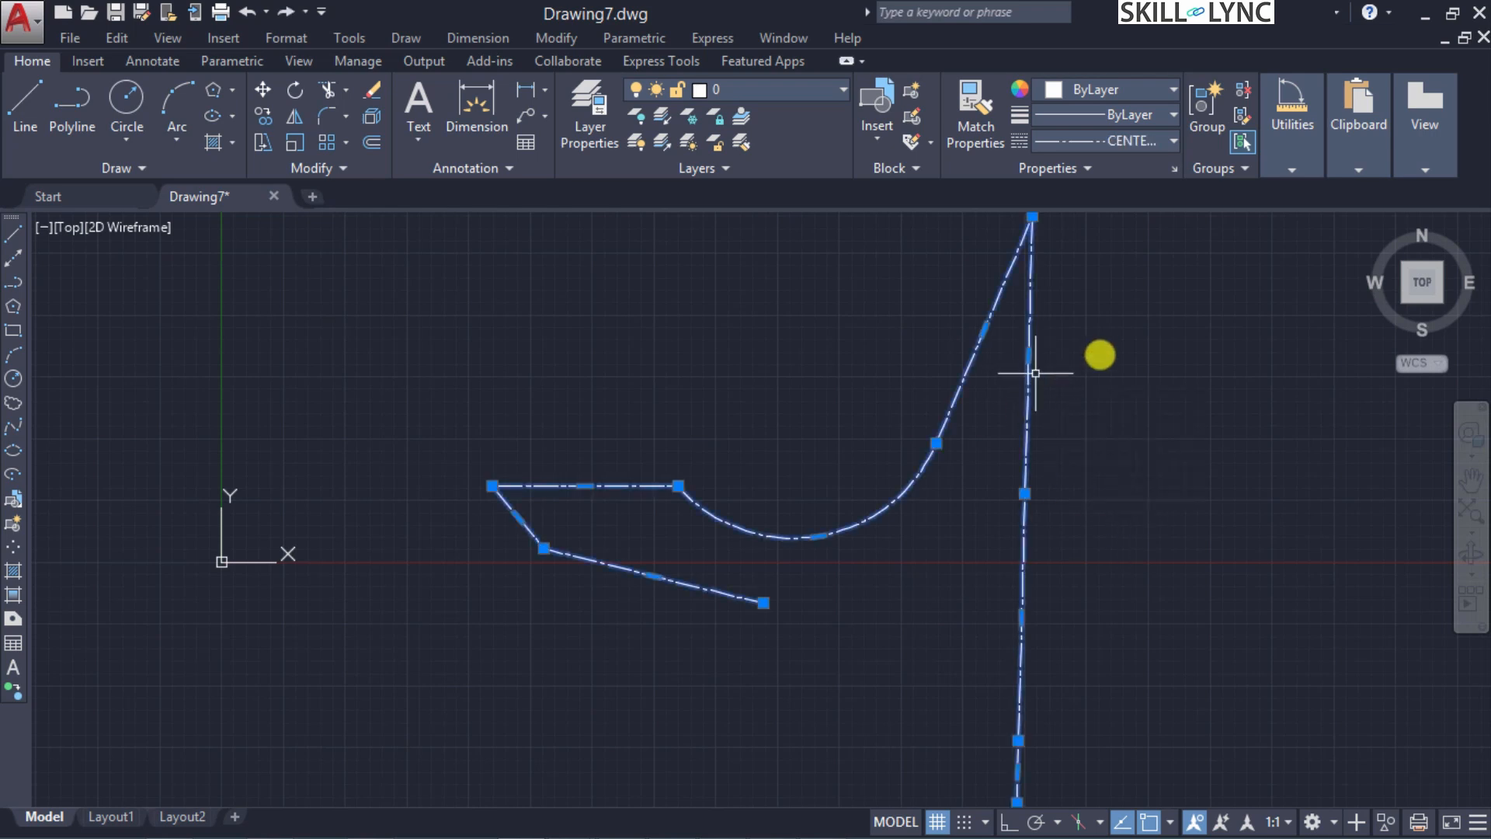
click(1163, 139)
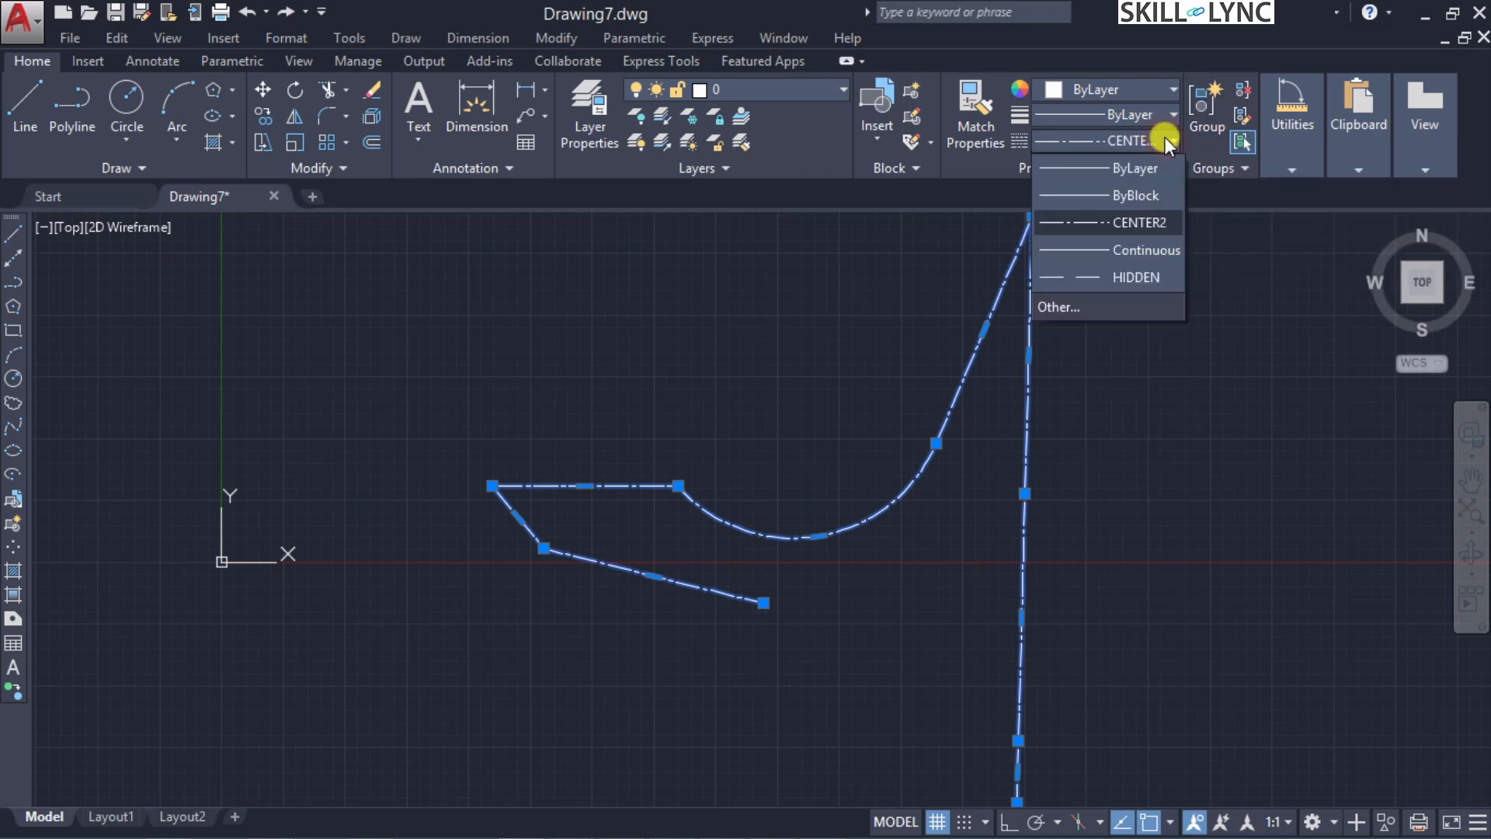
click(1116, 305)
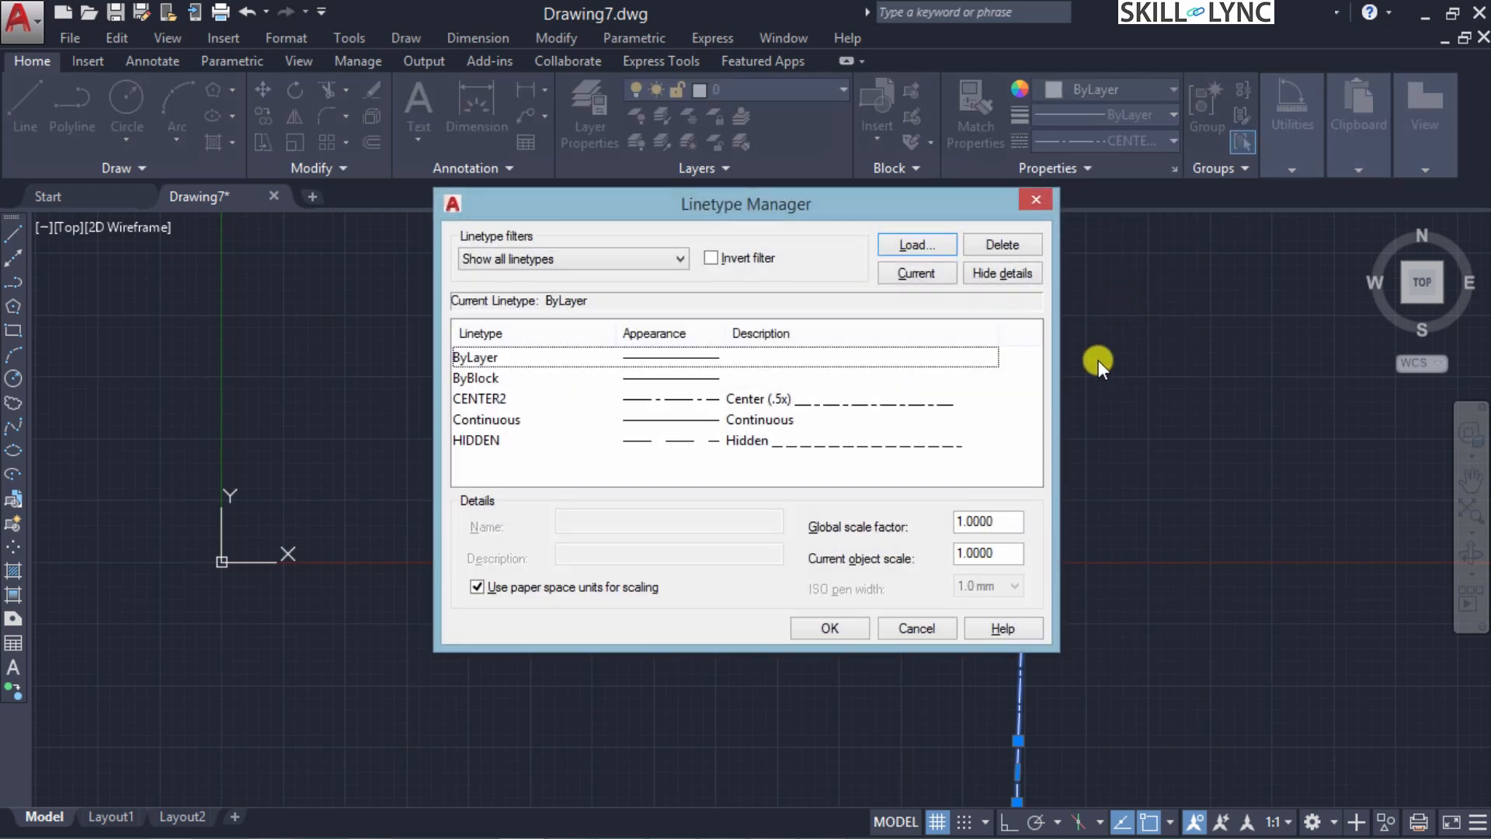
click(936, 244)
drag(1112, 383, 1122, 456)
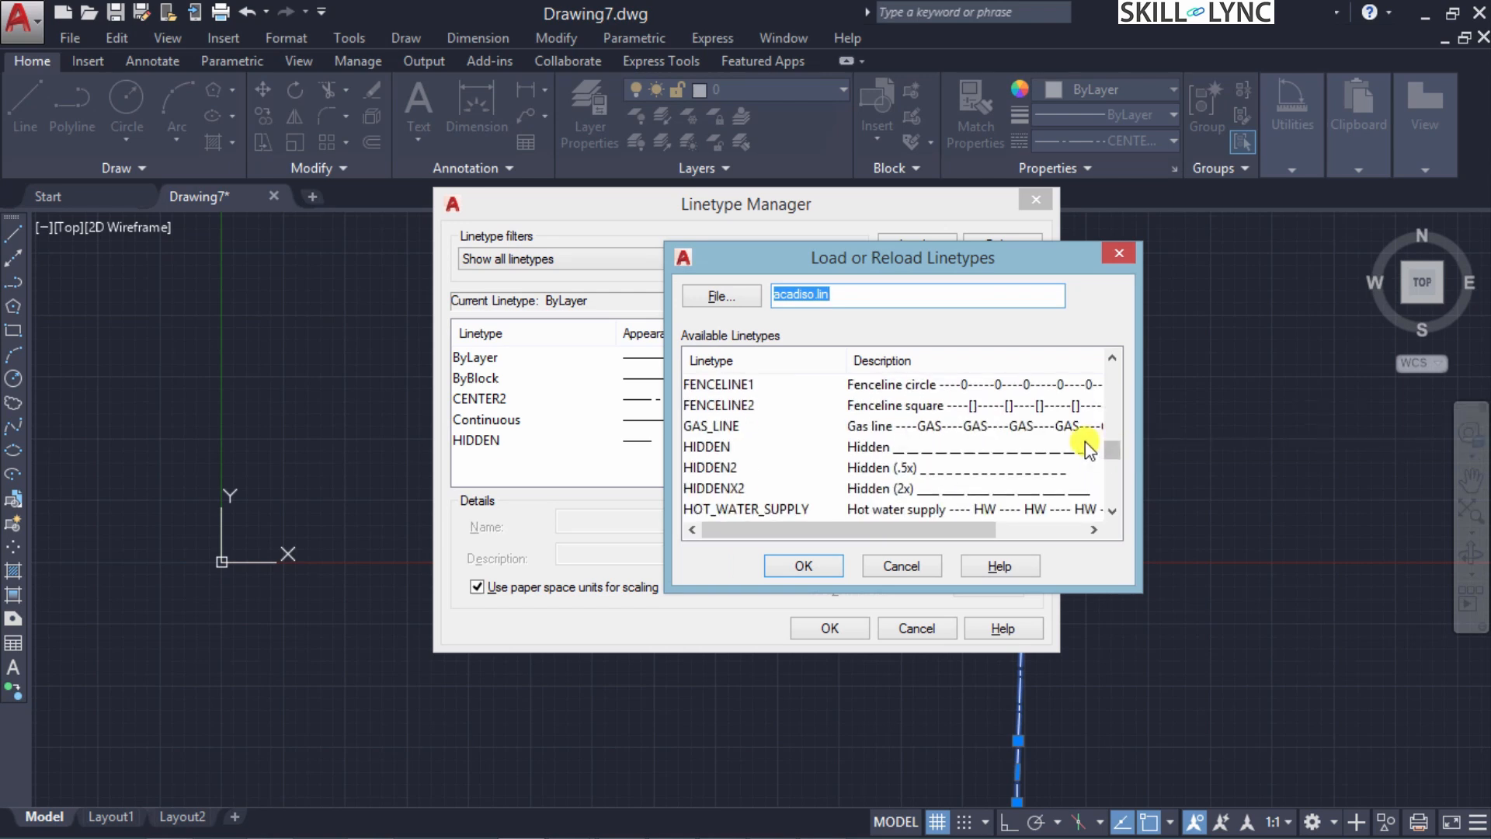
click(902, 427)
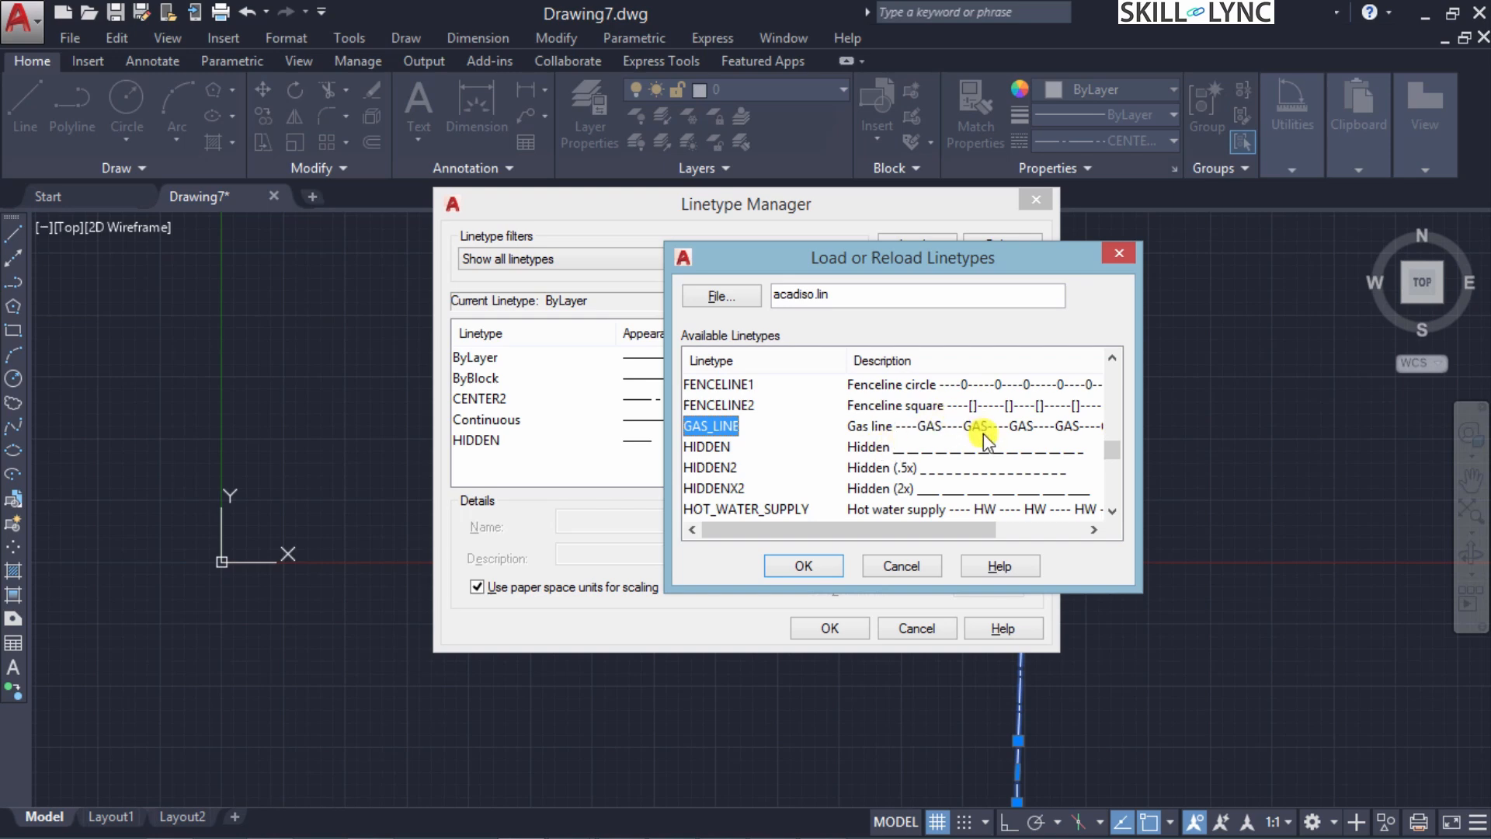
click(806, 565)
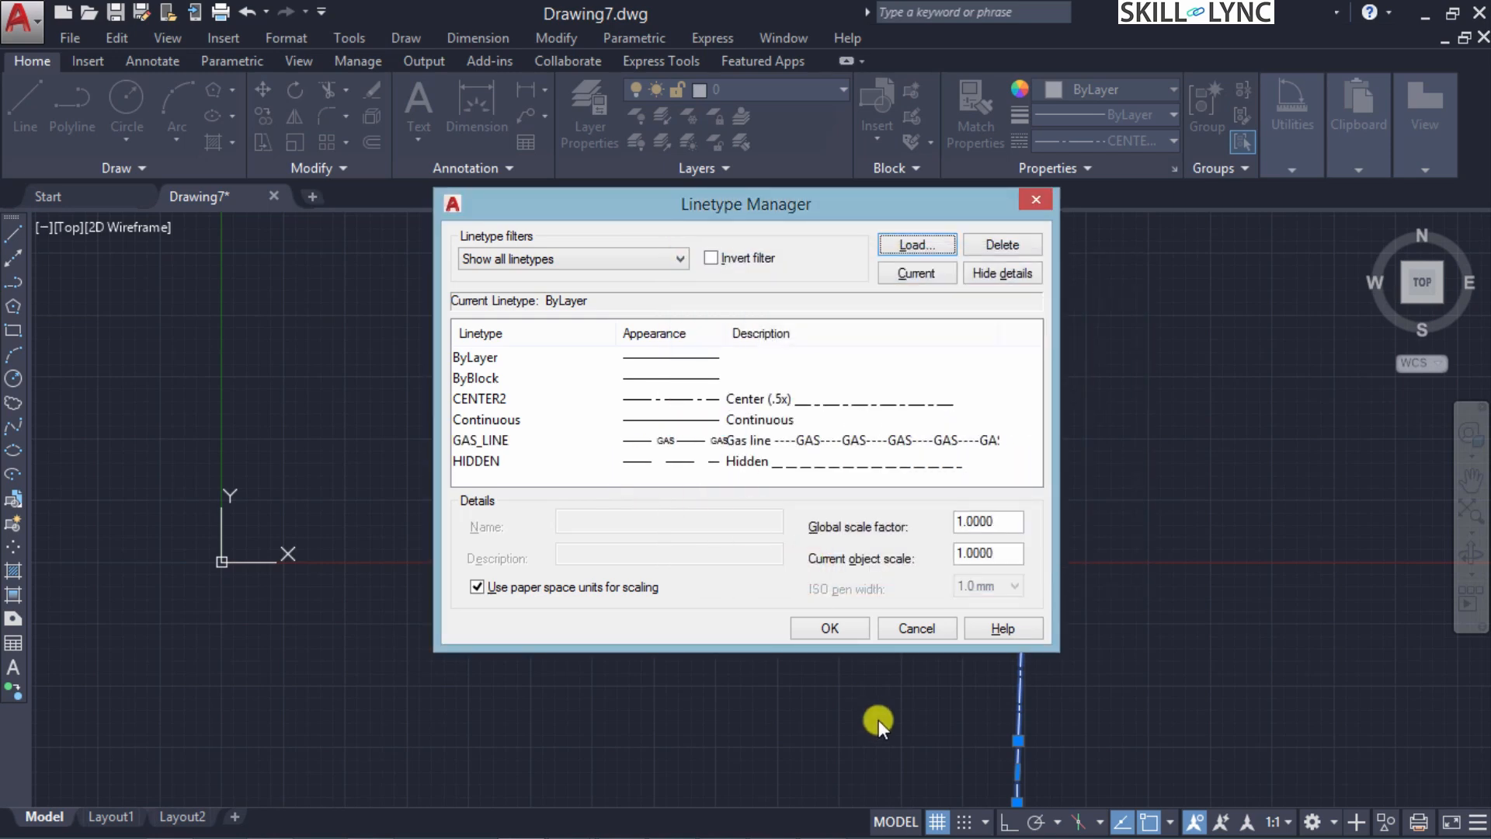
click(831, 629)
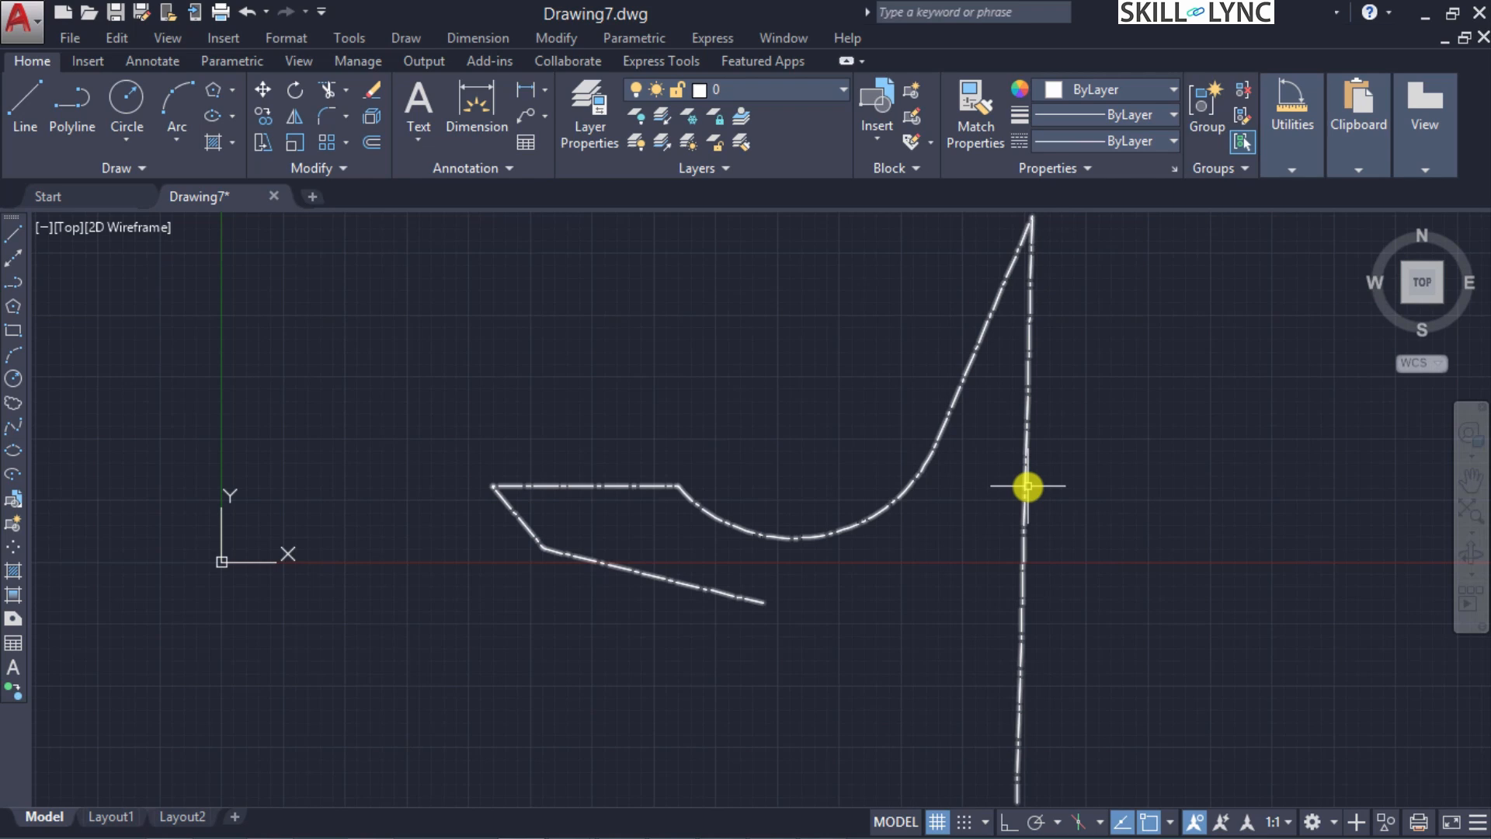
Assign the GAS_LINE linetype to the joined polyline and deselect it
click(1138, 141)
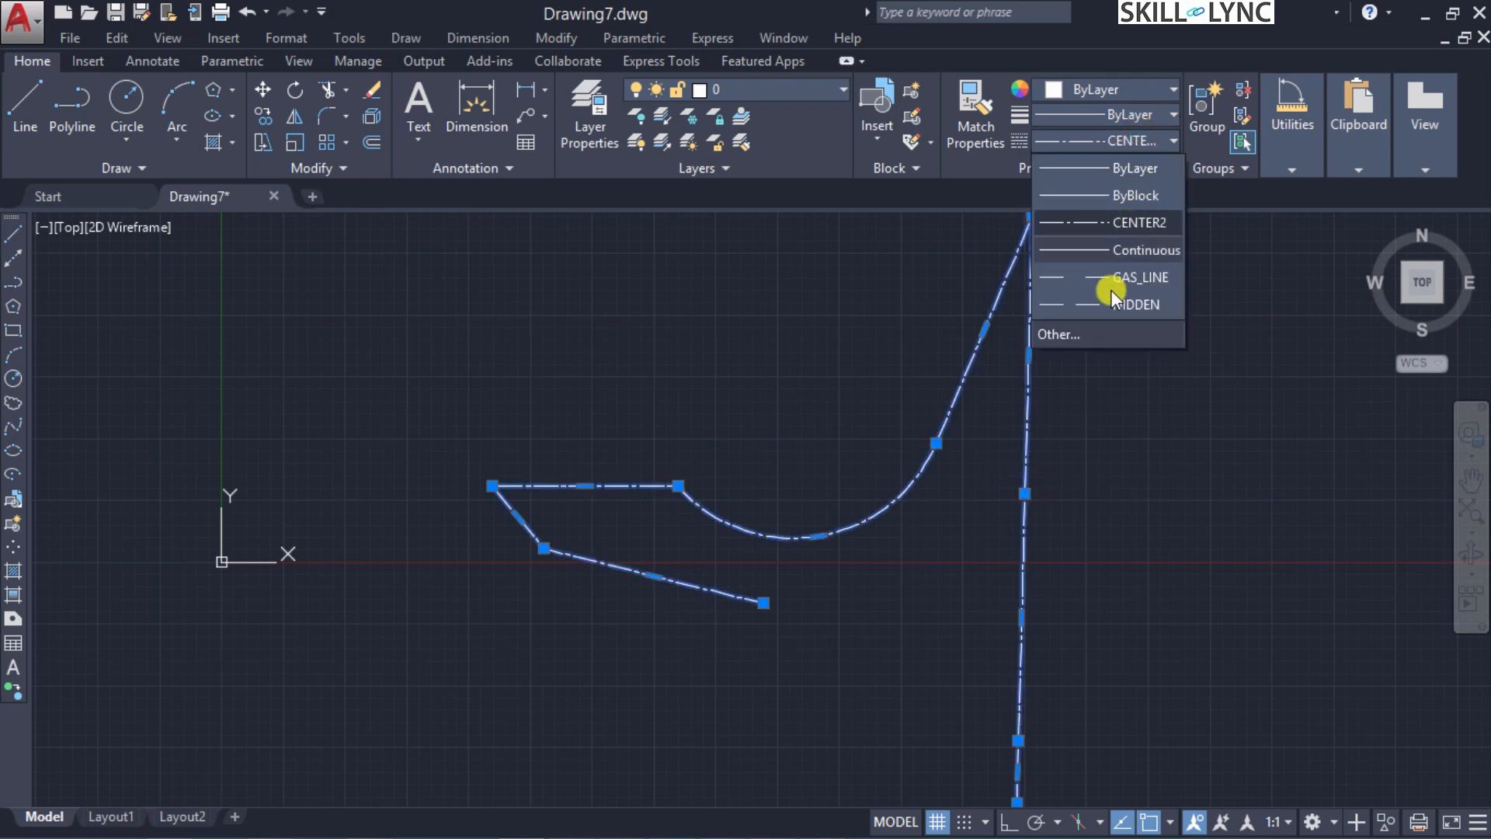
click(1134, 280)
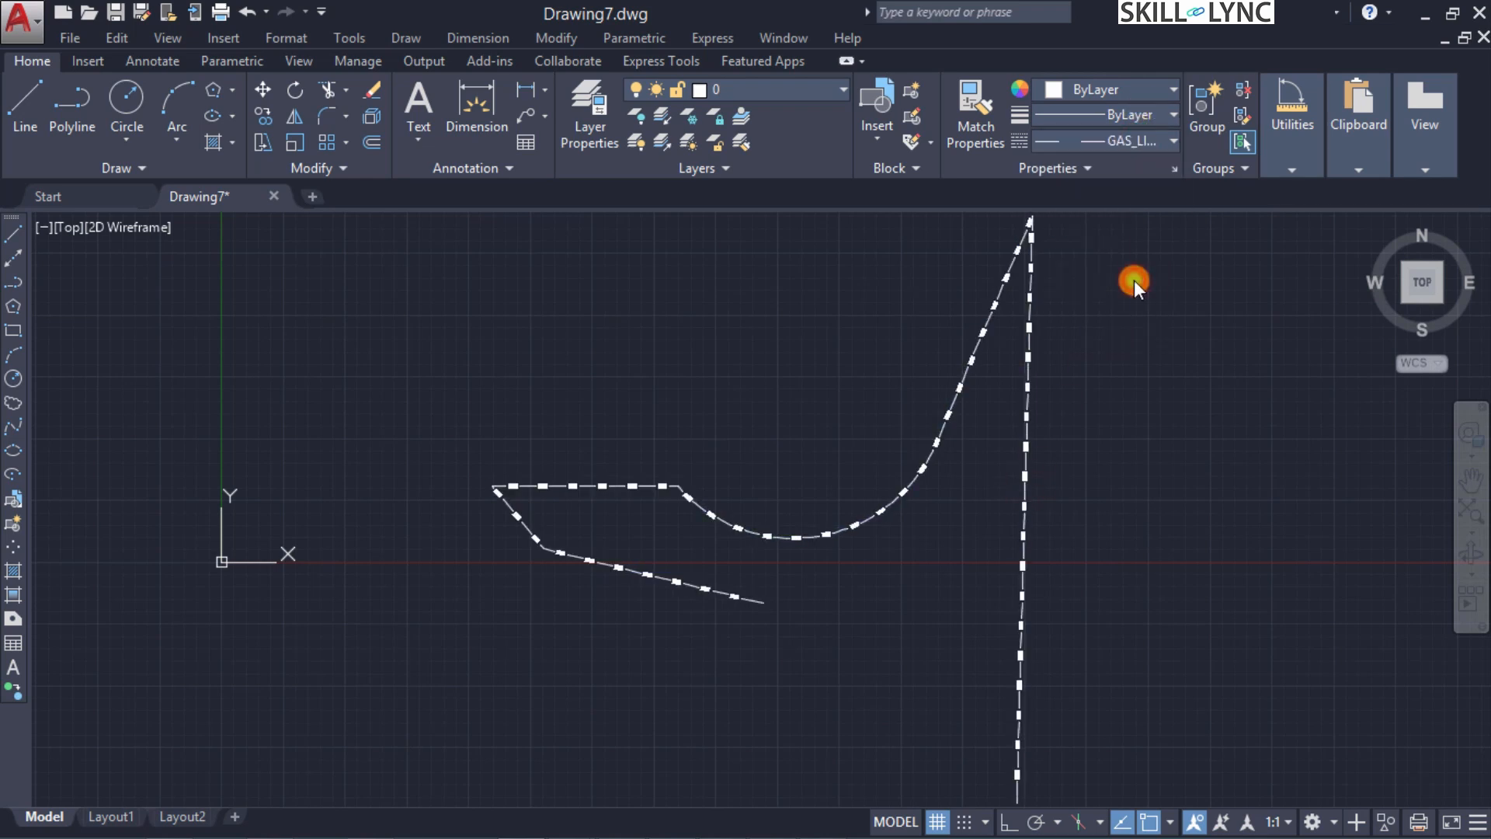
click(1163, 348)
key(Escape)
key(Escape)
scroll(1051, 373, up, 4)
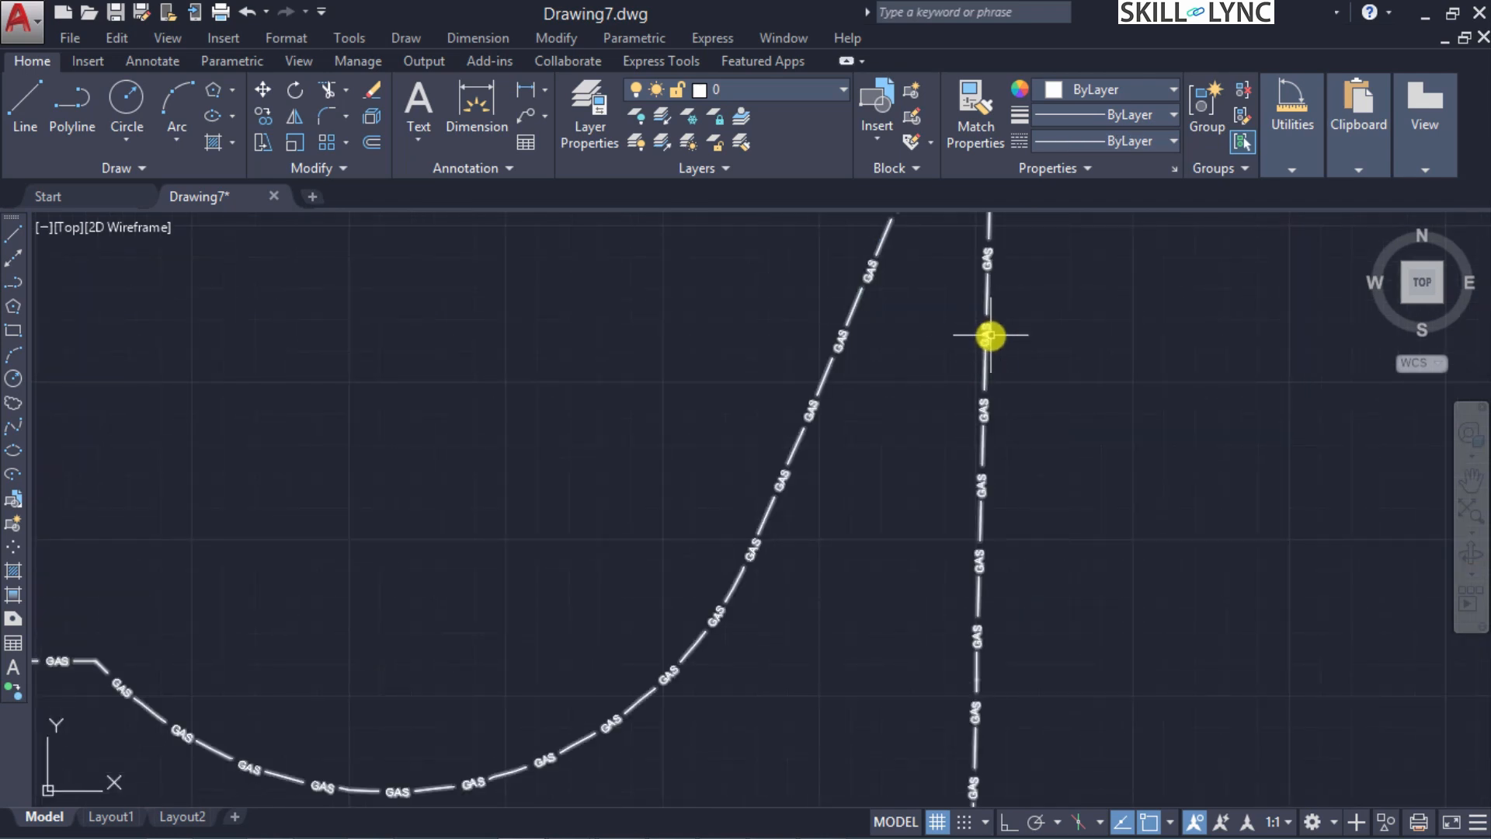
scroll(1052, 427, down, 4)
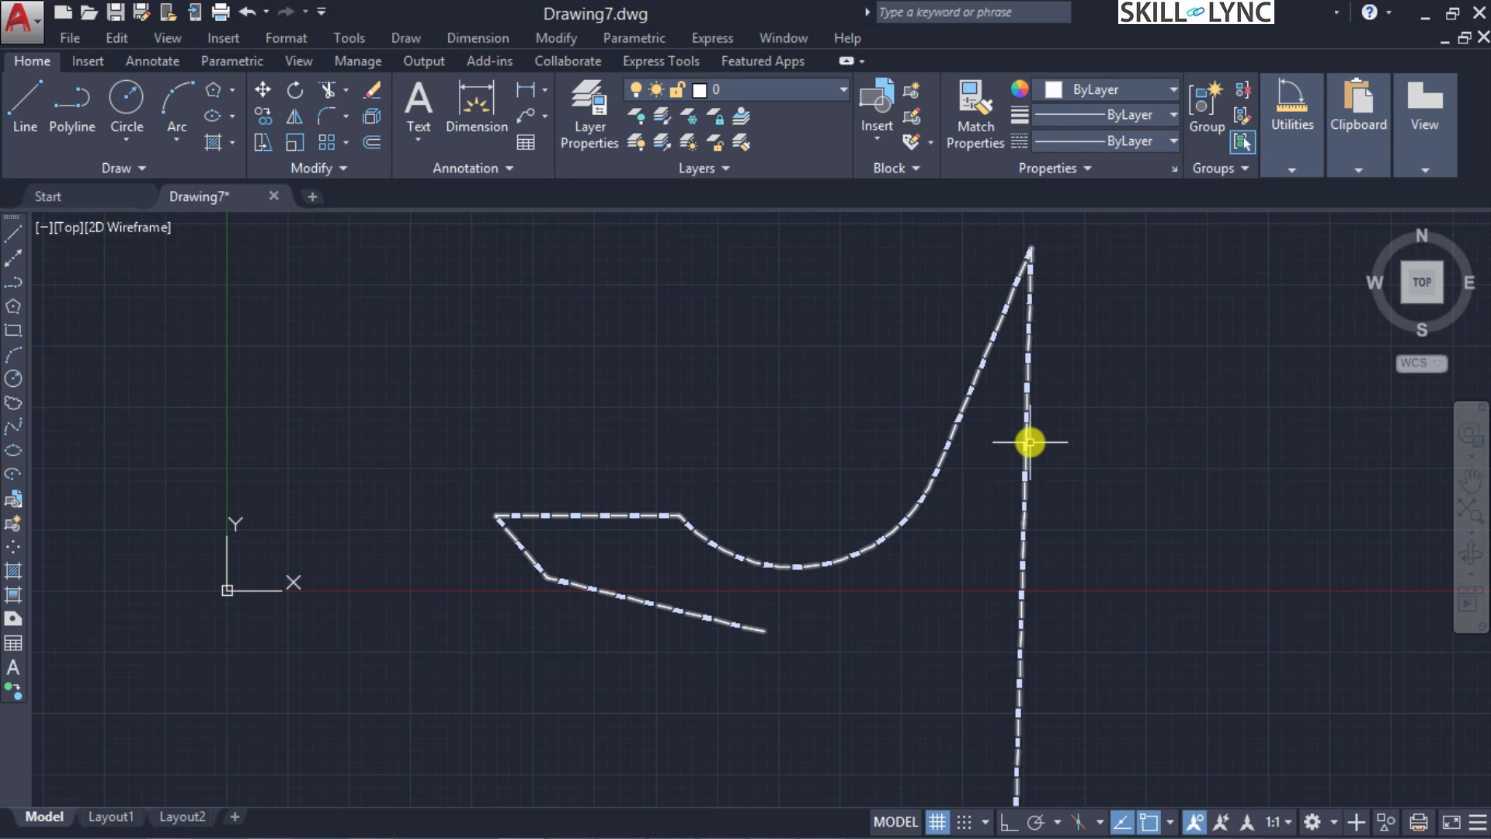
Set the global linetype scale factor to 5 in the Linetype Manager
click(1027, 441)
double_click(1028, 441)
key(Escape)
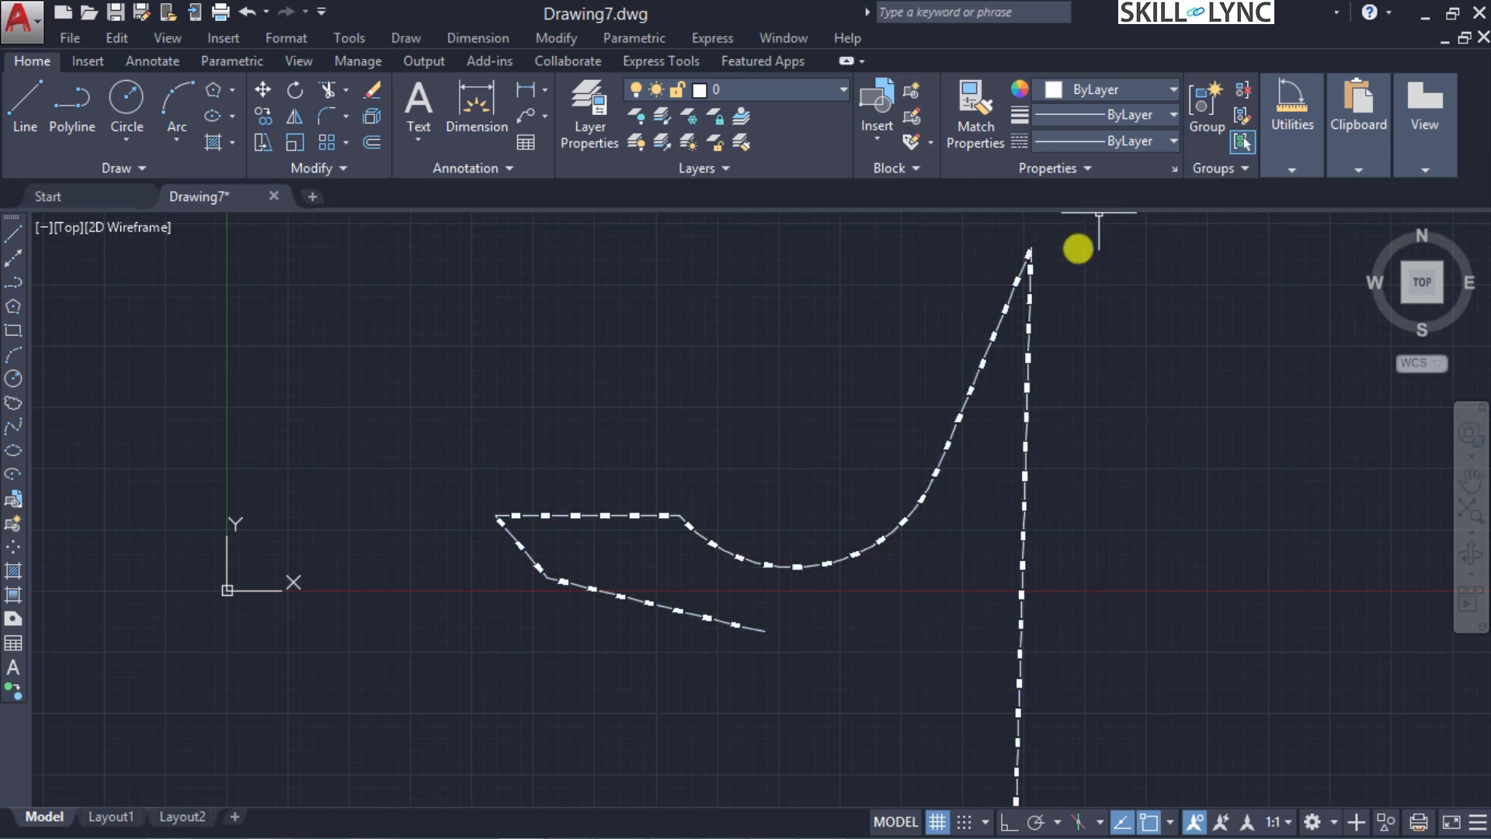
click(1031, 325)
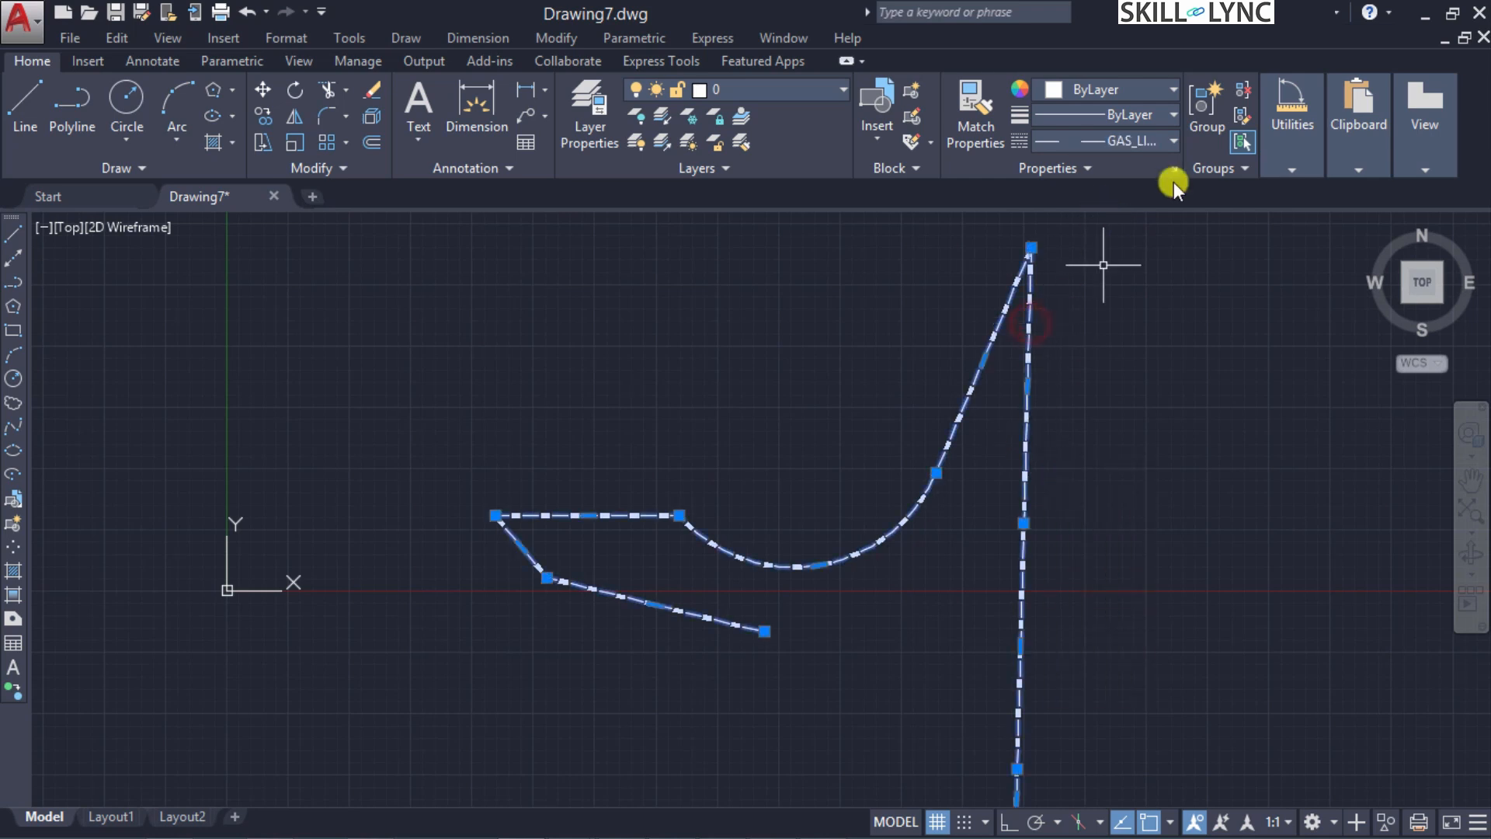
click(1167, 141)
click(1112, 332)
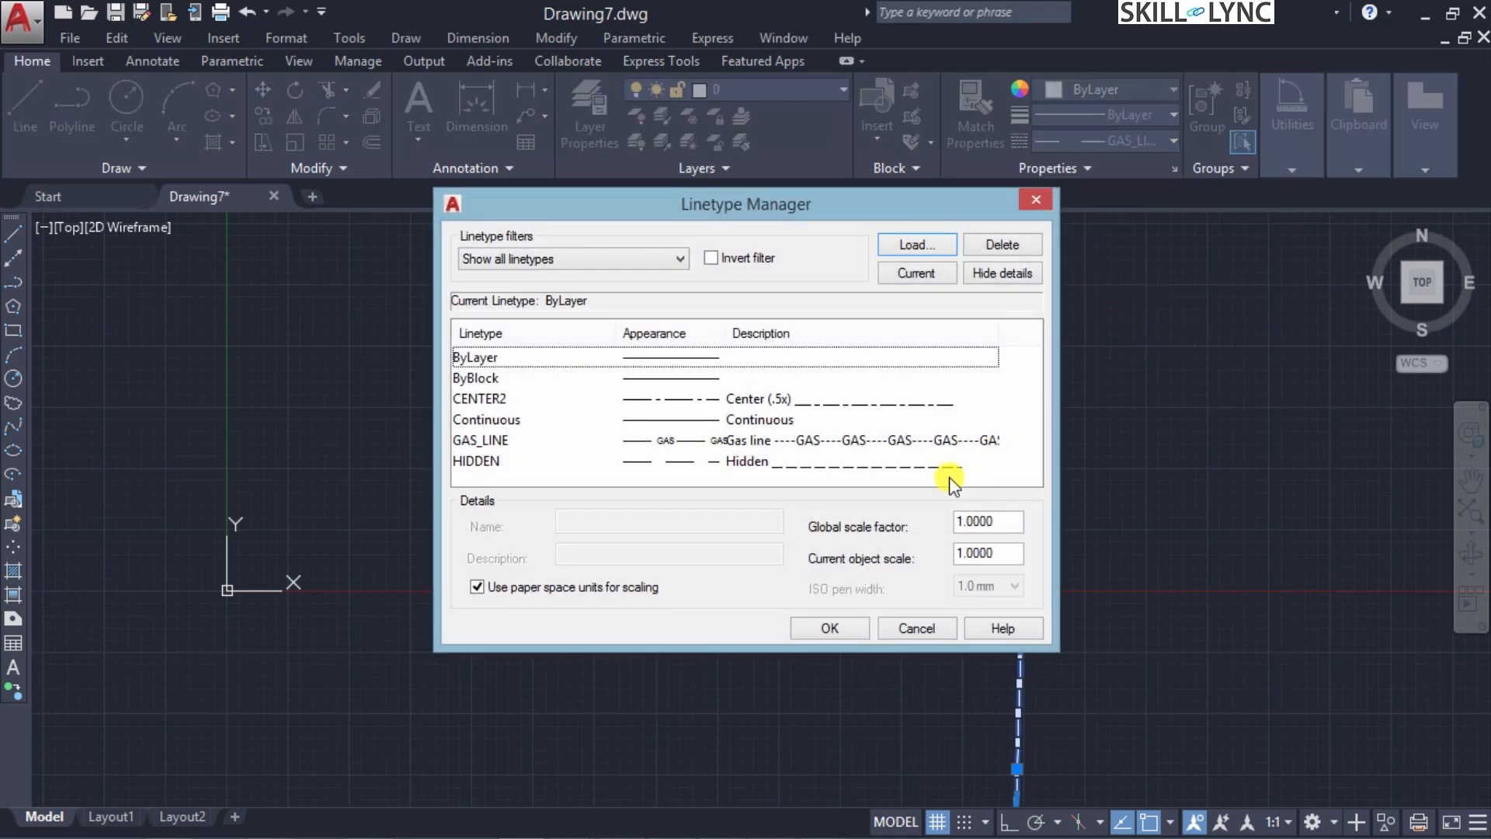
click(644, 440)
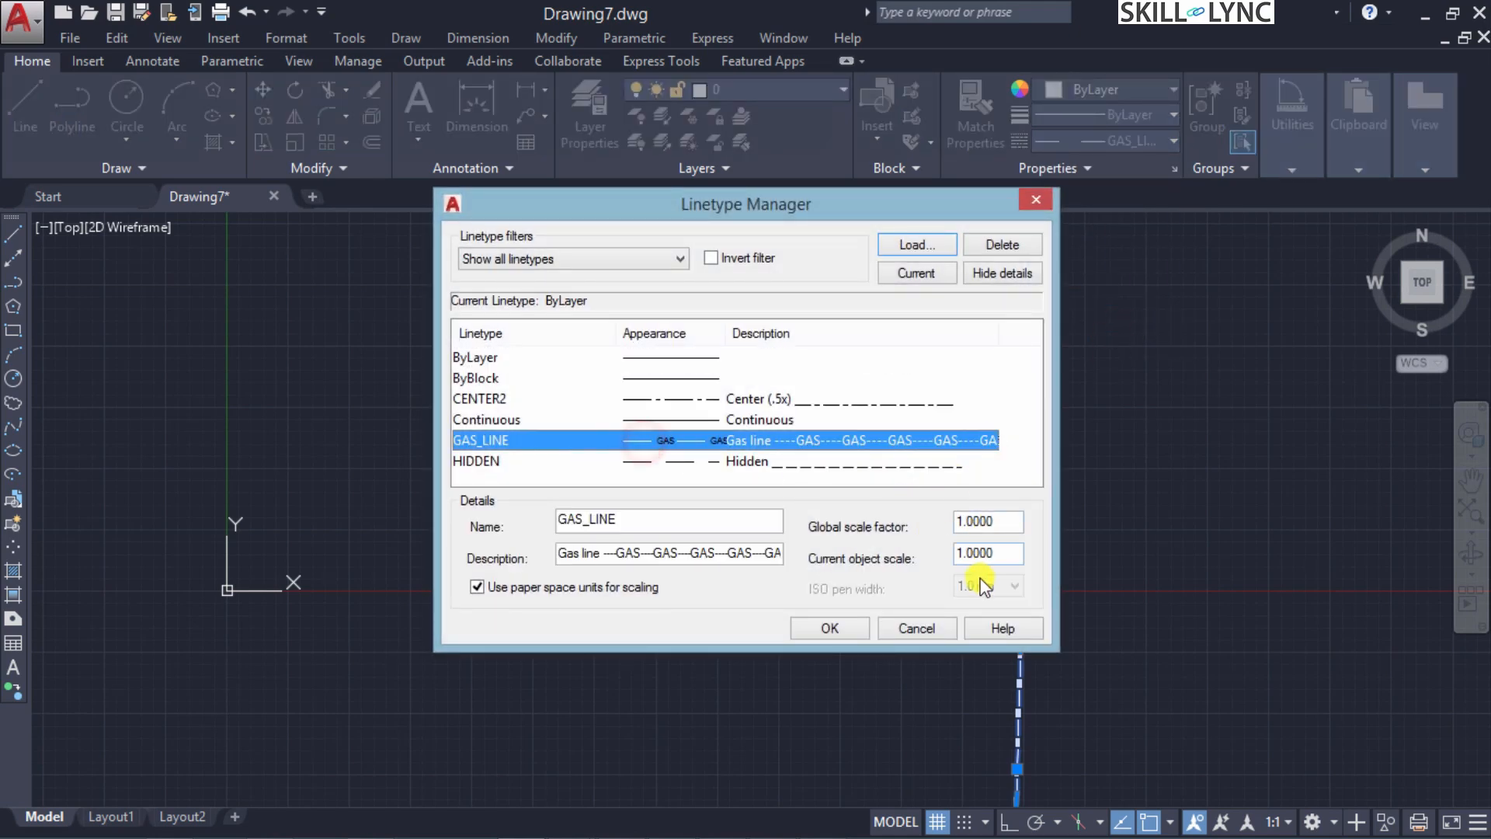
double_click(1005, 520)
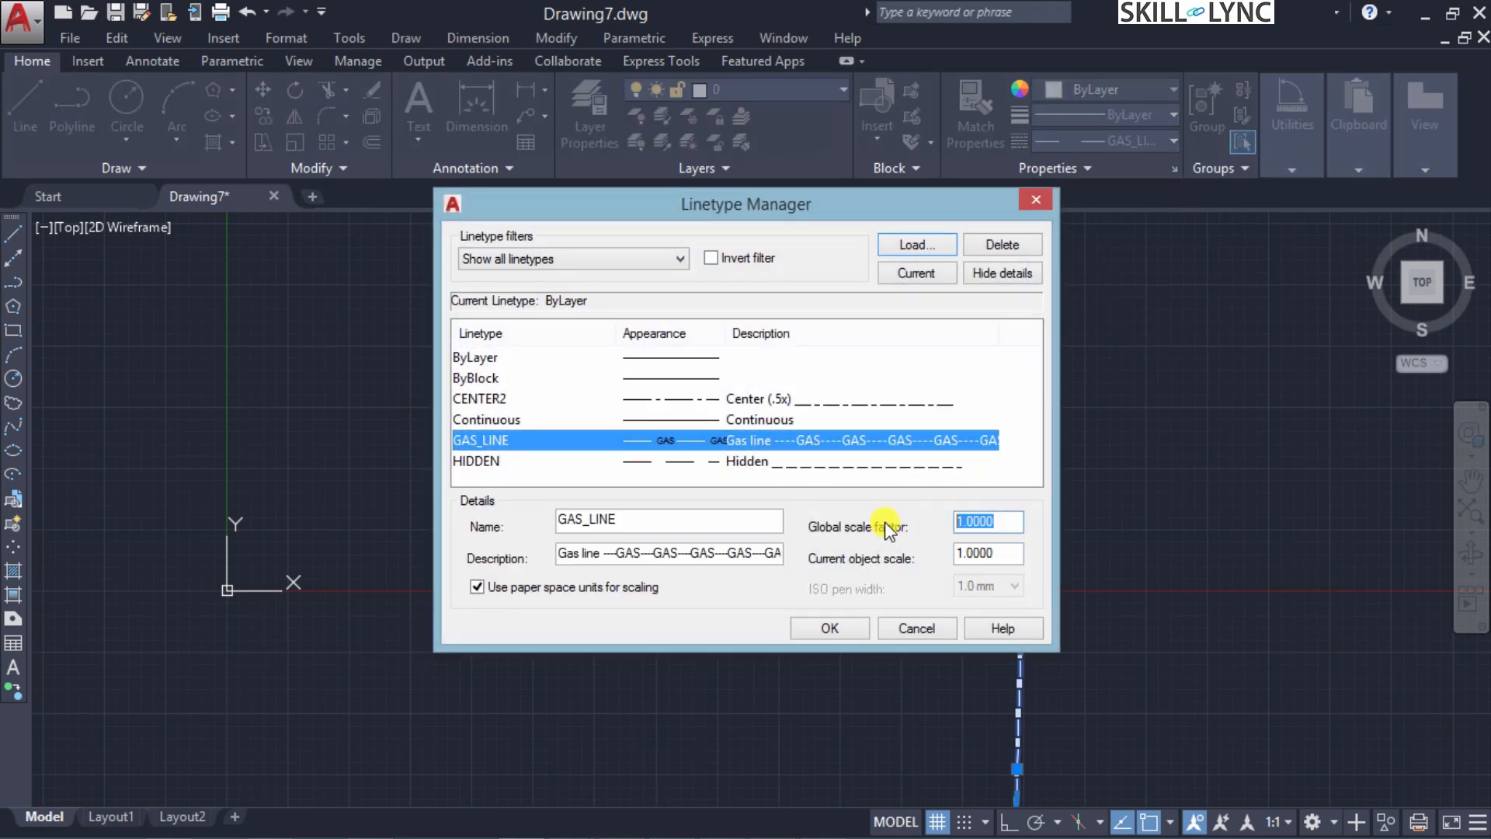
text(5)
click(831, 626)
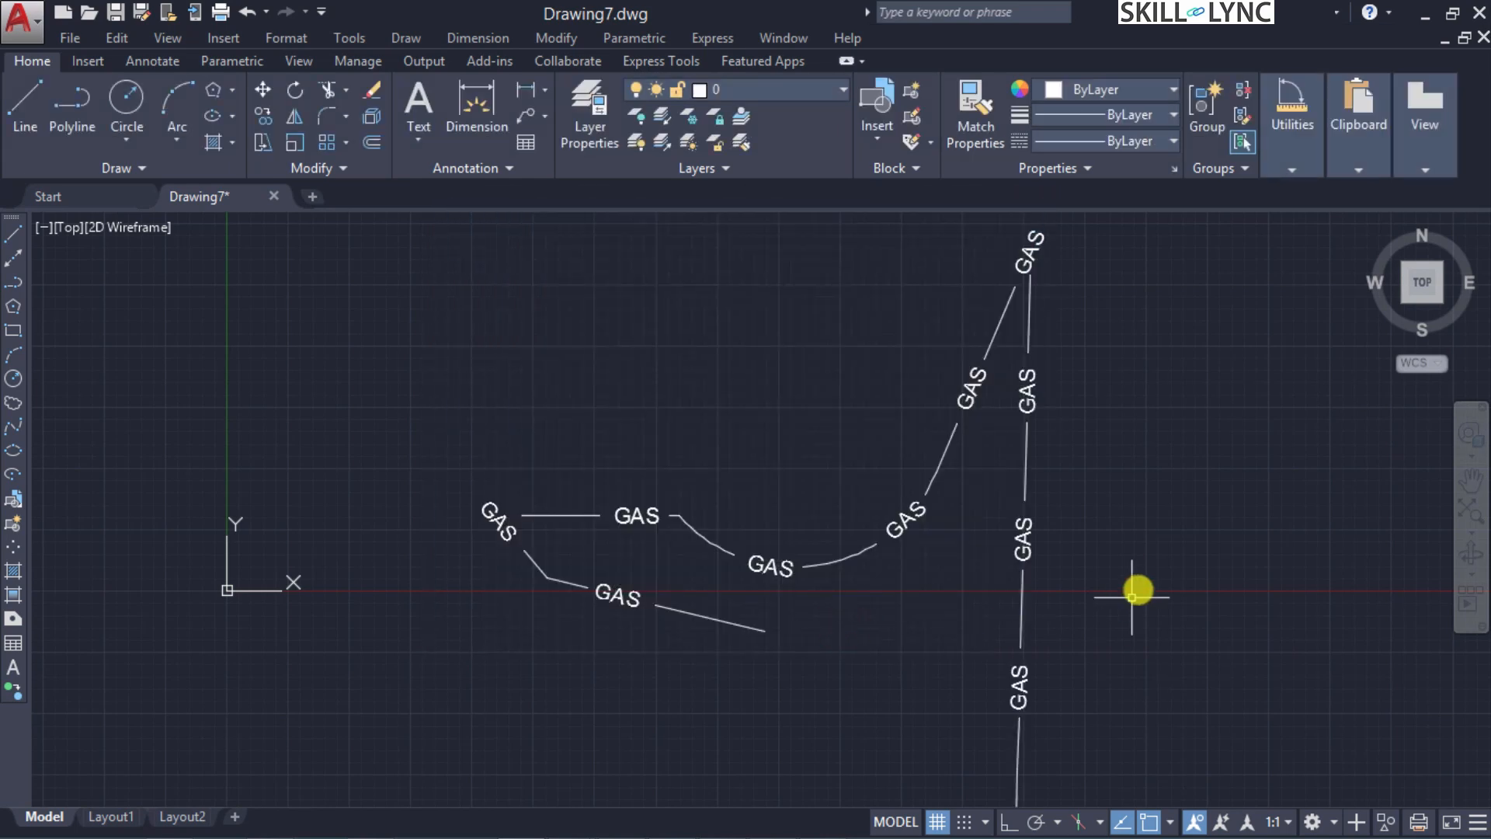
Open the GAS_LINE polyline for editing with Edit Polyline, apply the Reverse option, and end the edit
scroll(1152, 539, down, 2)
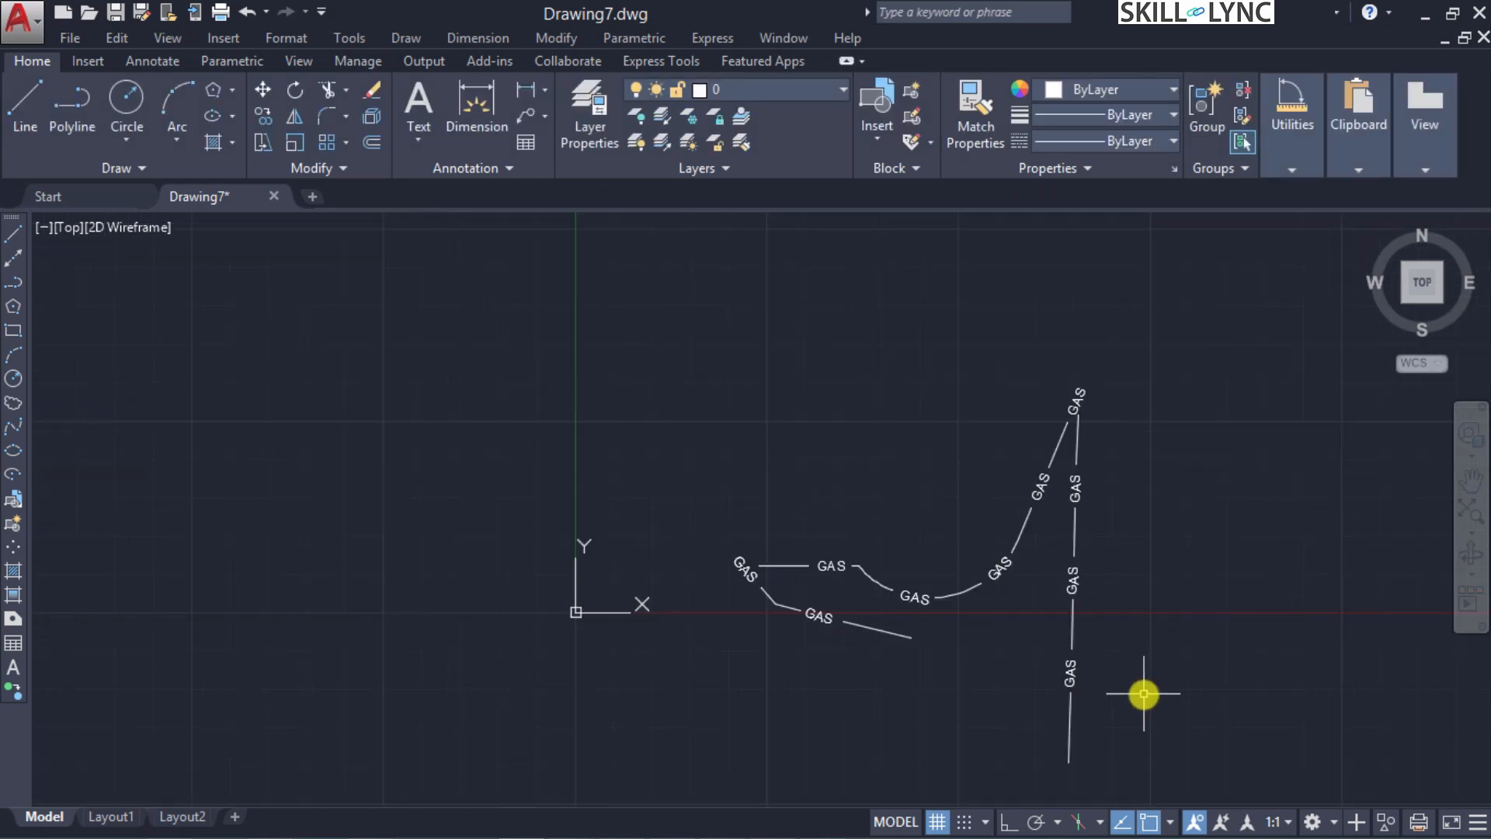
scroll(1111, 574, up, 2)
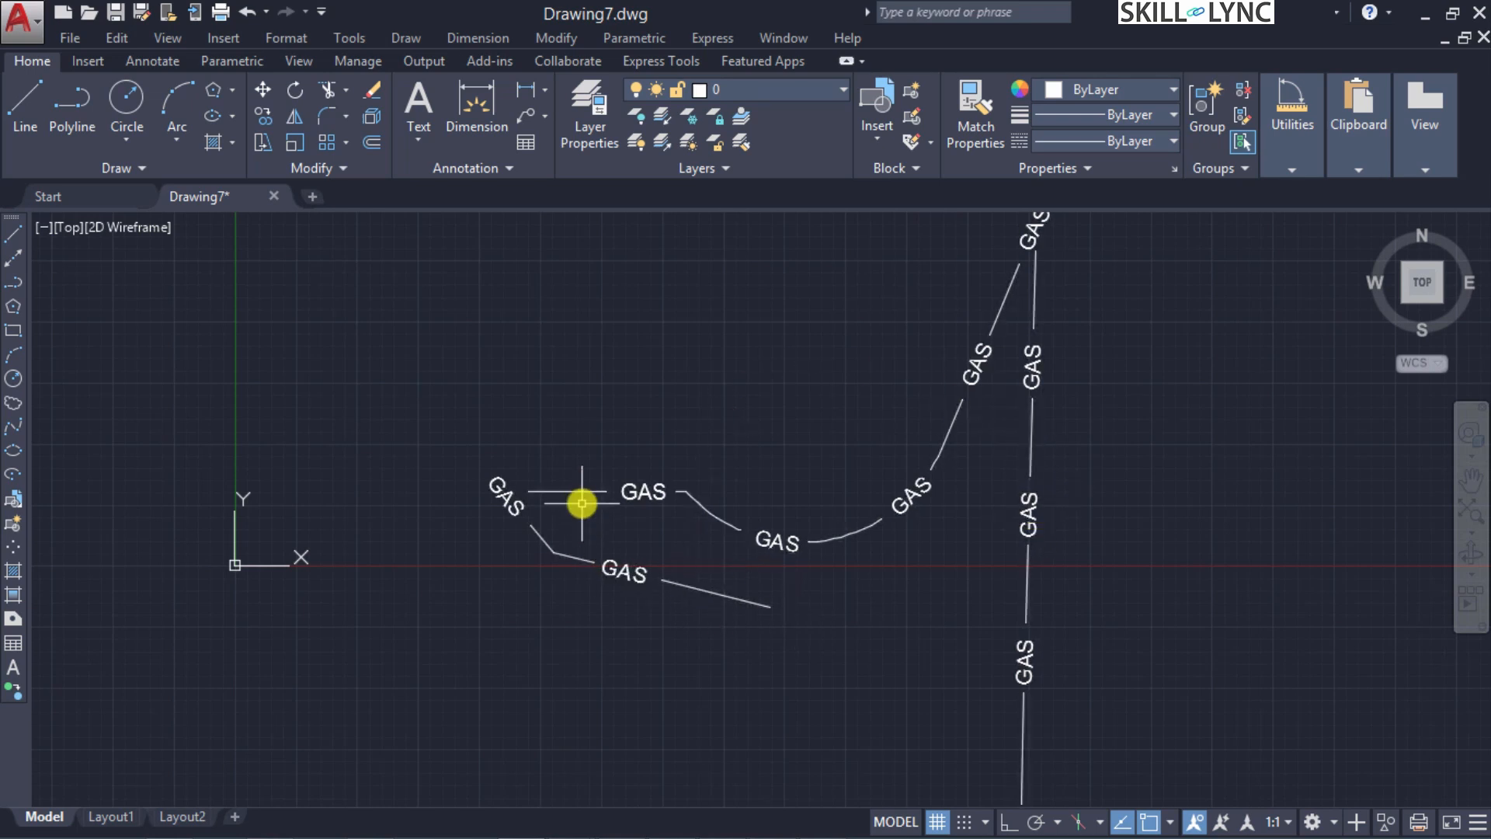
scroll(1149, 730, down, 2)
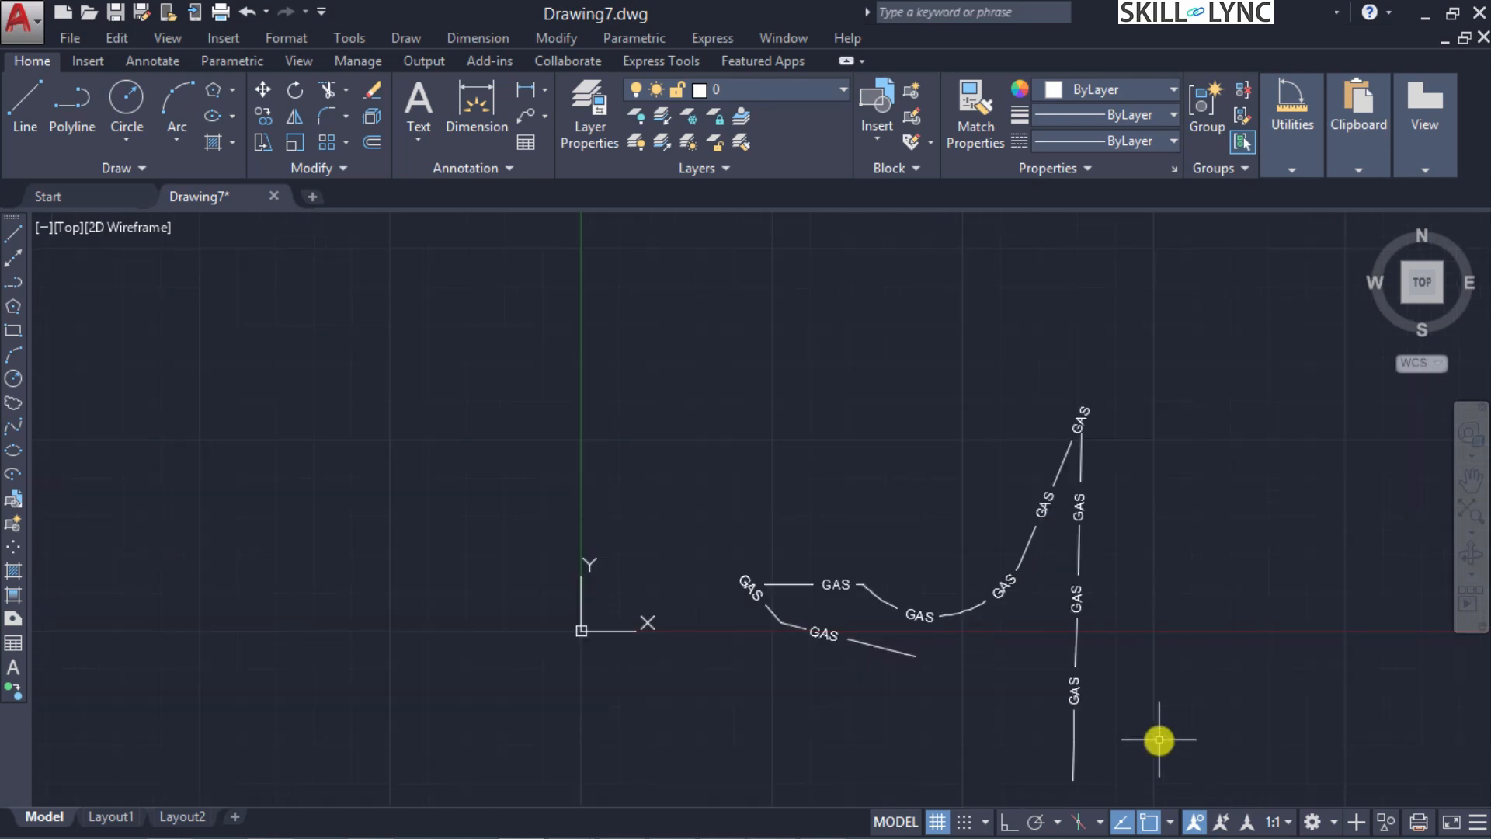
scroll(1083, 745, up, 2)
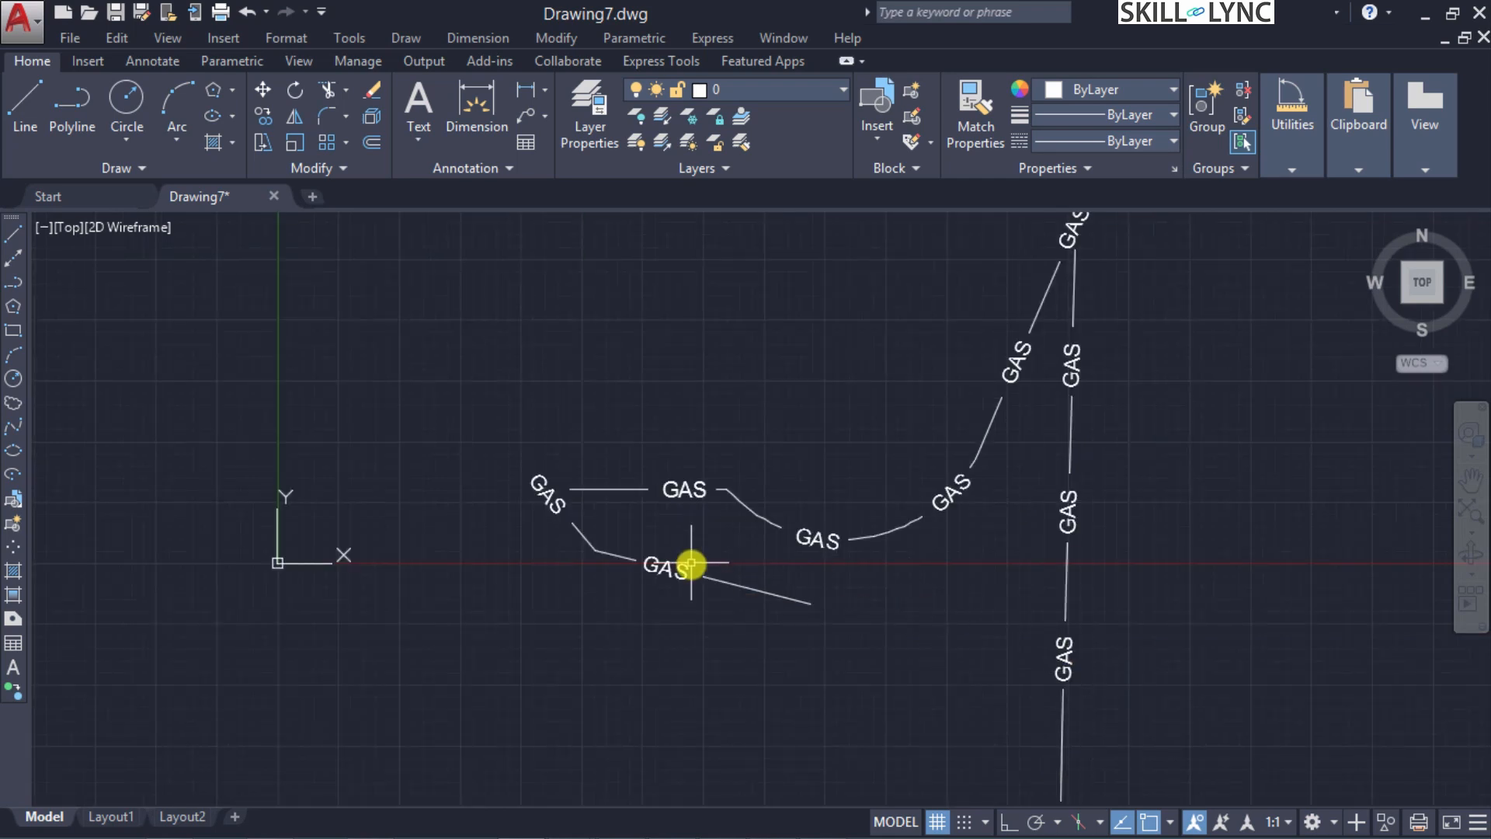
click(1072, 501)
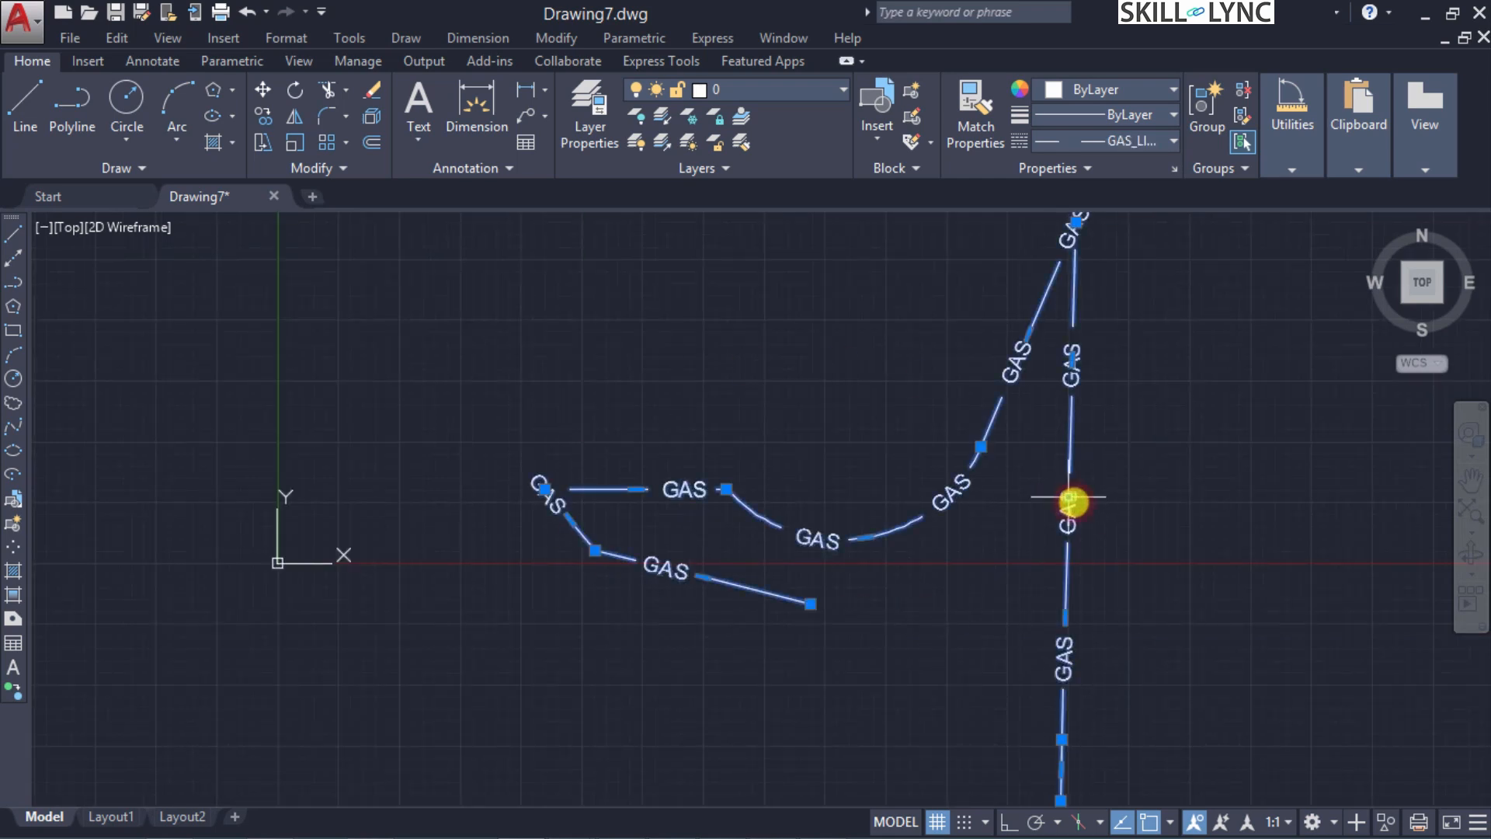
right_click(1072, 520)
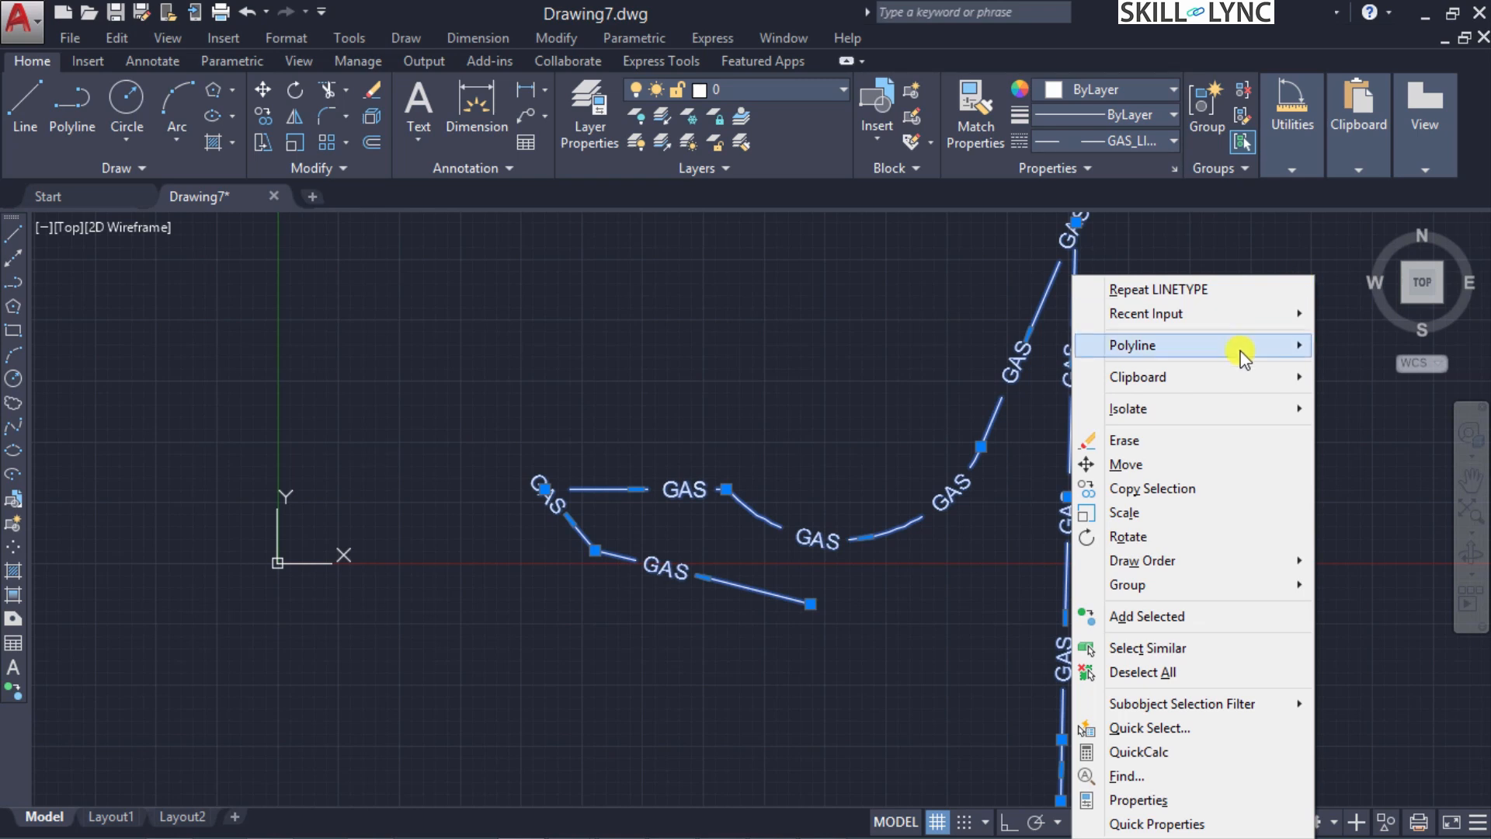
mouse_move(1241, 346)
click(1357, 351)
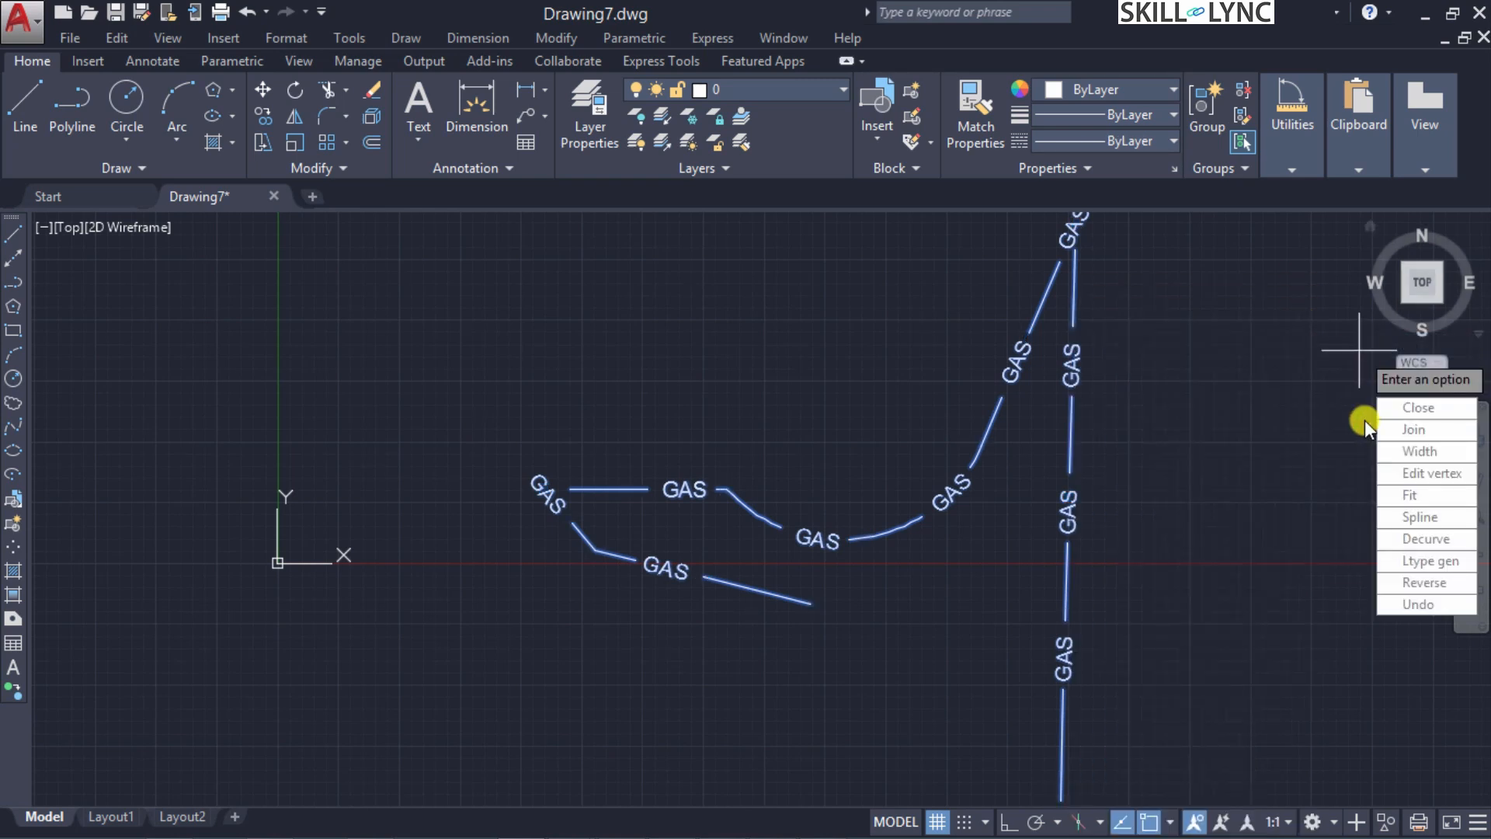
click(1401, 580)
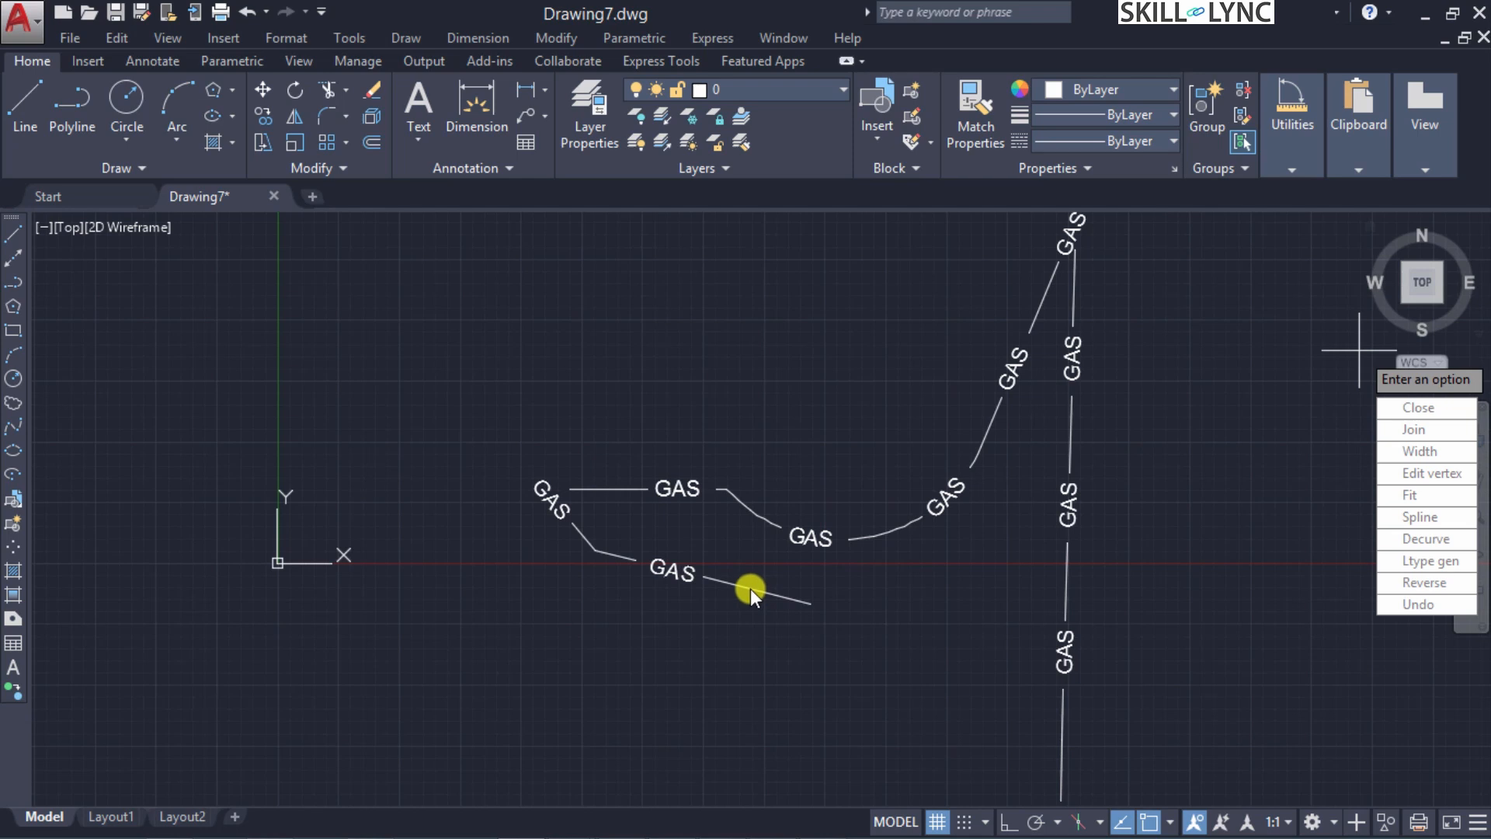
click(1409, 584)
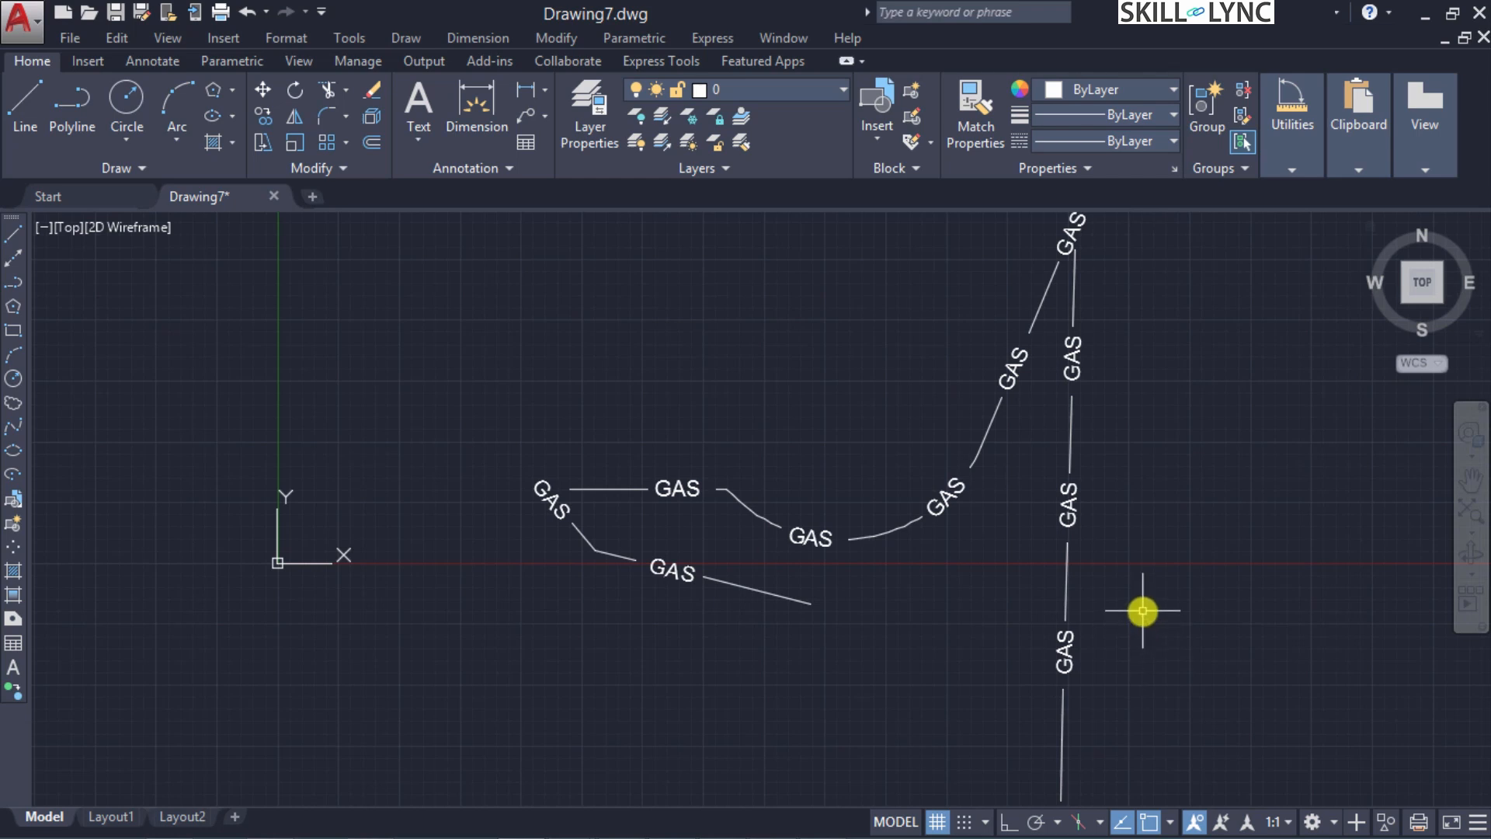
Draw a single-segment, nearly horizontal polyline in the empty area above the short horizontal GAS_LINE segment
text(pl)
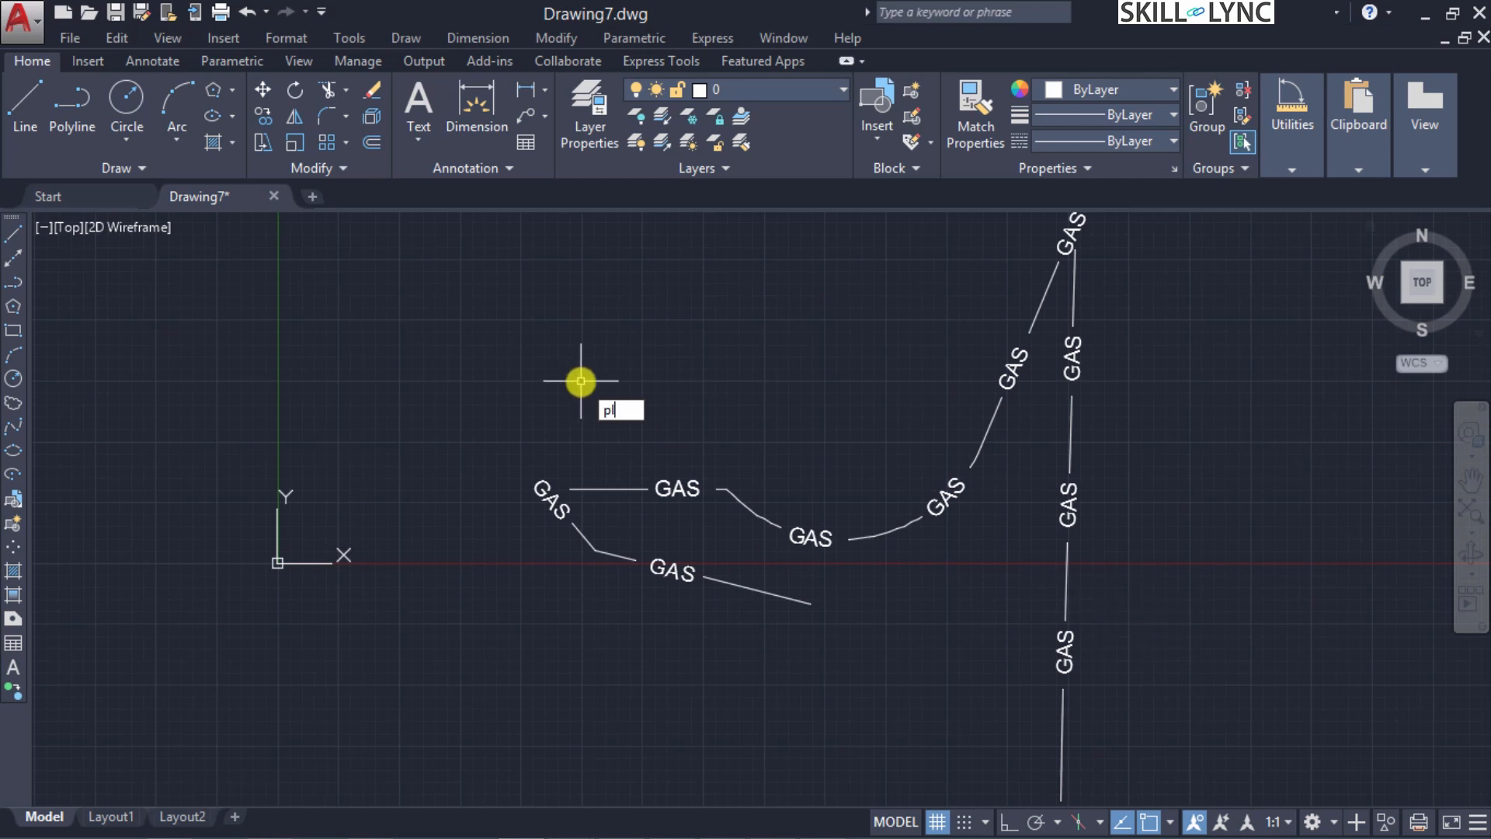
key(Return)
click(512, 332)
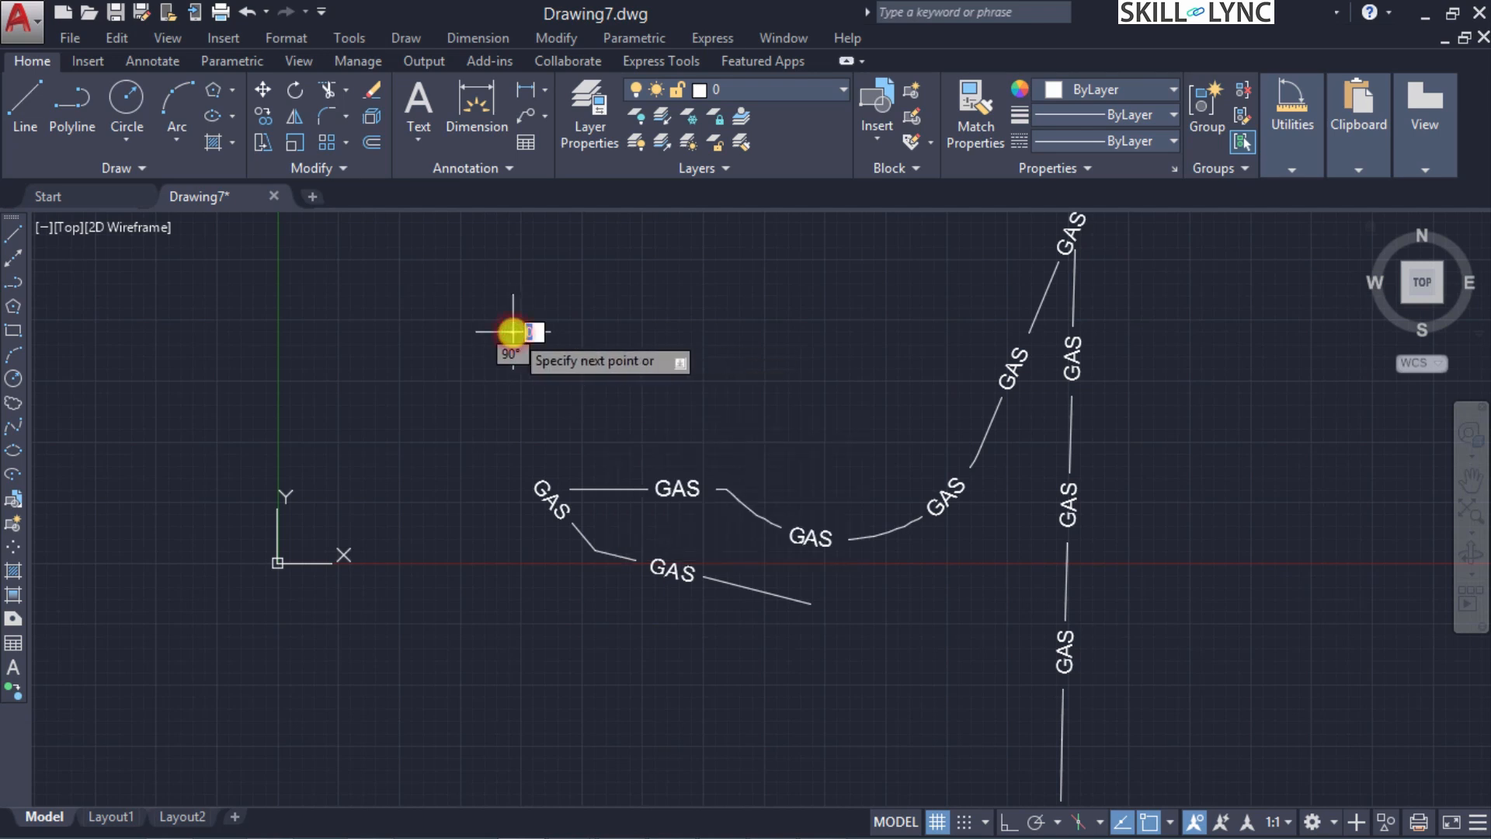
click(769, 336)
key(Return)
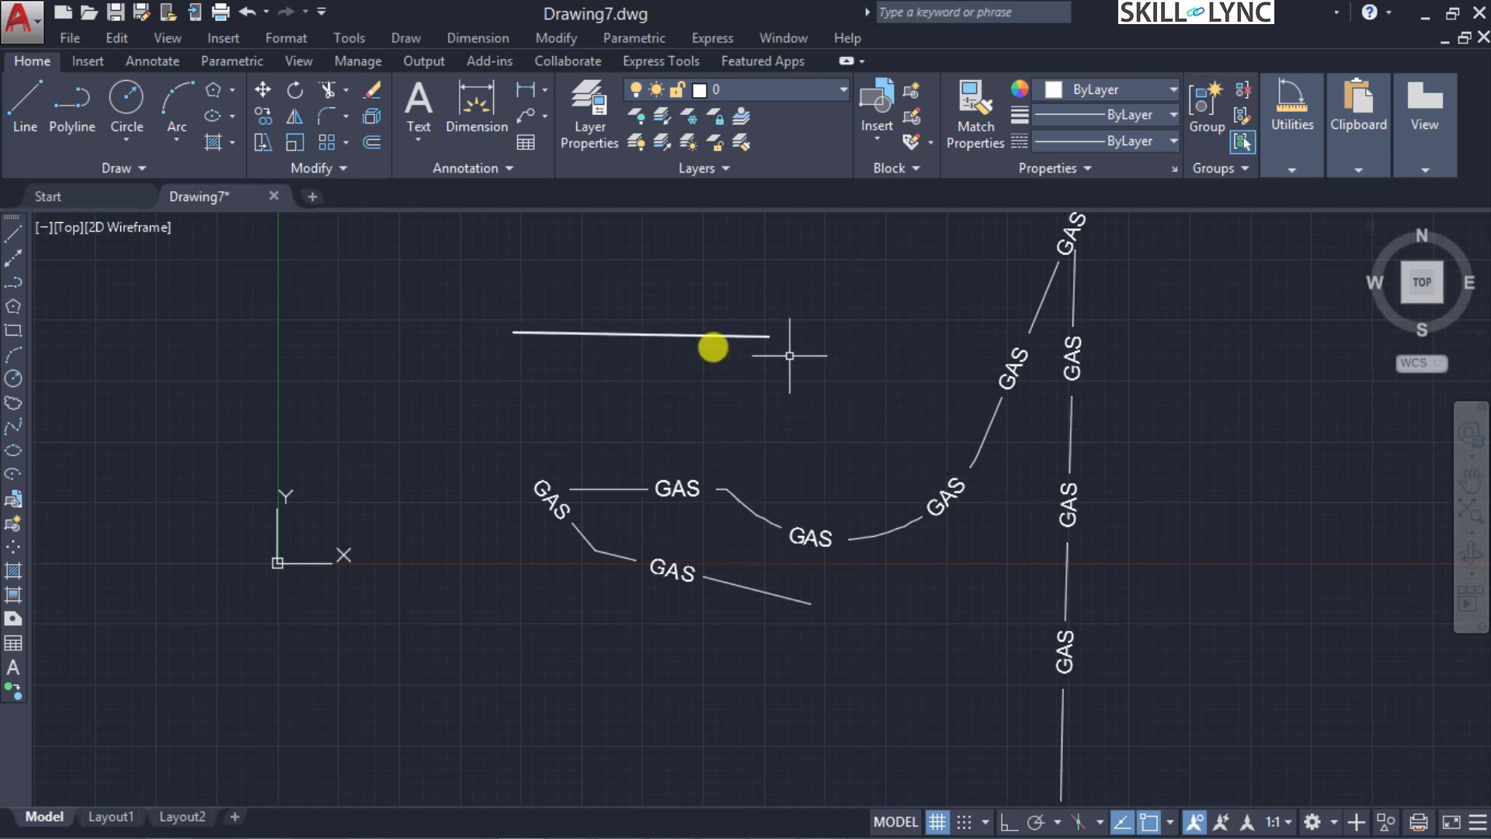
click(694, 336)
right_click(693, 336)
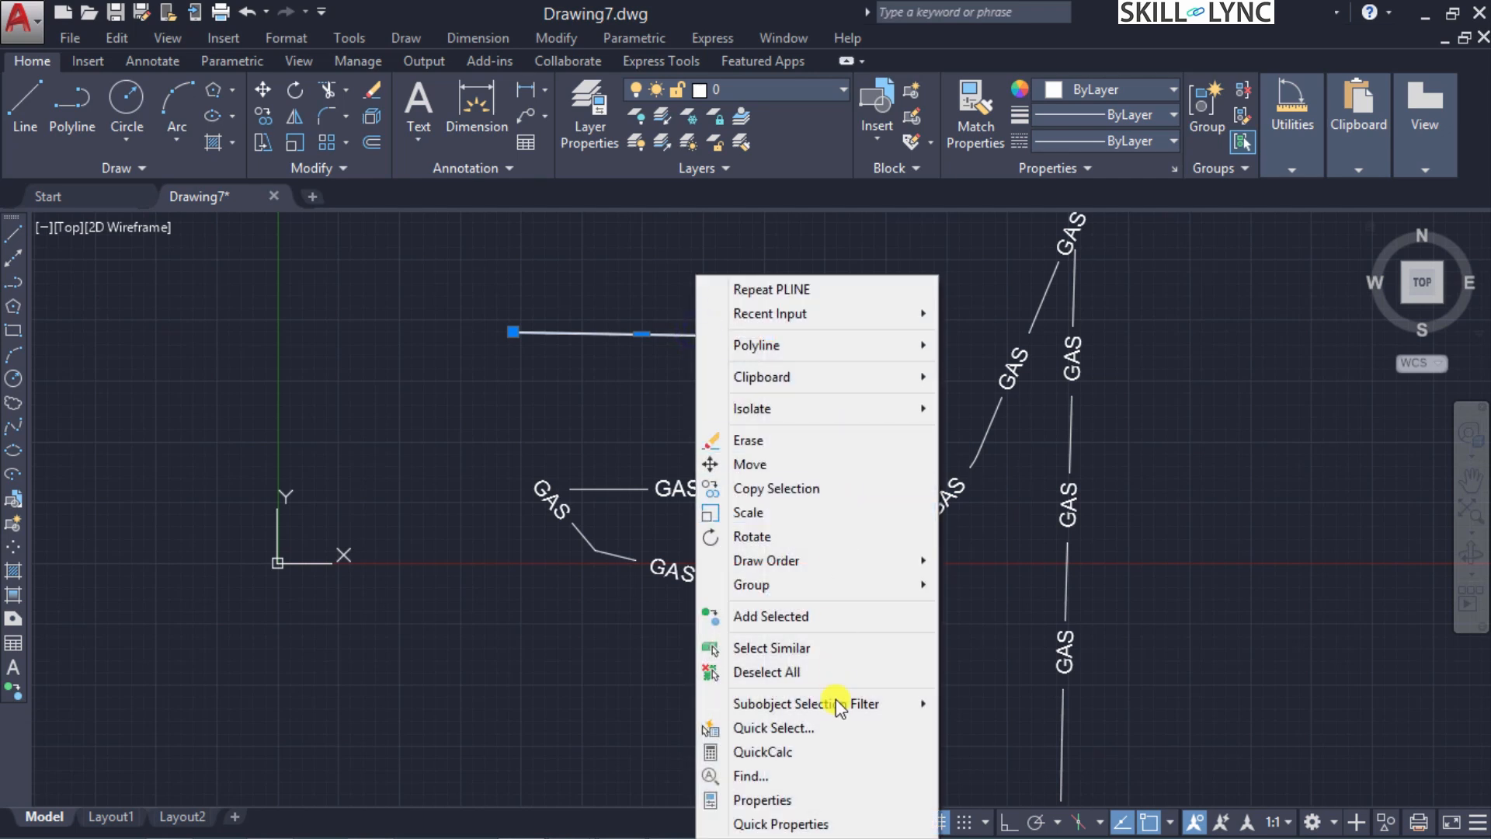
mouse_move(806, 347)
click(1009, 346)
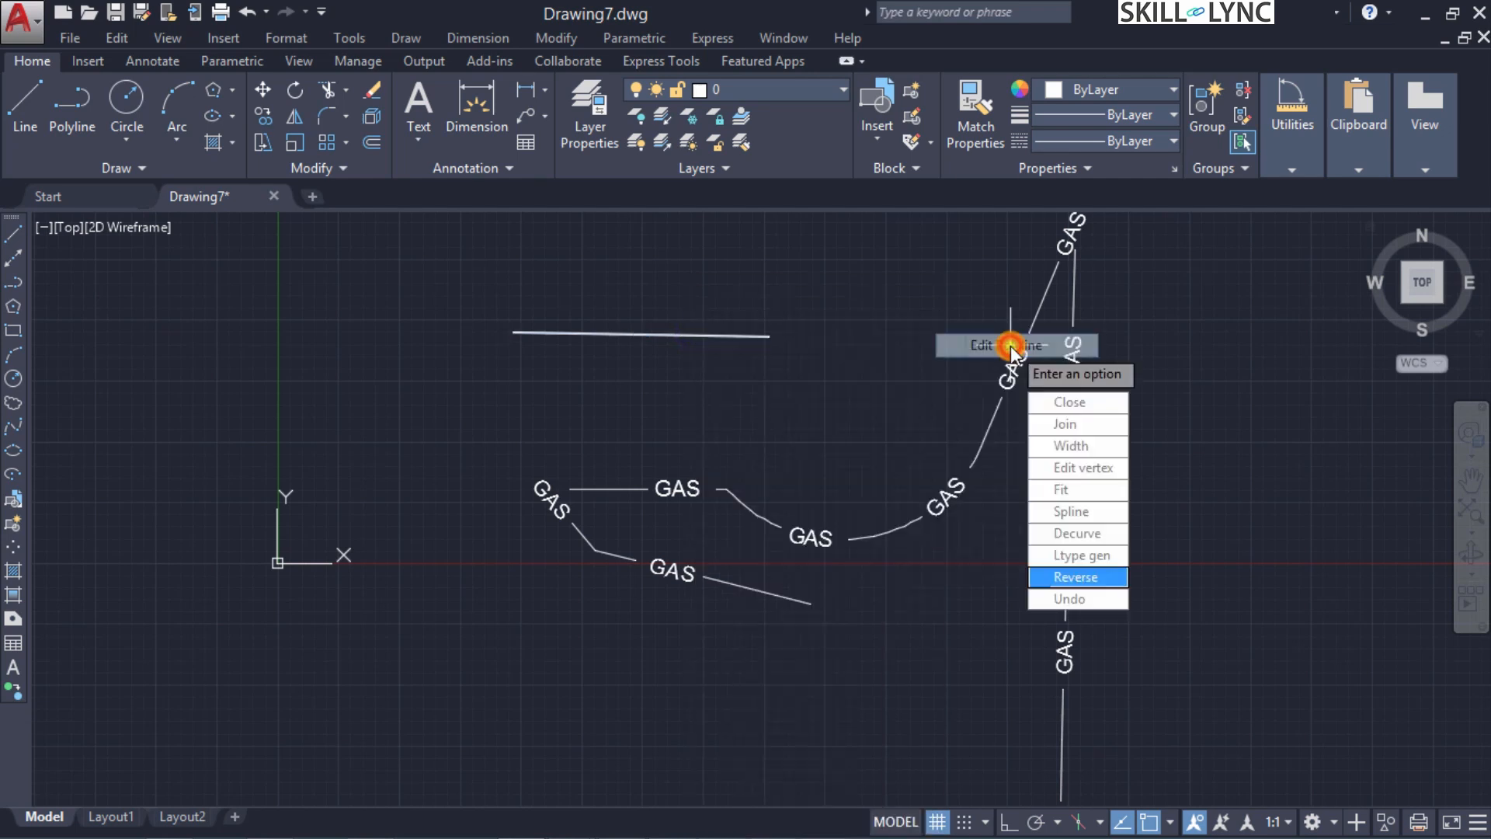
click(1096, 445)
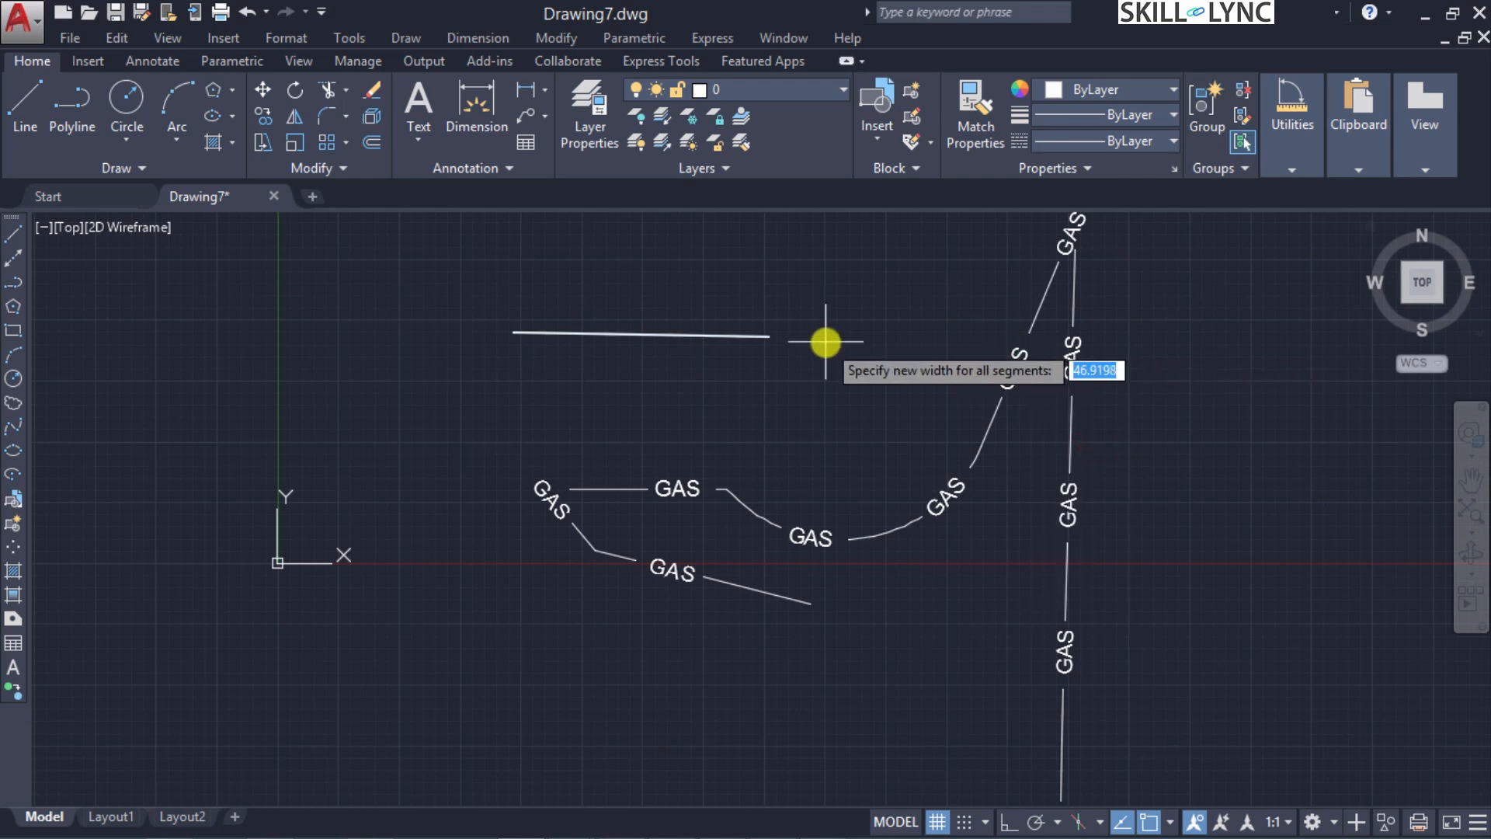
key(Escape)
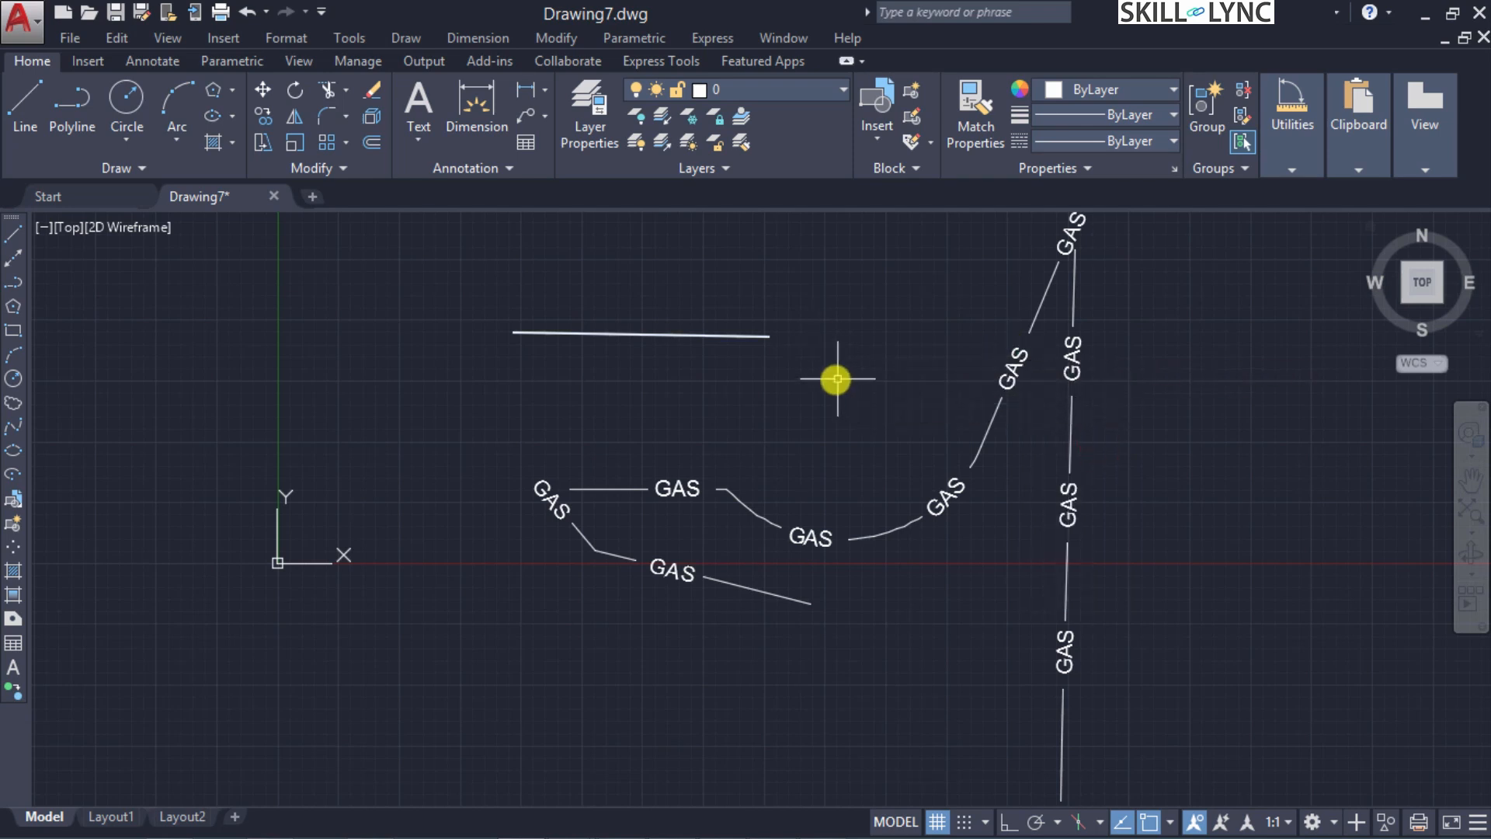
Delete the single-segment, nearly horizontal polyline above the GAS_LINE polyline
click(714, 335)
right_click(715, 335)
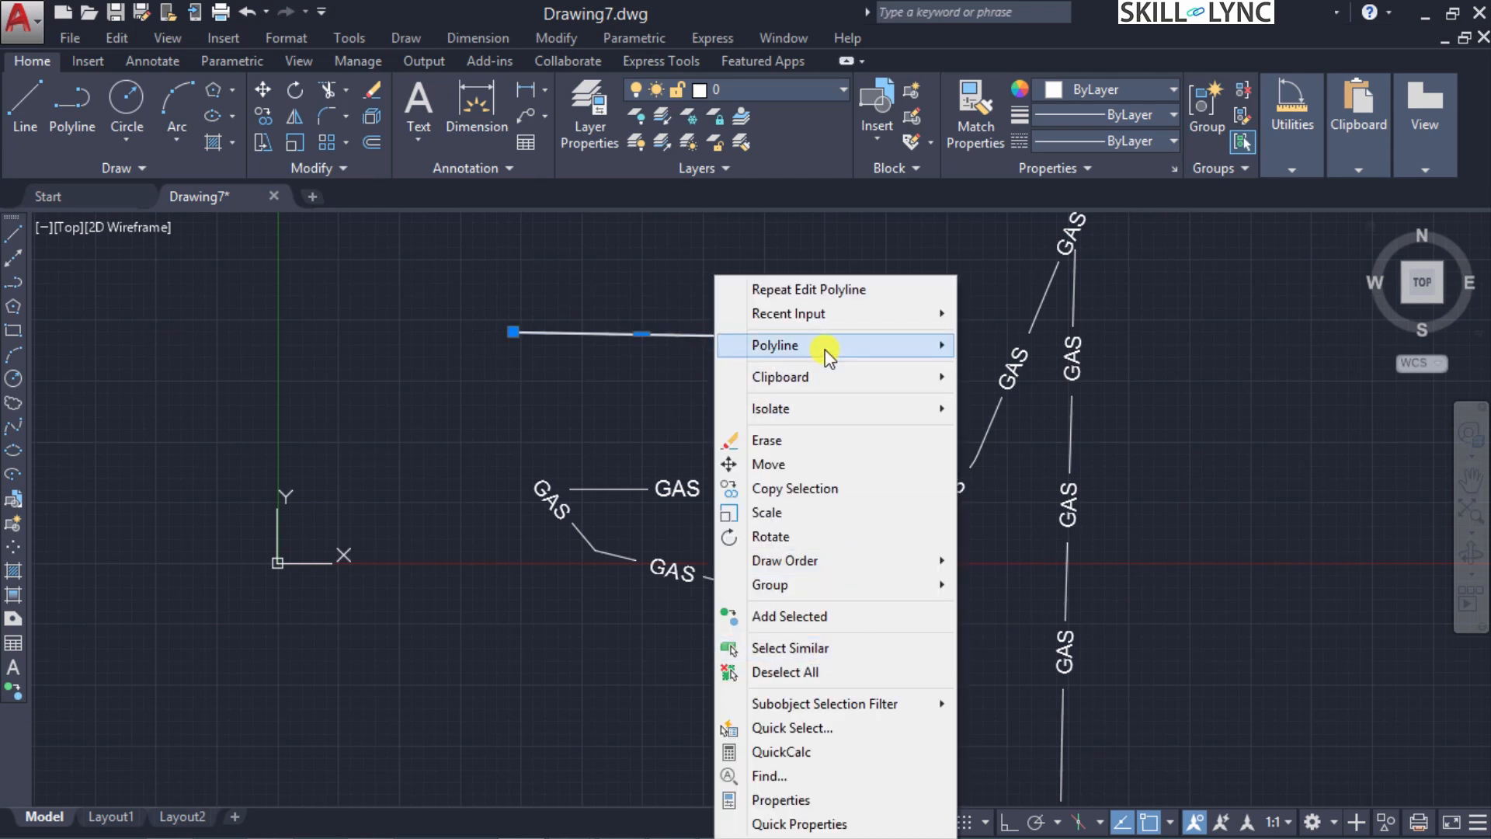
mouse_move(825, 349)
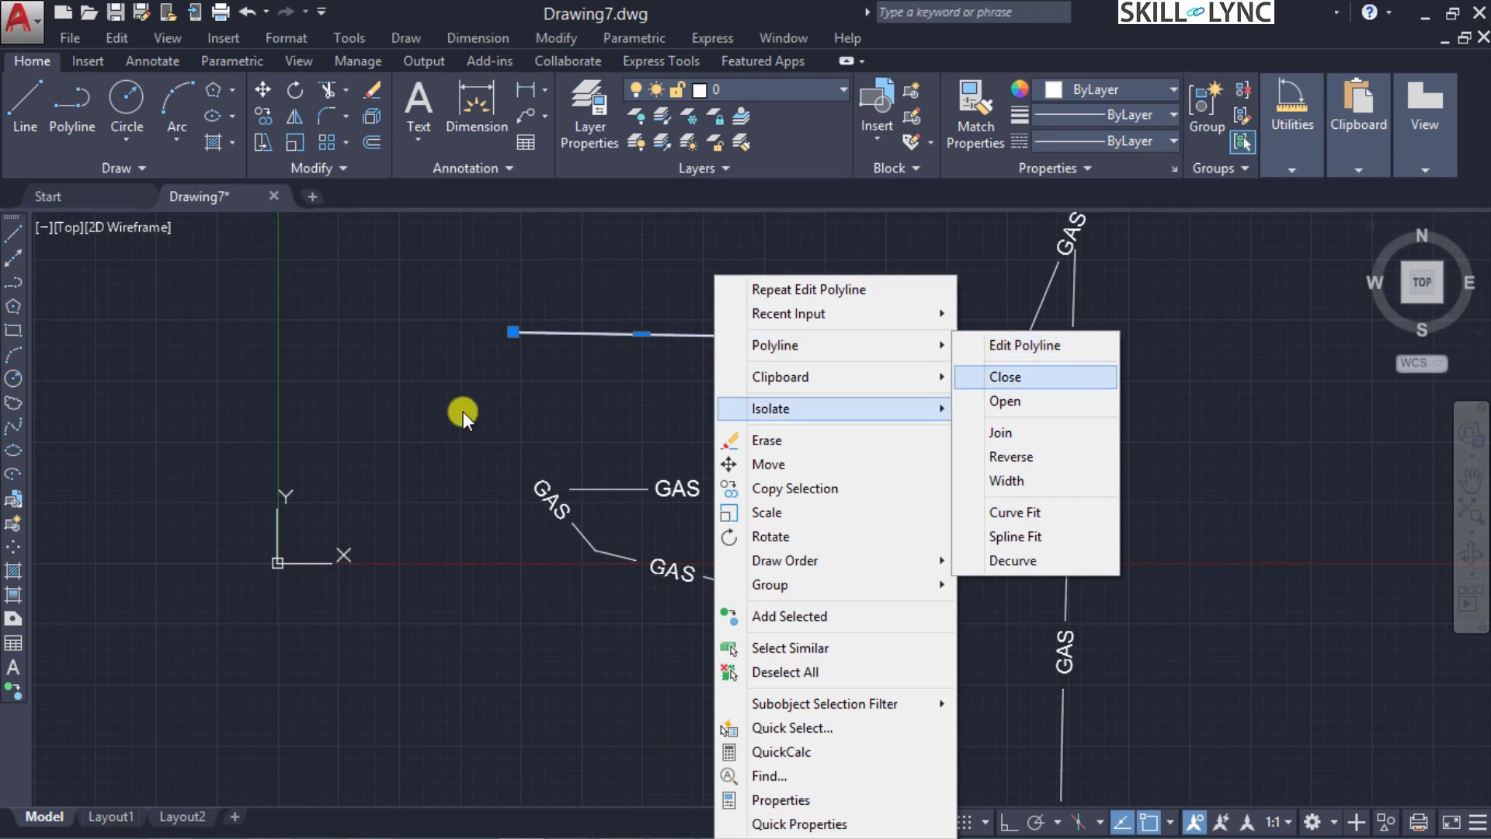
click(568, 349)
click(590, 330)
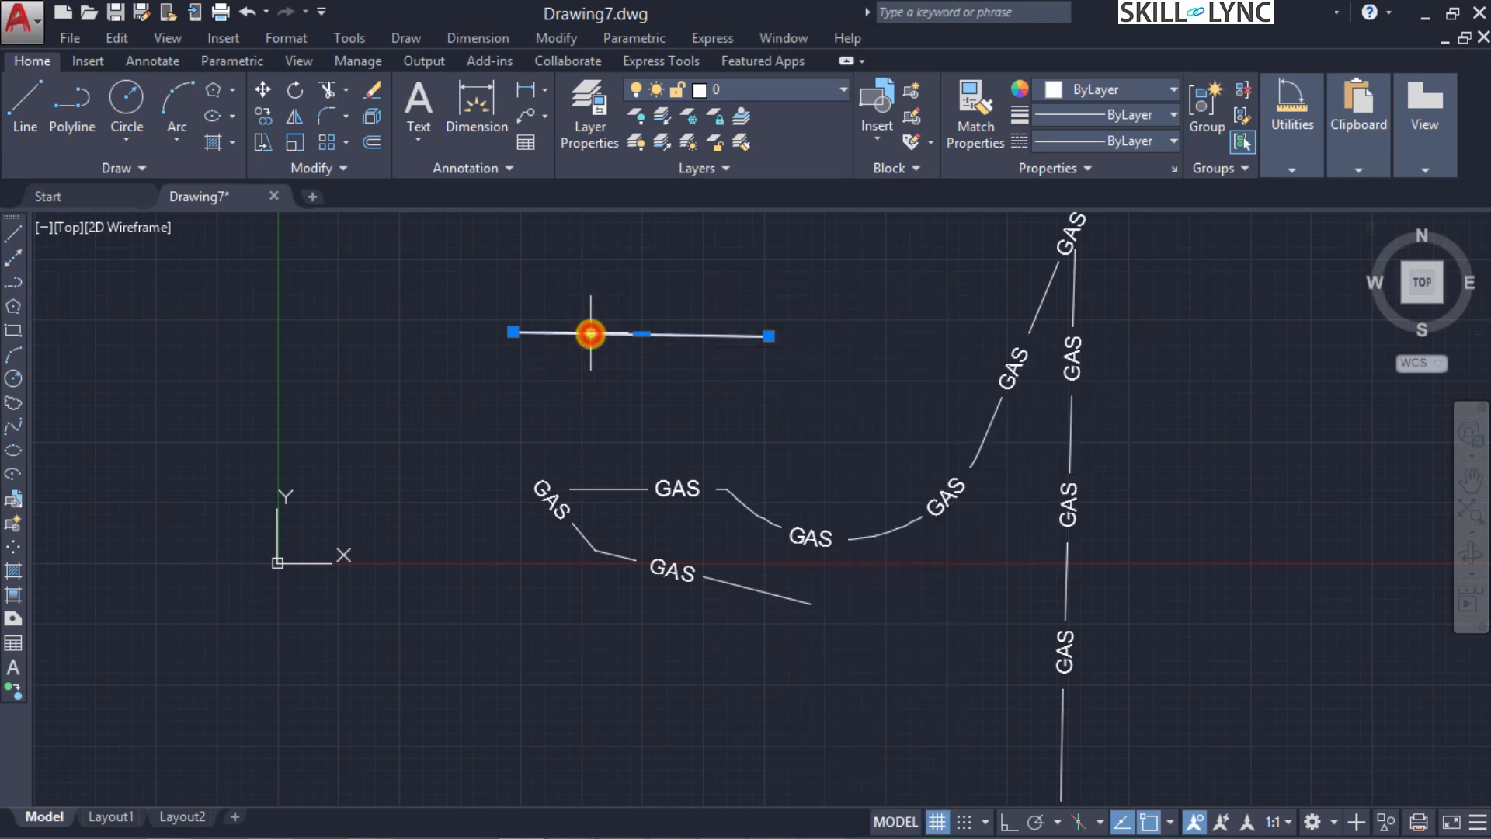
key(Delete)
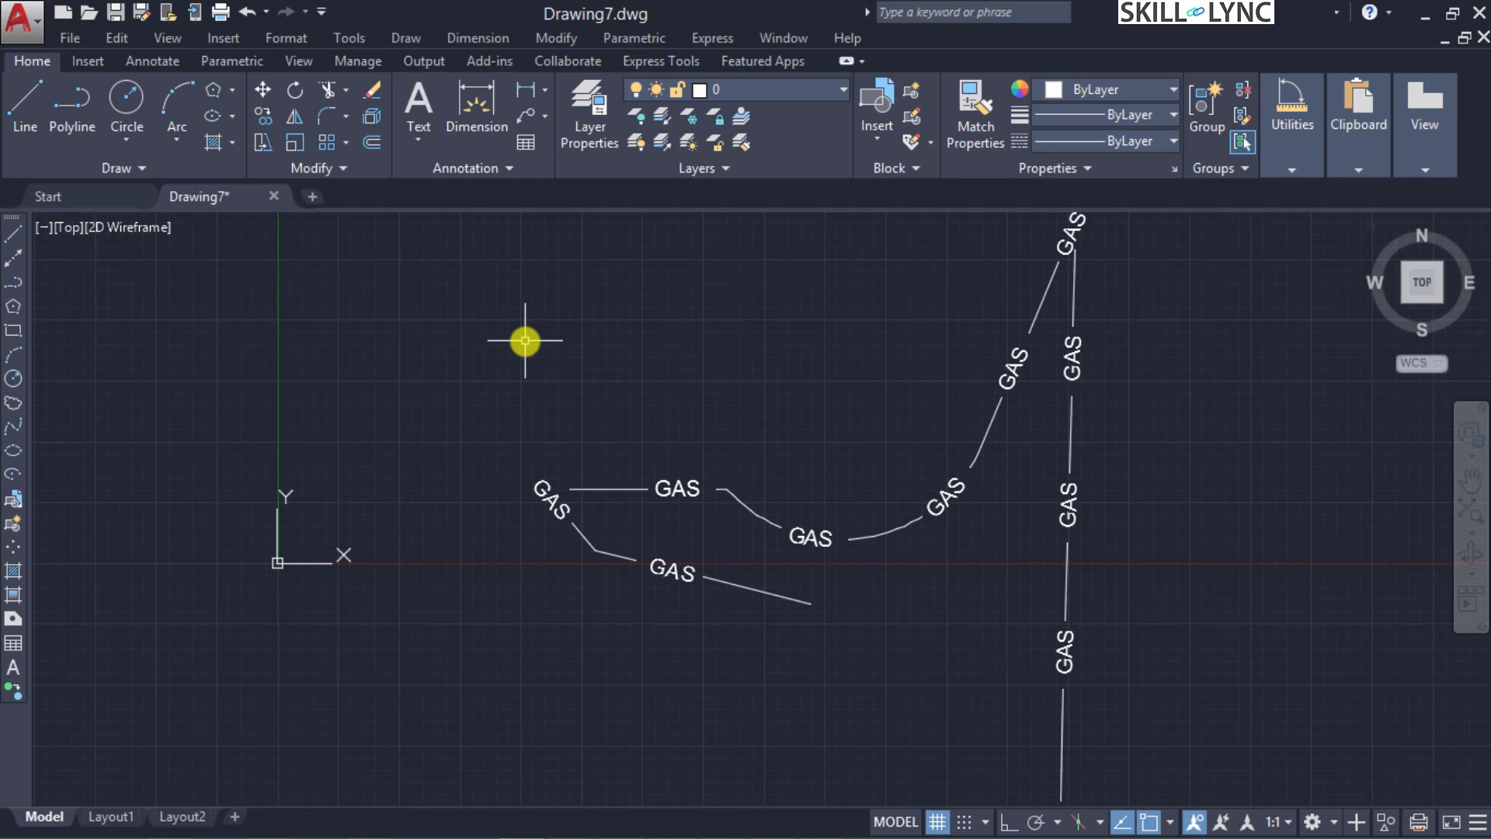
Draw a tapered, nearly horizontal polyline above the GAS_LINE polyline, with a starting width of 1 and a larger ending width
text(p)
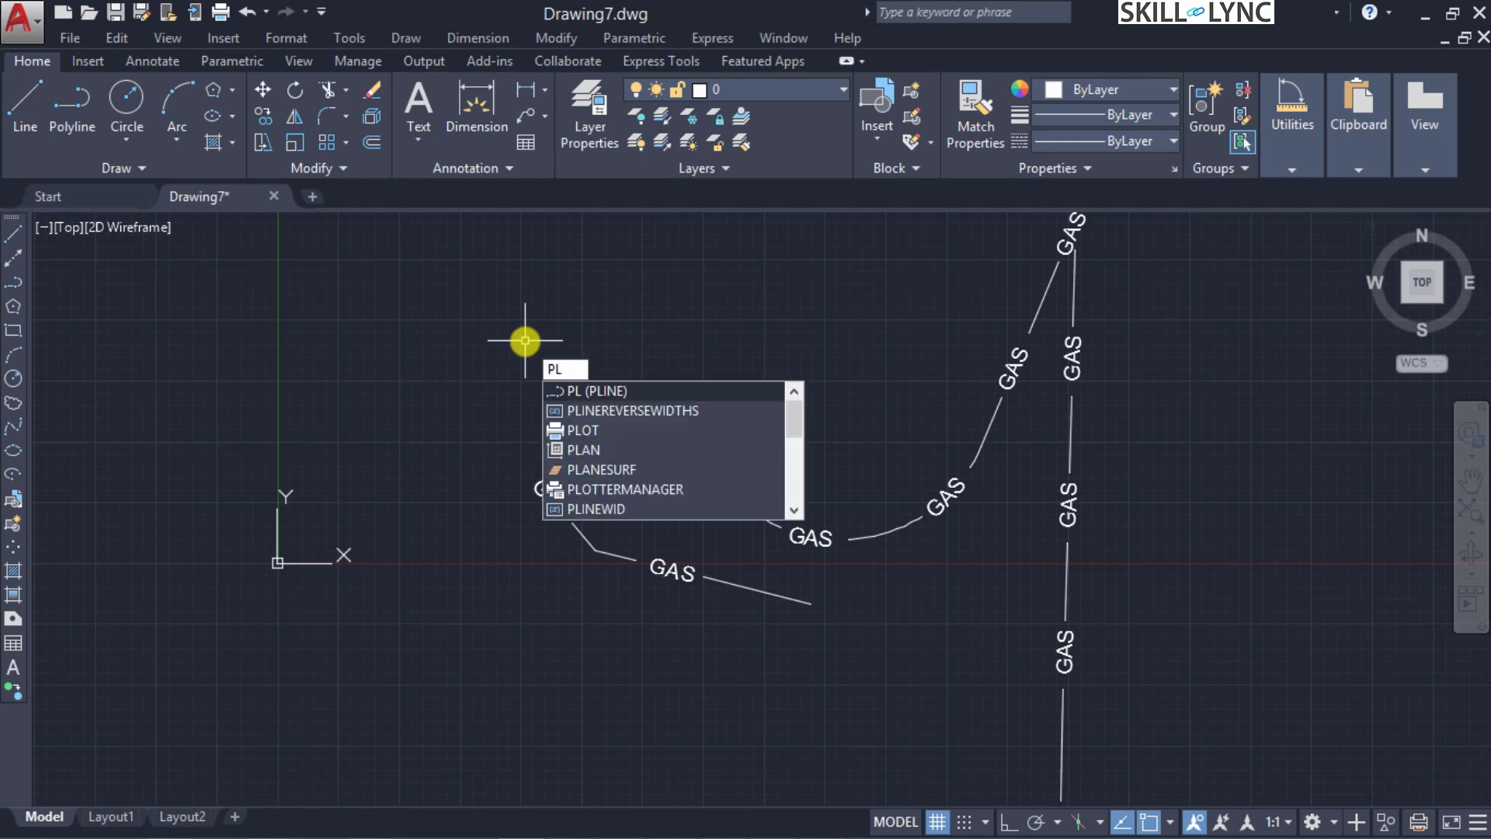
key(Return)
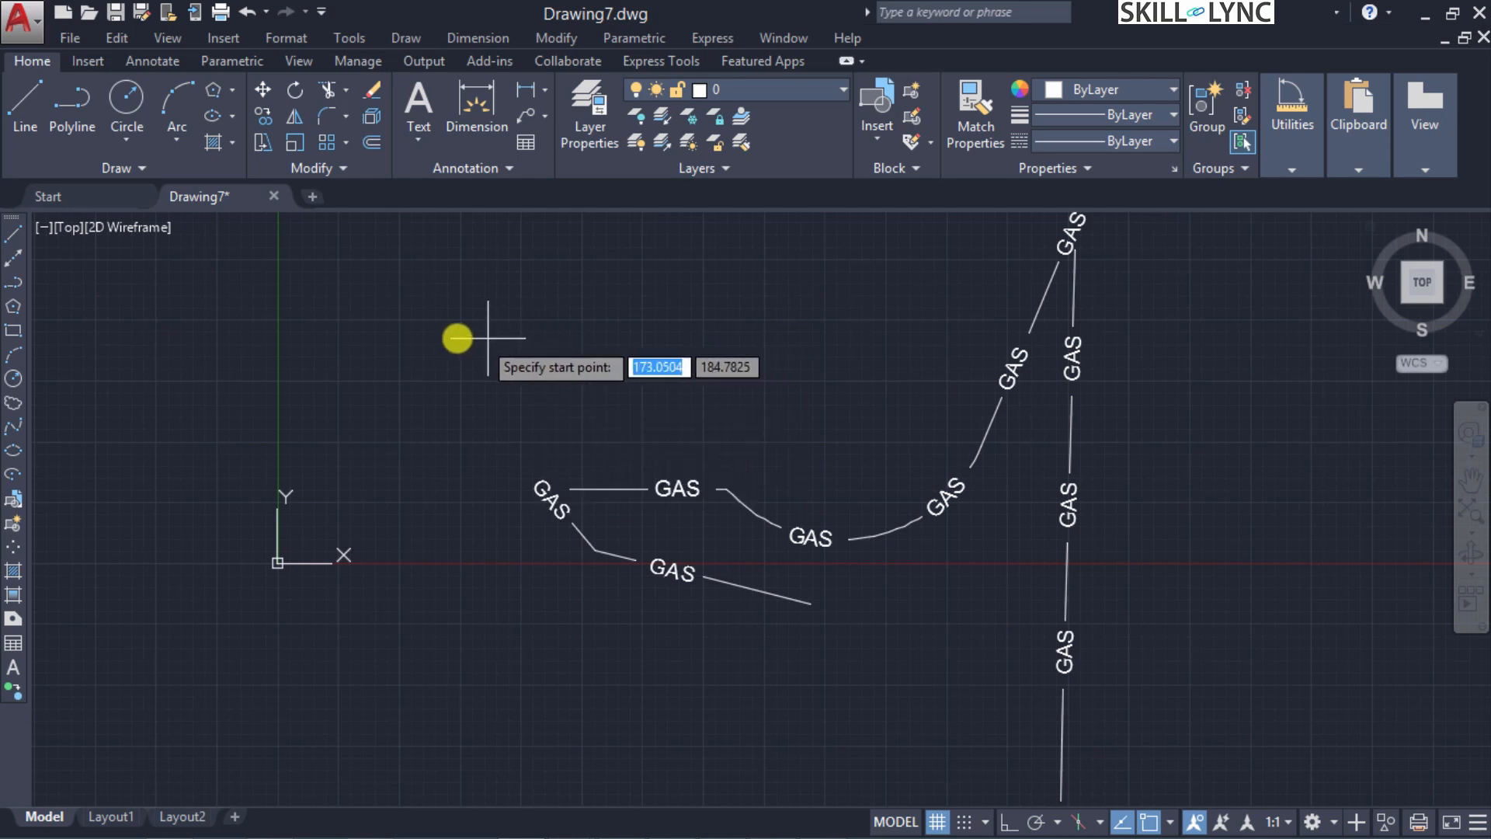
click(454, 333)
key(Down)
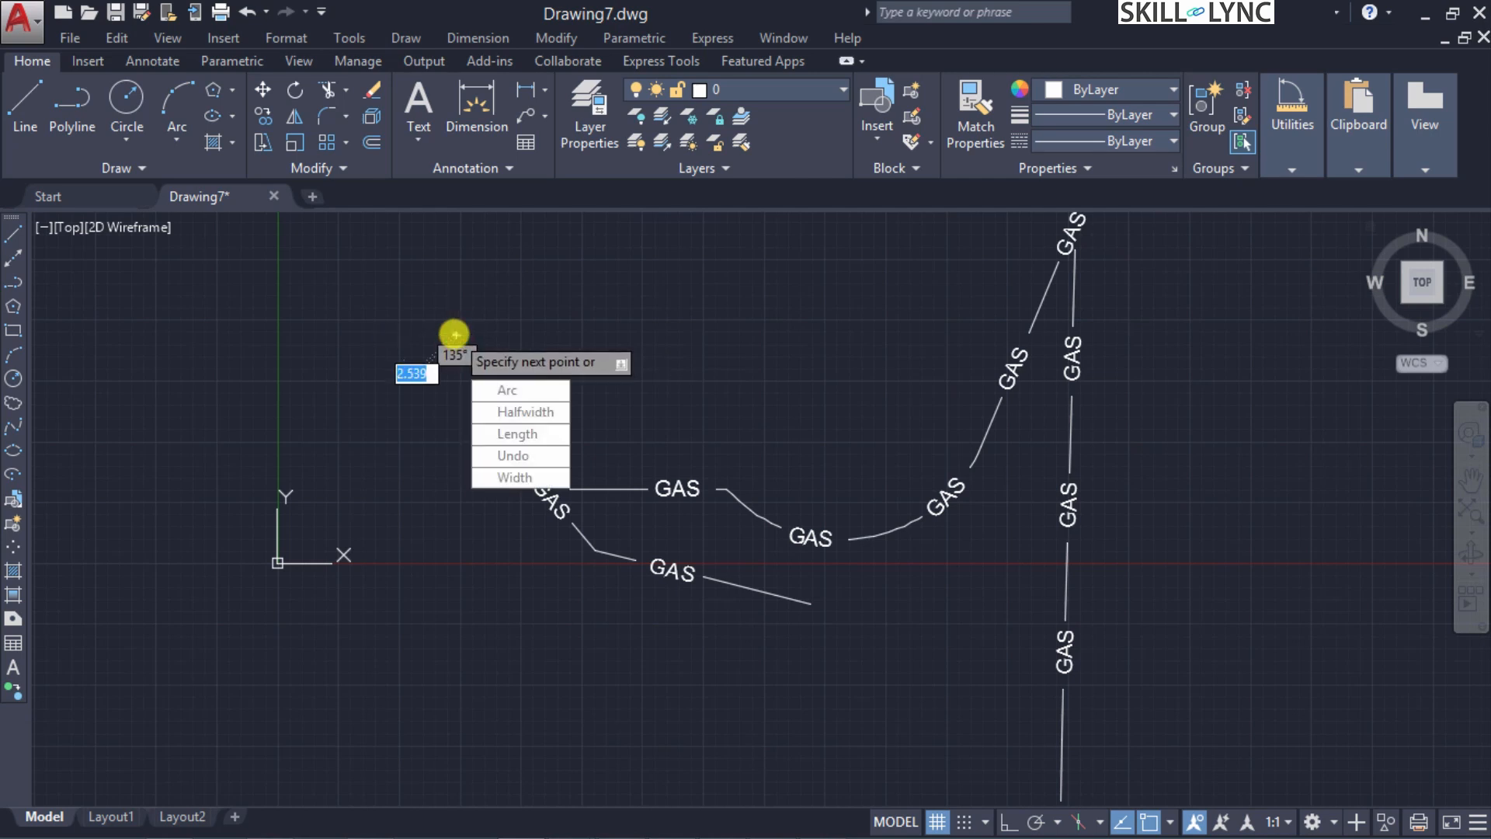
key(Return)
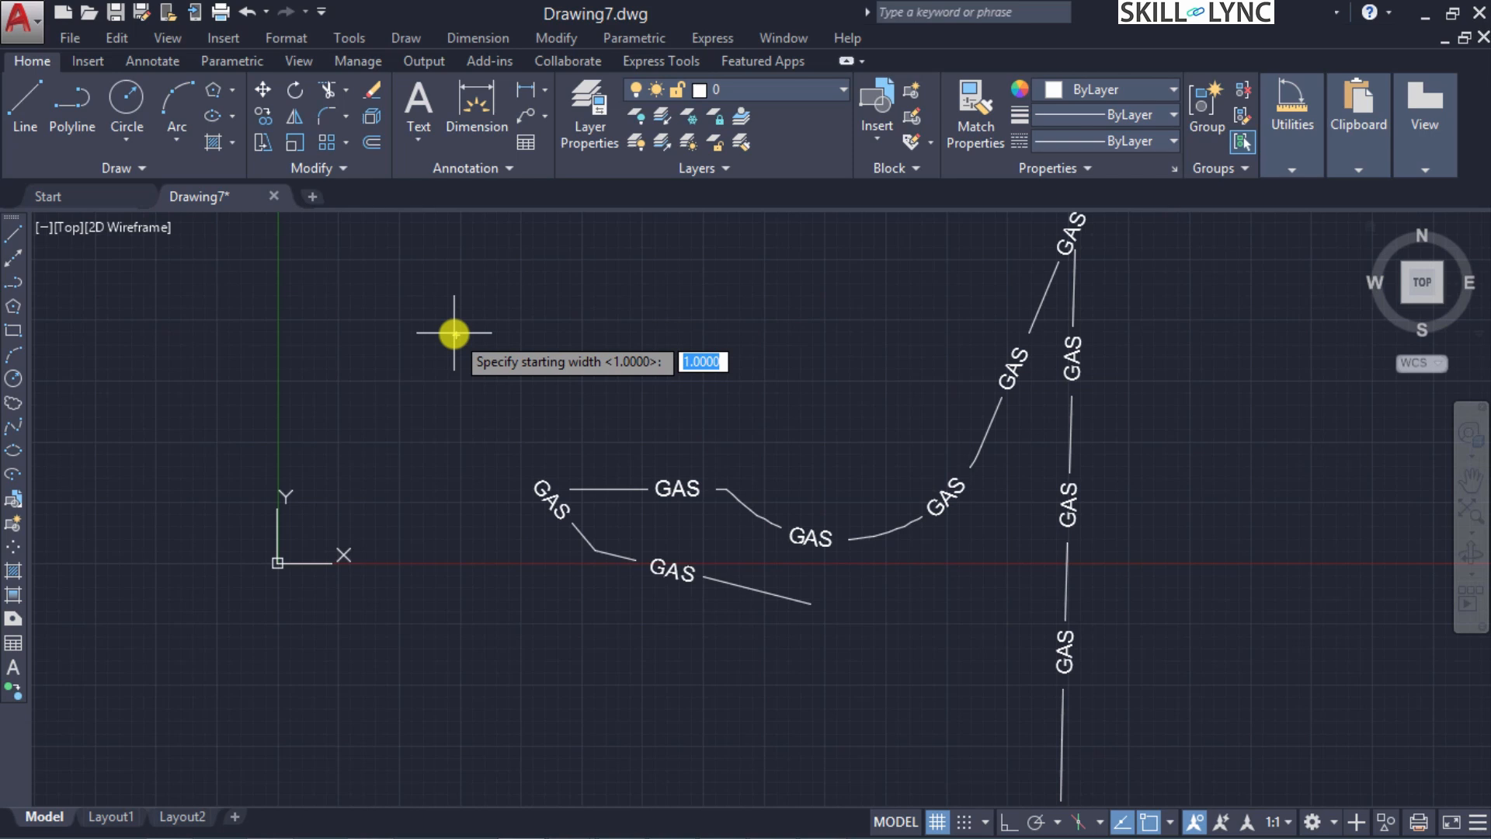
key(Return)
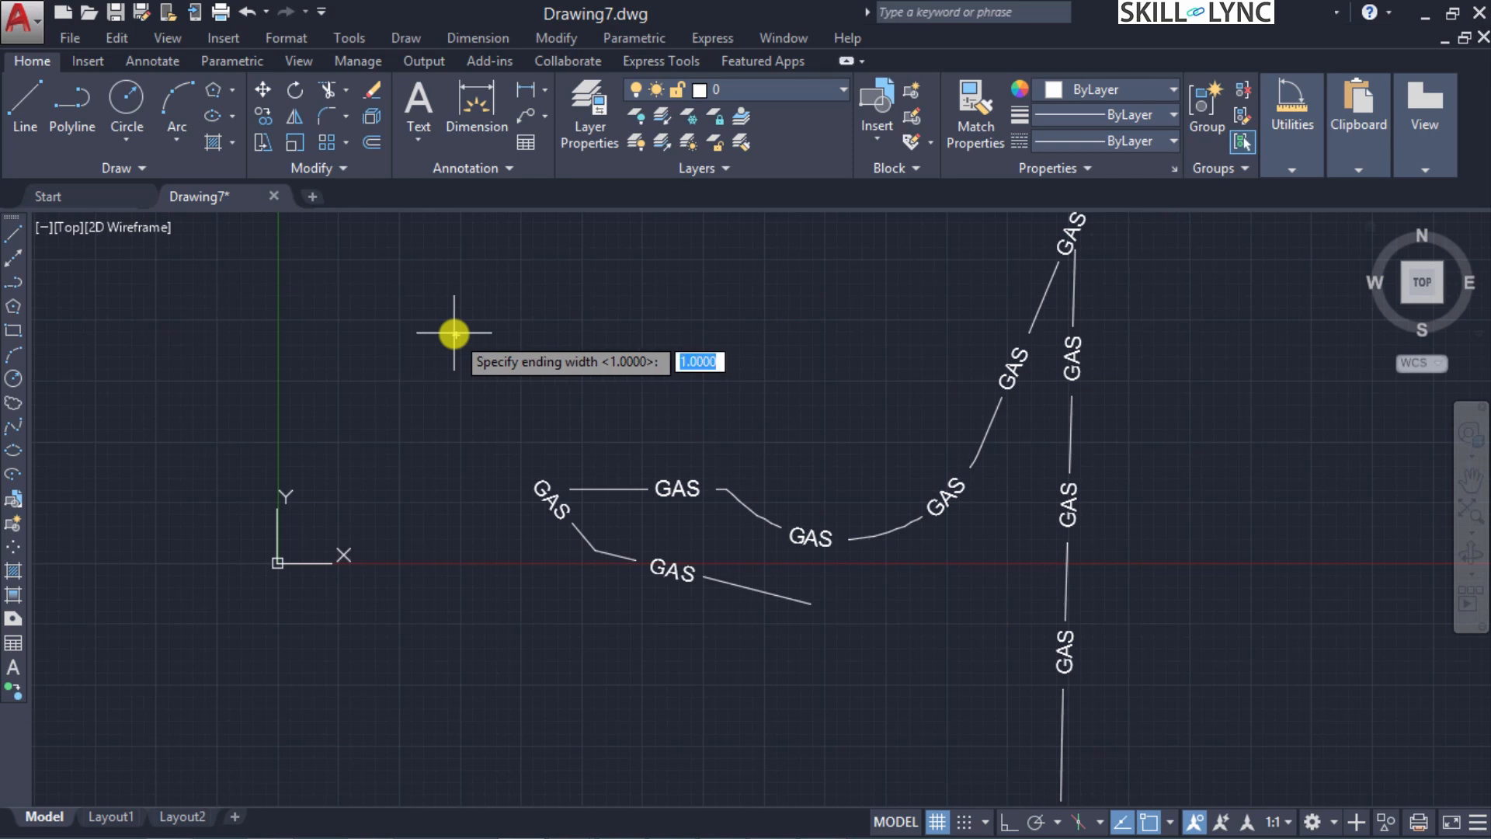
text(1)
key(Return)
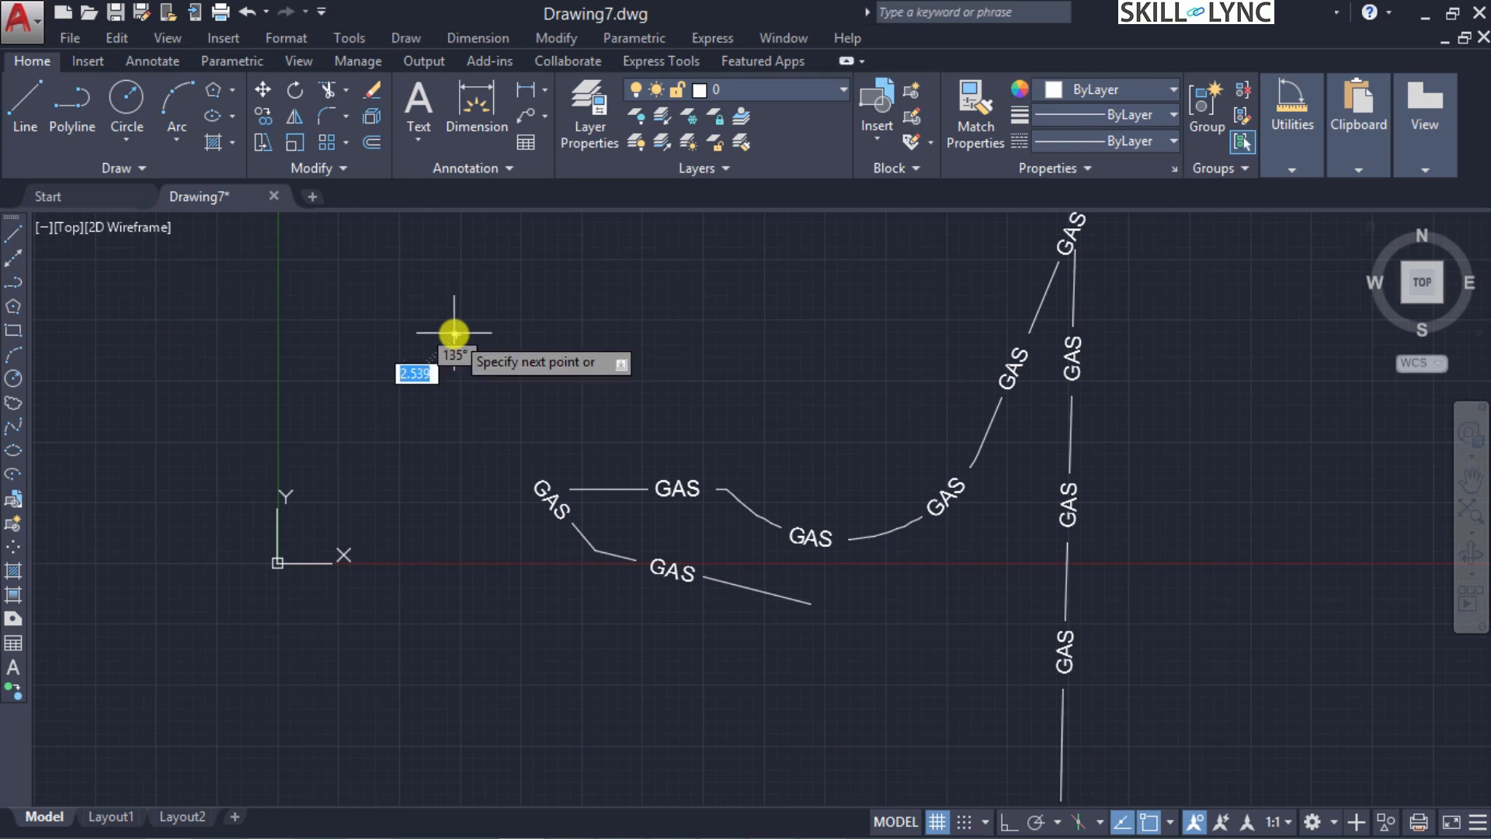
click(736, 330)
key(Return)
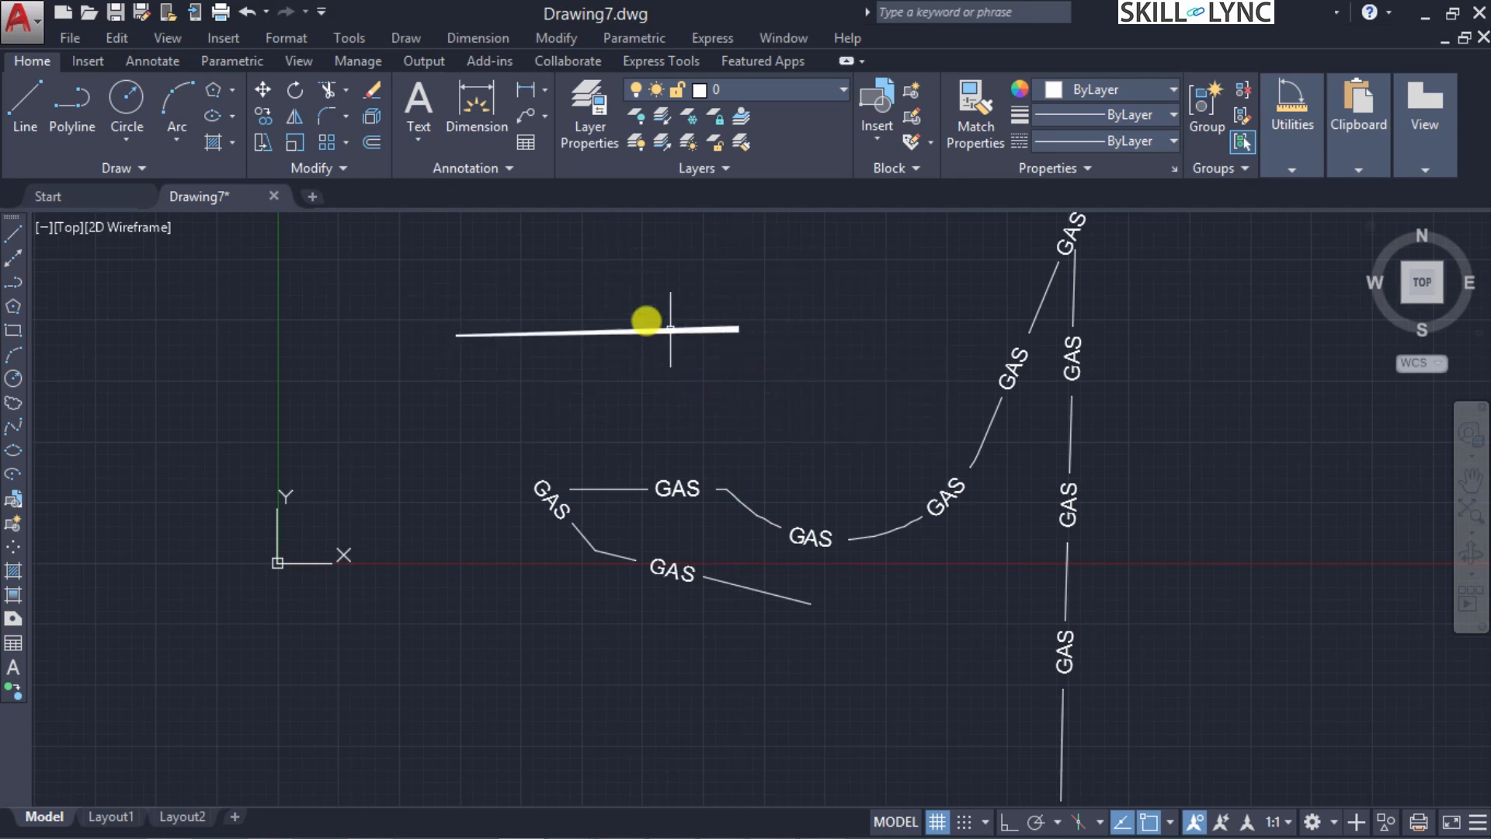
scroll(644, 311, up, 5)
scroll(652, 314, up, 2)
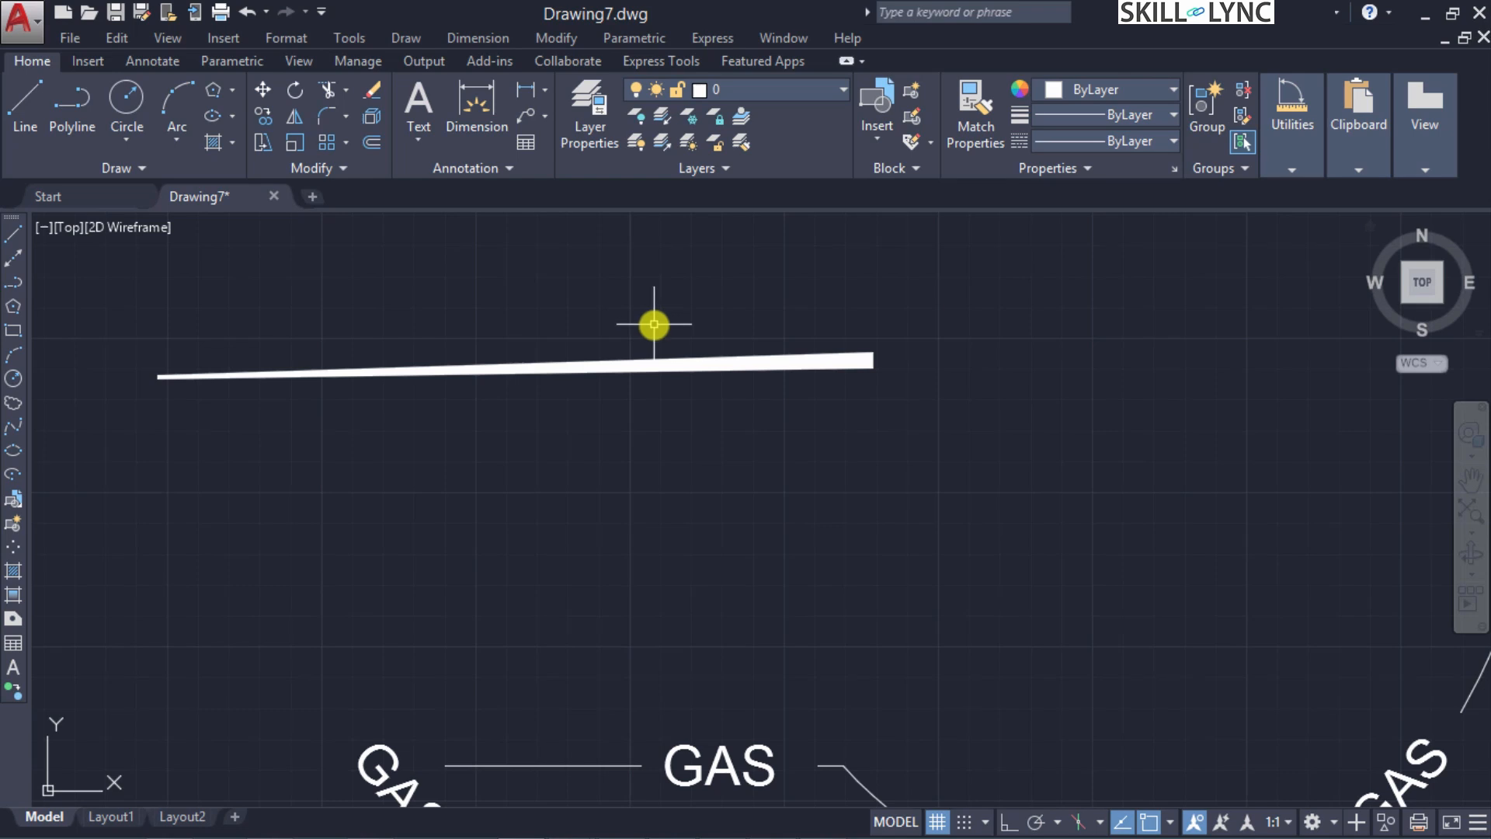
scroll(653, 322, down, 2)
click(713, 344)
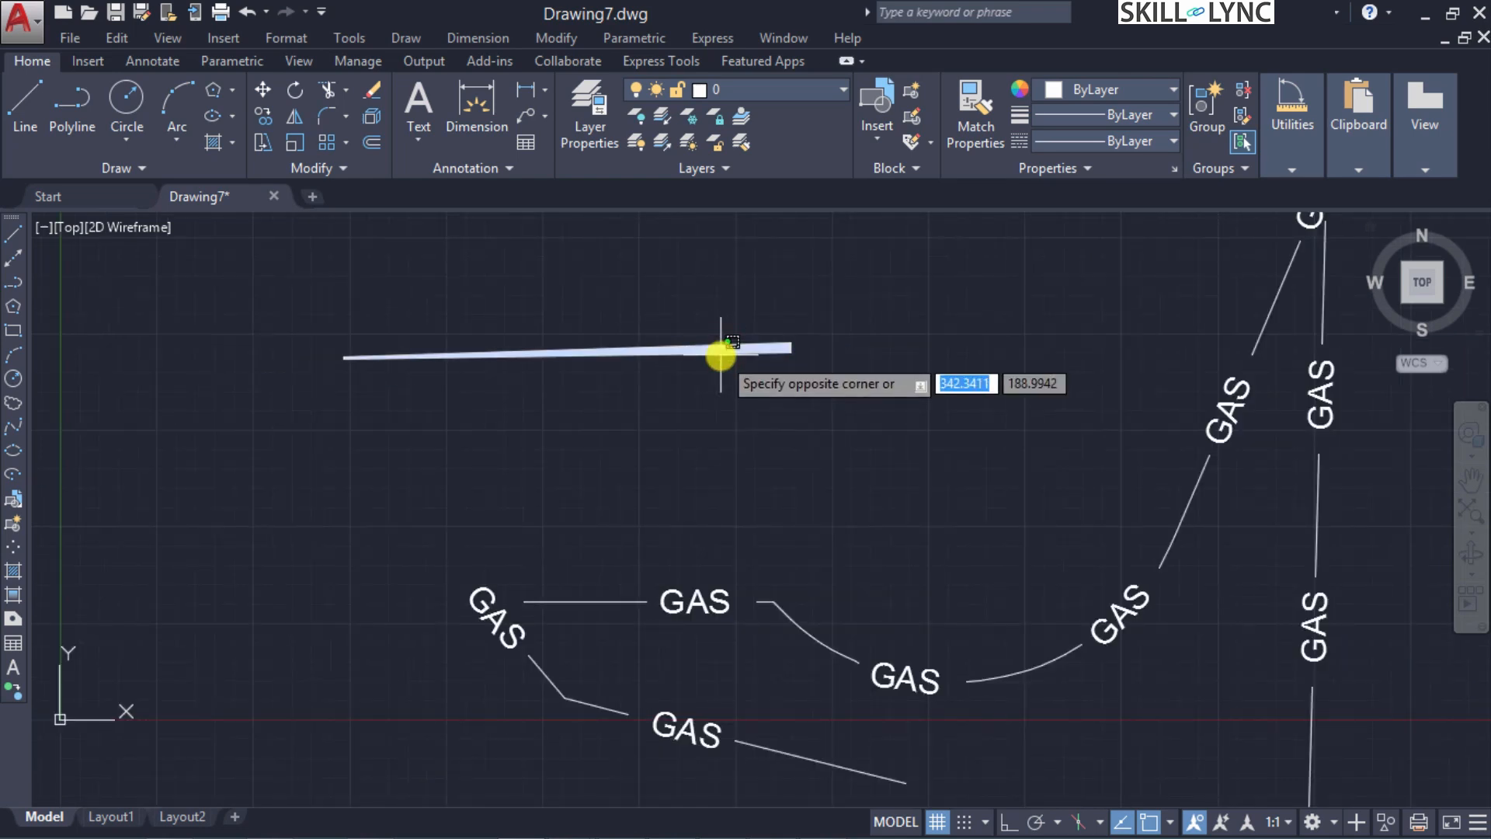
click(752, 350)
click(752, 350)
click(779, 338)
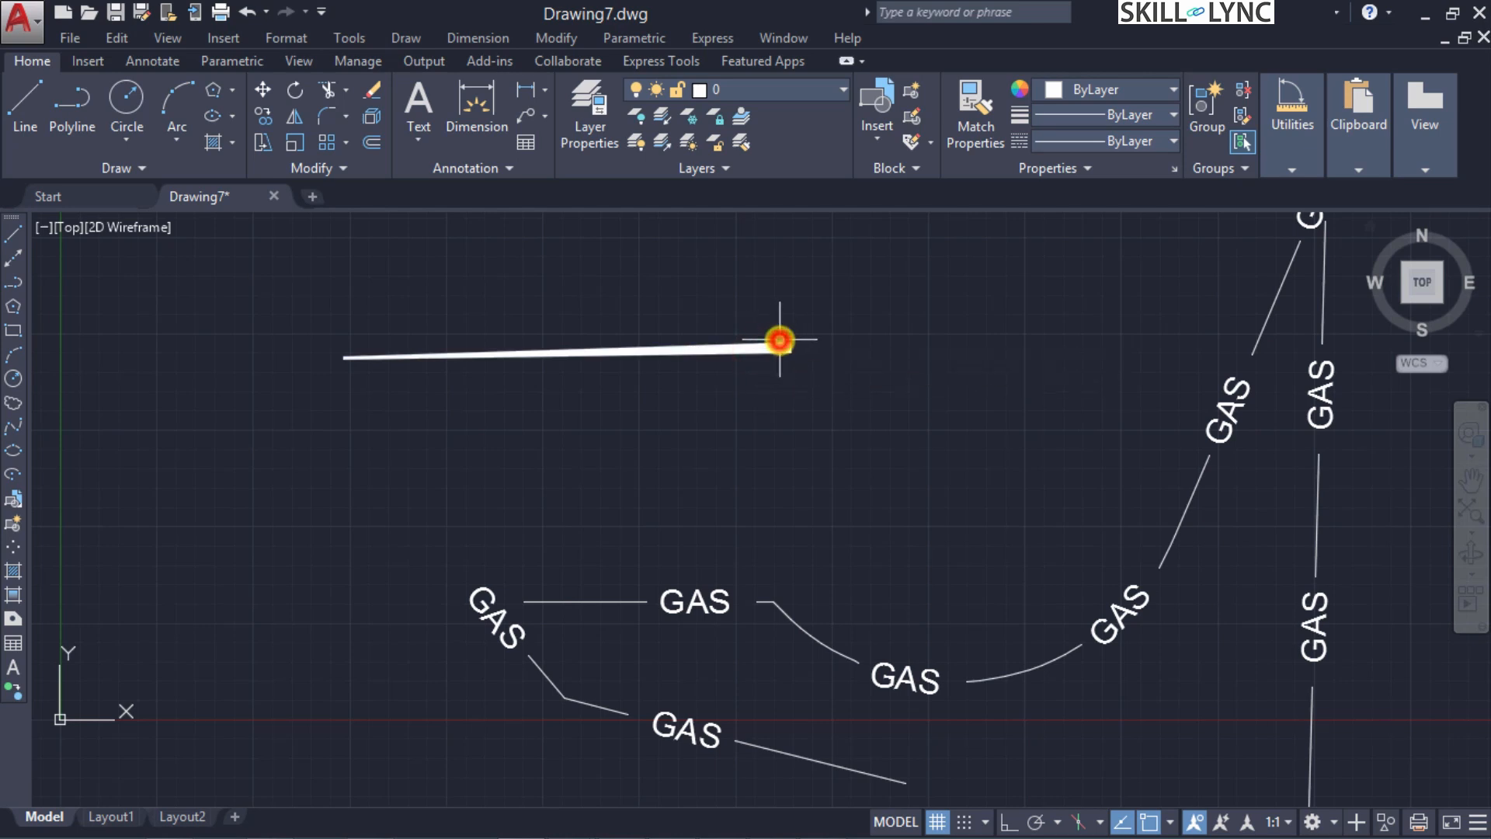
text(PLINE)
key(Up)
key(Return)
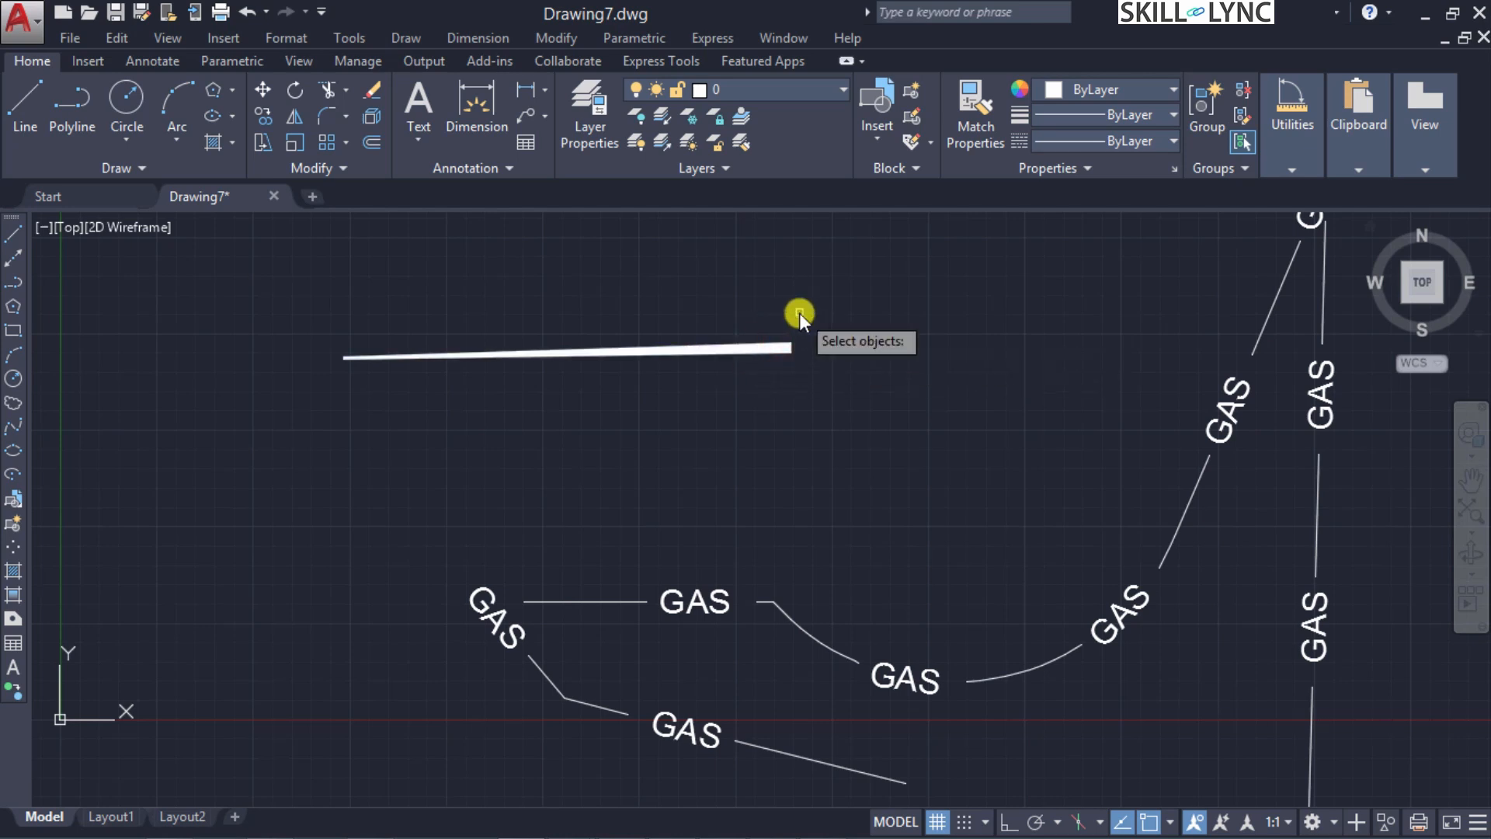
key(Escape)
Reverse the tapered polyline with the PEDIT Reverse option and end the edit
key(Up)
key(Up)
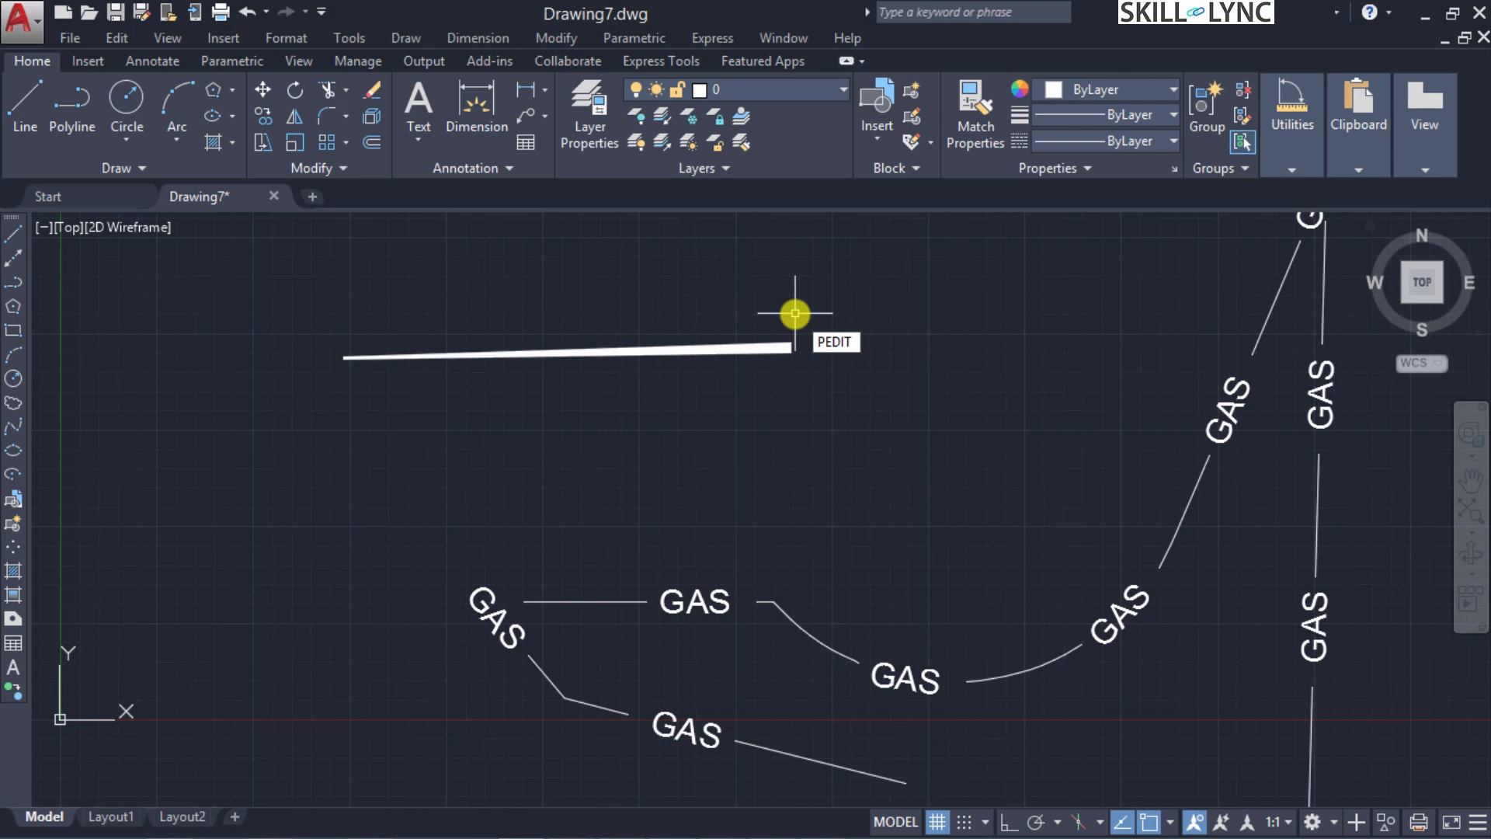
key(Return)
click(769, 346)
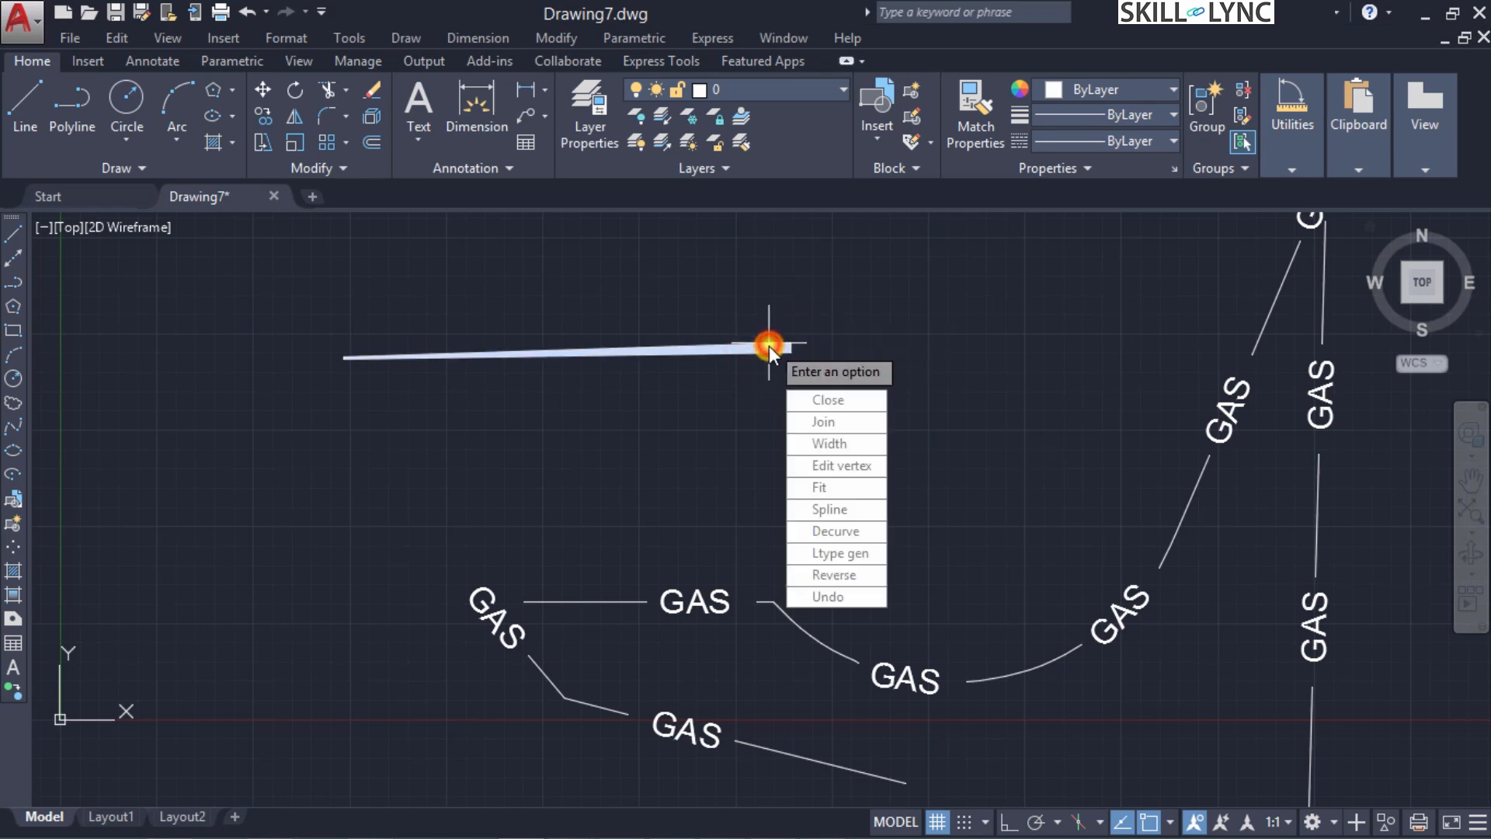
click(832, 575)
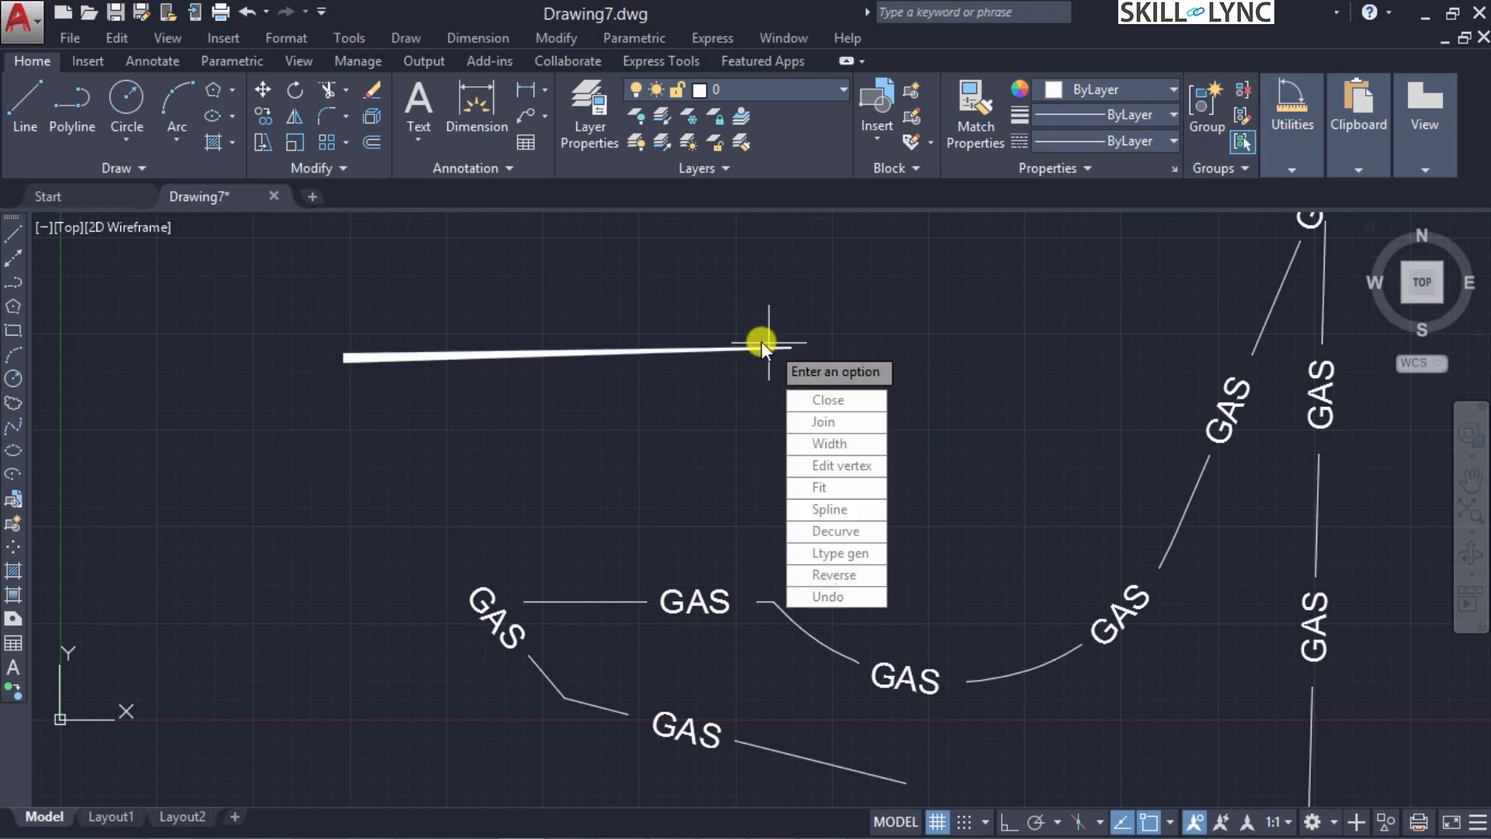
key(Escape)
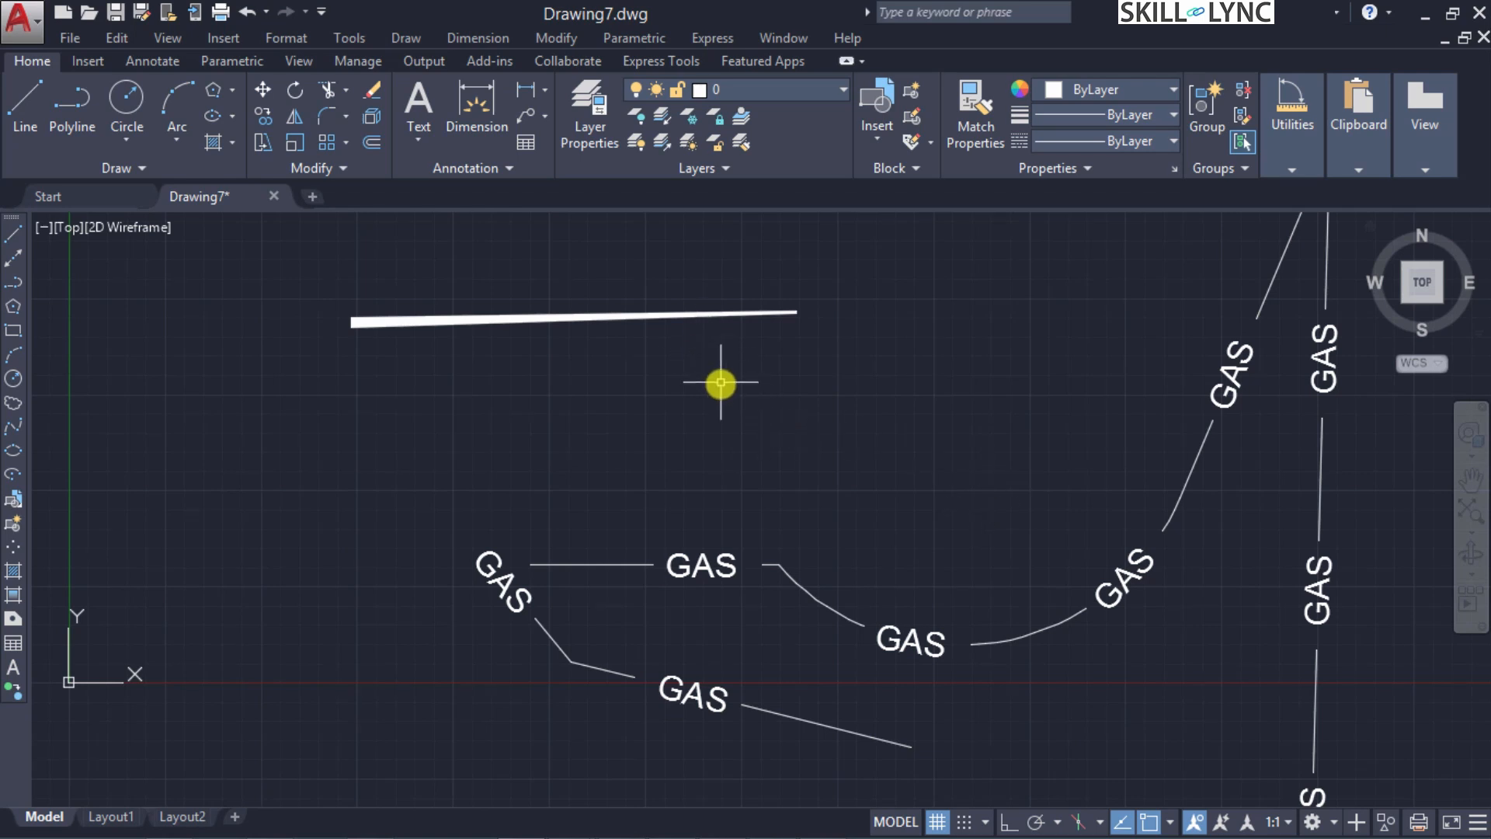
Call up the MIRRTEXT system variable and accept the value 0
text(MIRROR)
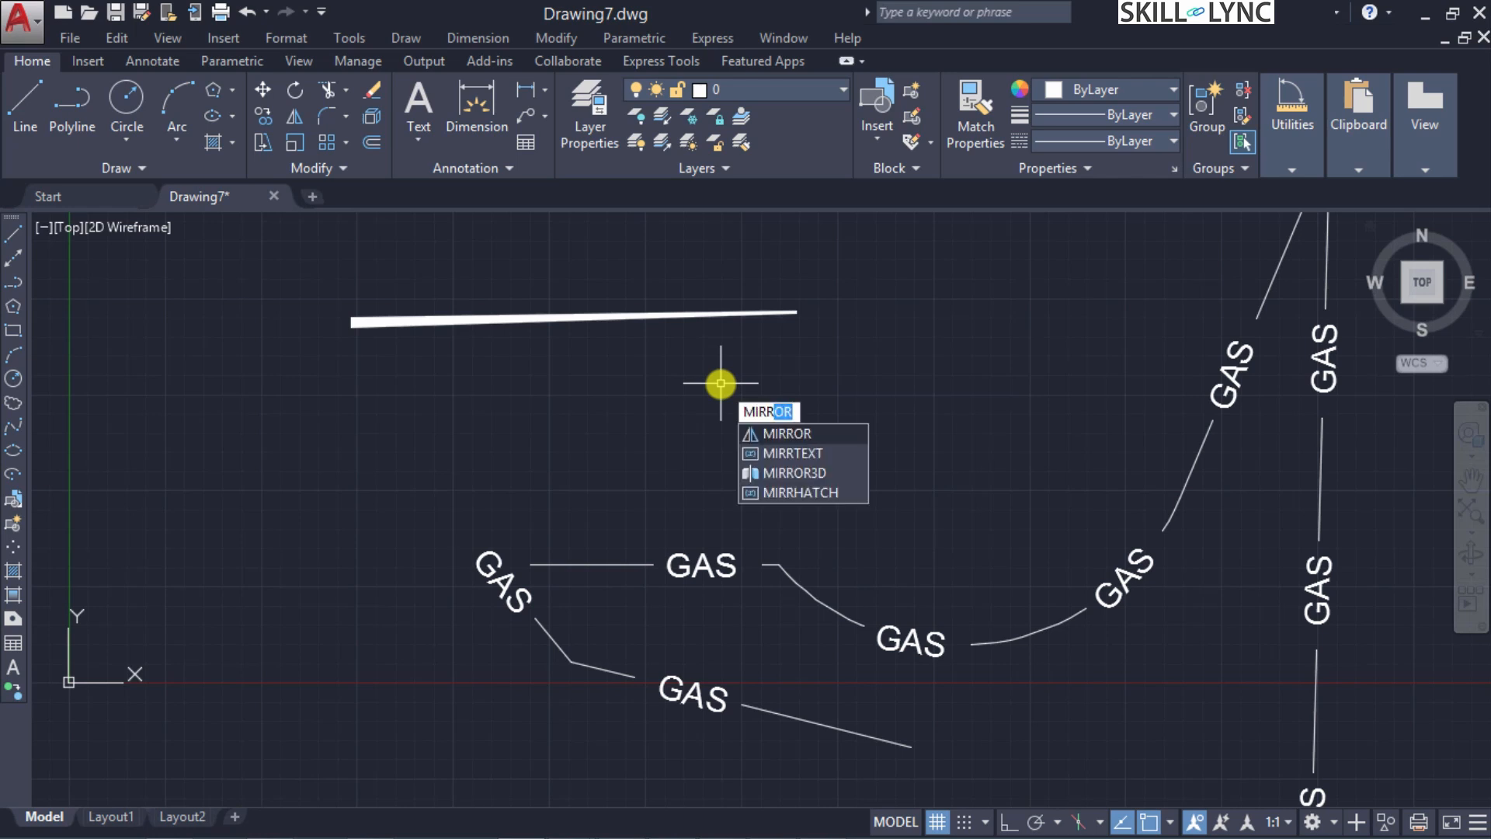
key(Down)
key(Return)
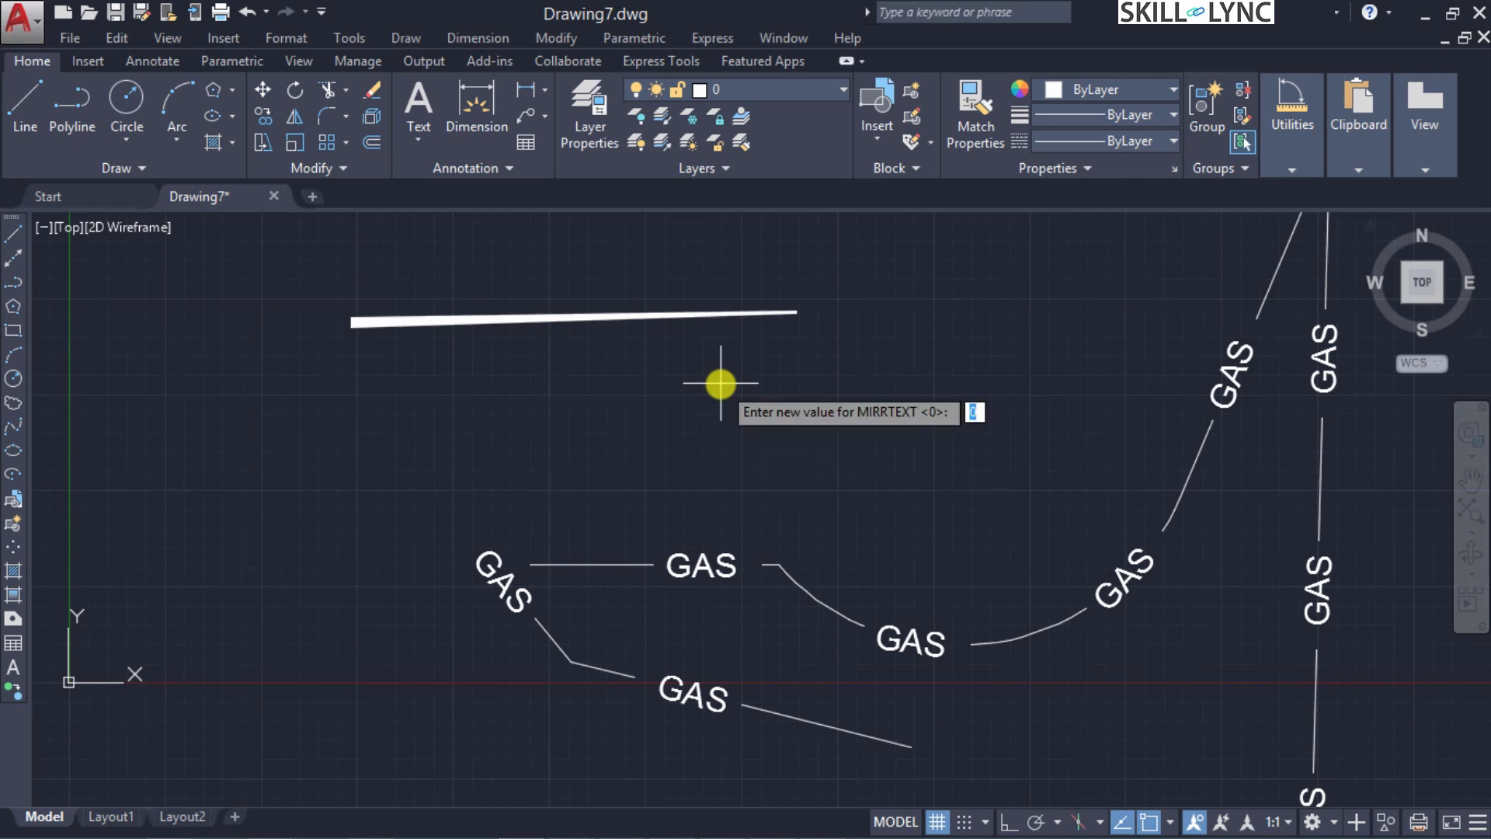
key(Return)
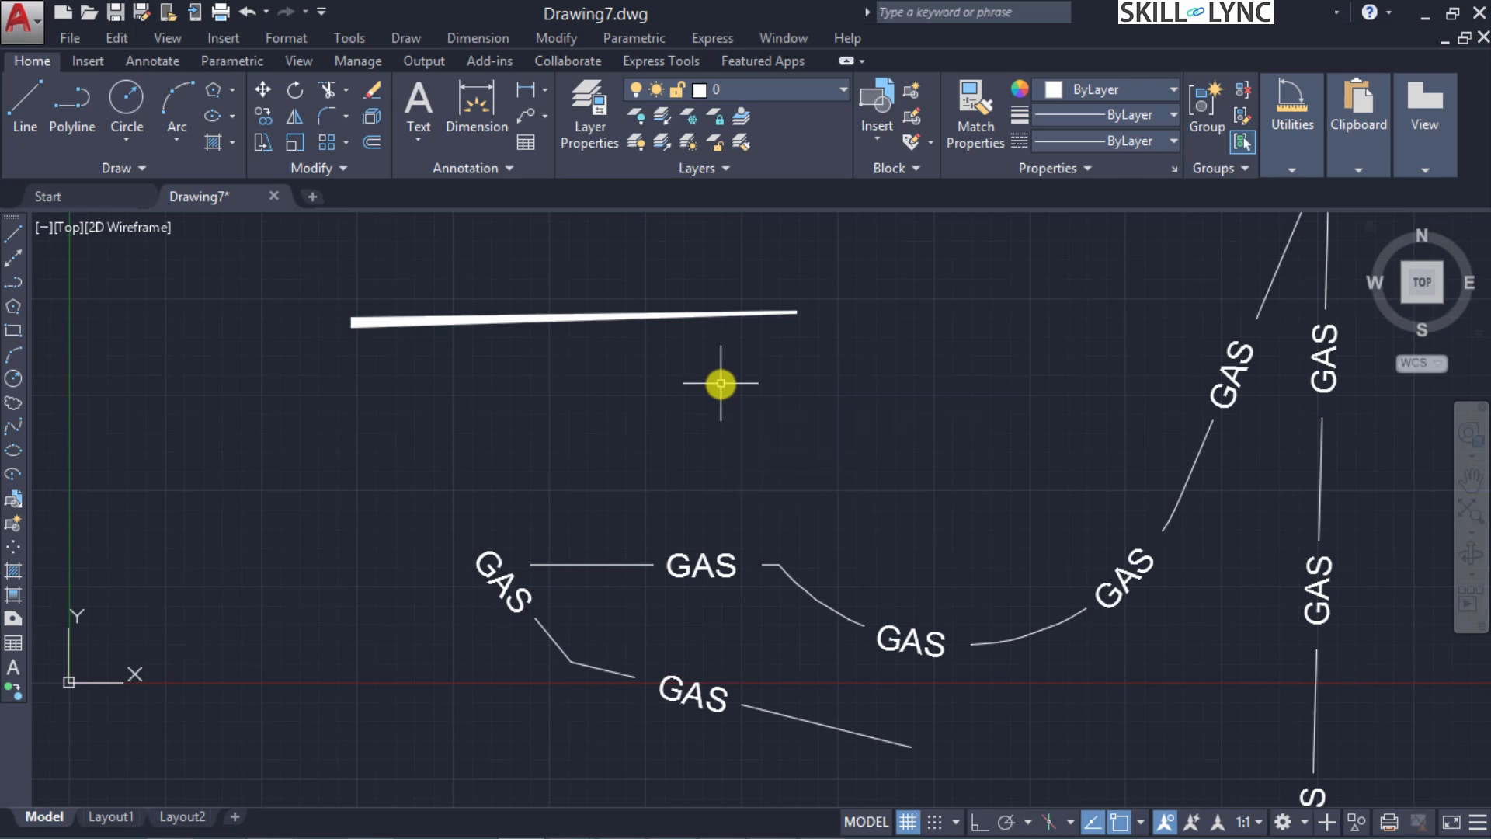
Apply the polyline Reverse operation to the GAS_LINE polyline twice in succession
click(687, 569)
right_click(687, 569)
mouse_move(884, 81)
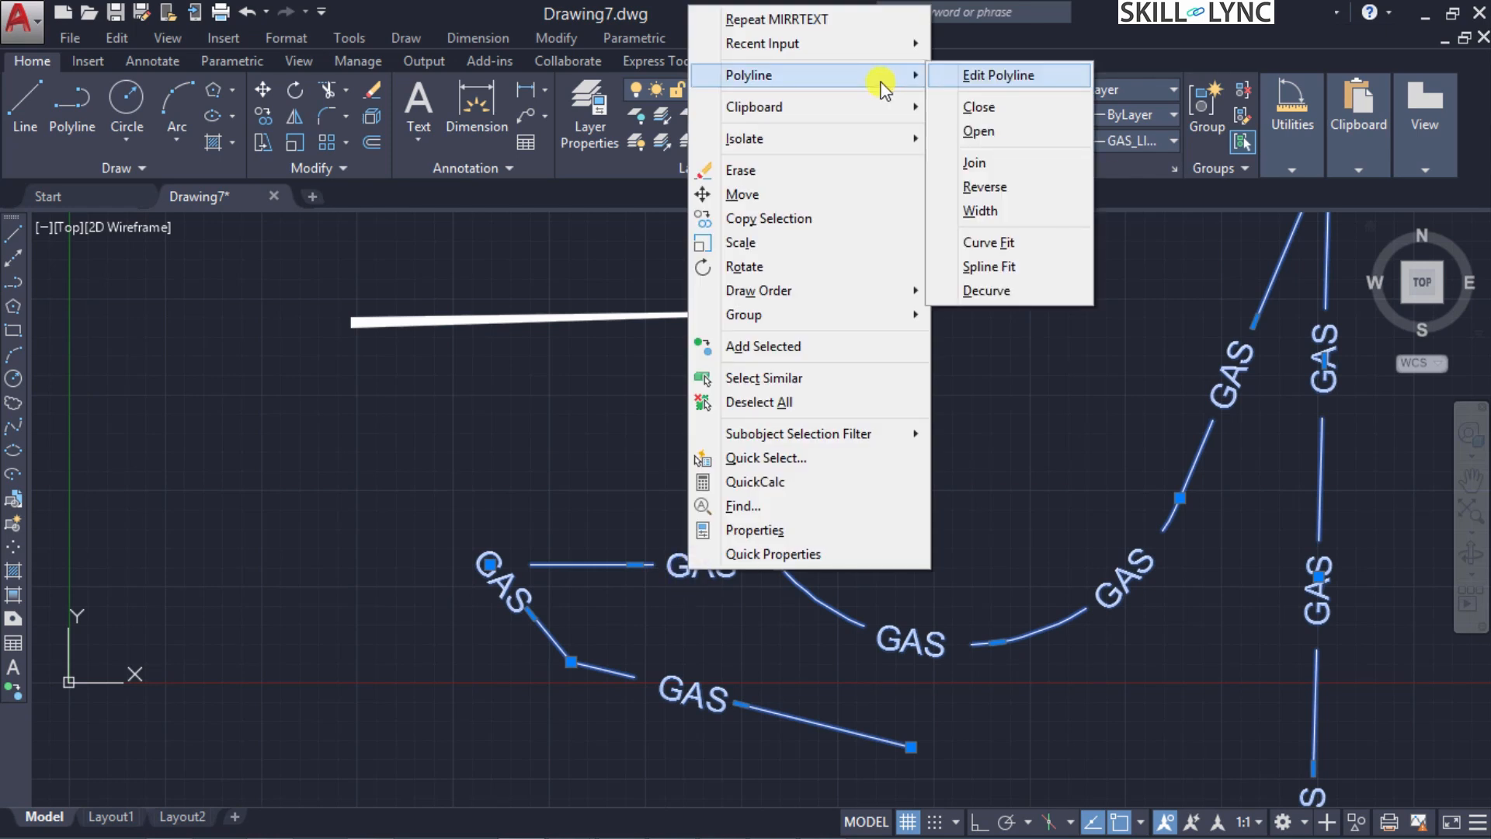
click(1029, 188)
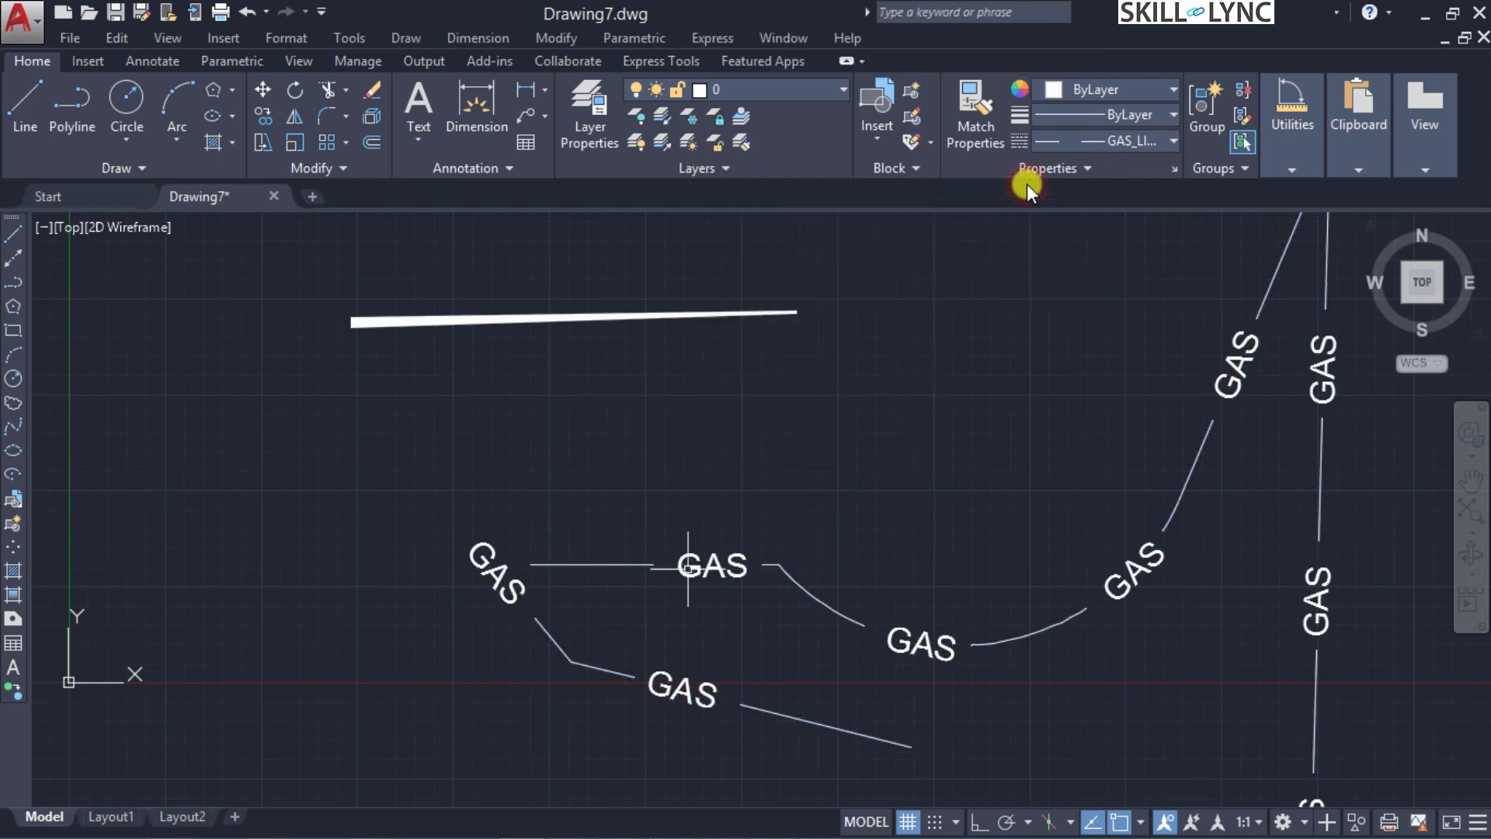
click(703, 565)
right_click(702, 564)
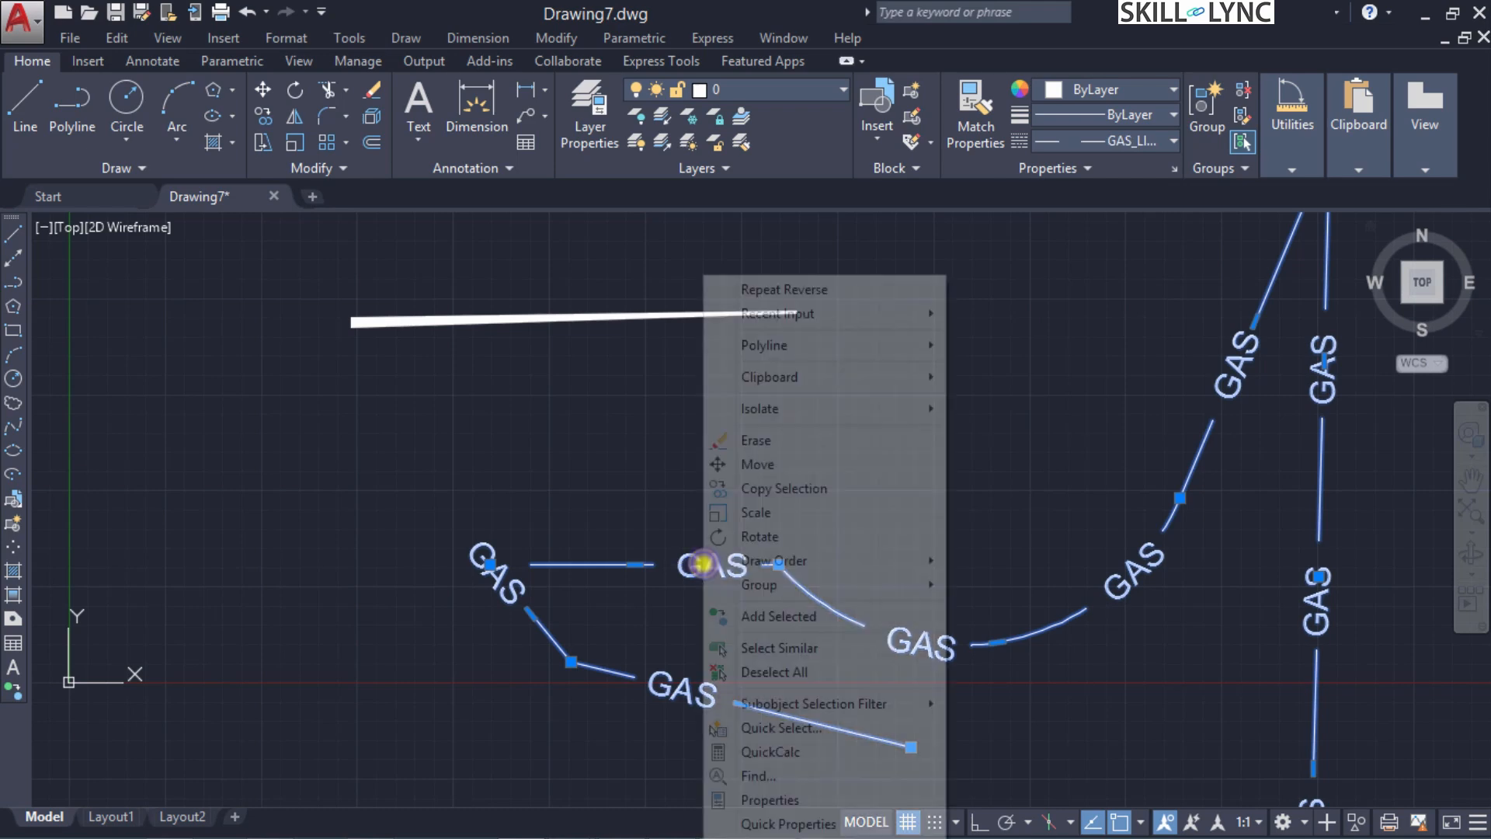
mouse_move(916, 345)
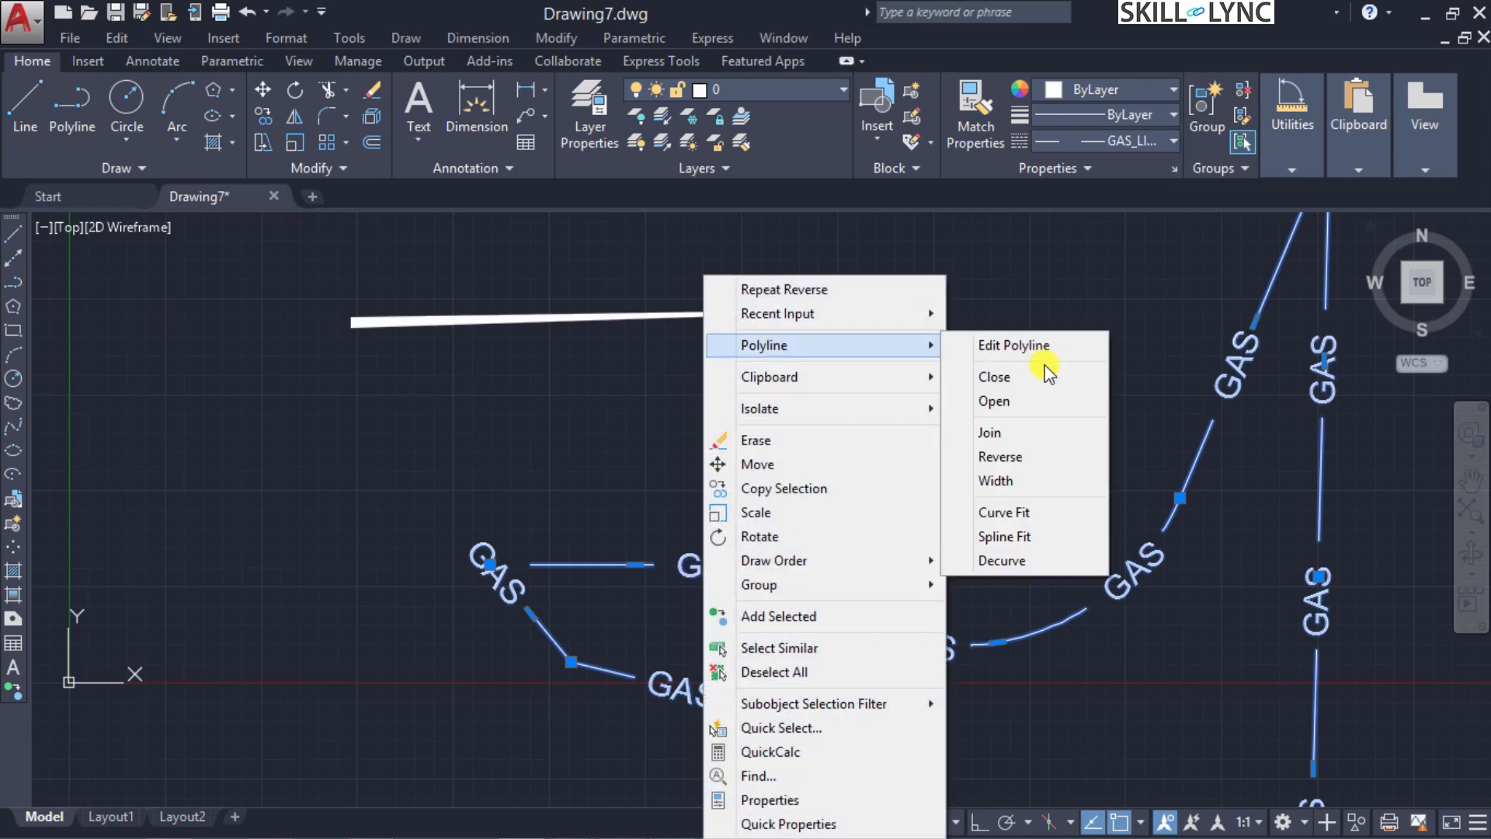
click(1052, 458)
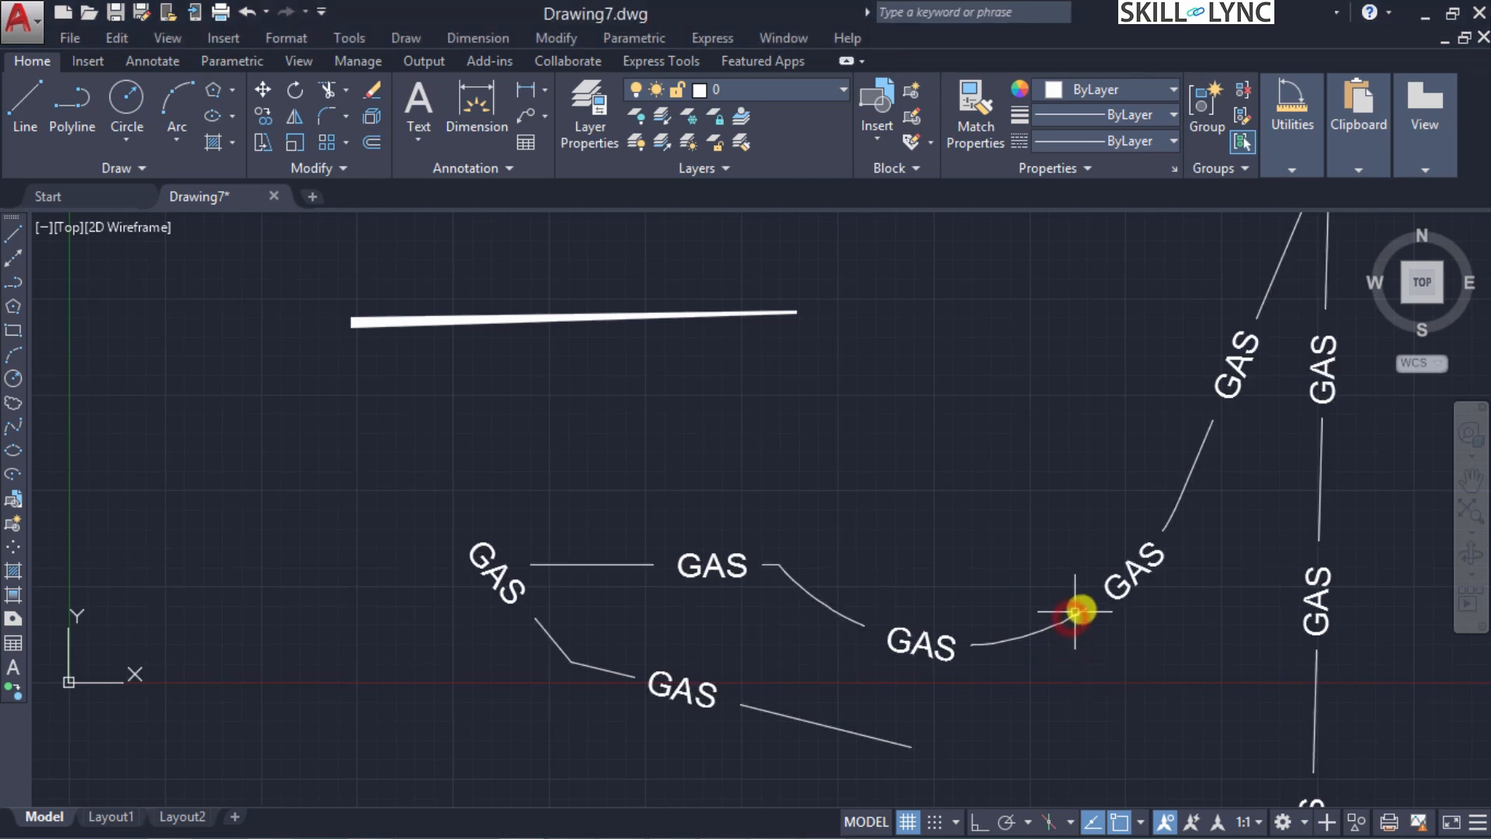
Change the linetype of the joined GAS_LINE polyline to ByLayer
click(1116, 588)
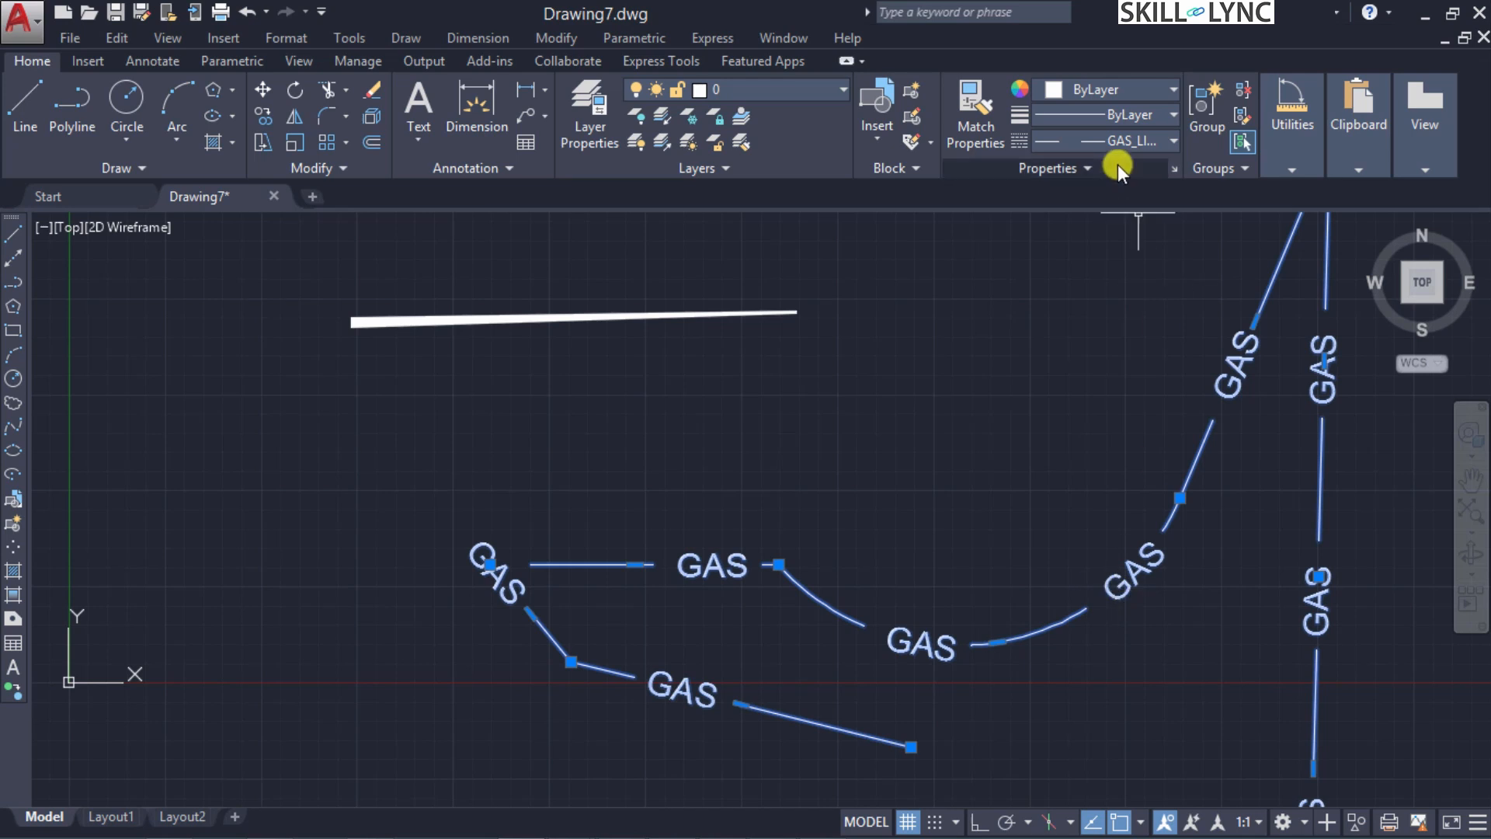
click(1129, 143)
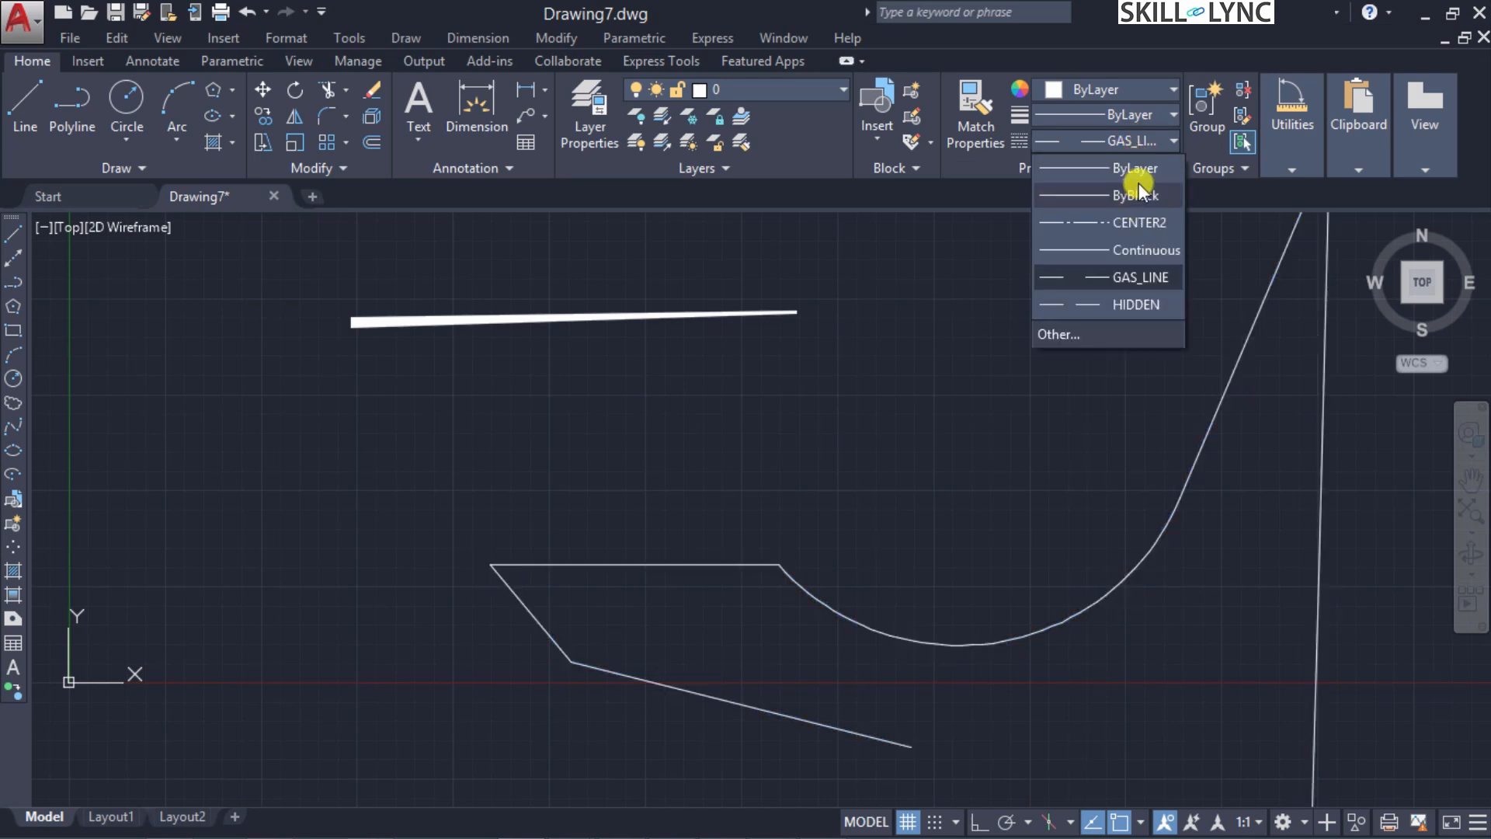
click(1136, 169)
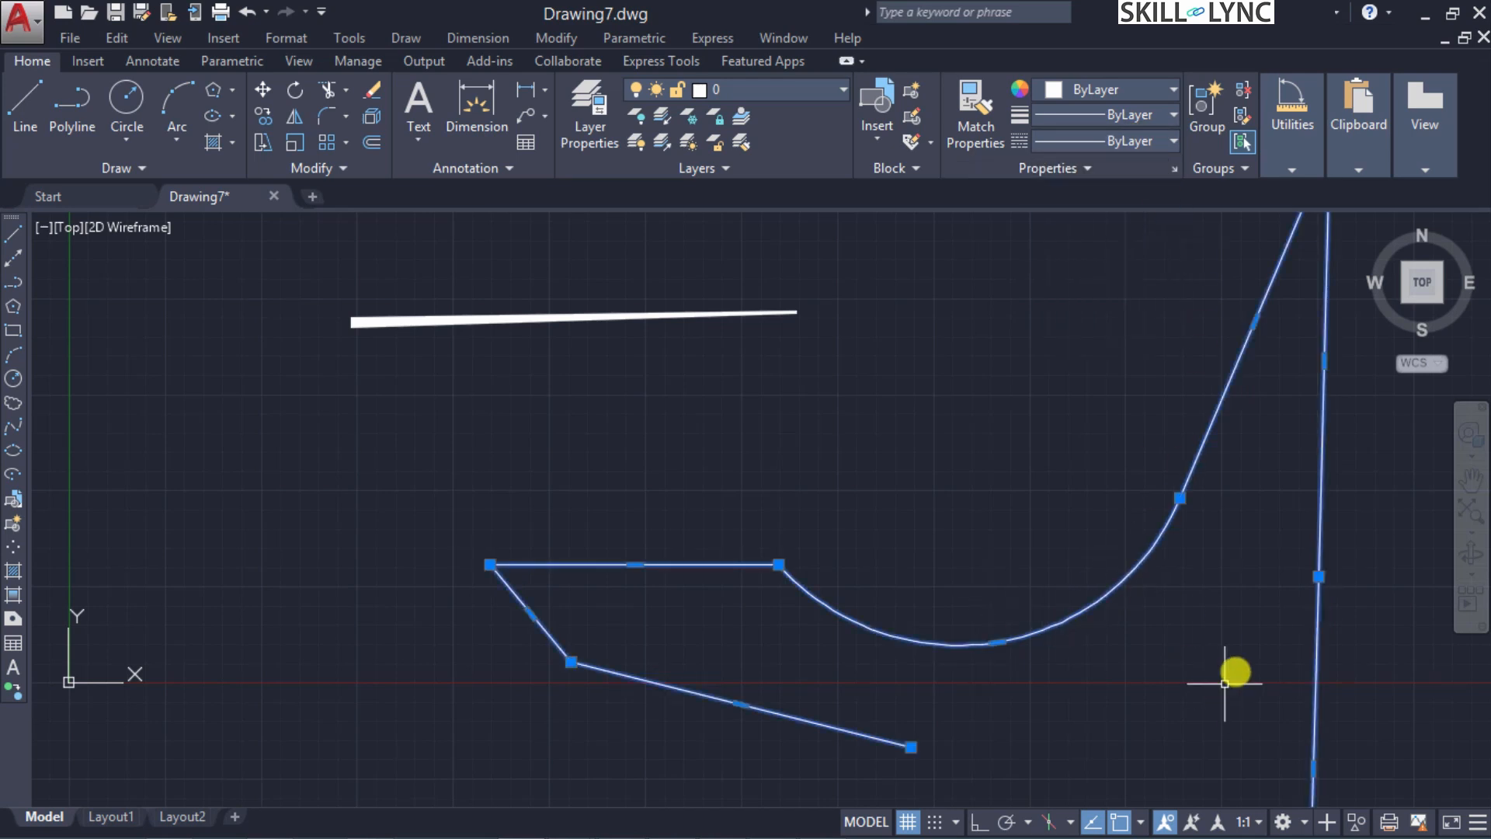
click(1475, 510)
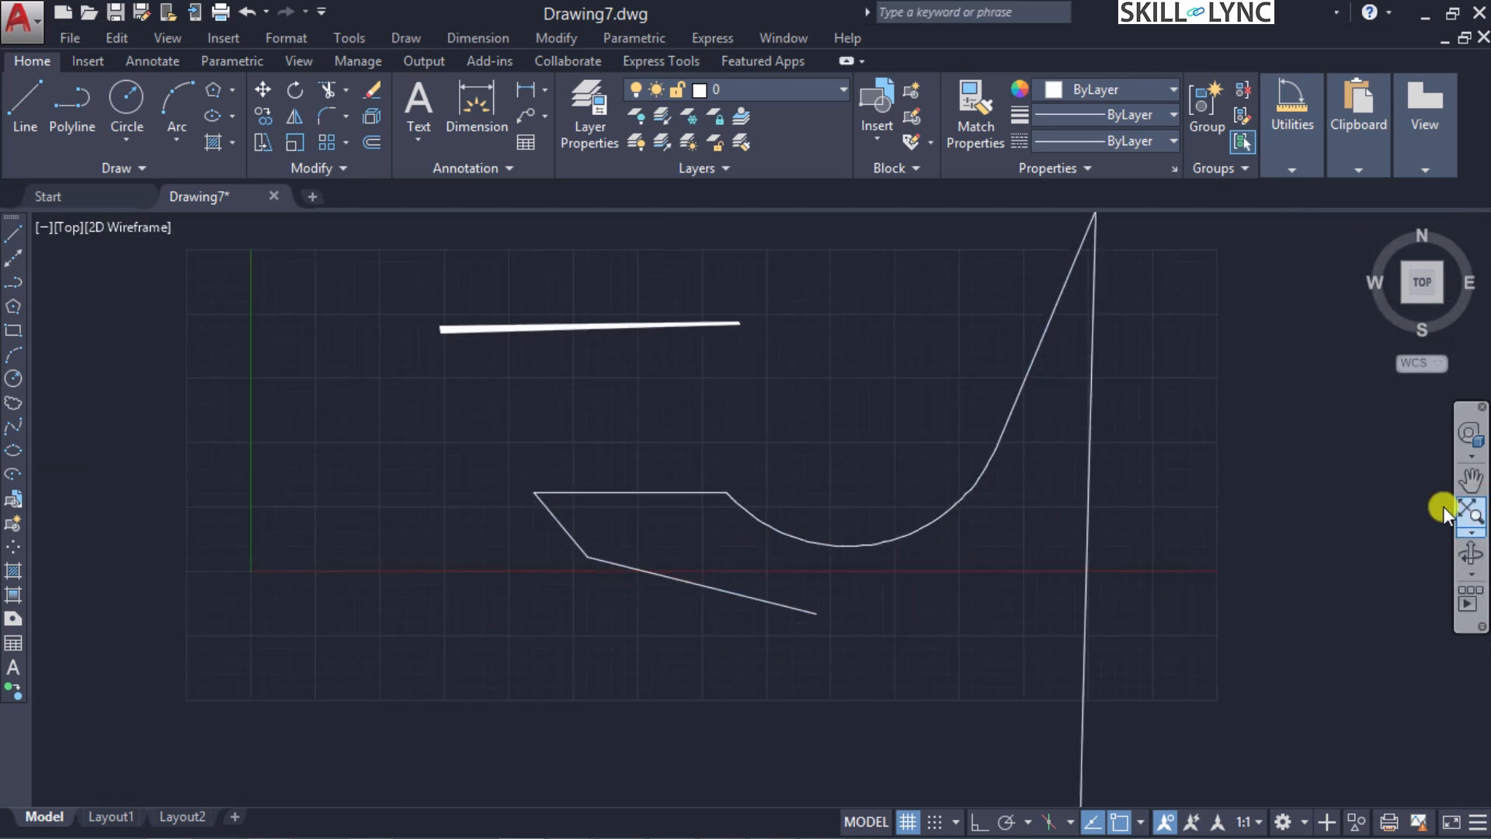
Open the joined polyline for vertex editing with PEDIT and advance the vertex marker from its free end to the arc's upper end
click(1070, 493)
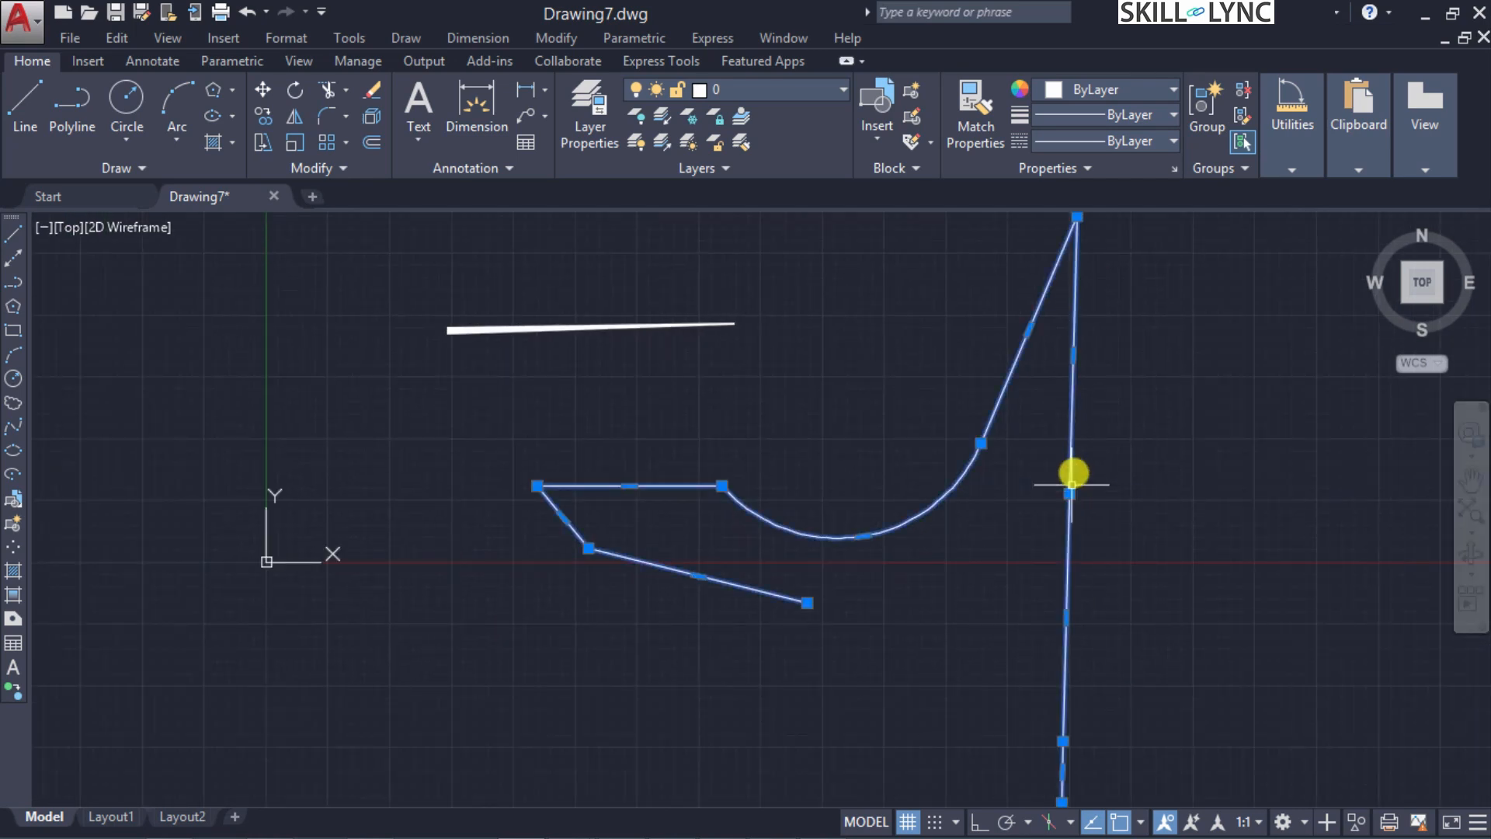
right_click(1070, 471)
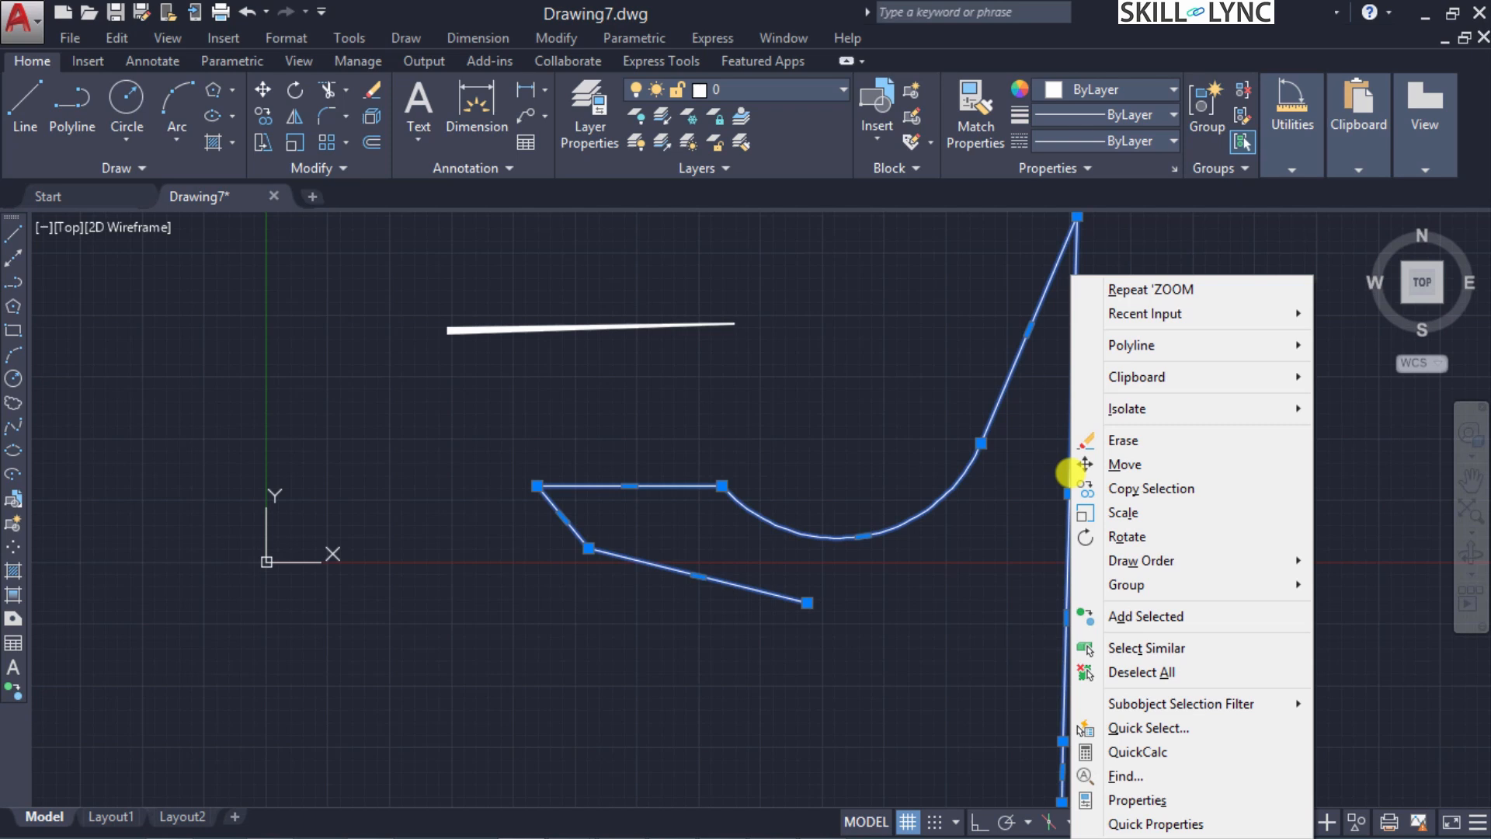
mouse_move(1242, 350)
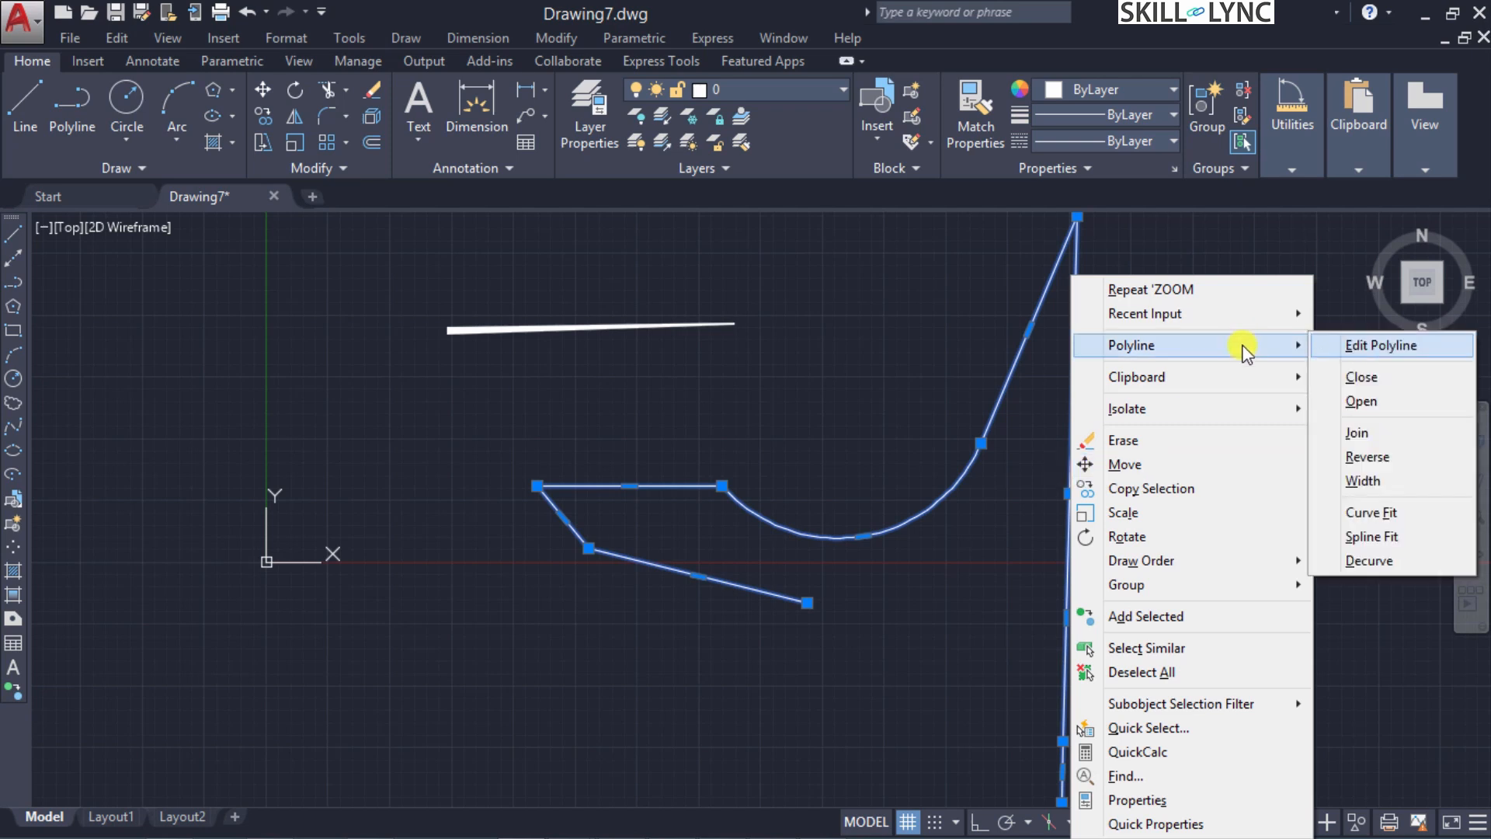
click(1355, 346)
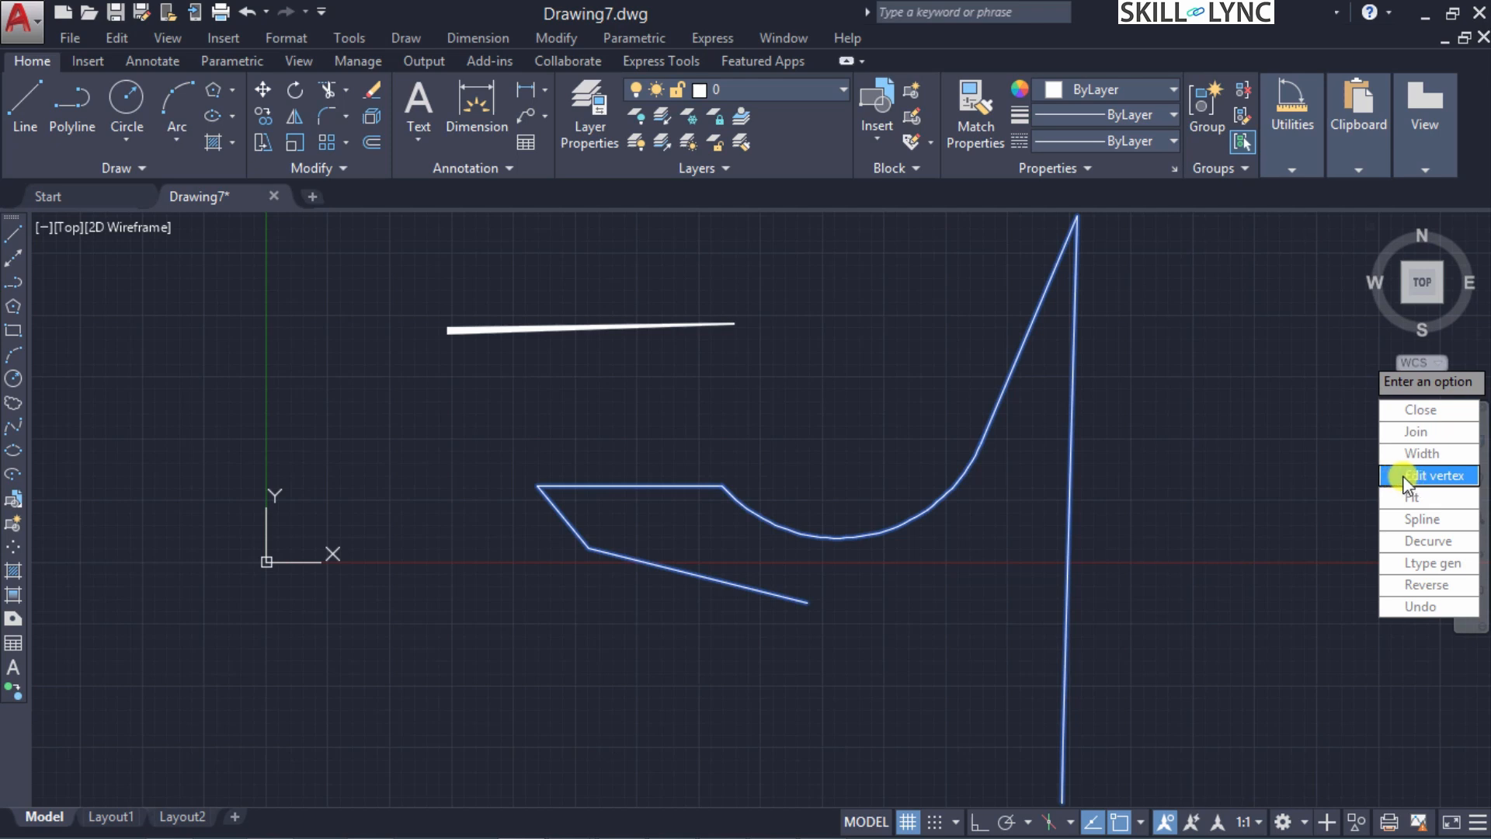
click(1405, 476)
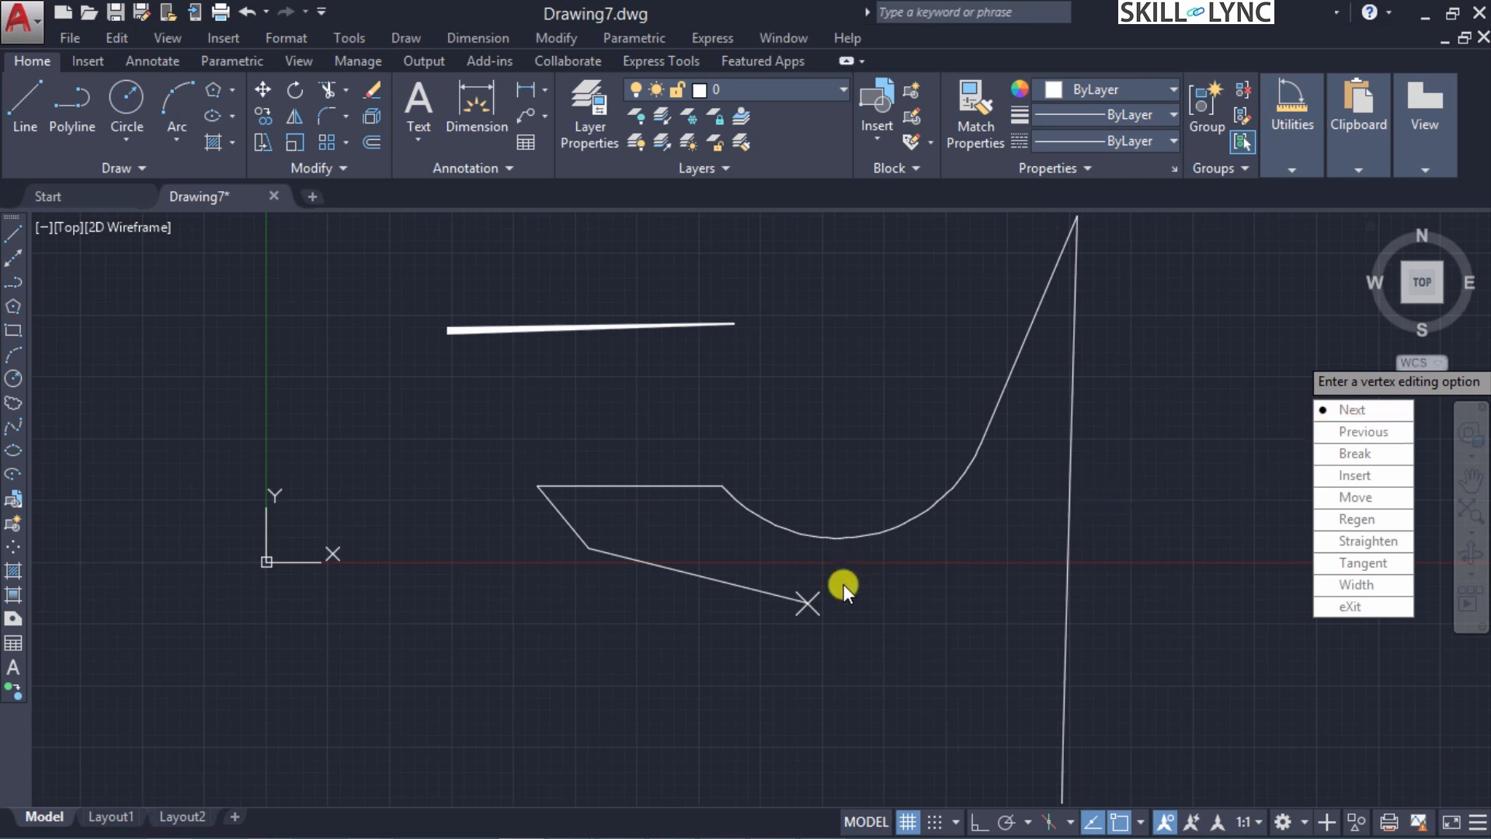
click(1339, 432)
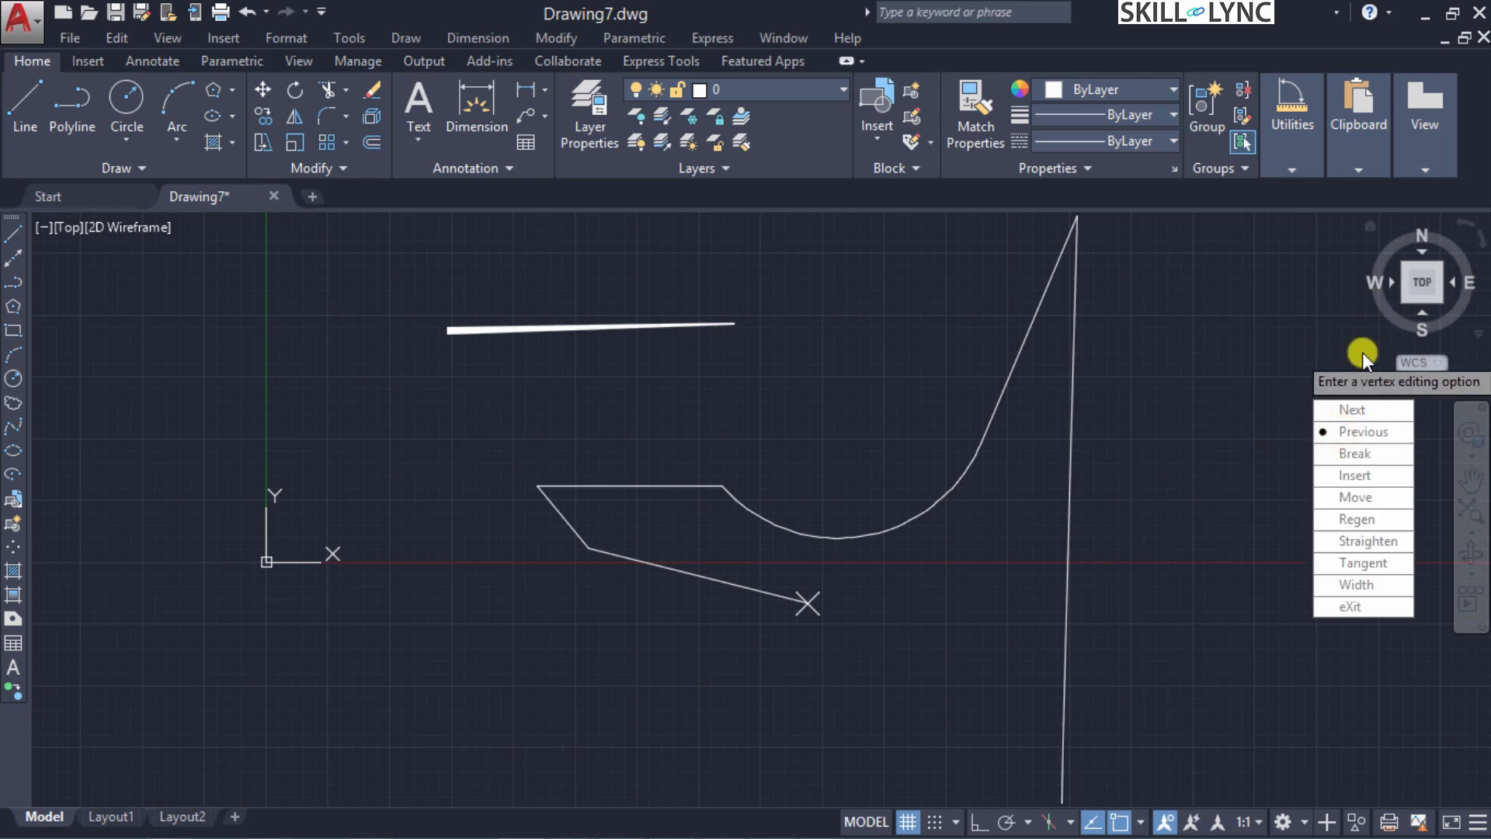
click(1358, 411)
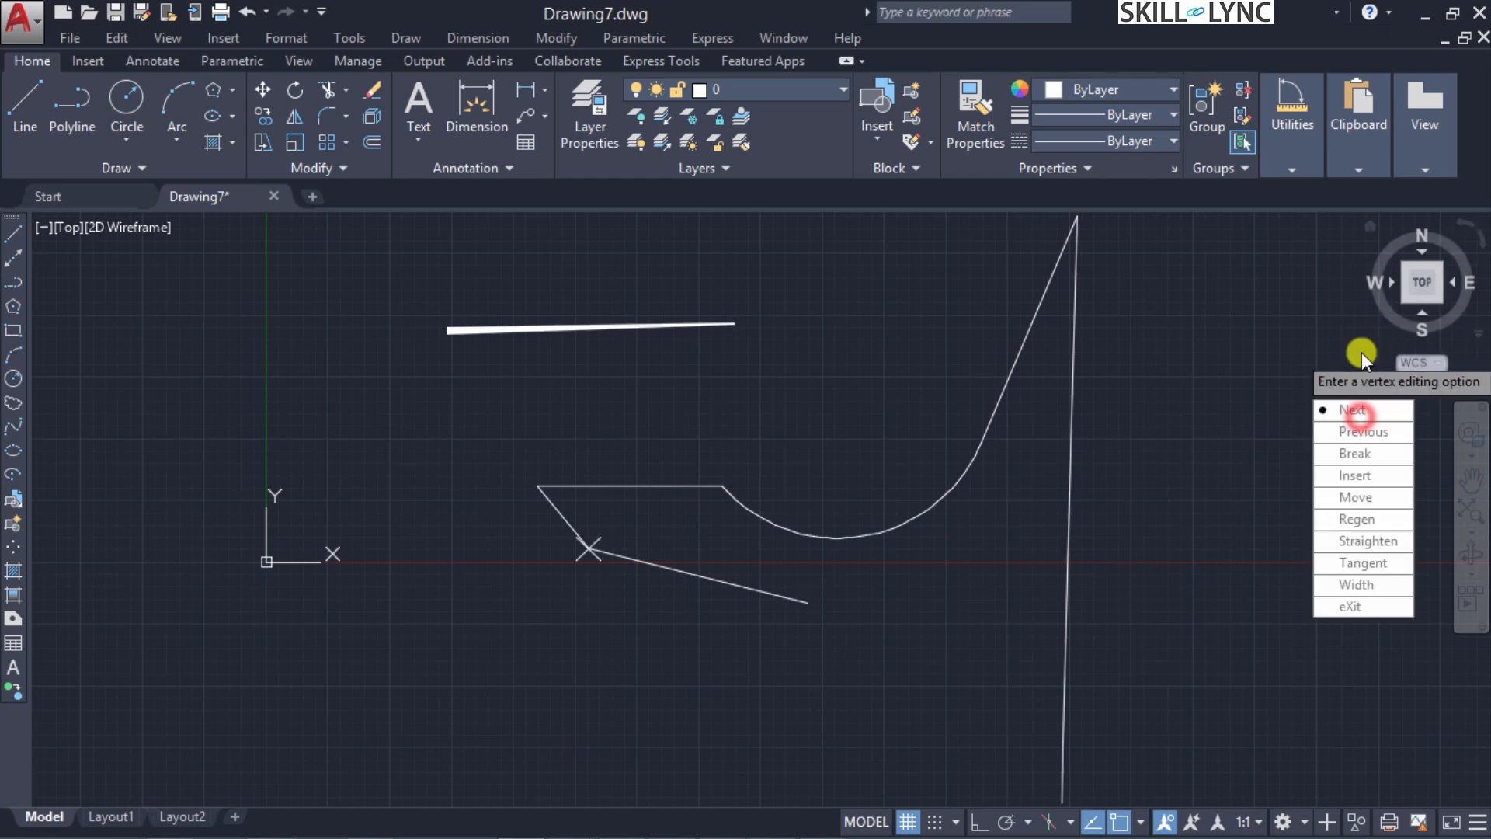
click(1358, 410)
click(1357, 410)
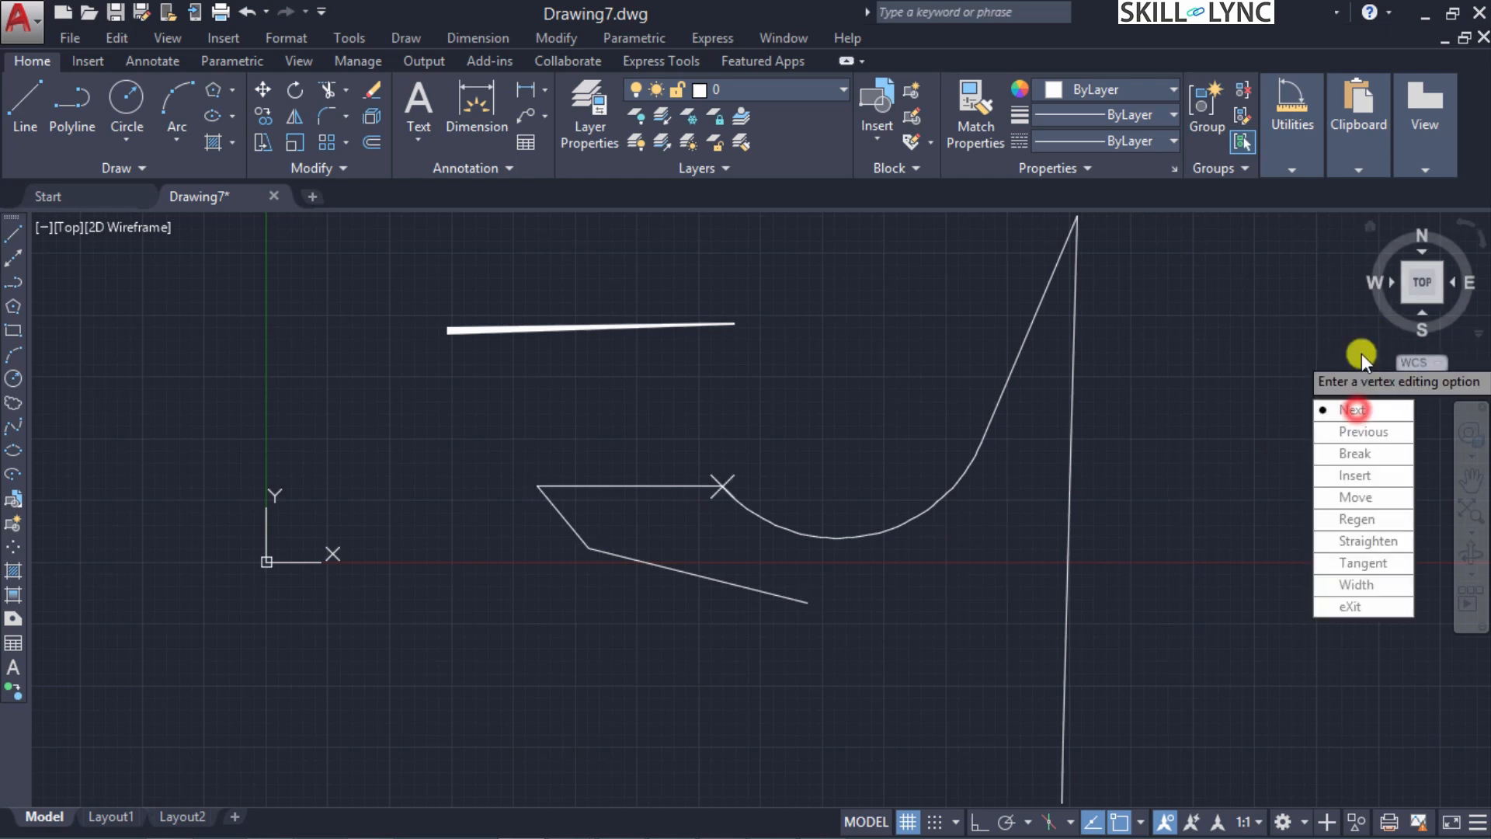
click(1358, 410)
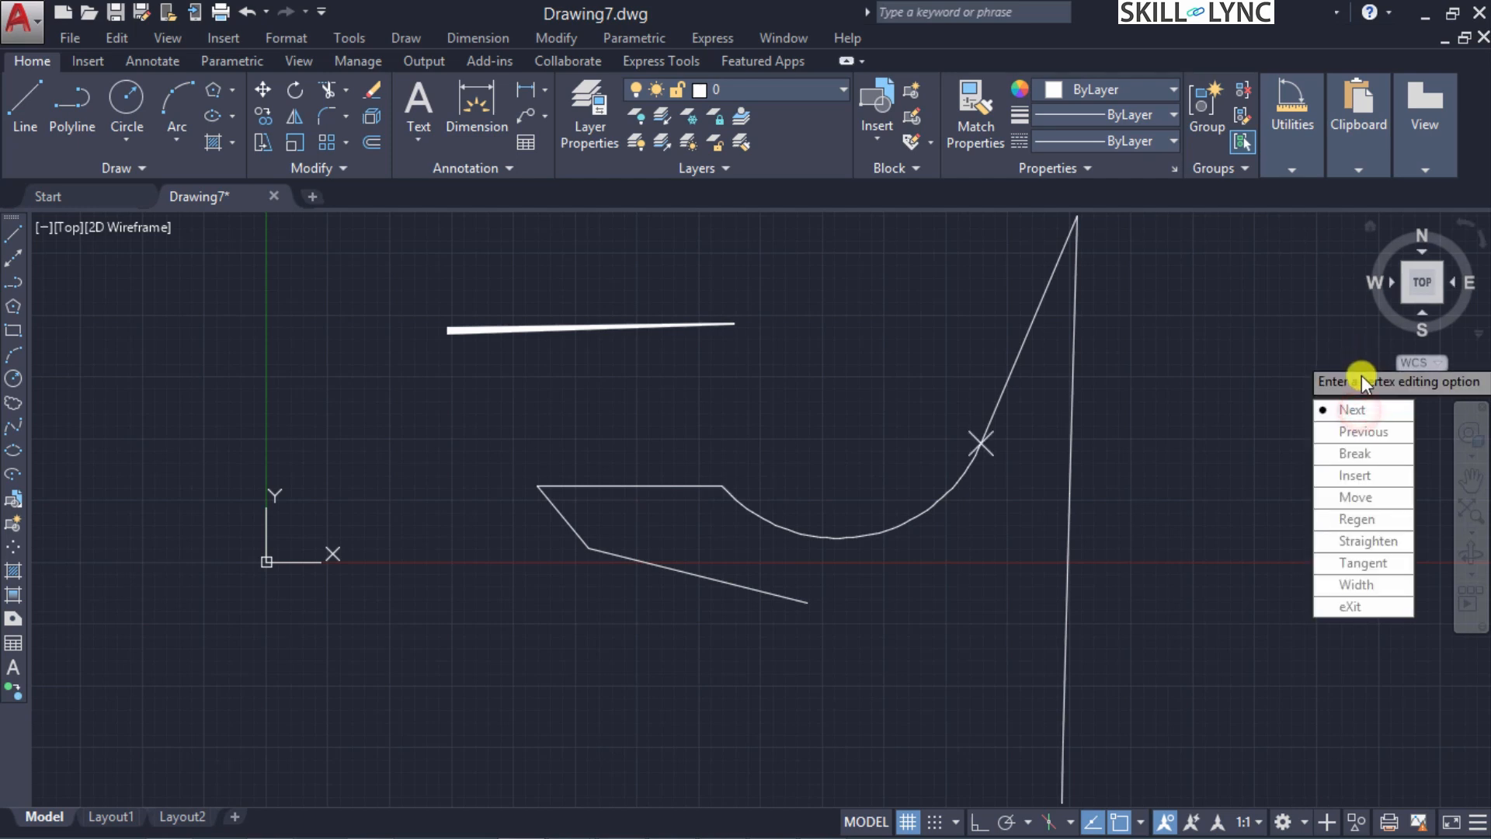
Move the vertex marker back one vertex, and advance it to the polyline's last vertex at the foot of the long near-vertical line
click(1359, 430)
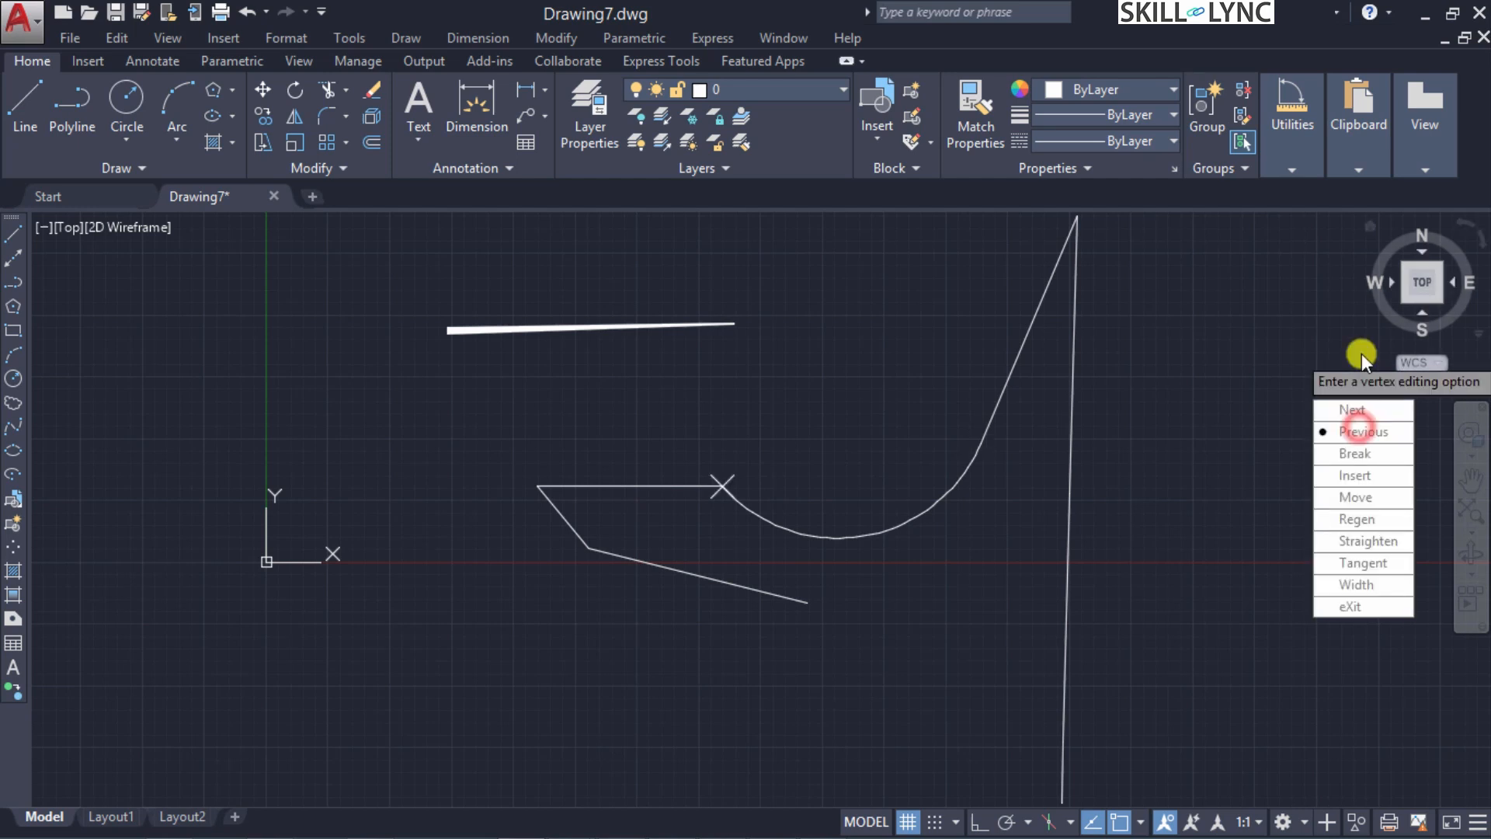
click(1363, 406)
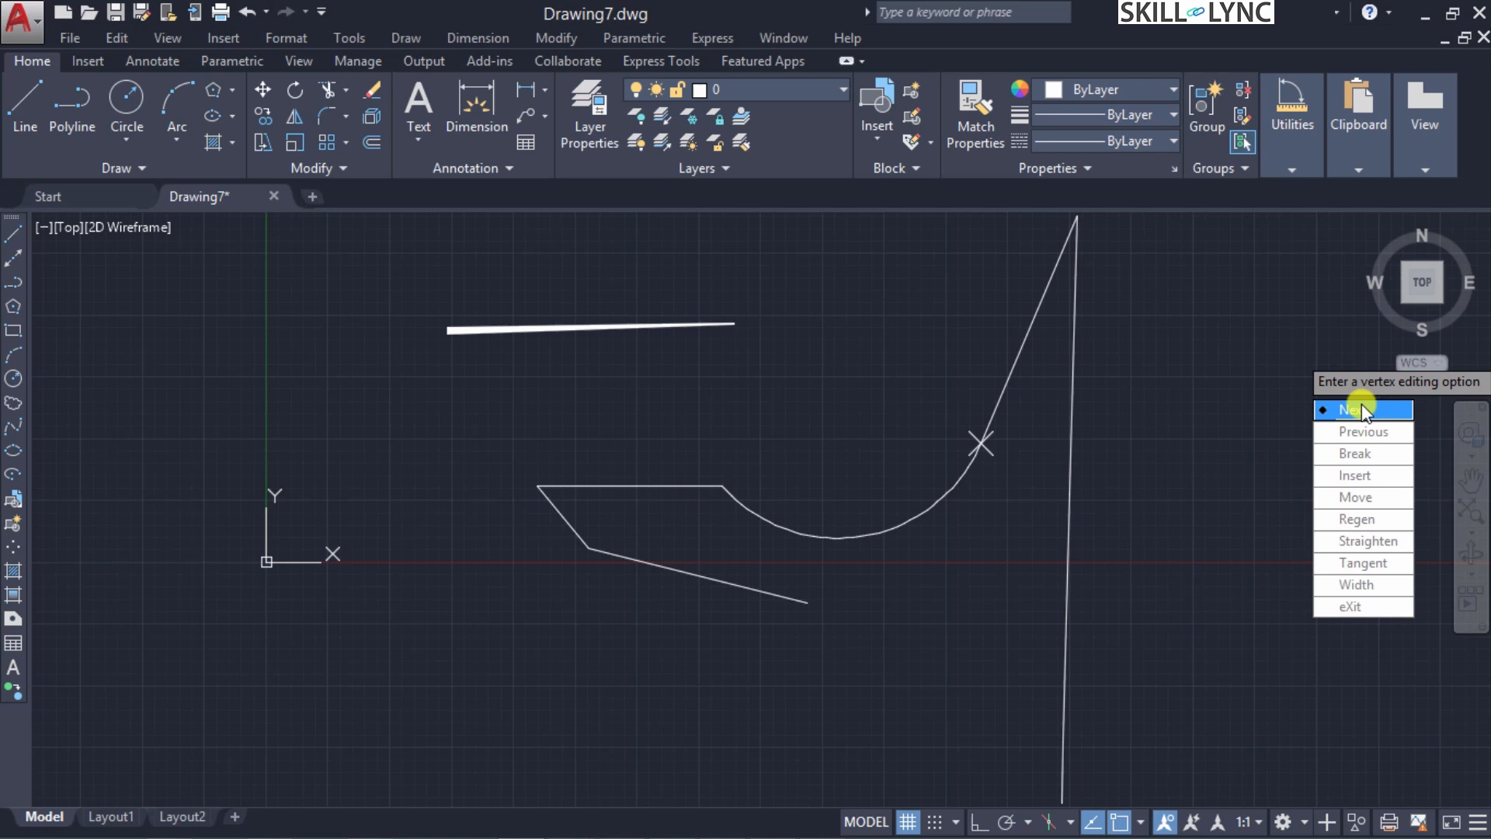
click(1360, 407)
click(1352, 409)
click(1353, 409)
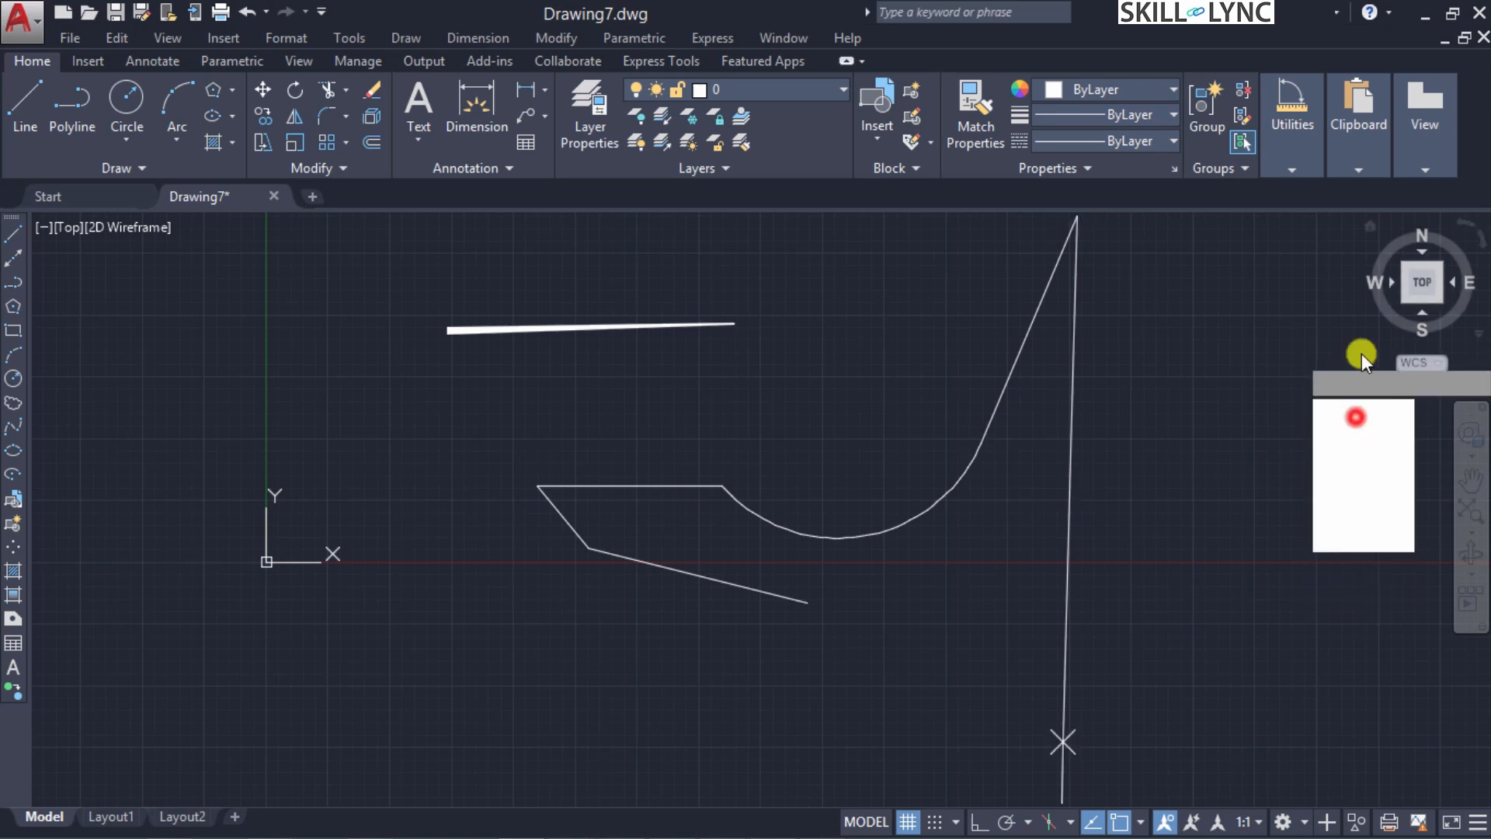
click(1360, 409)
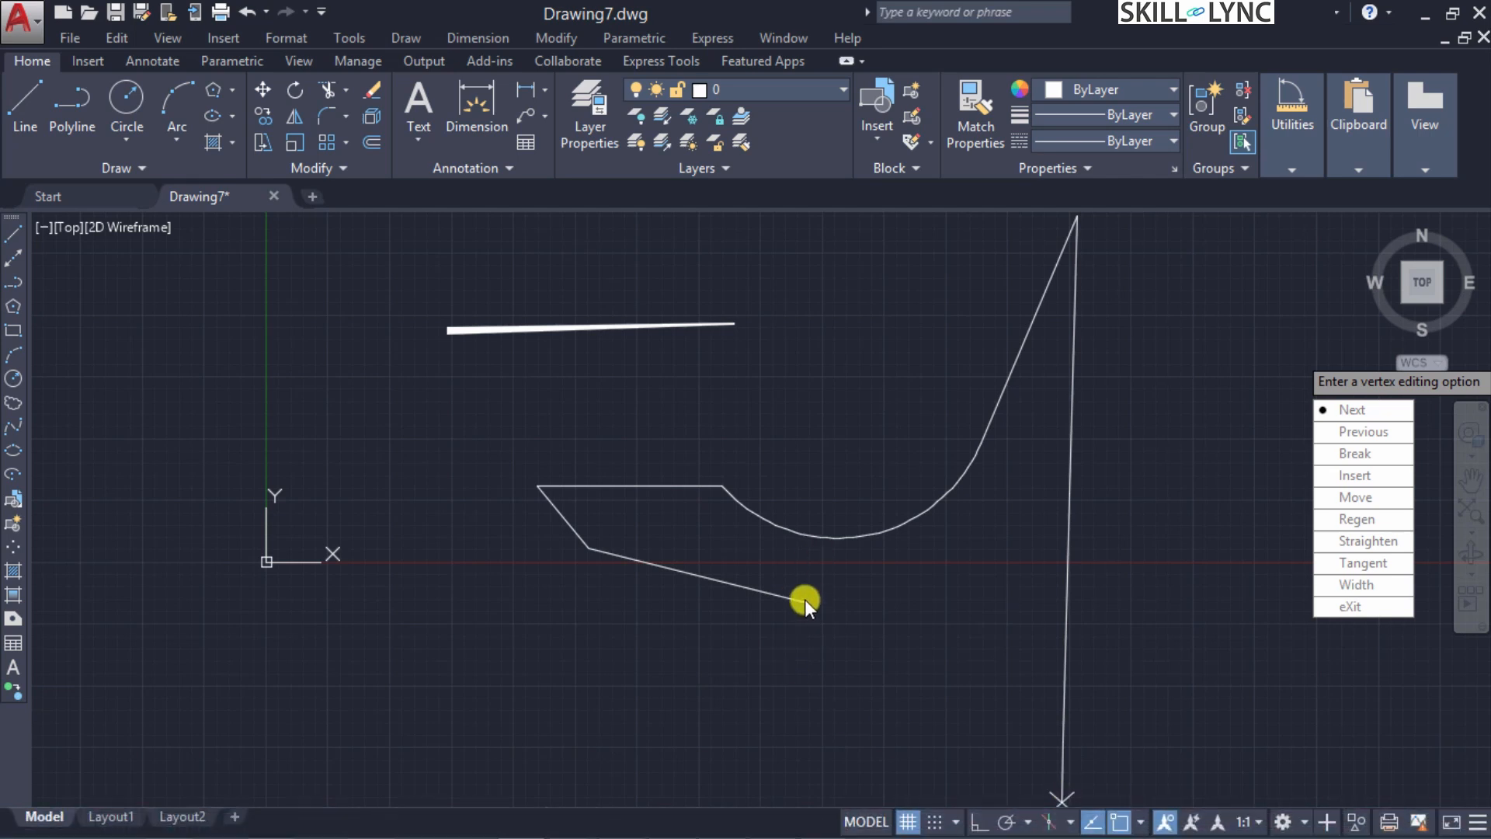
Return the marker to the vertex midway along the near-vertical line, break the polyline there and end the edit
click(1357, 437)
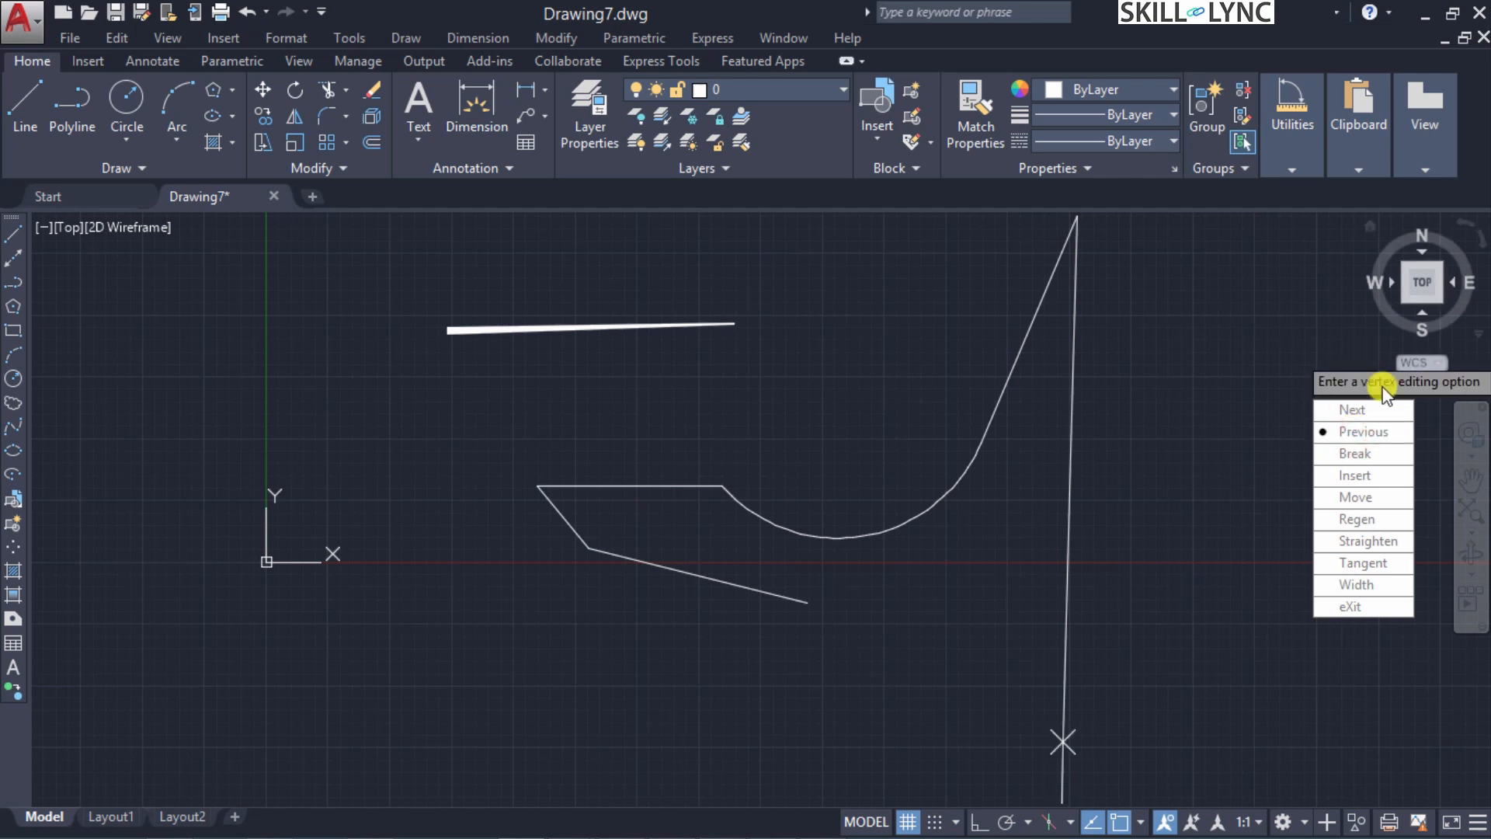
click(1371, 433)
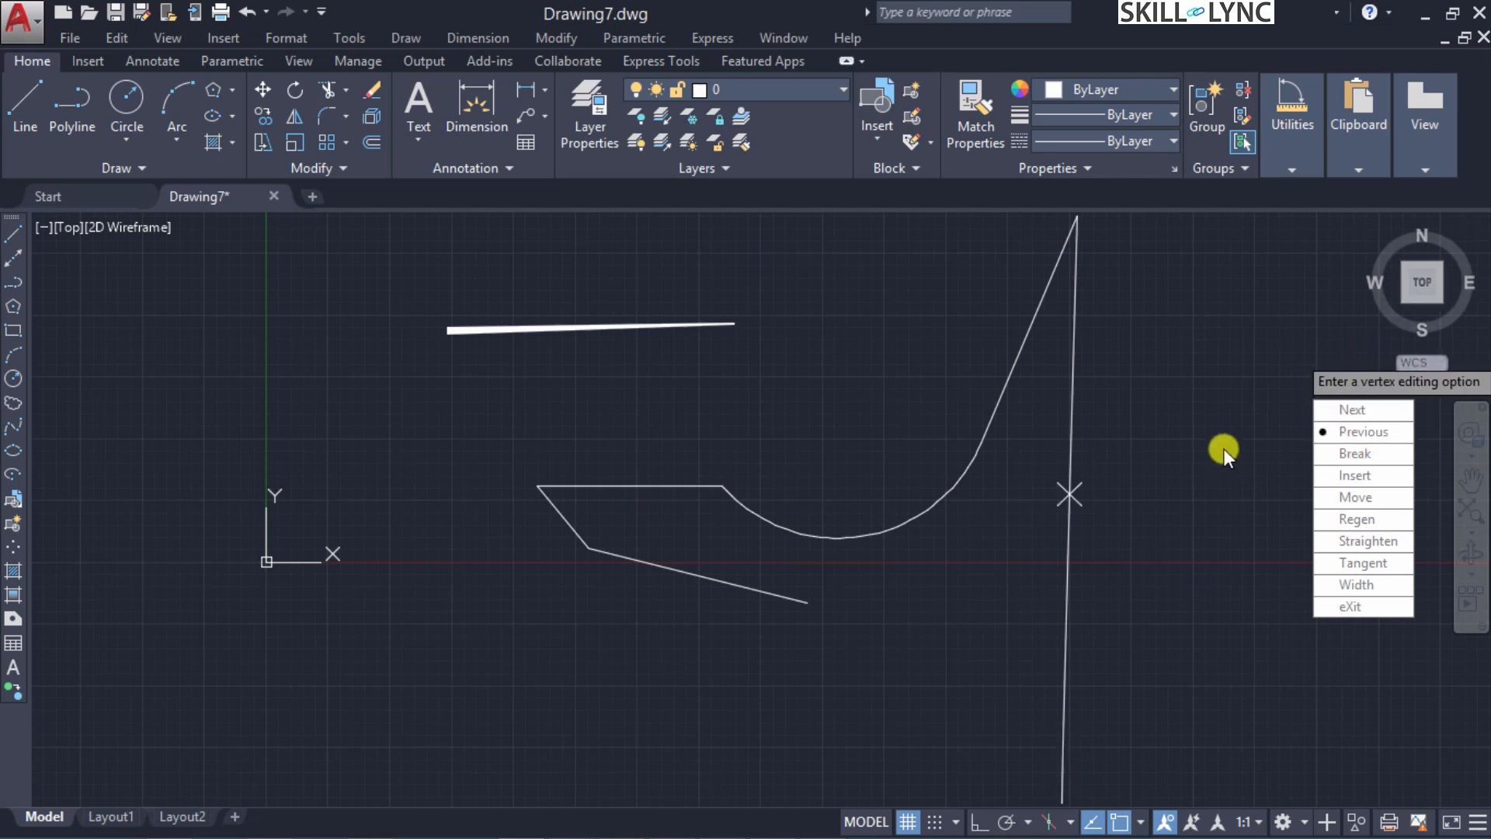
click(1365, 456)
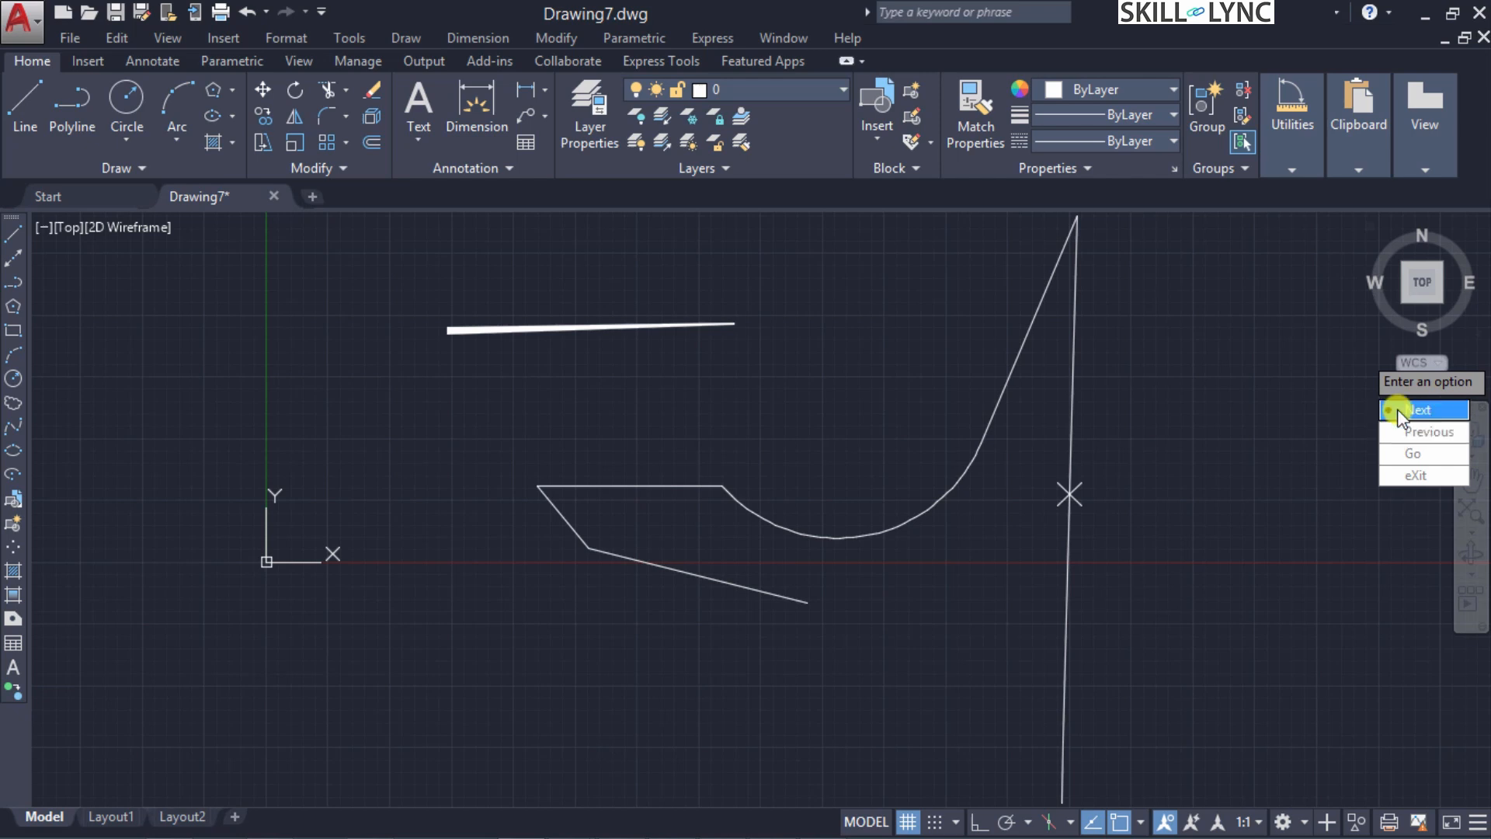
click(1420, 454)
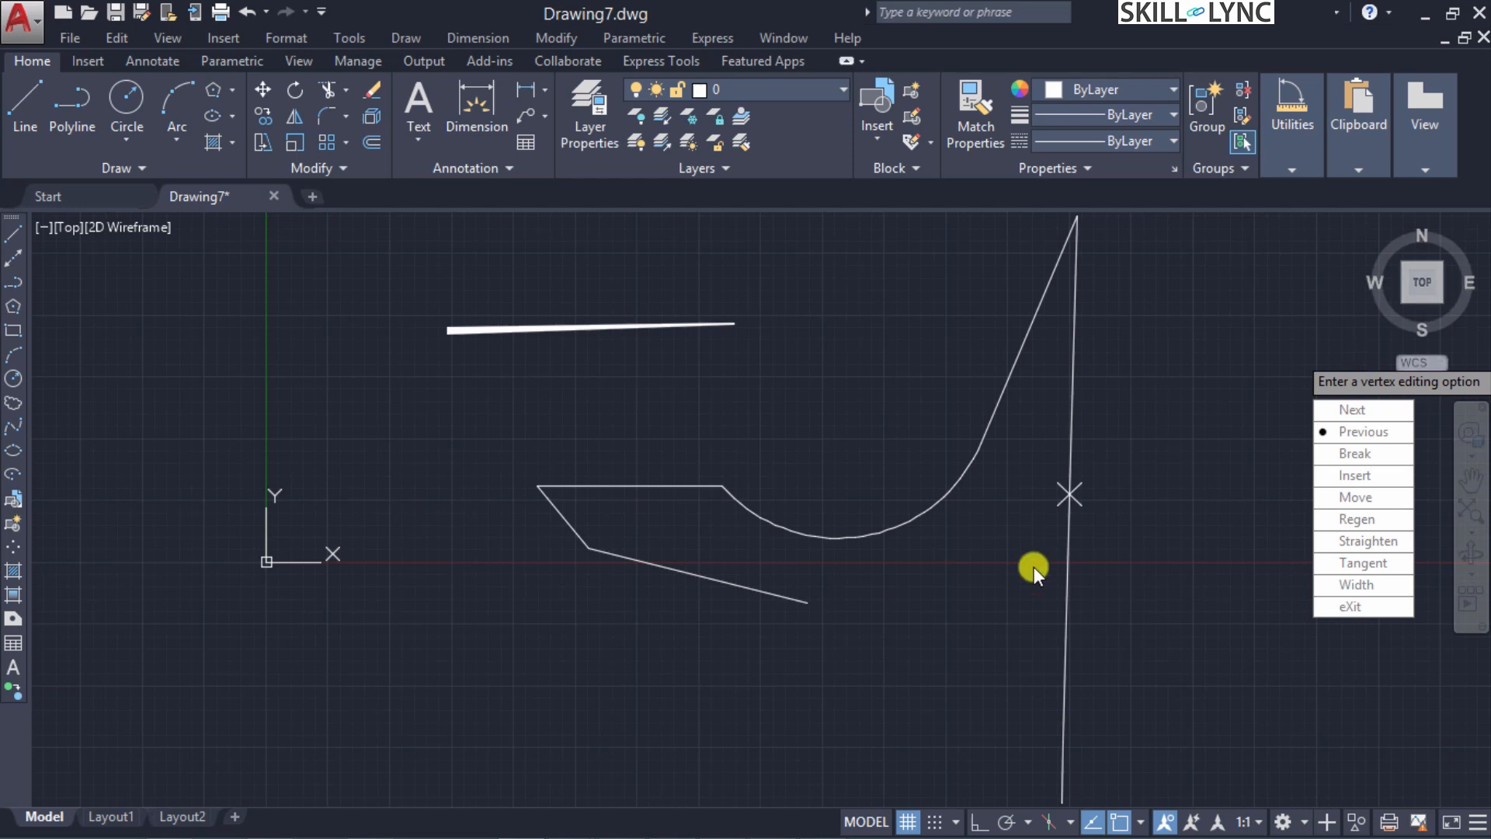
click(1356, 603)
key(Escape)
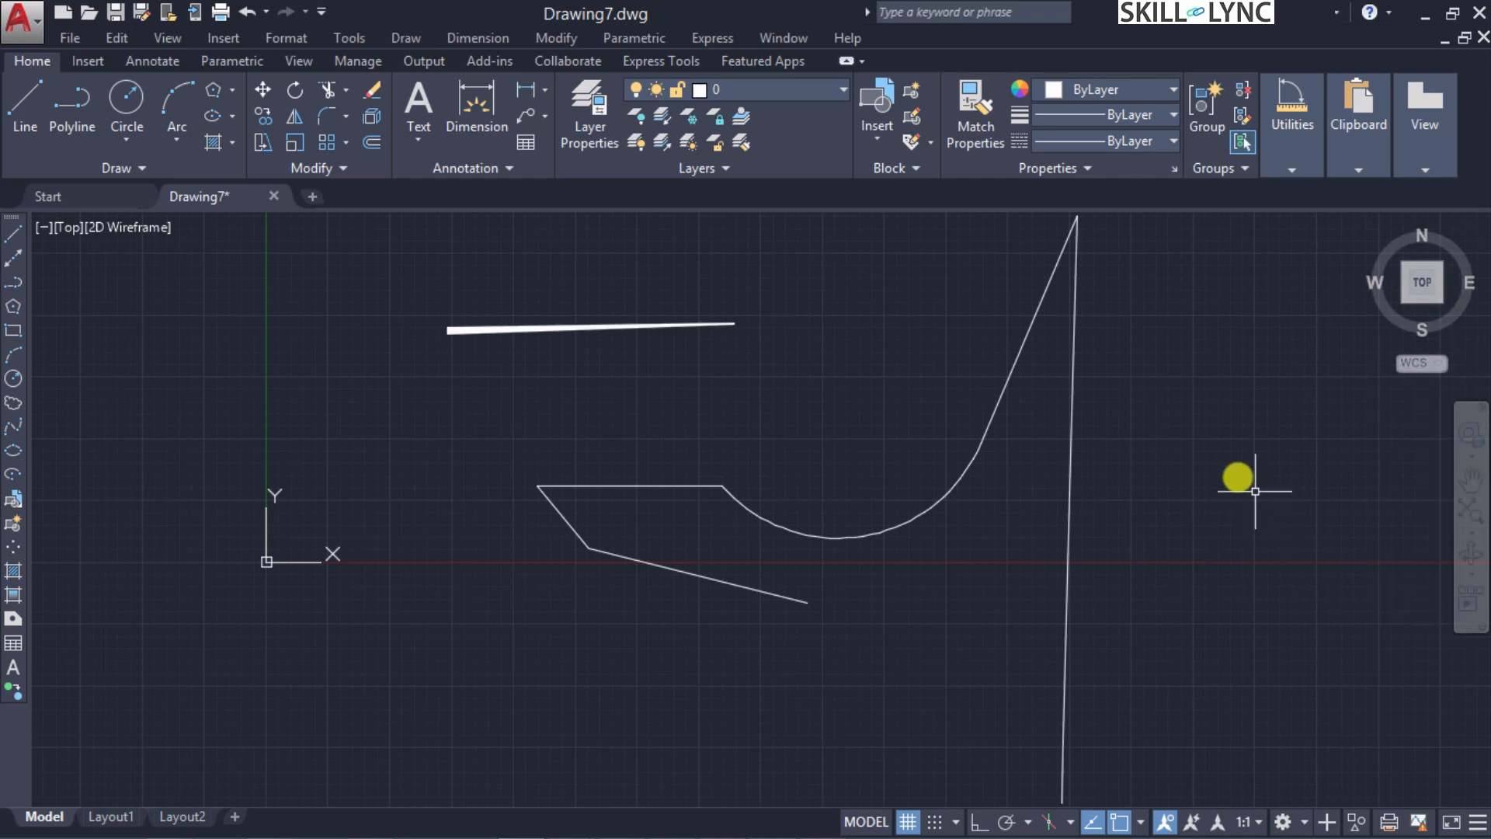
Select the polyline pieces on both sides of the break and view the lower piece's properties
click(1075, 393)
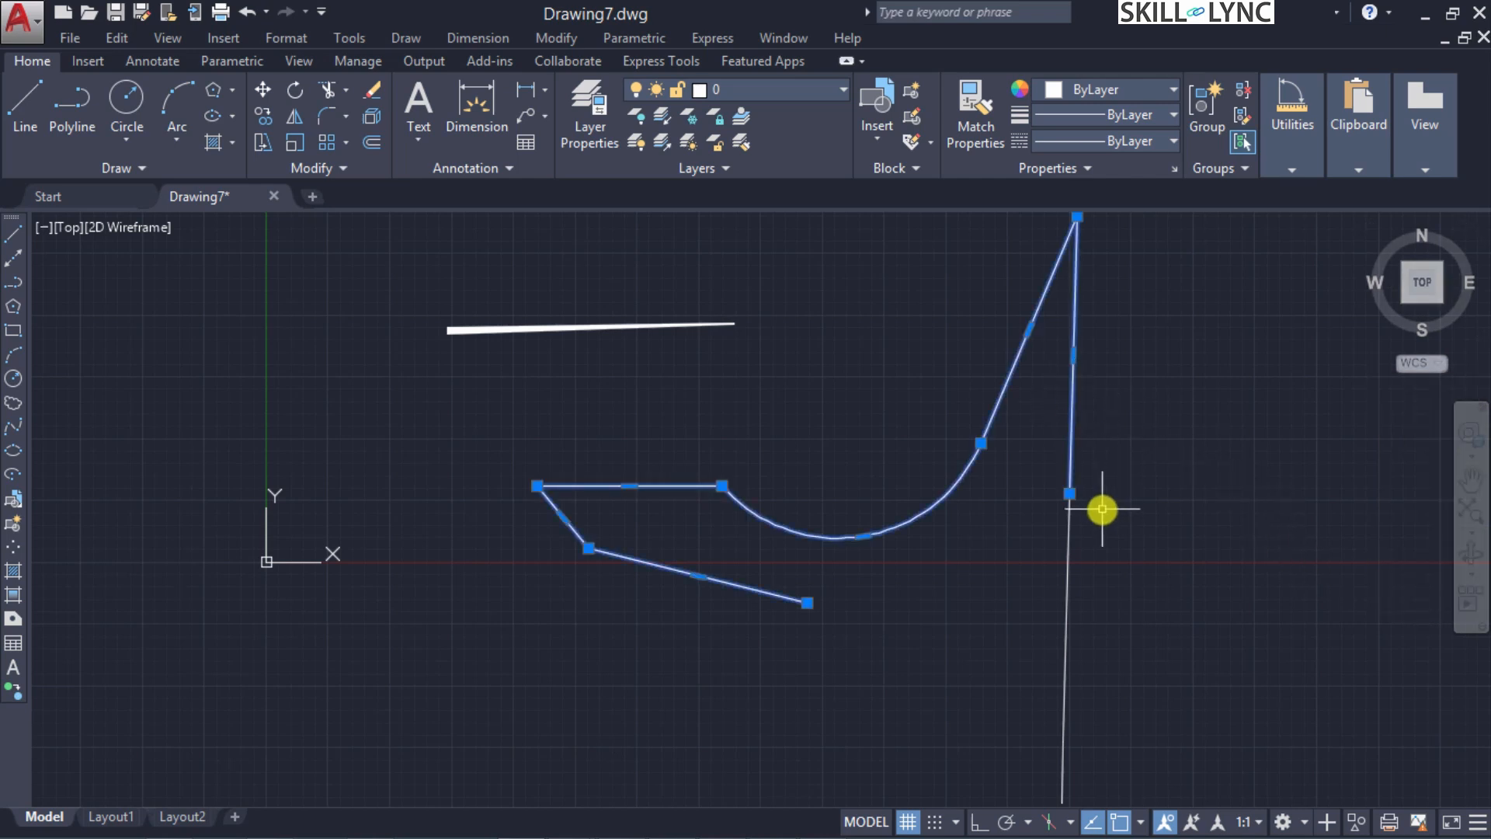
key(Escape)
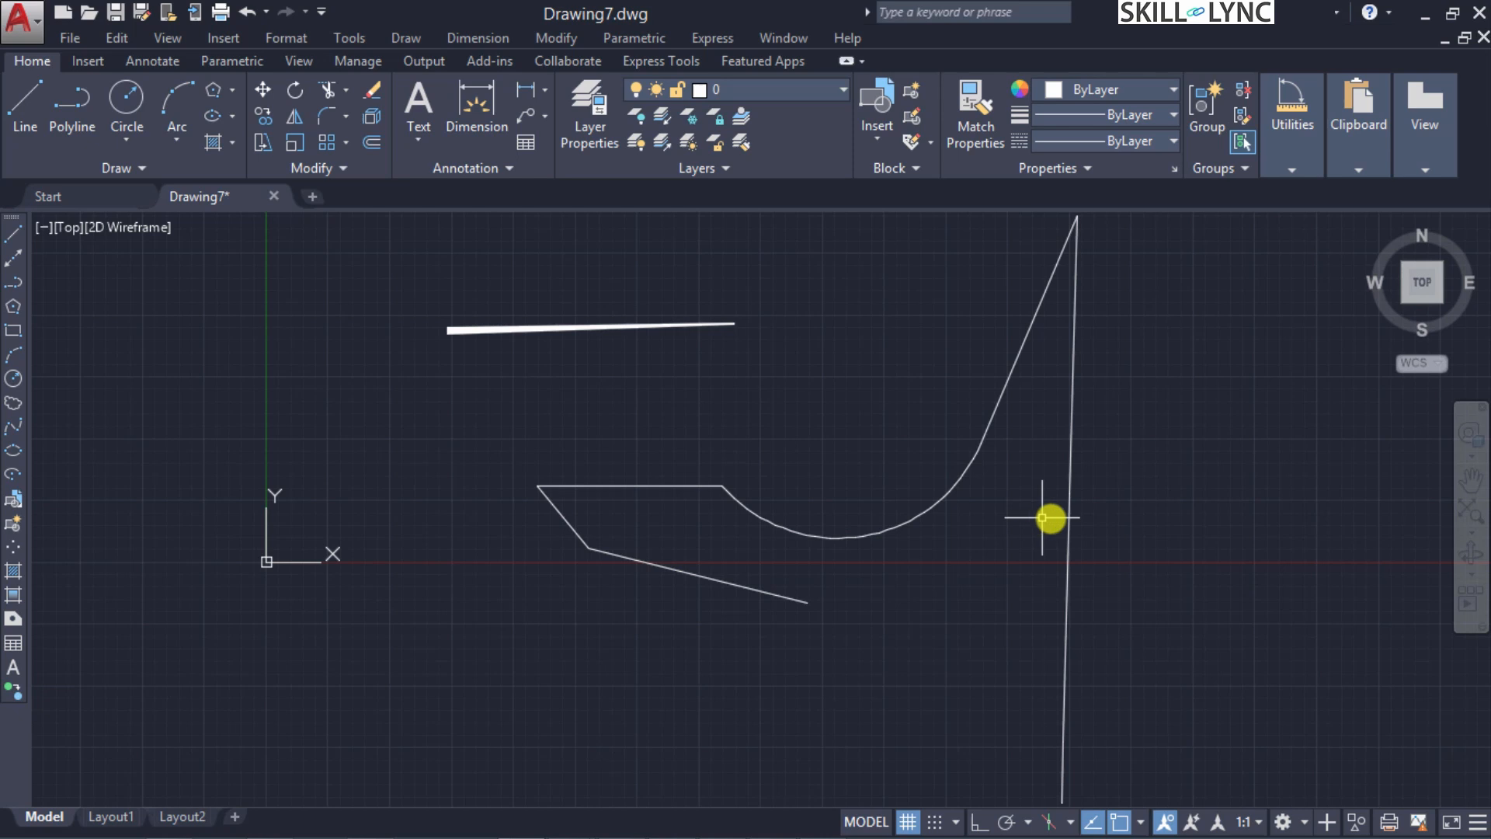
click(1068, 516)
right_click(1070, 520)
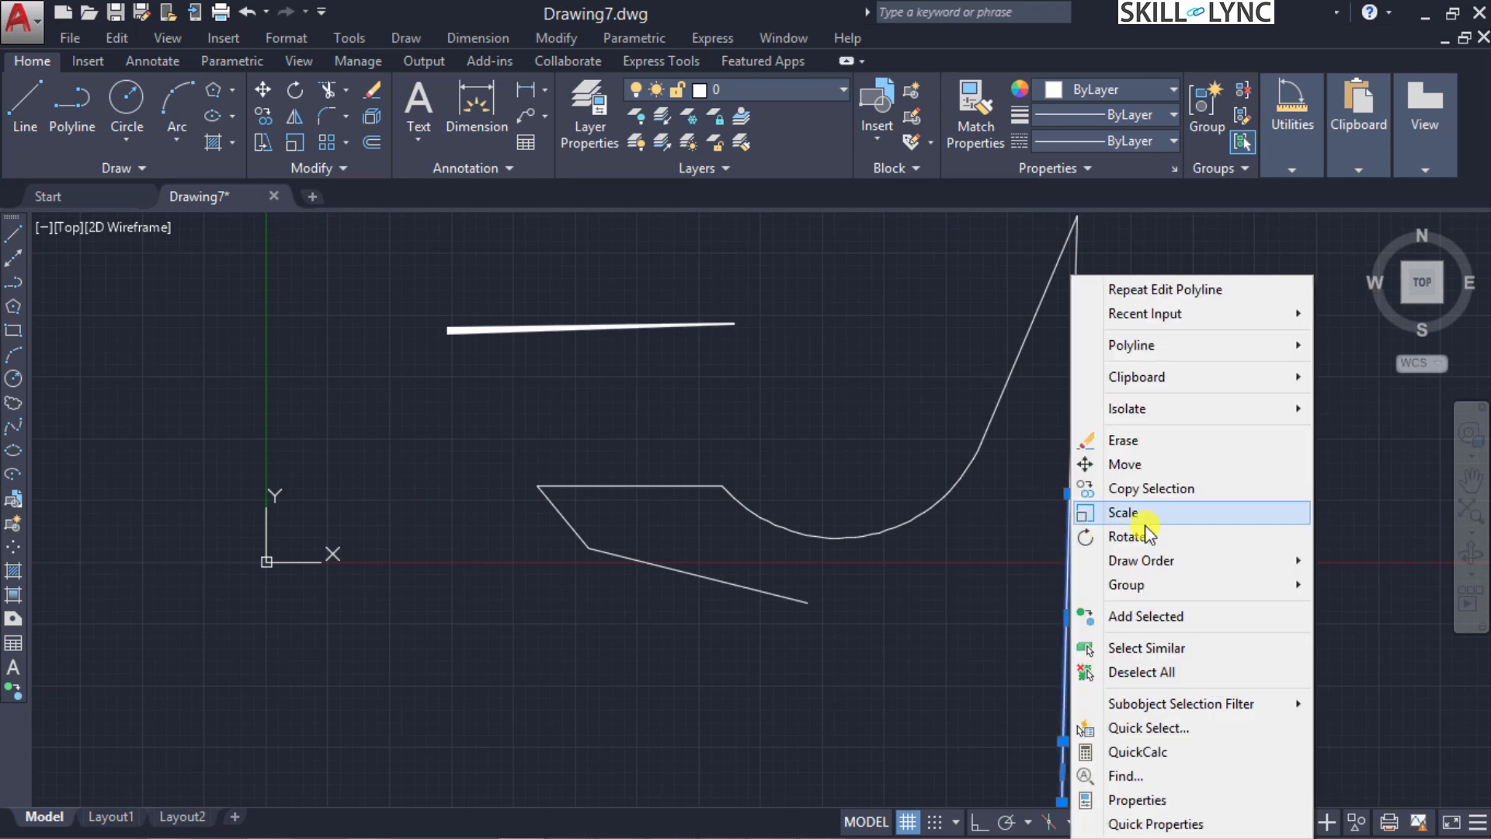
click(1151, 805)
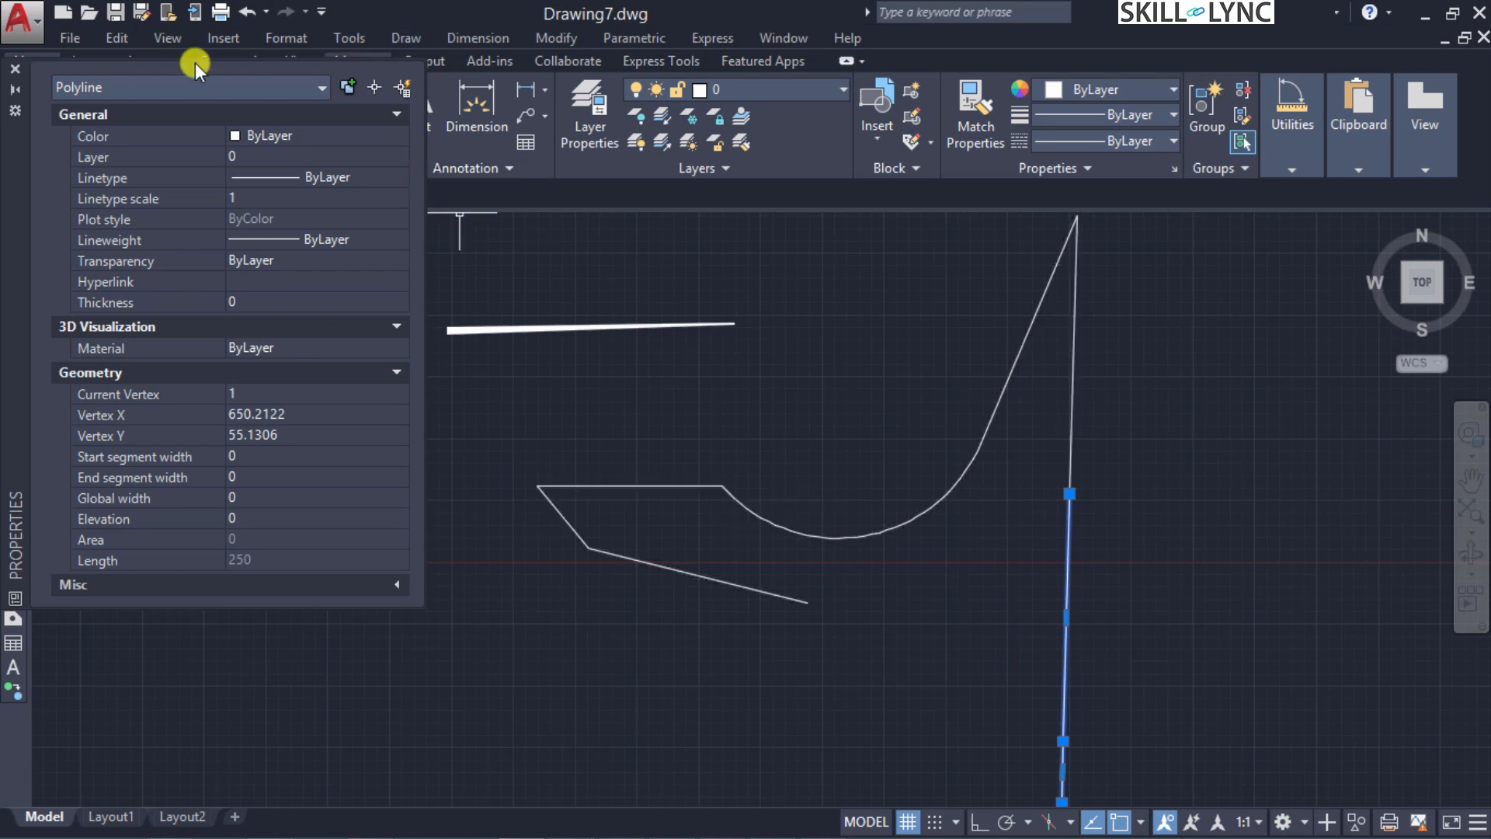
click(1016, 362)
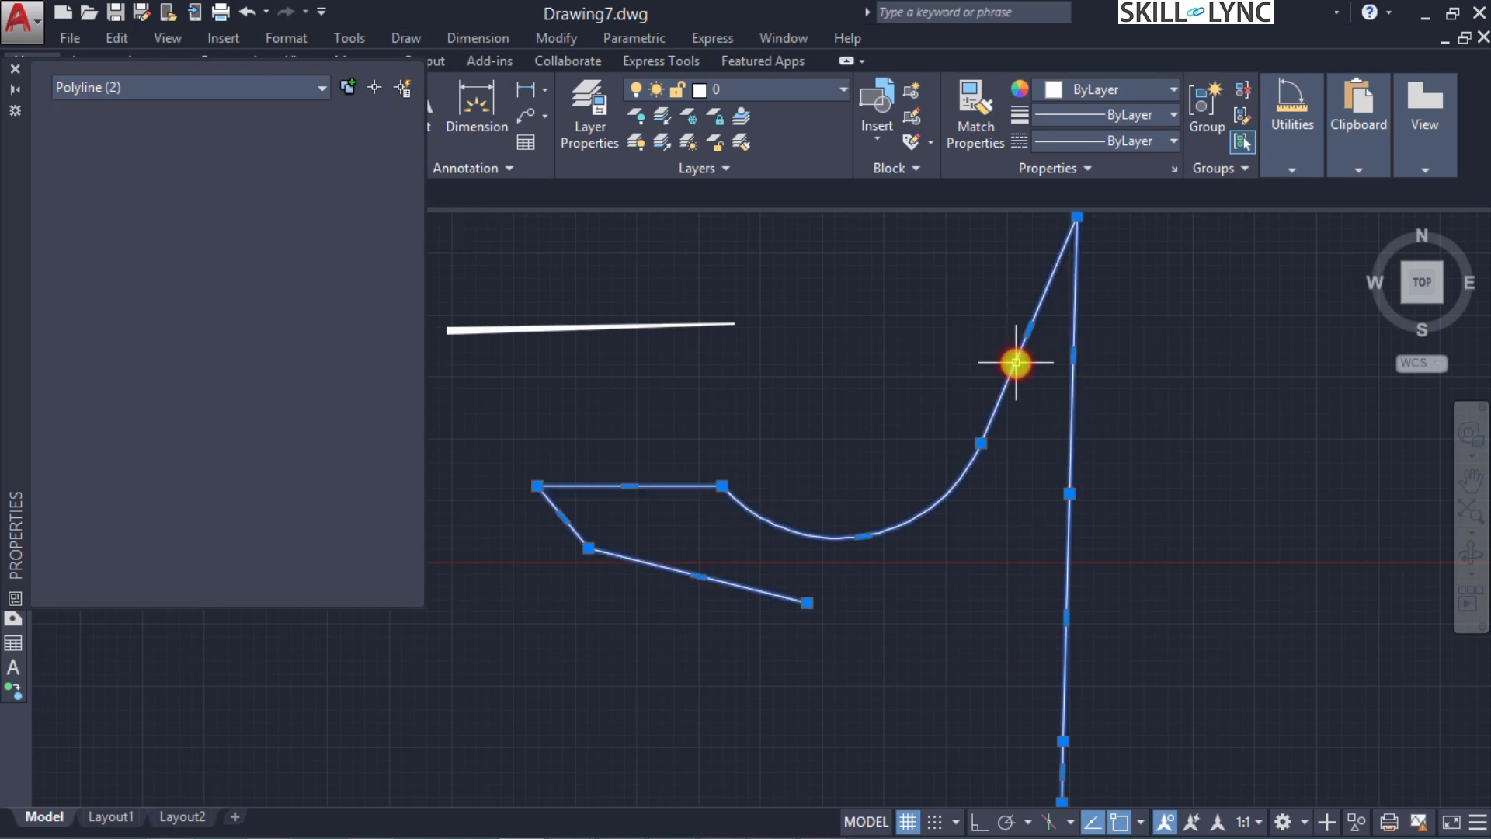
click(15, 68)
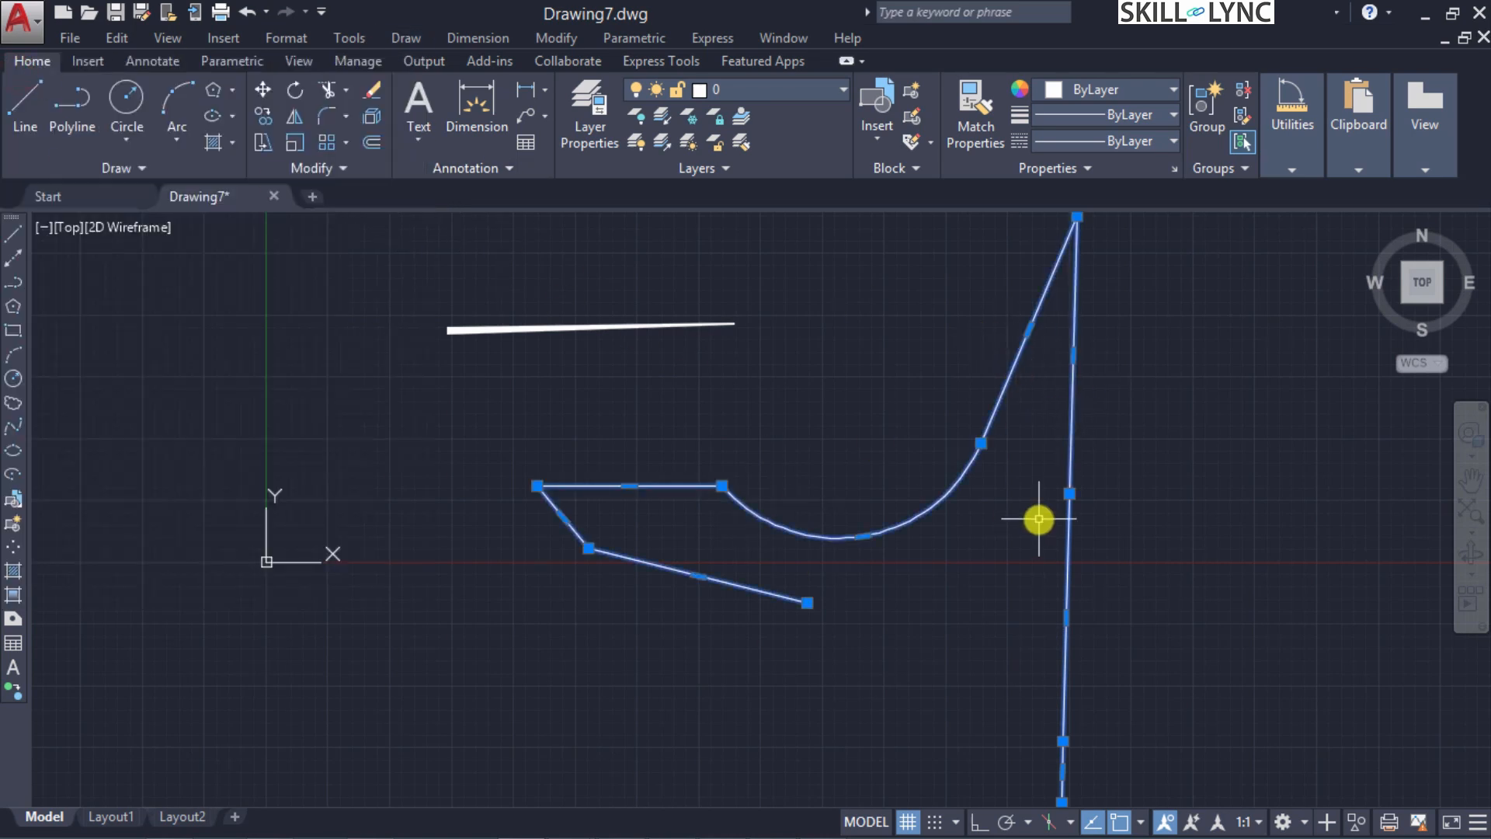
key(Escape)
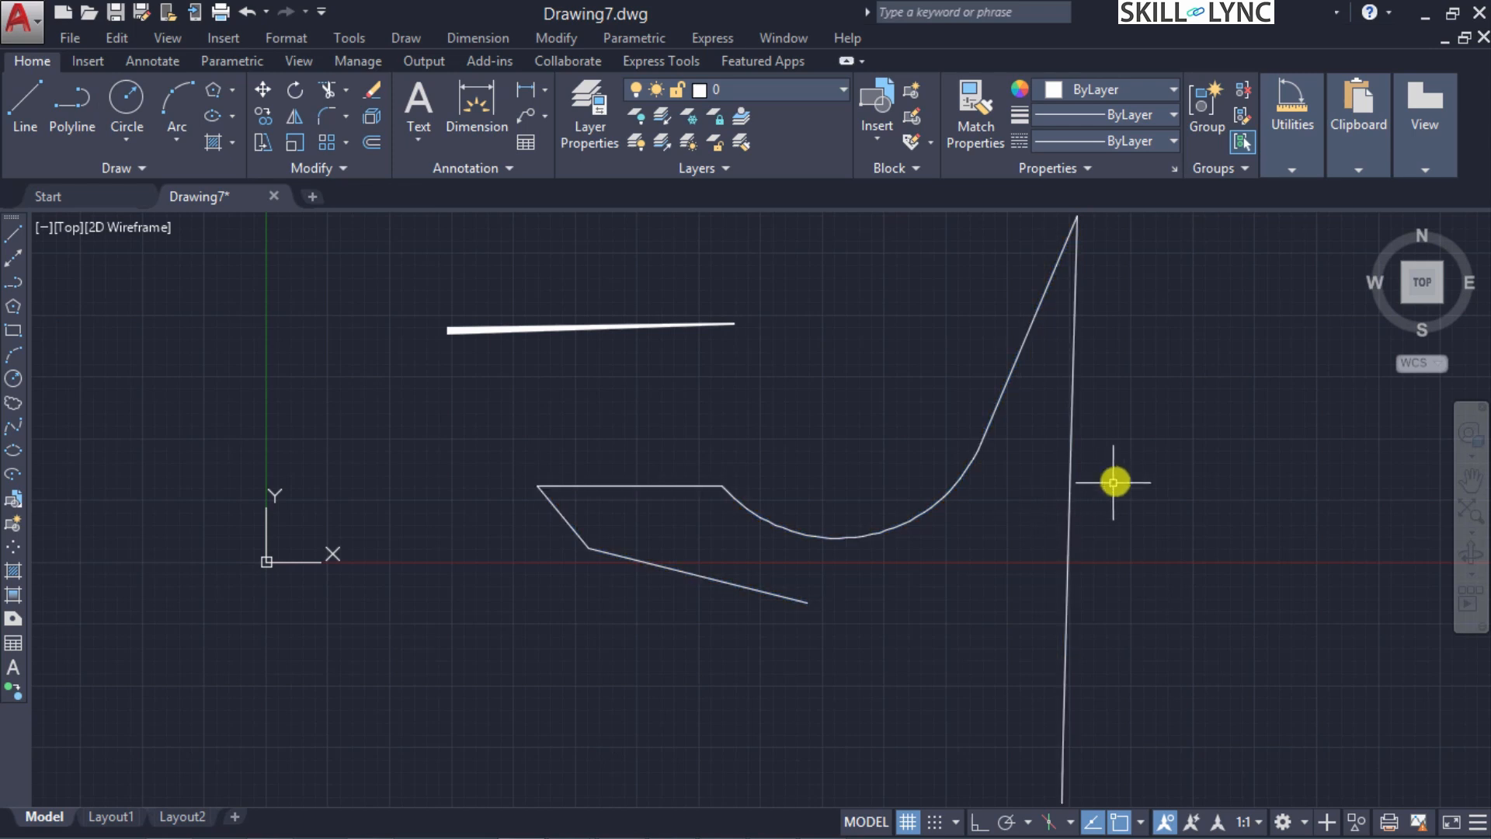
Insert a vertex below the upper polyline's free lower end with PEDIT Edit Vertex, and move it back beneath the sloping end segment
click(1073, 429)
right_click(1073, 429)
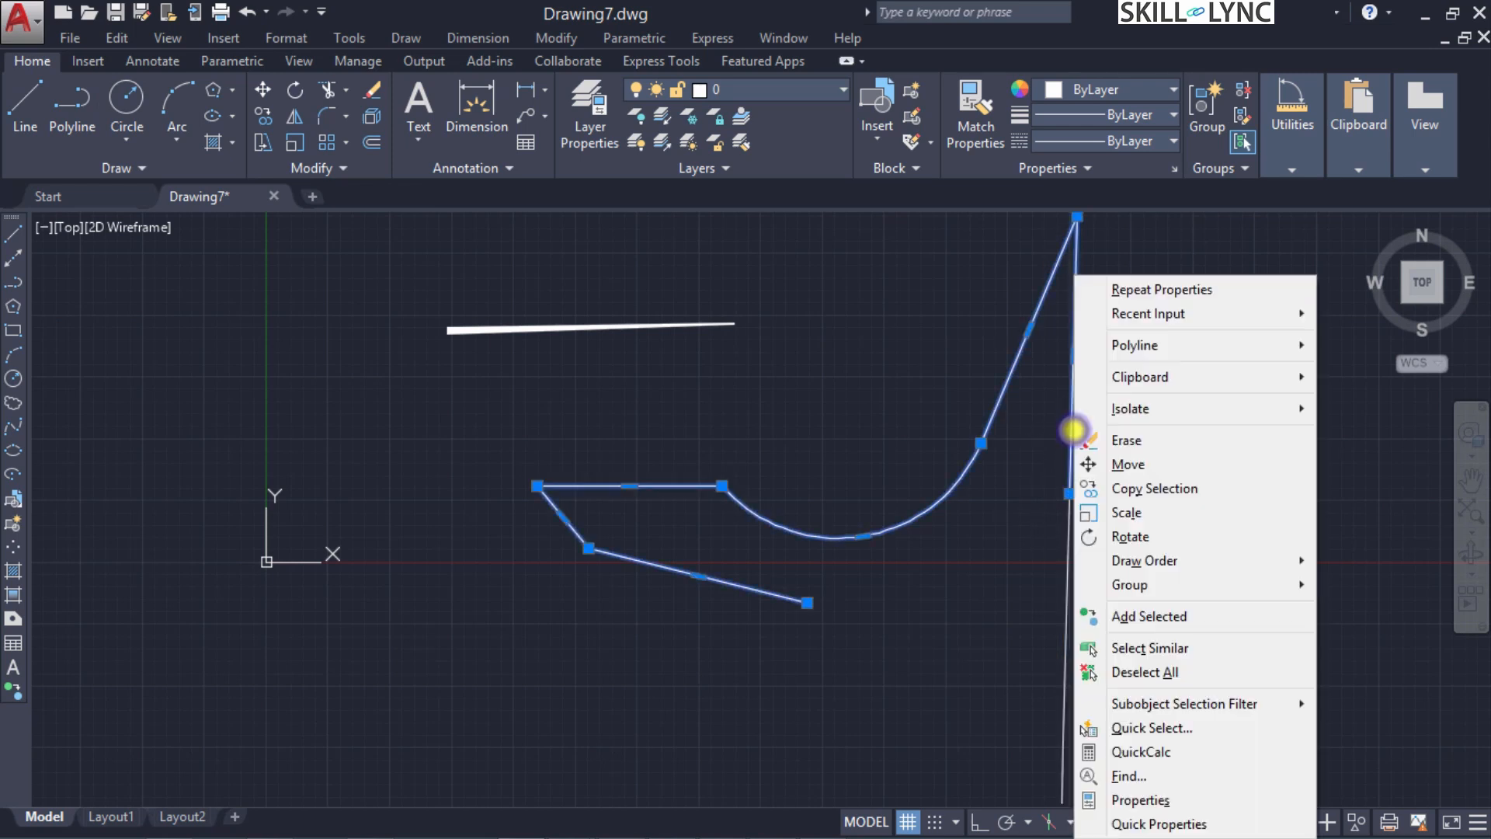
mouse_move(1203, 344)
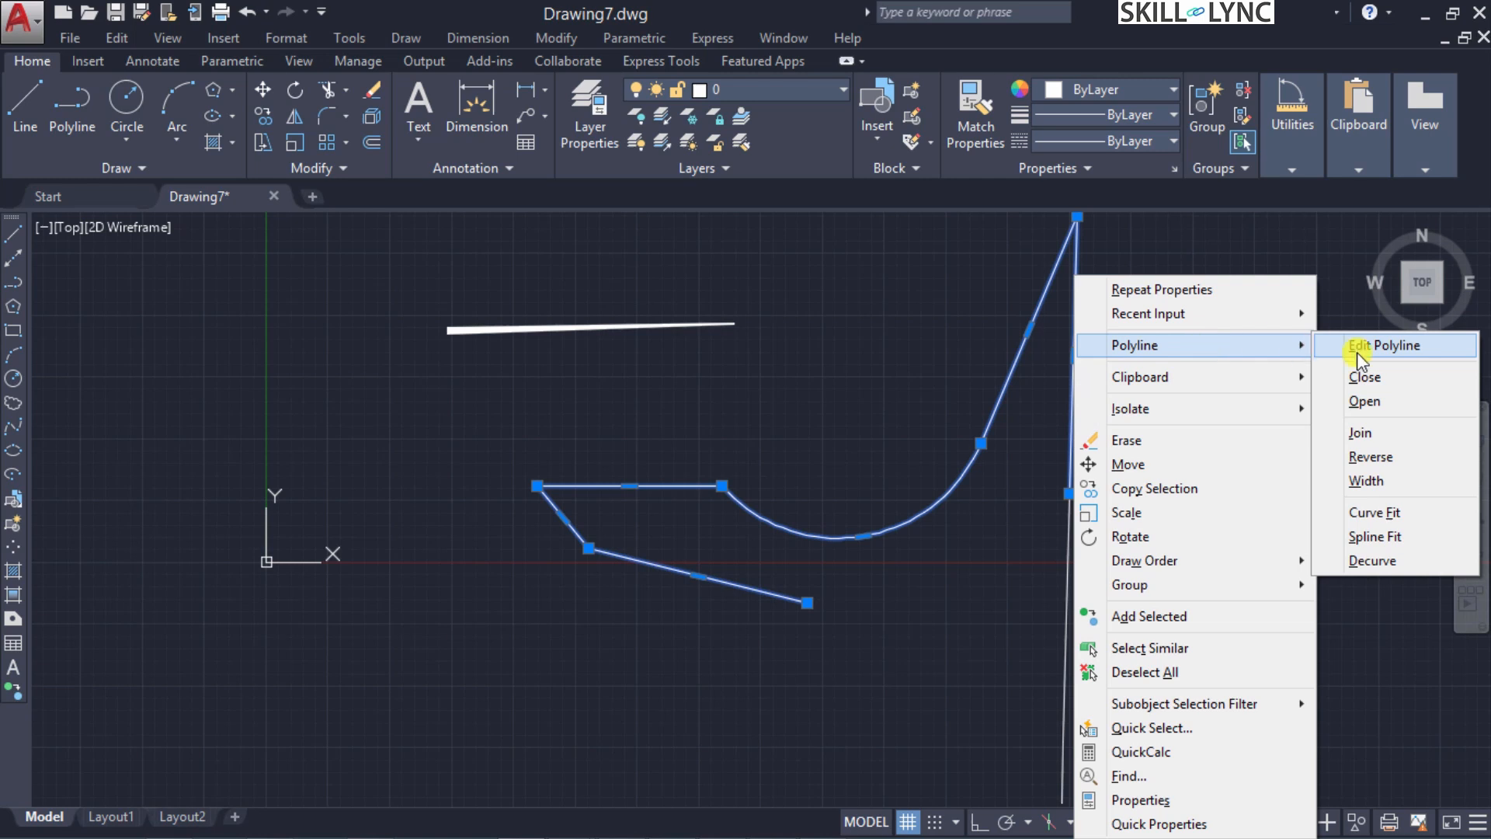
click(1399, 347)
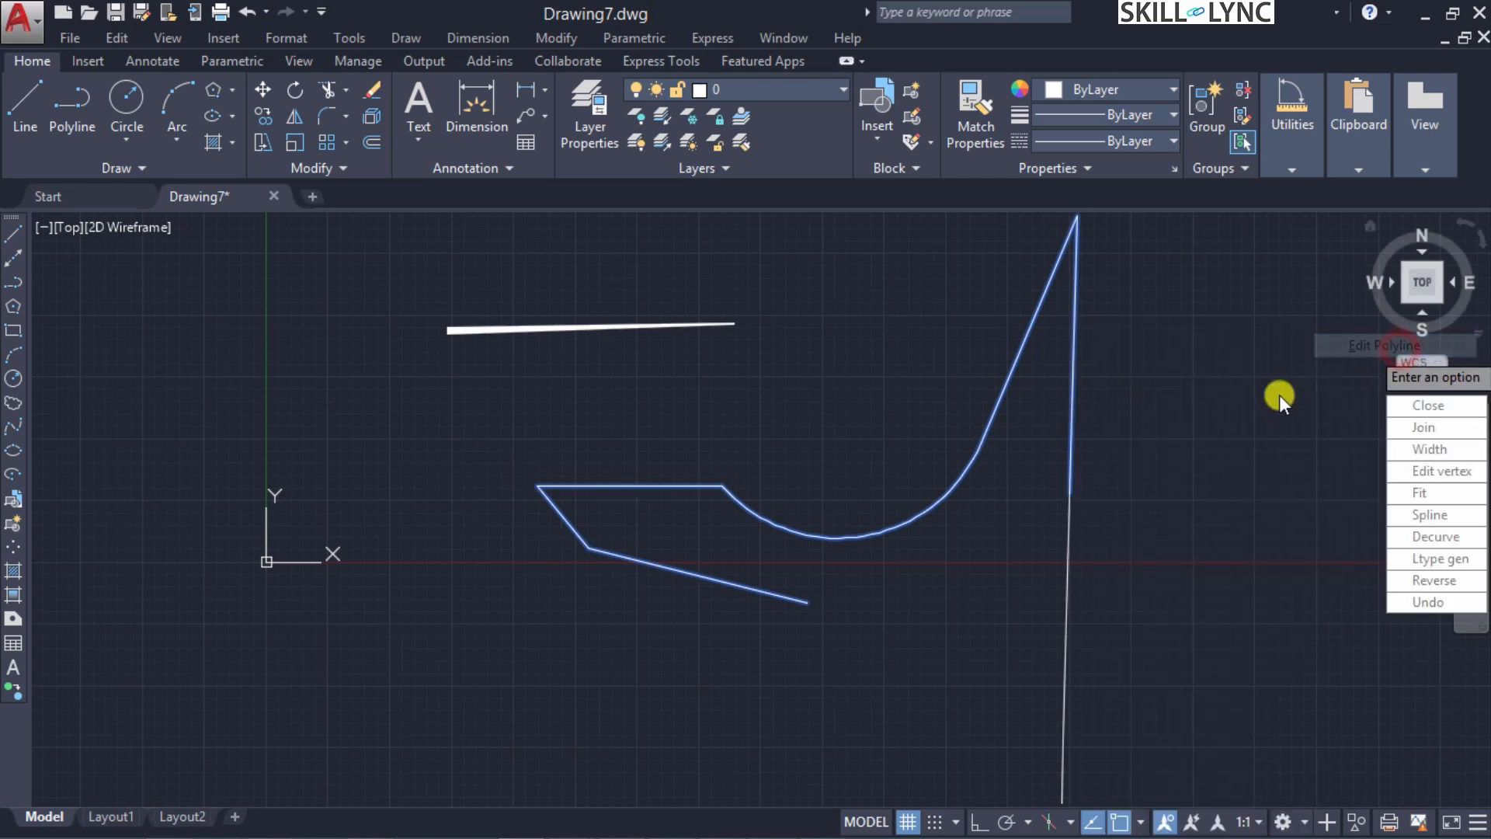
click(1445, 471)
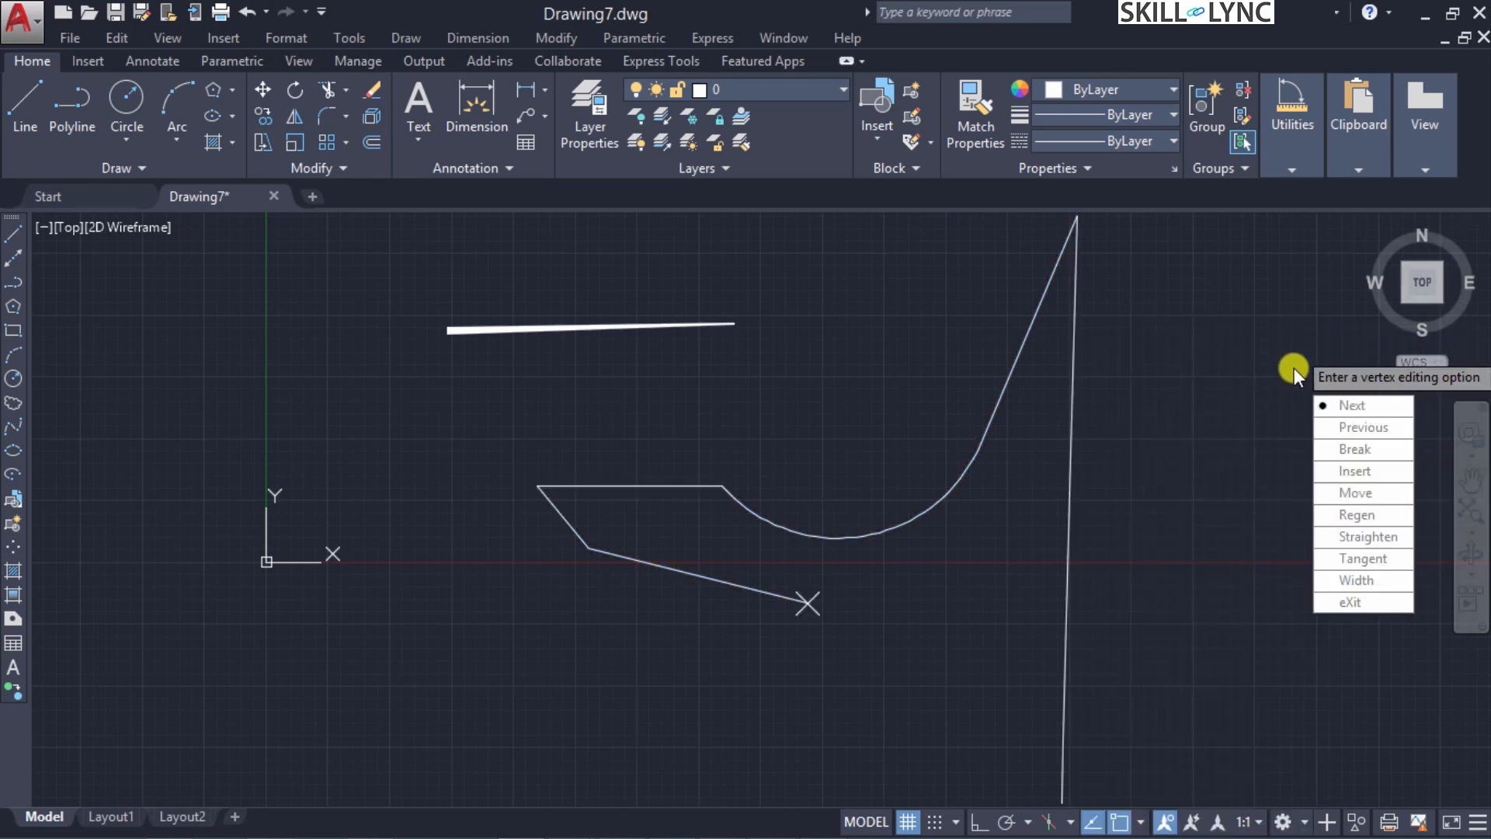
click(1369, 471)
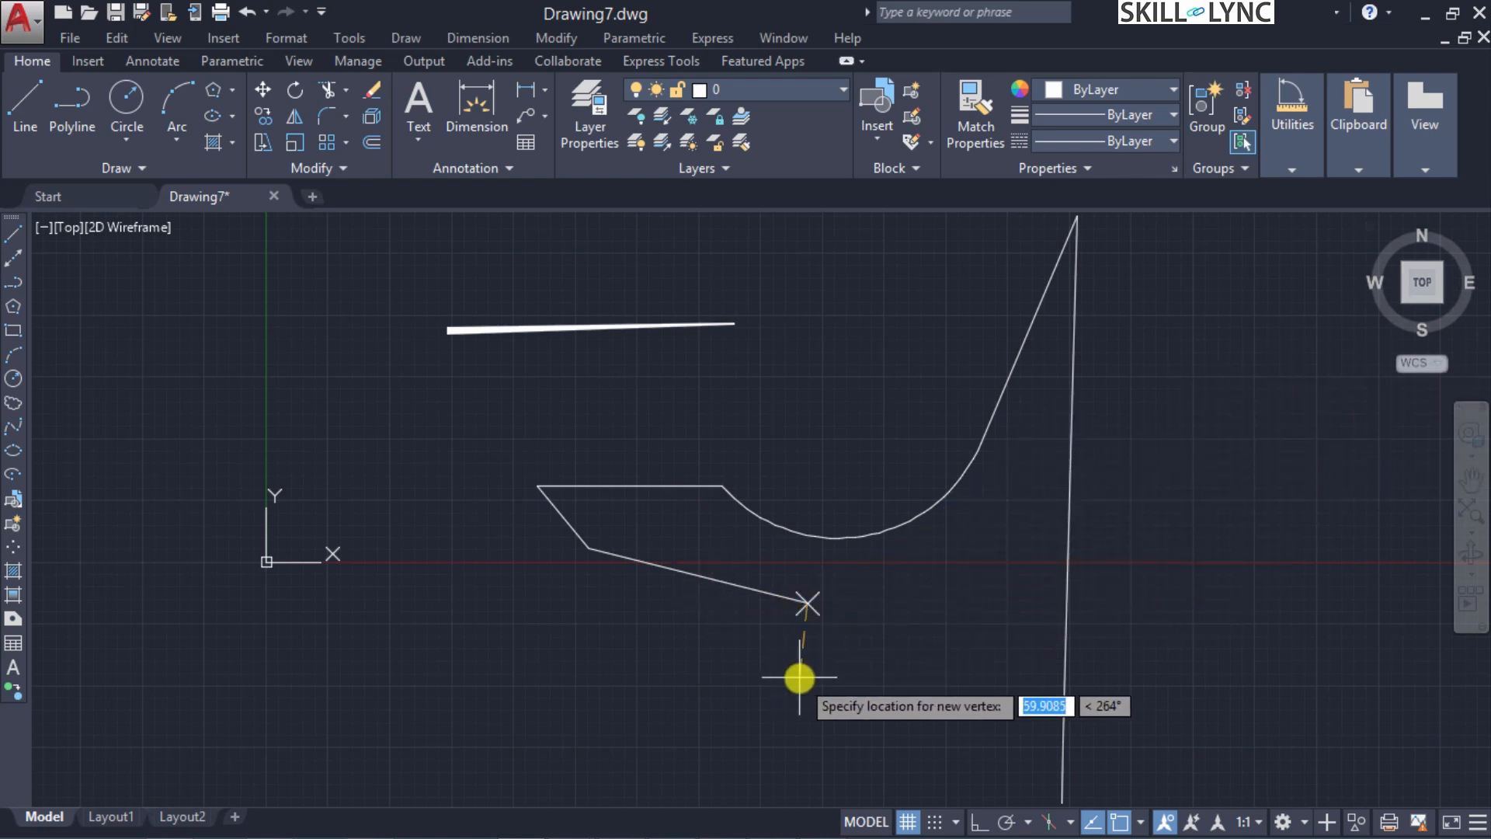
click(879, 677)
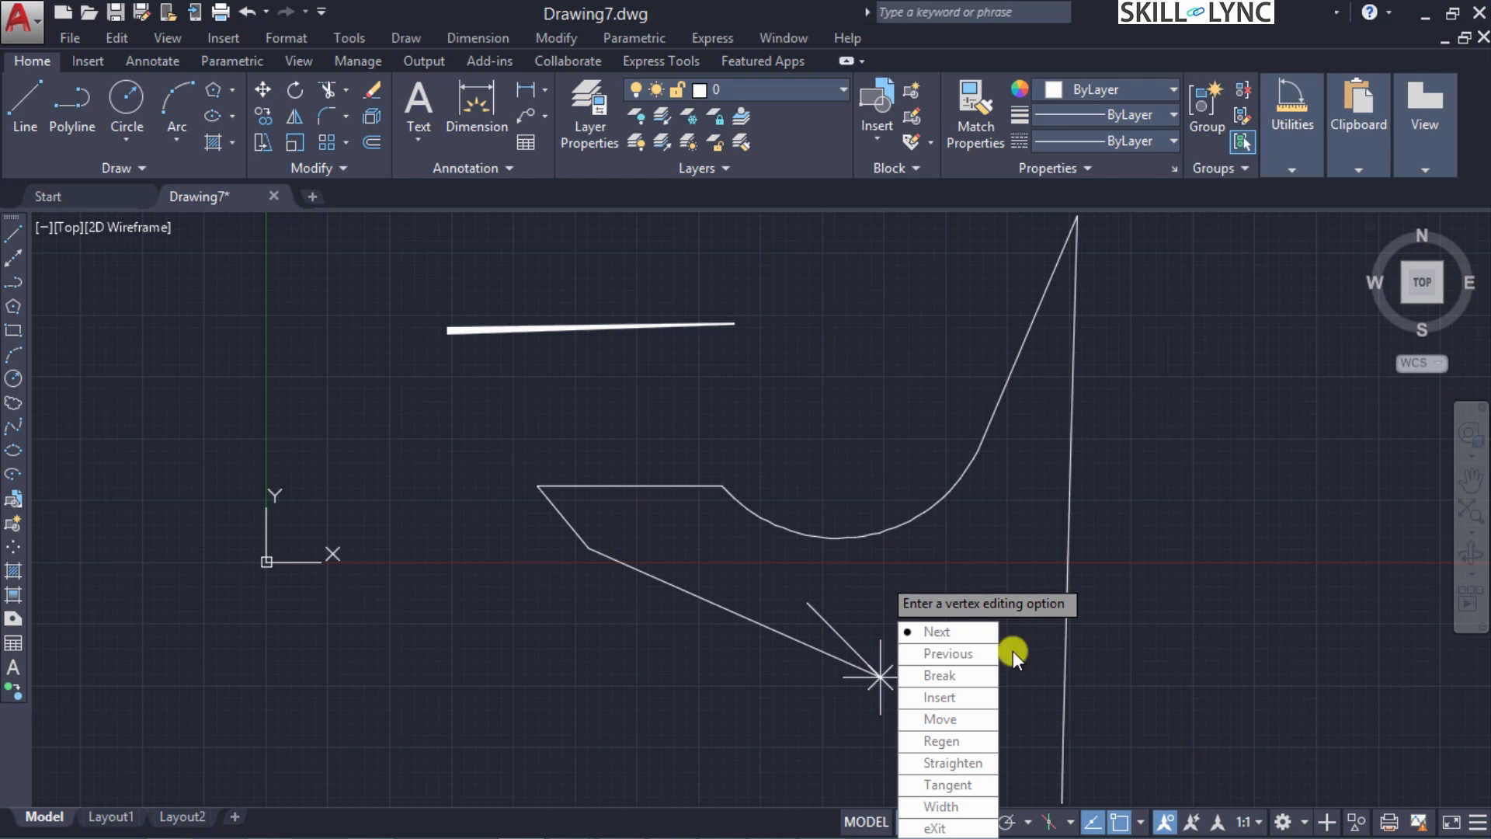
click(913, 720)
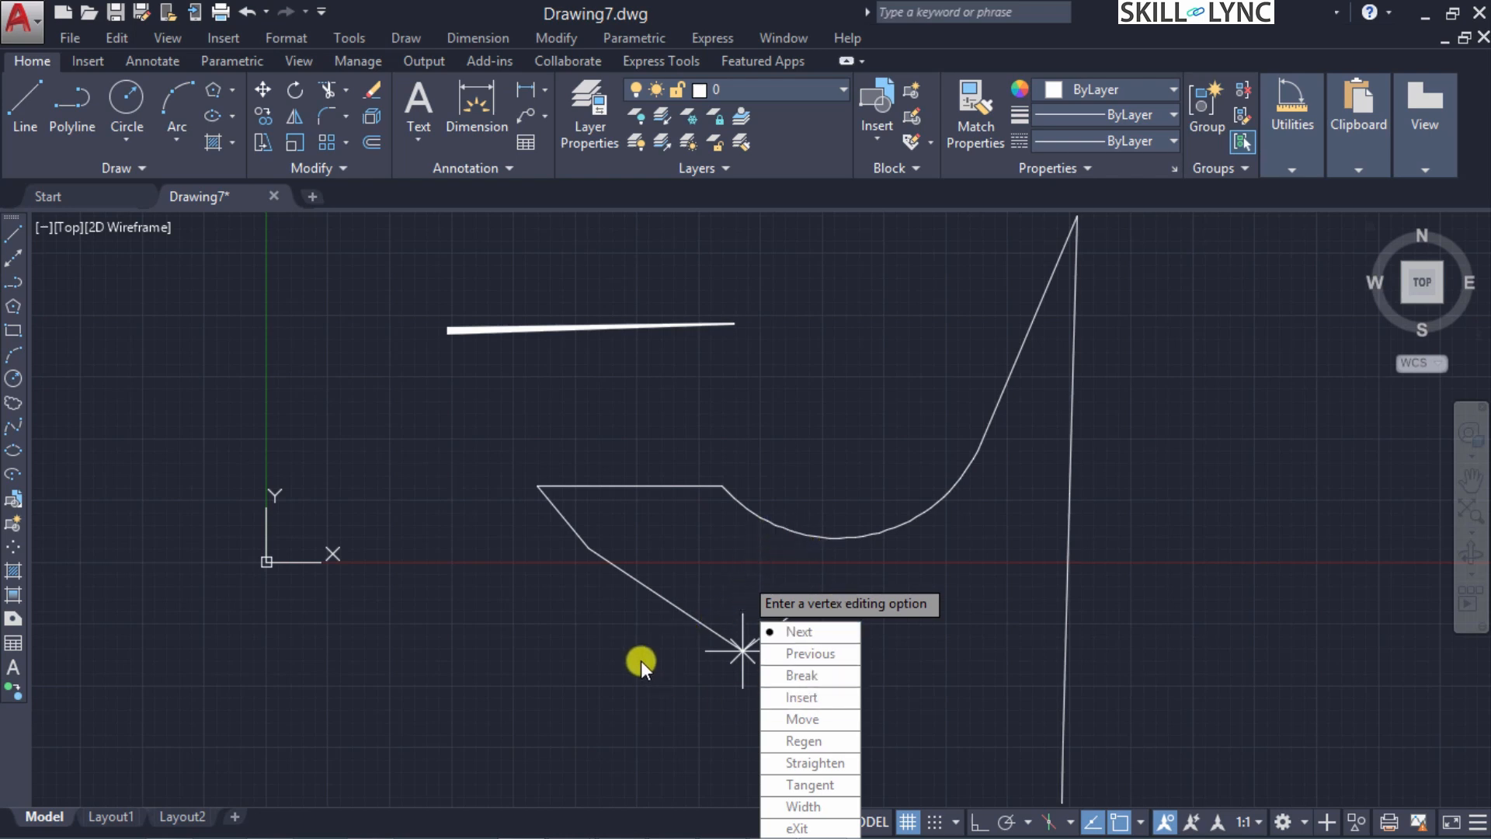
Give the segment following the moved vertex a starting width of 1 and an ending width of 10
click(819, 808)
click(743, 651)
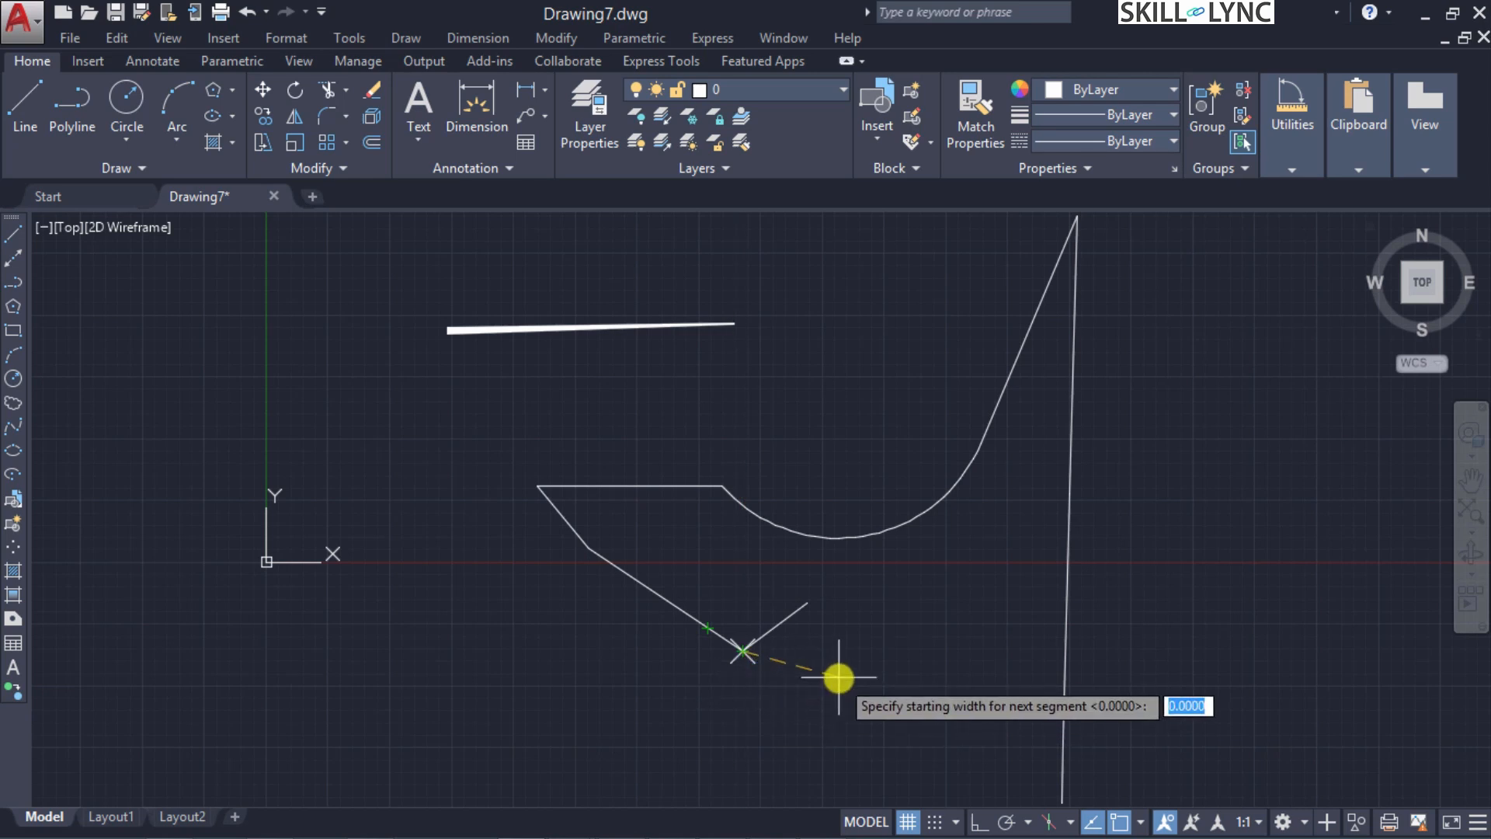
text(1)
key(Return)
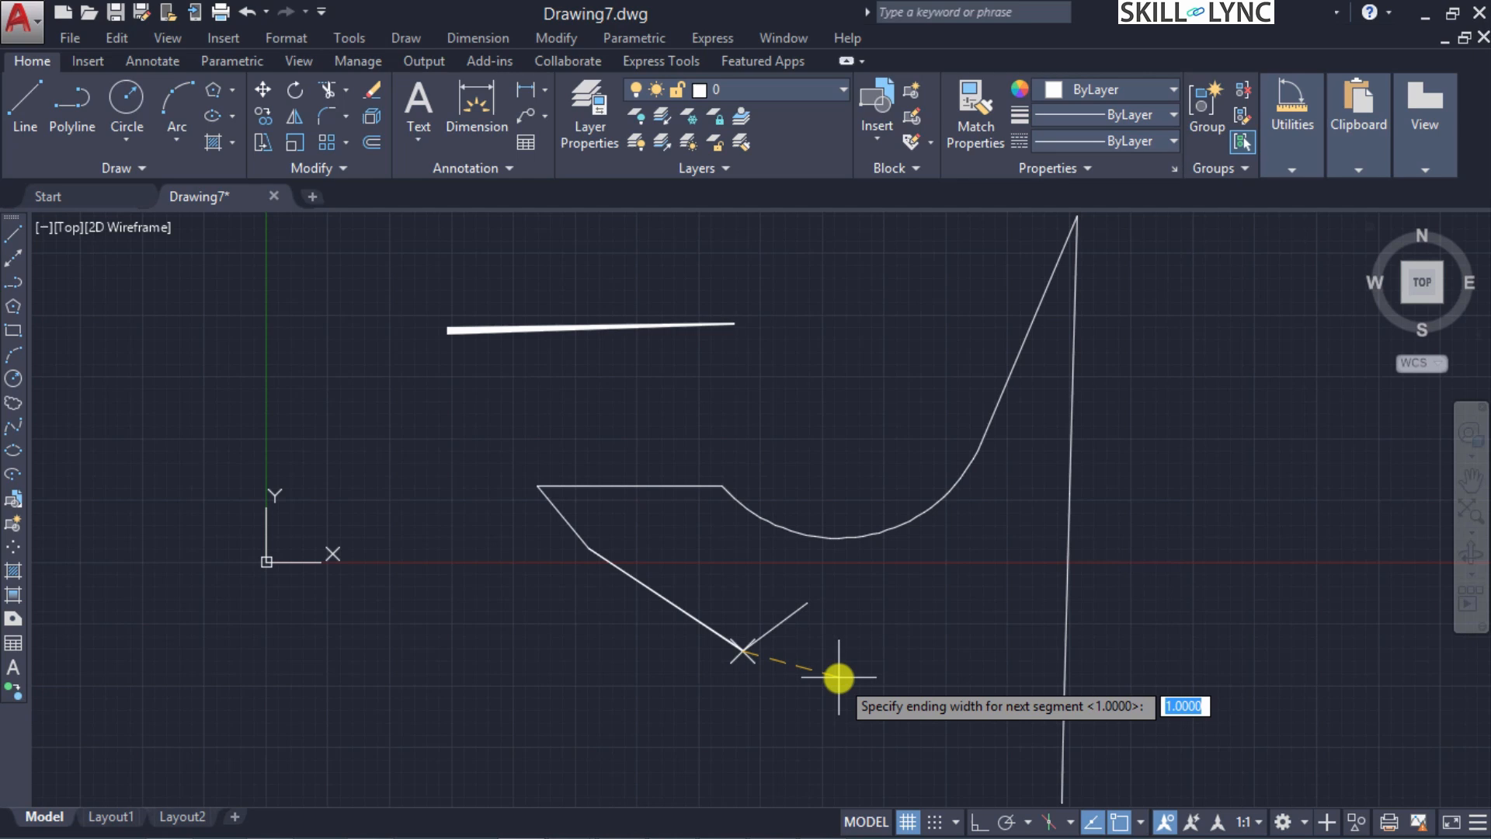
text(1)
key(BackSpace)
text(0)
key(Return)
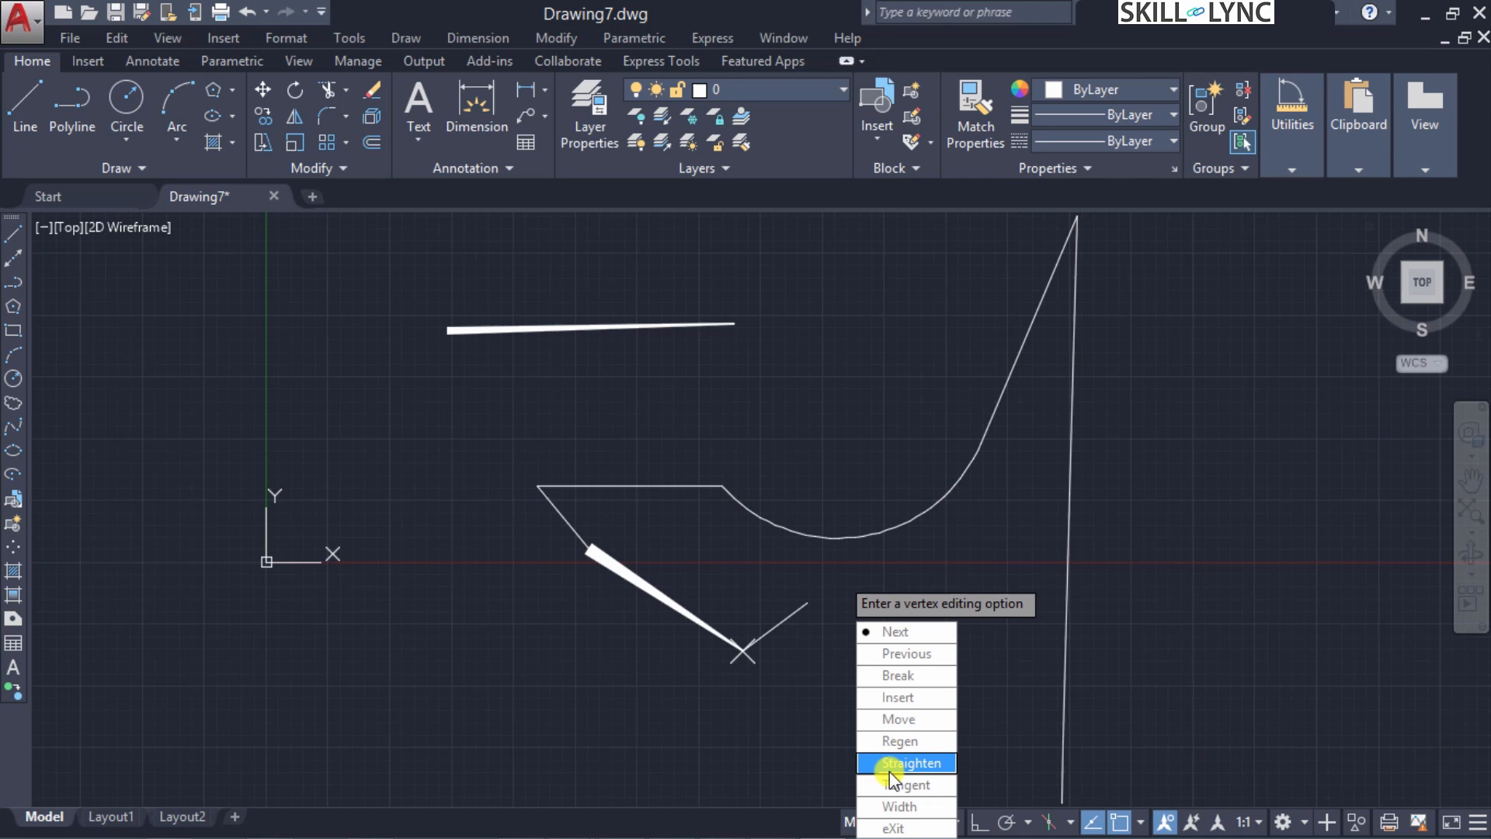
Straighten the polyline's arc between its two end vertices, starting where the horizontal segment meets it
click(913, 632)
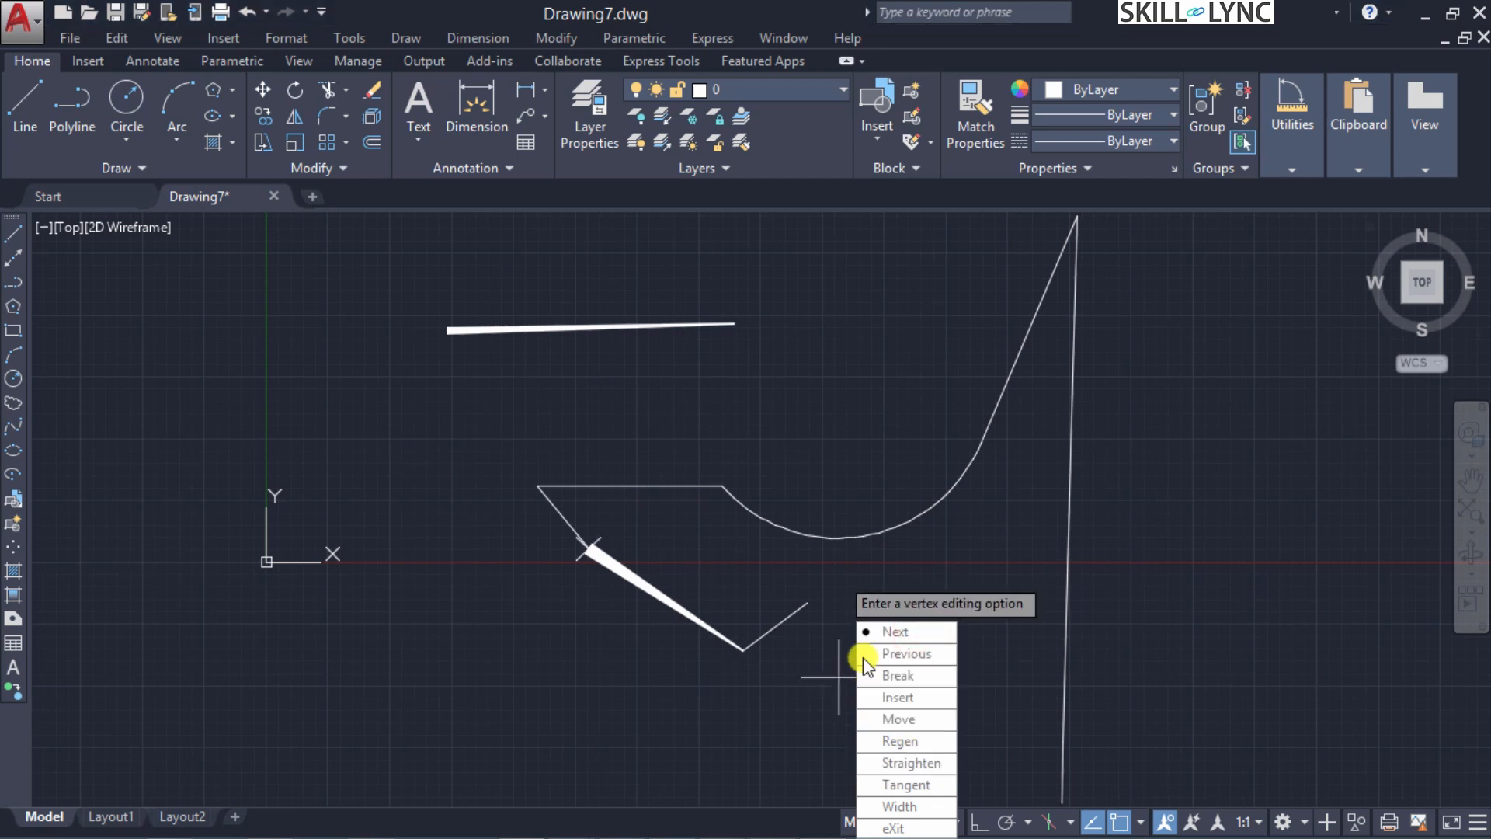
key(Return)
click(901, 763)
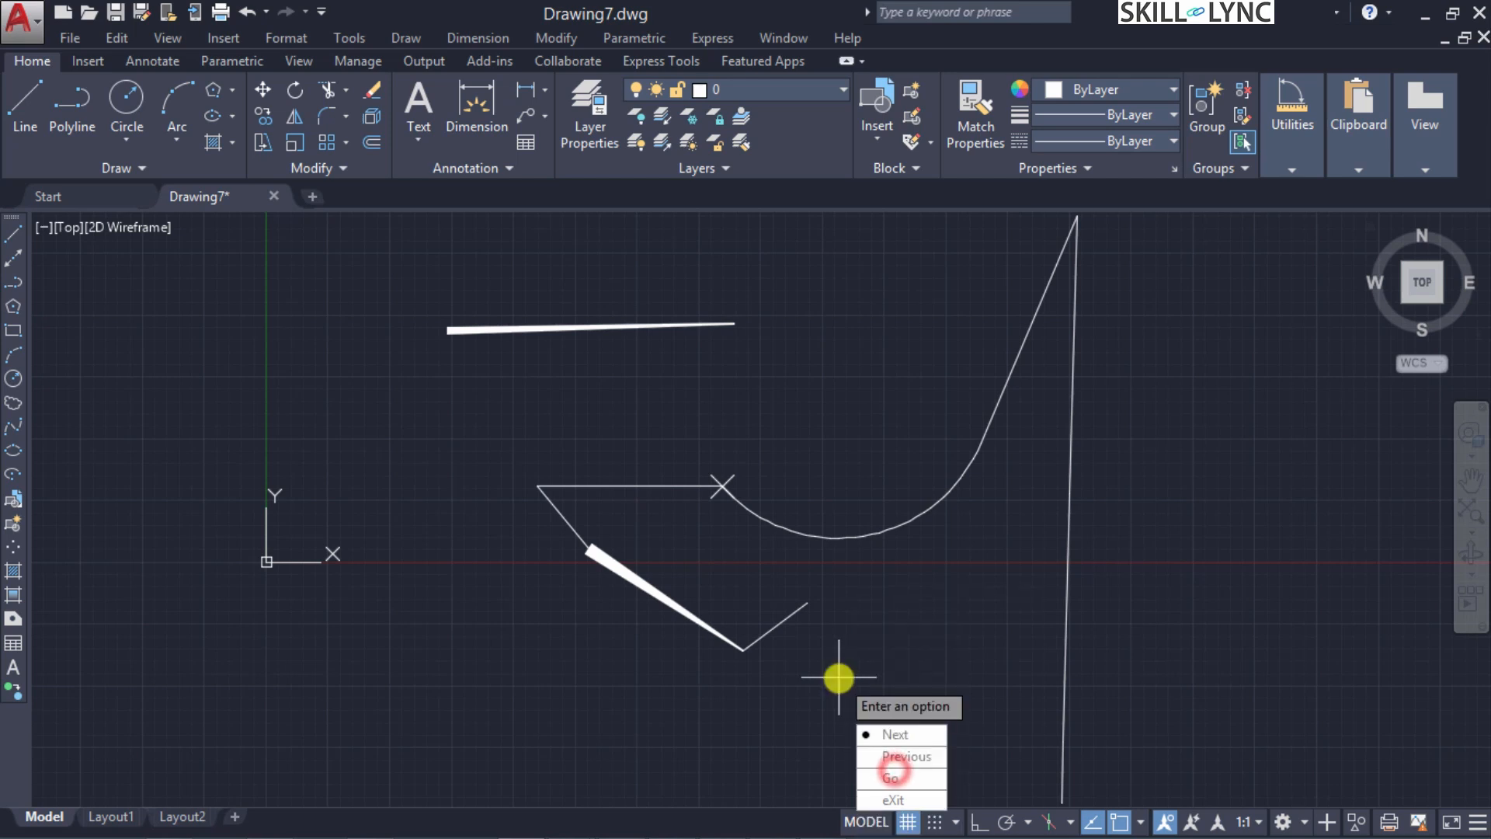
click(923, 775)
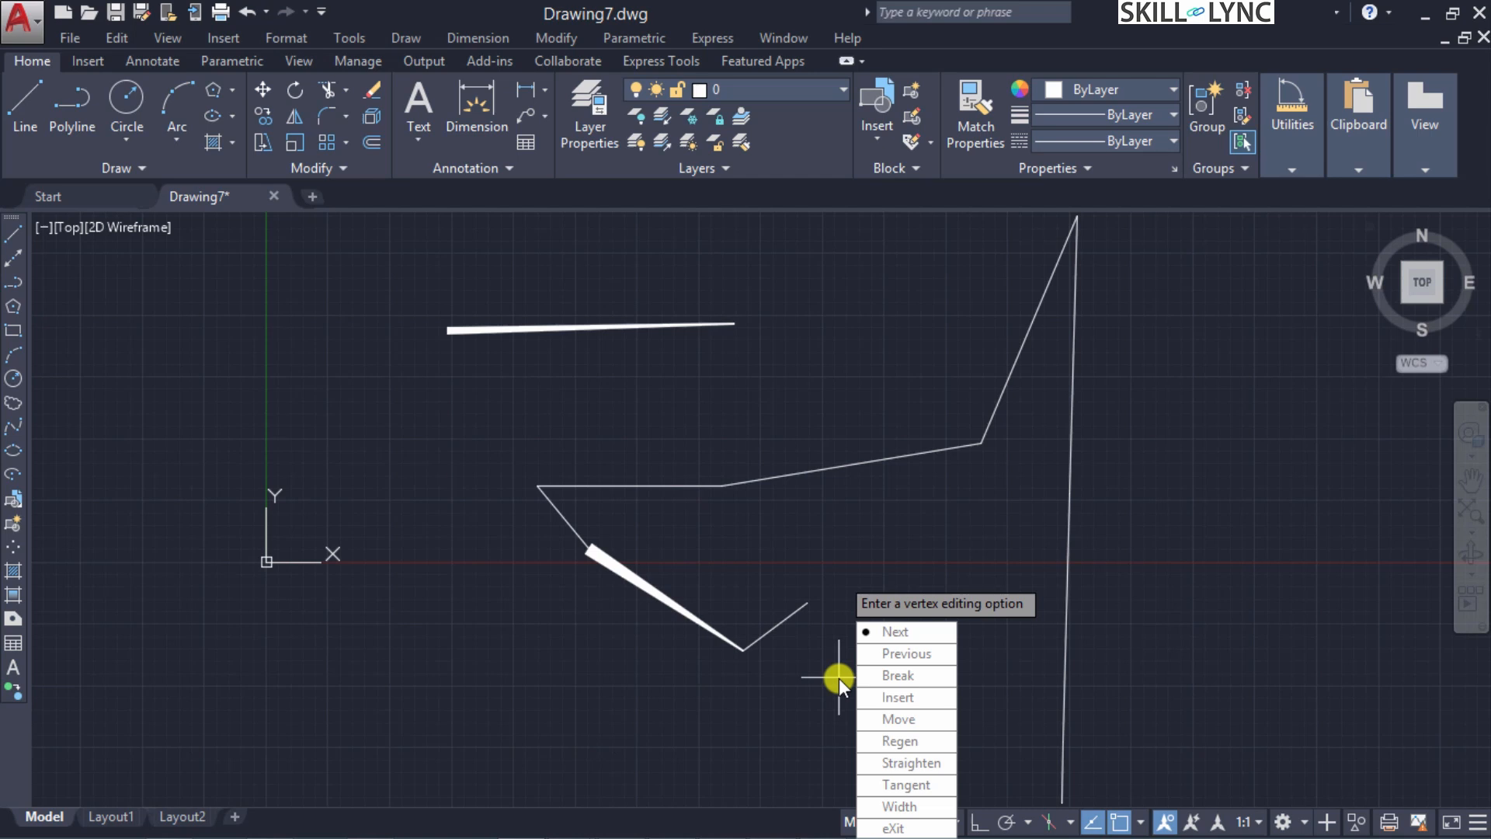
Set an up-and-right tangent direction at the horizontal segment's right-end vertex, then fit a curve through the polyline
click(901, 786)
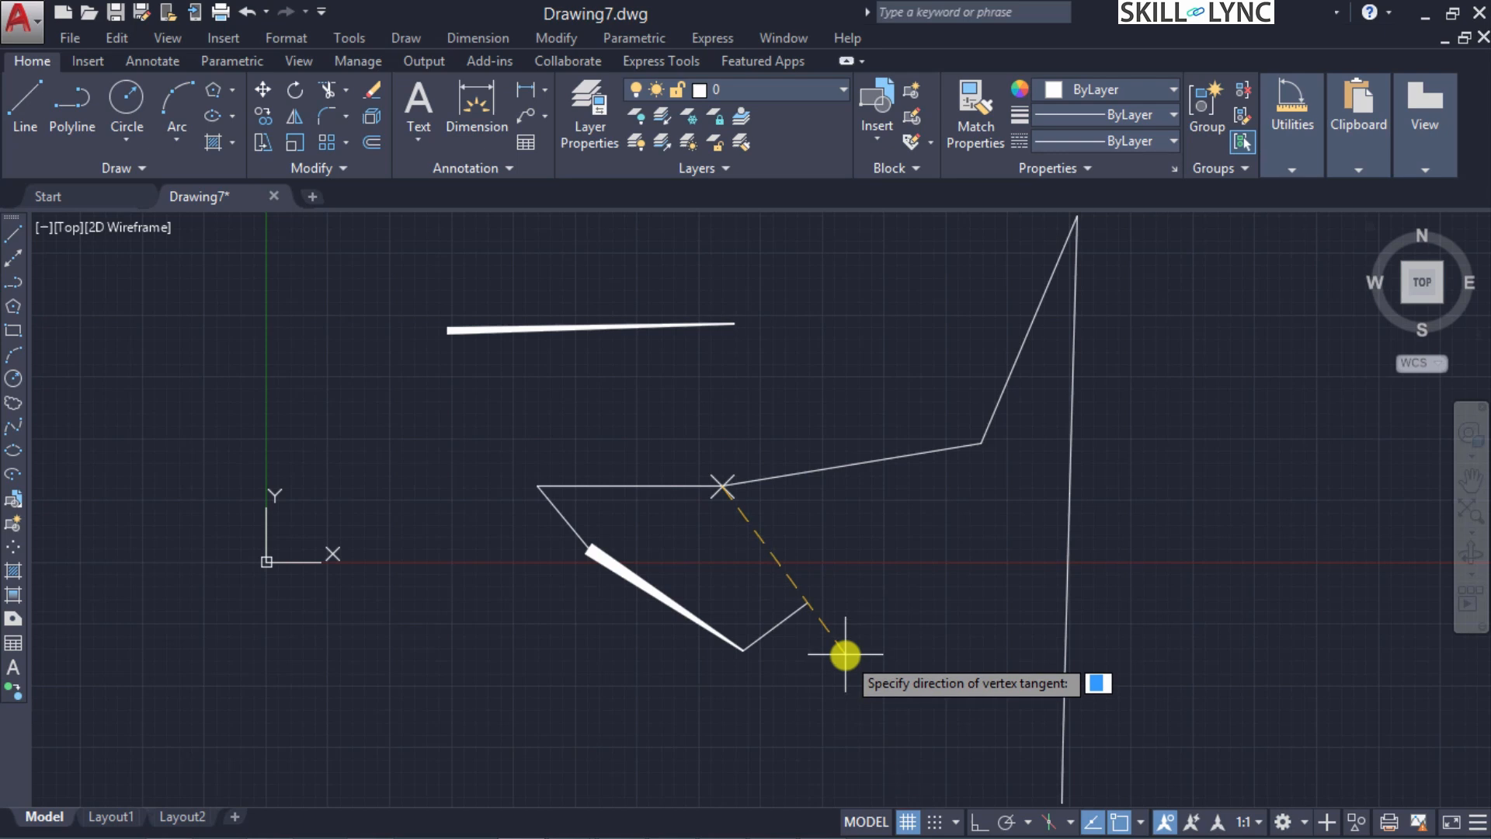
click(875, 353)
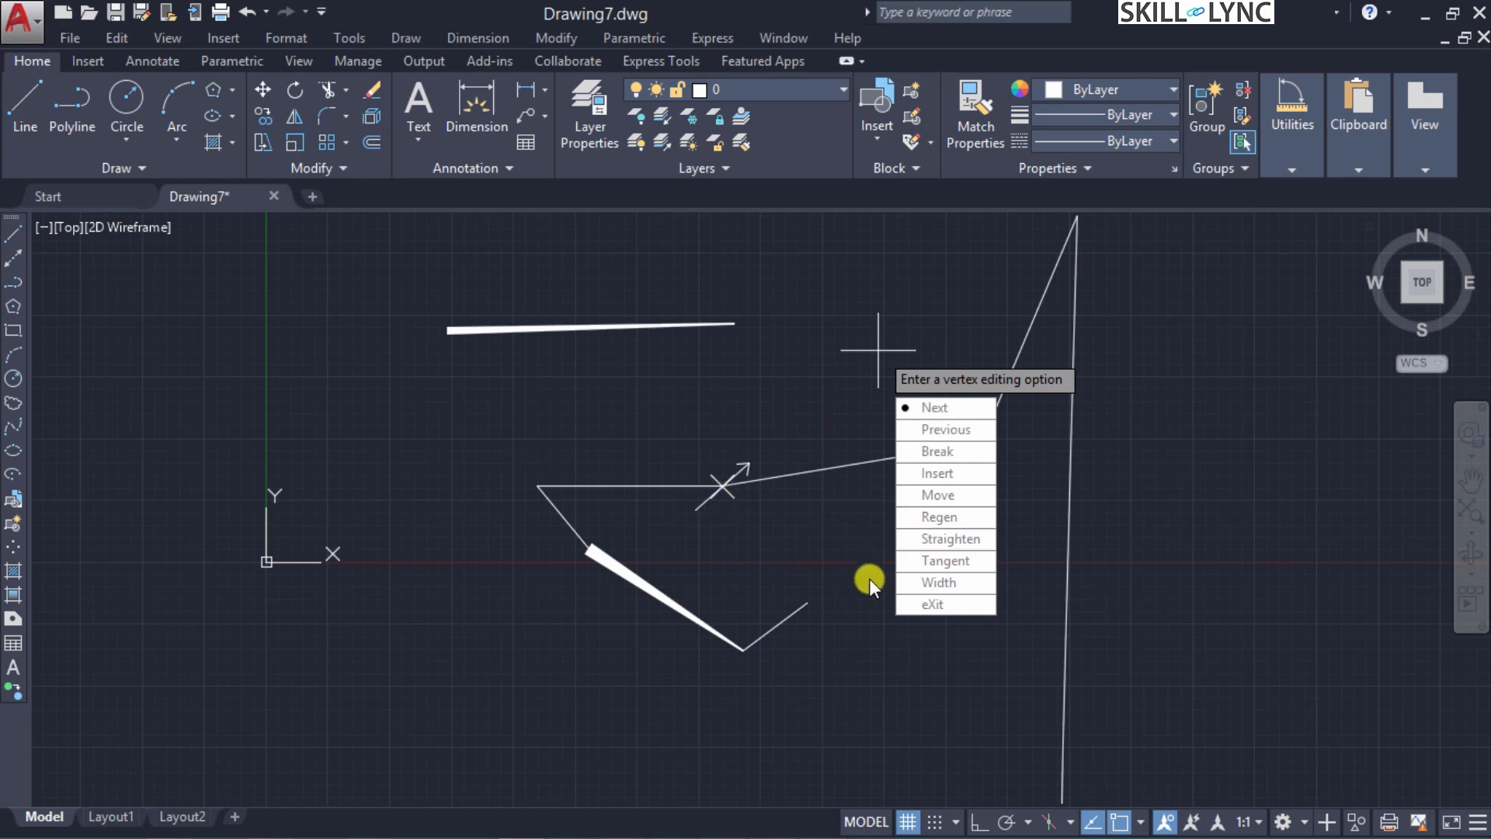
click(915, 604)
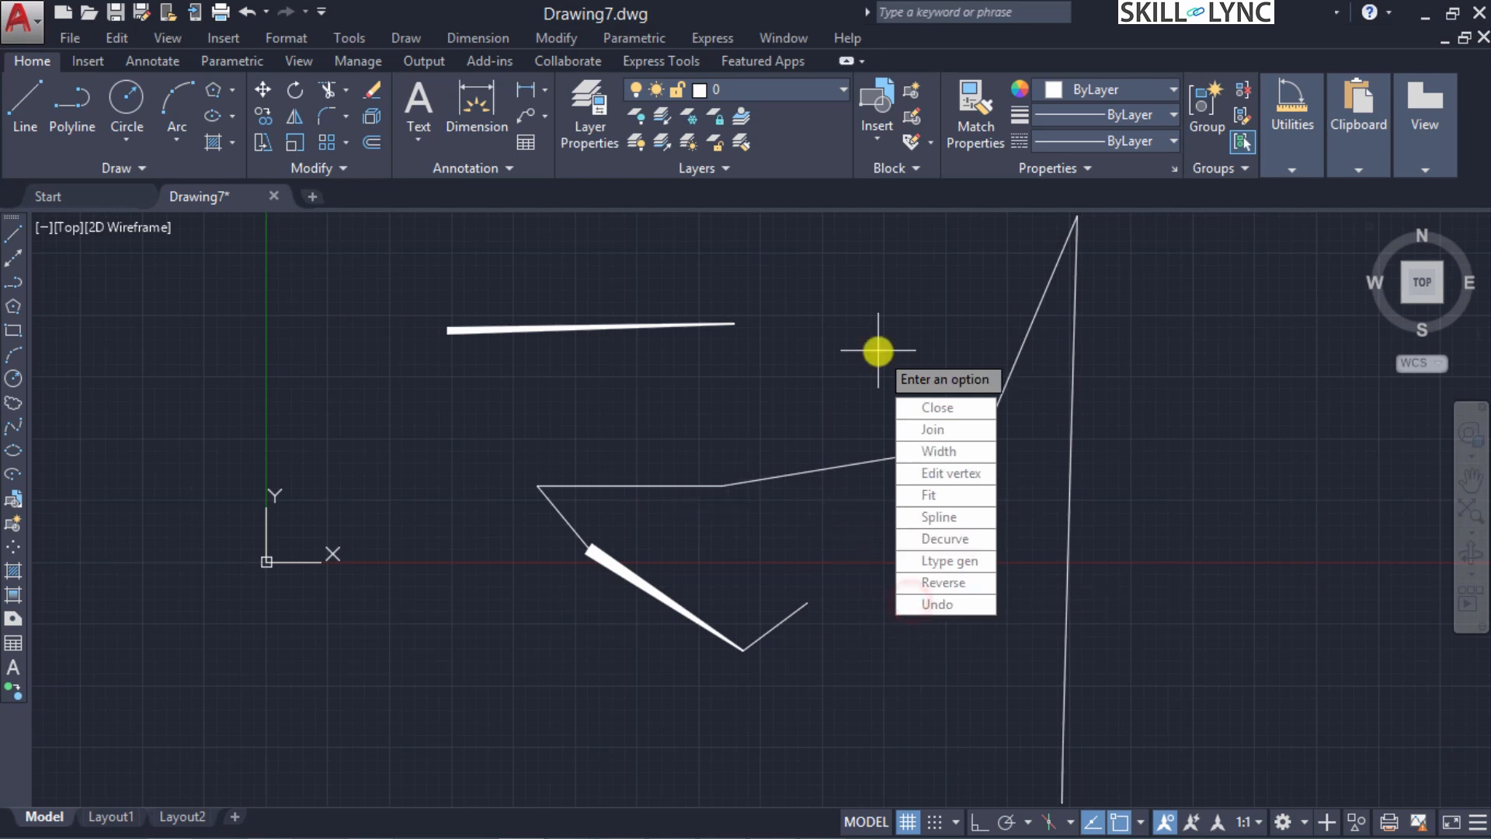
click(951, 491)
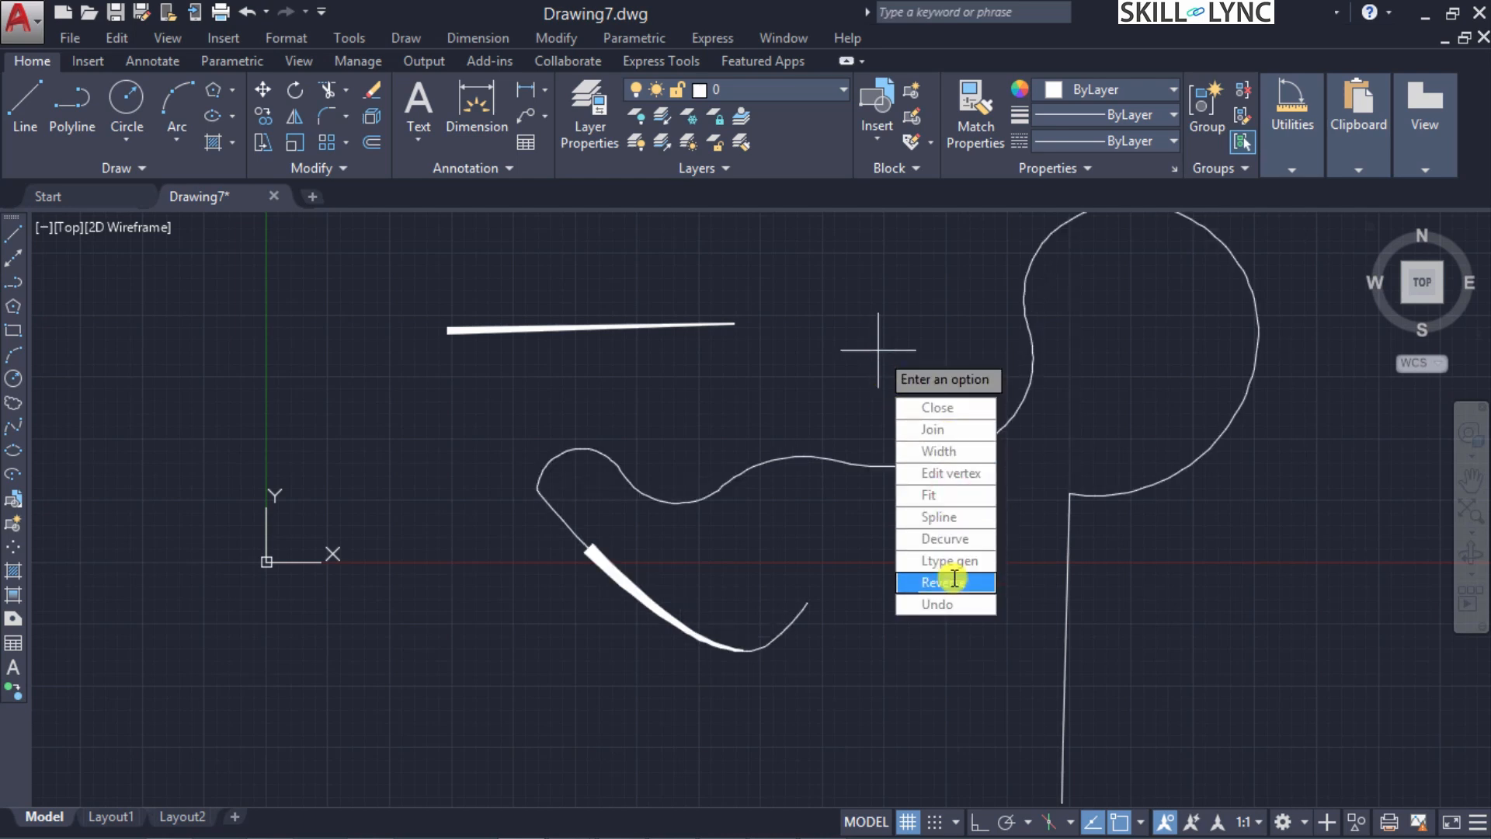
Re-edit the vertices, give the vertex with the tangent arrow a steeper, nearly vertical tangent direction, and end the polyline edit
click(951, 470)
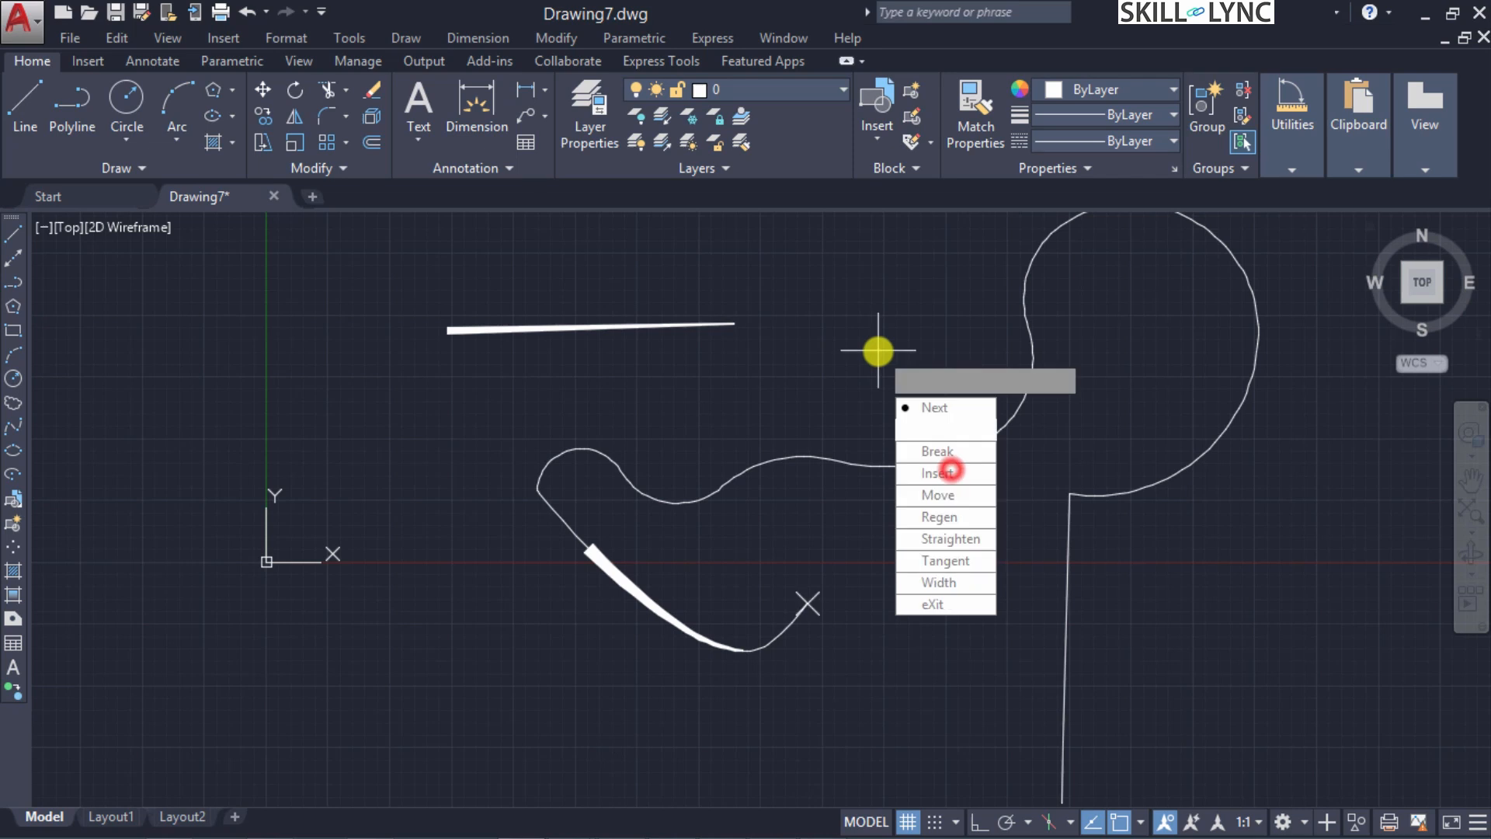
click(940, 560)
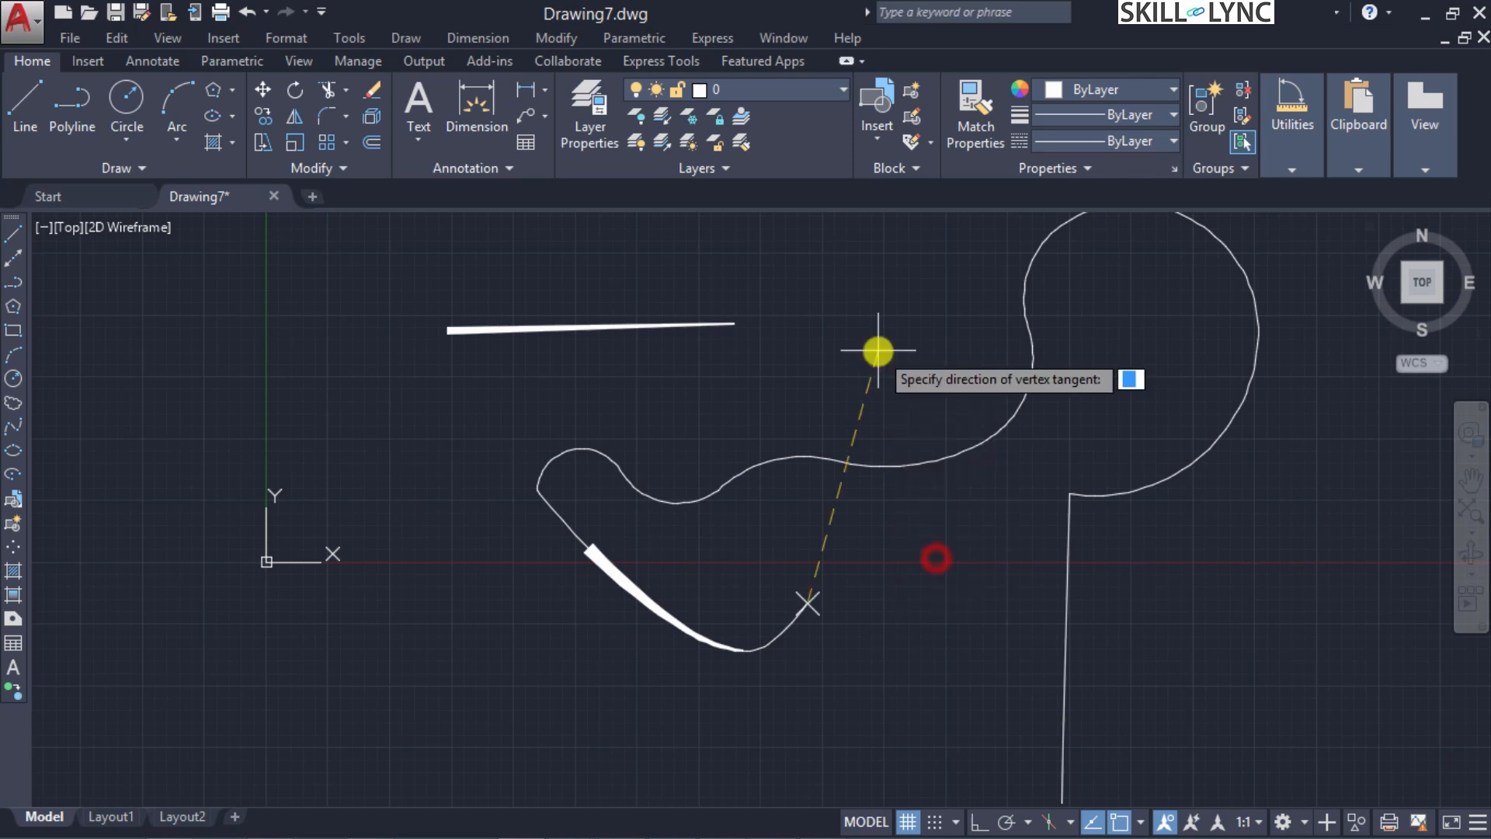
click(839, 417)
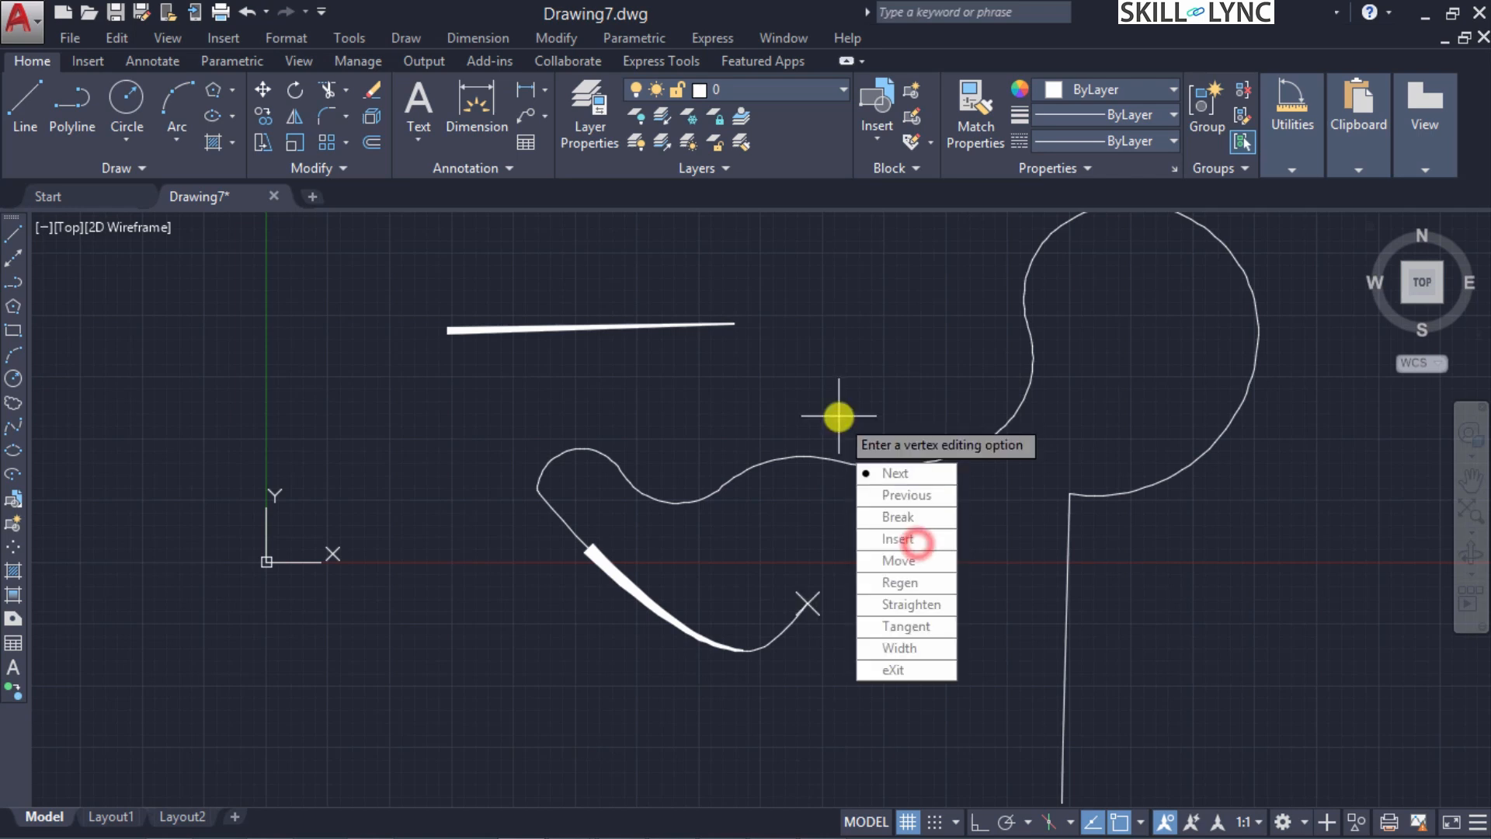
click(883, 470)
click(880, 470)
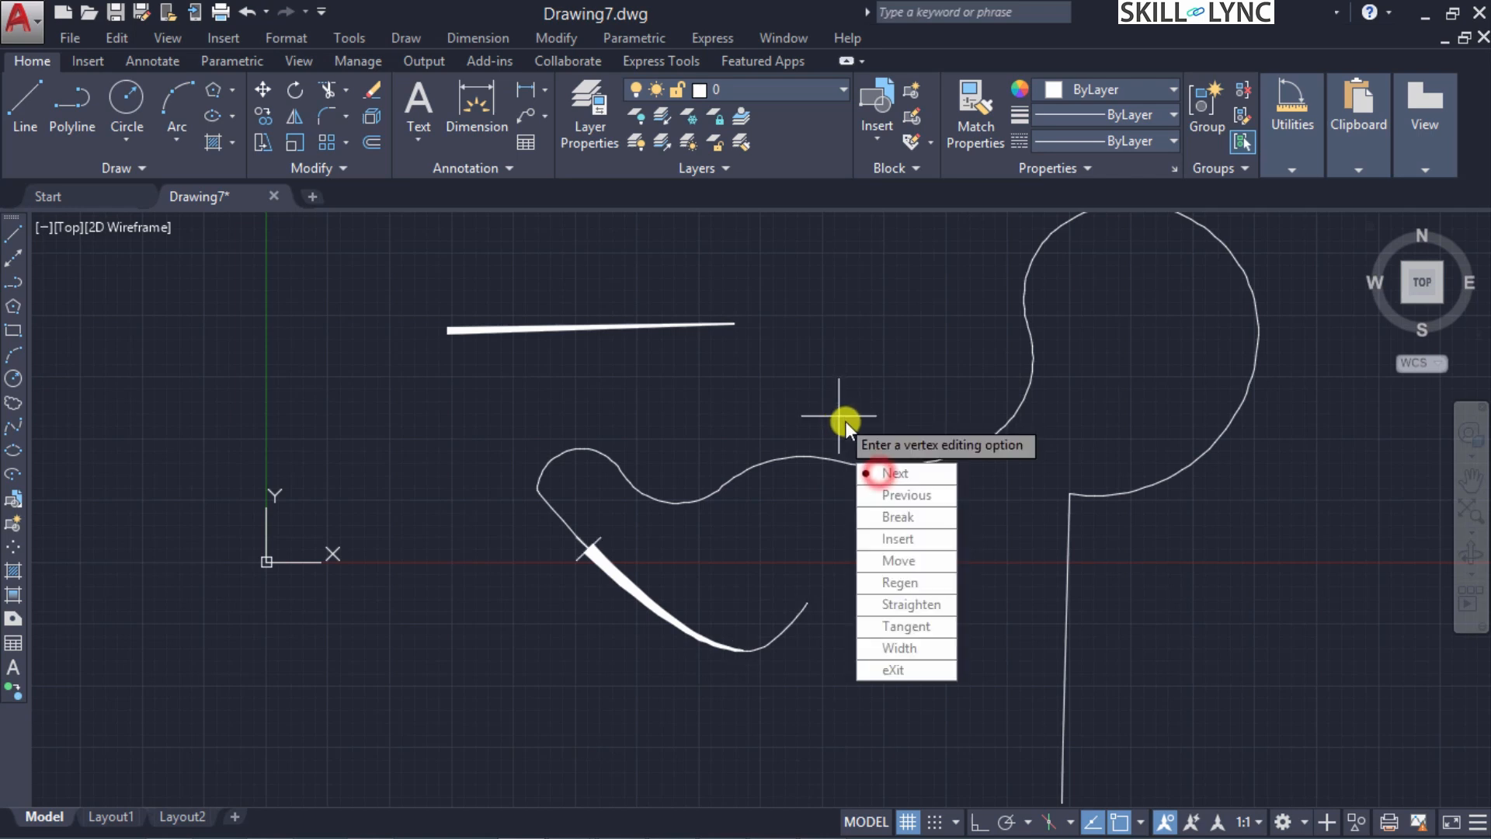
click(882, 471)
click(883, 473)
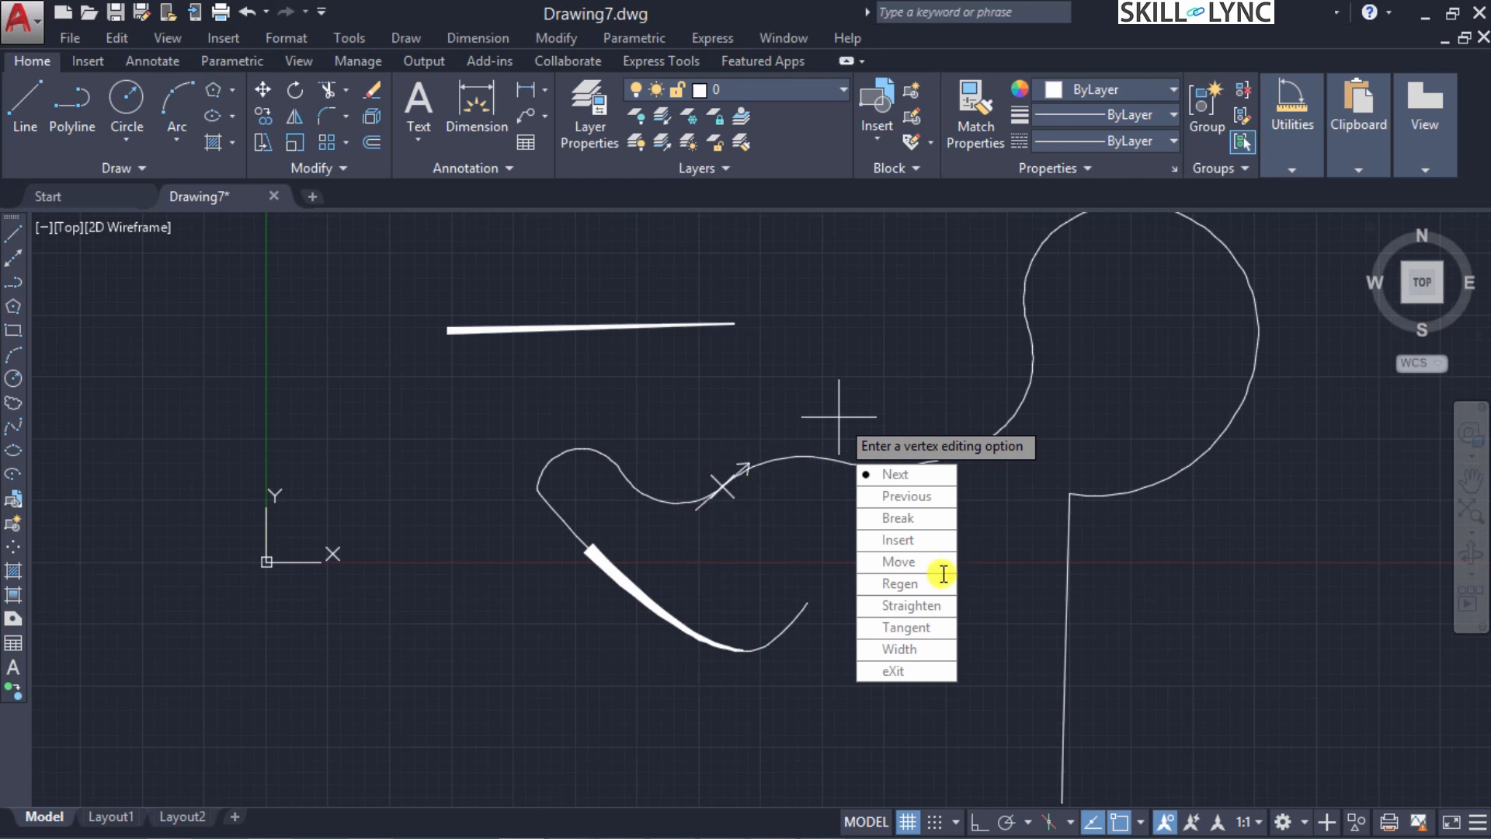
click(901, 637)
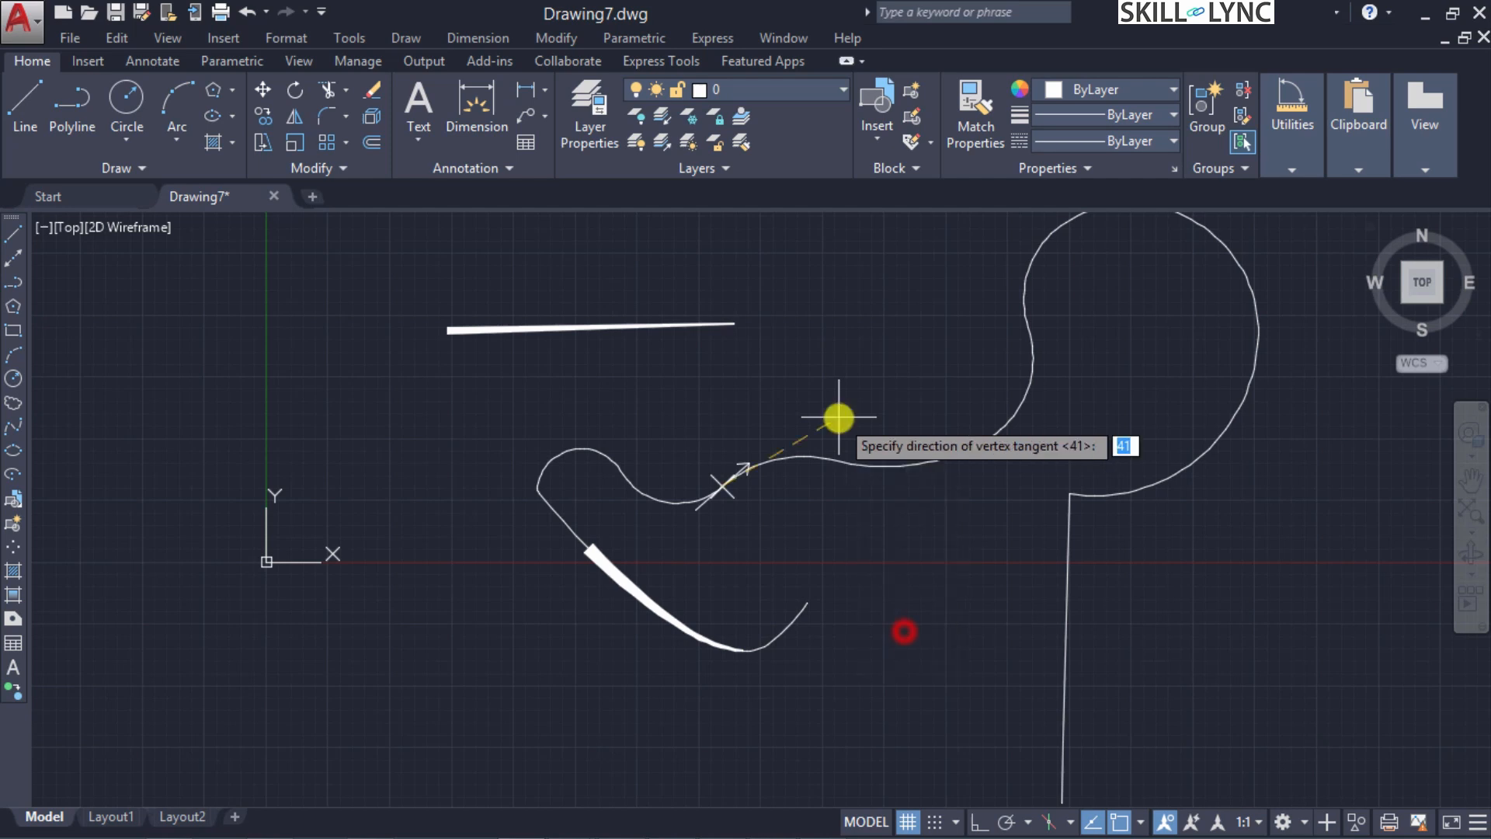
click(752, 386)
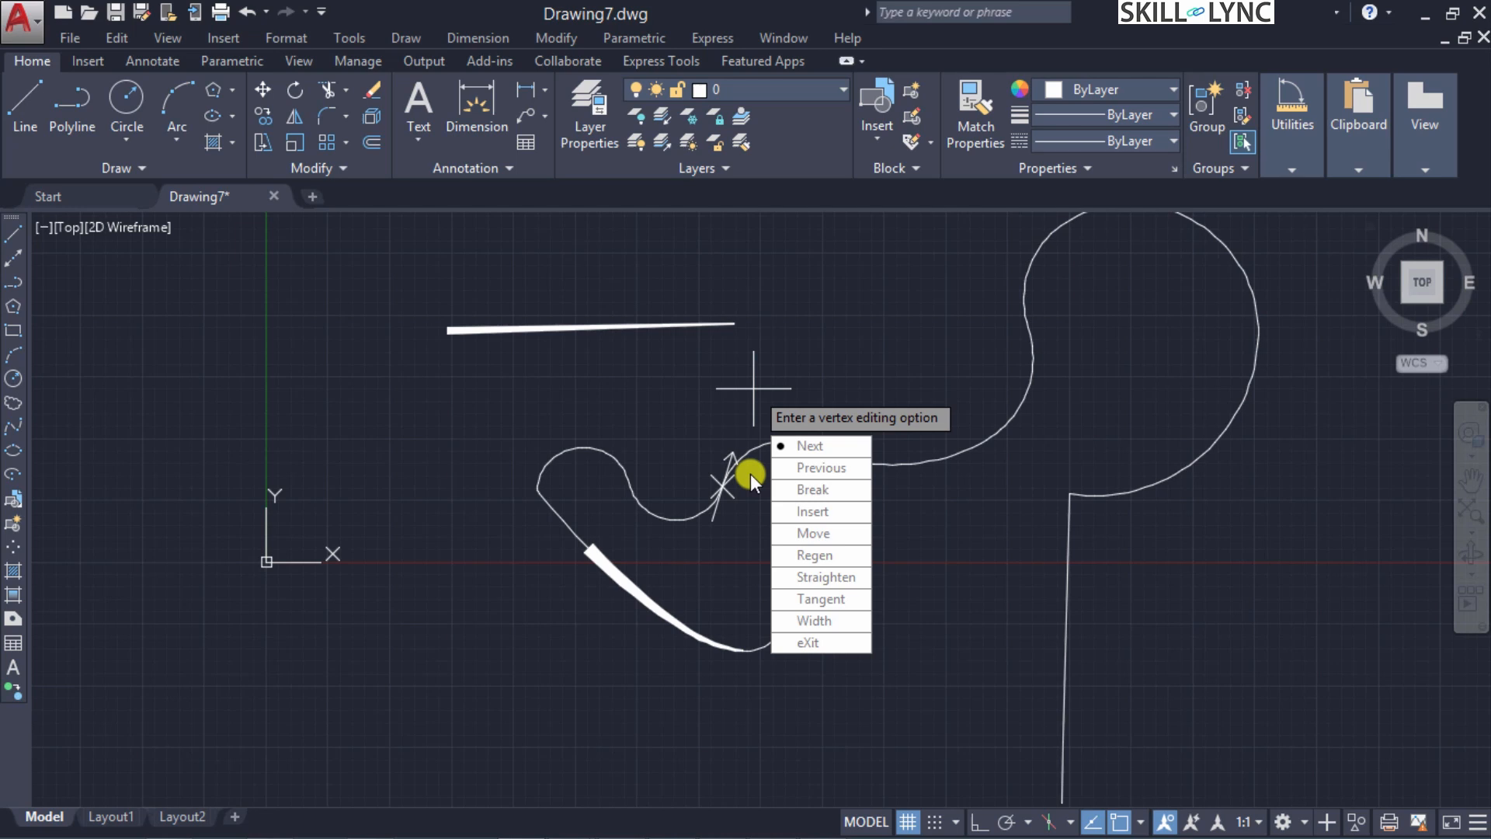
click(843, 642)
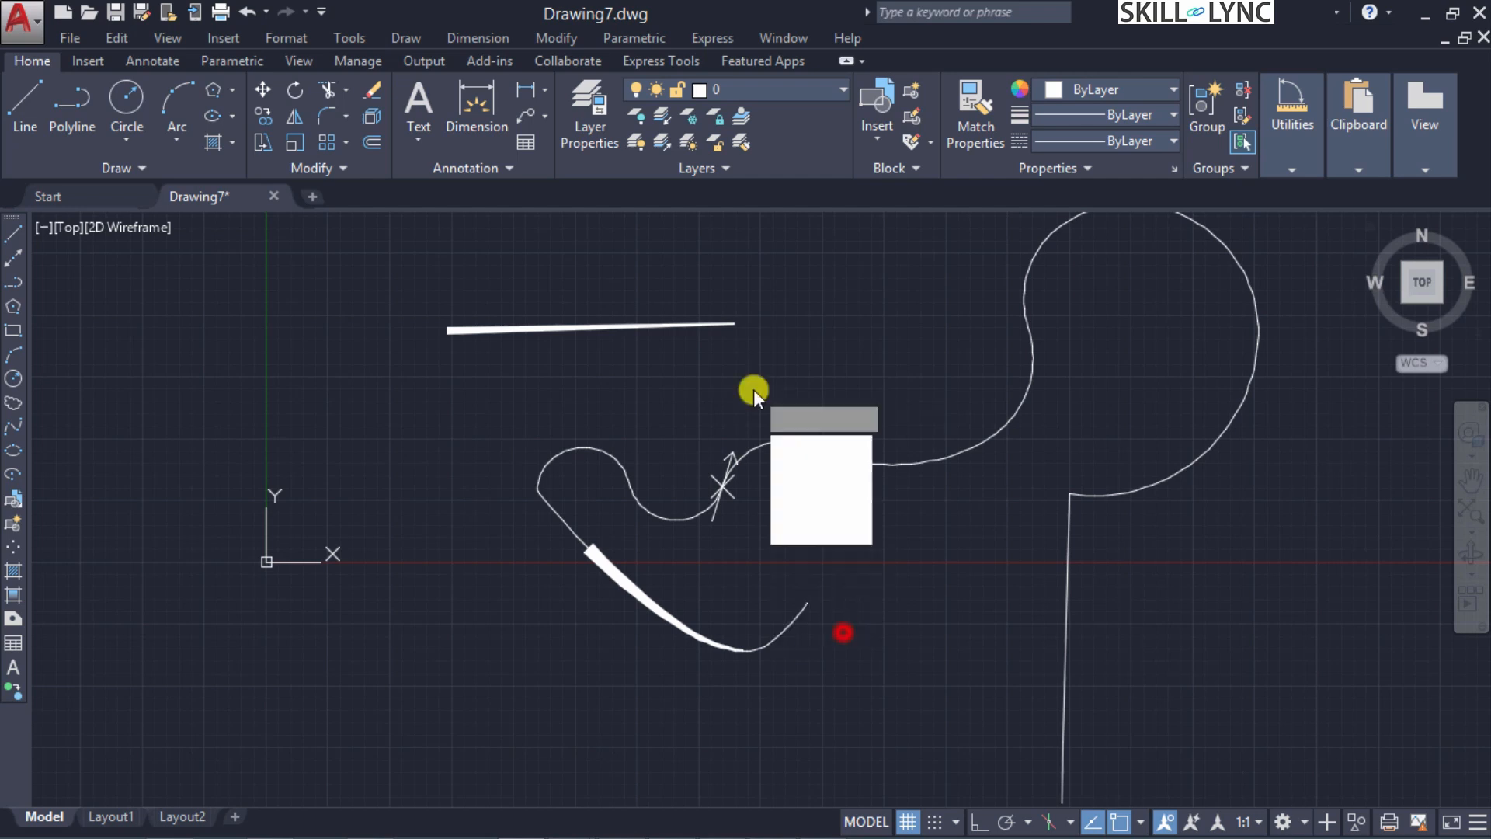
click(817, 641)
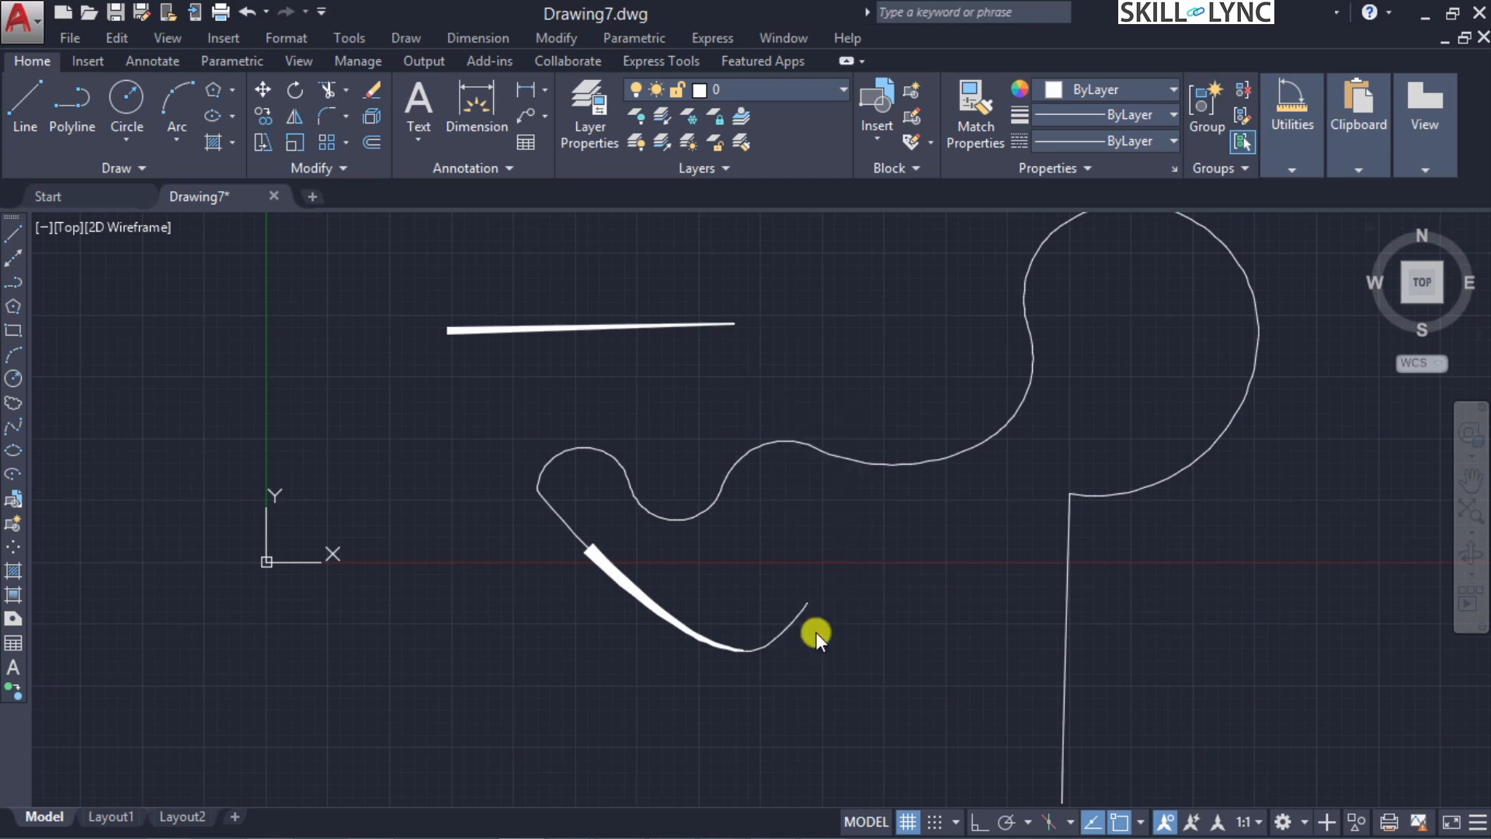
Erase all objects in the drawing
click(840, 562)
key(ctrl+a)
text(erase)
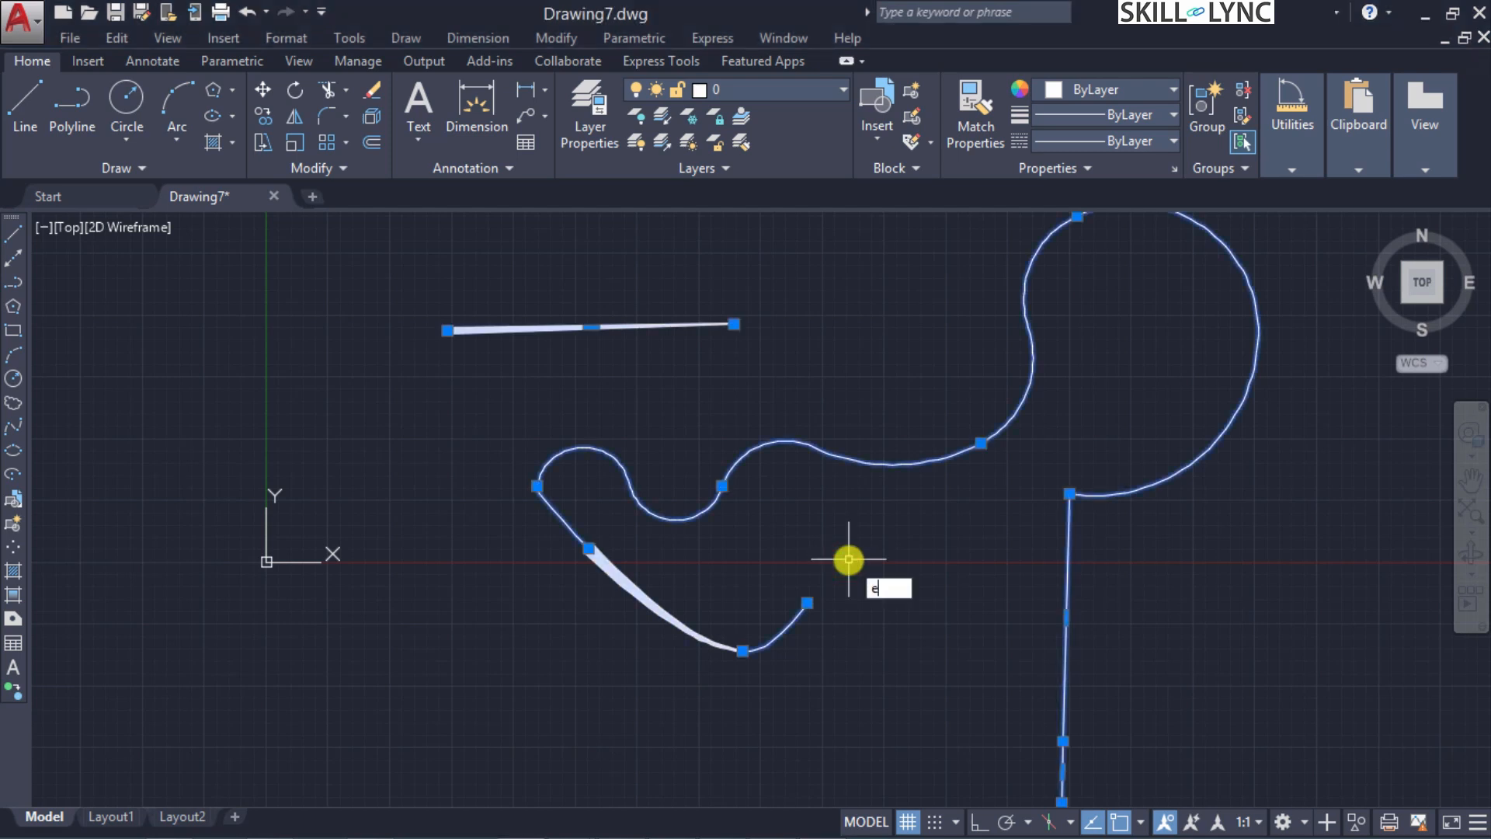
key(Return)
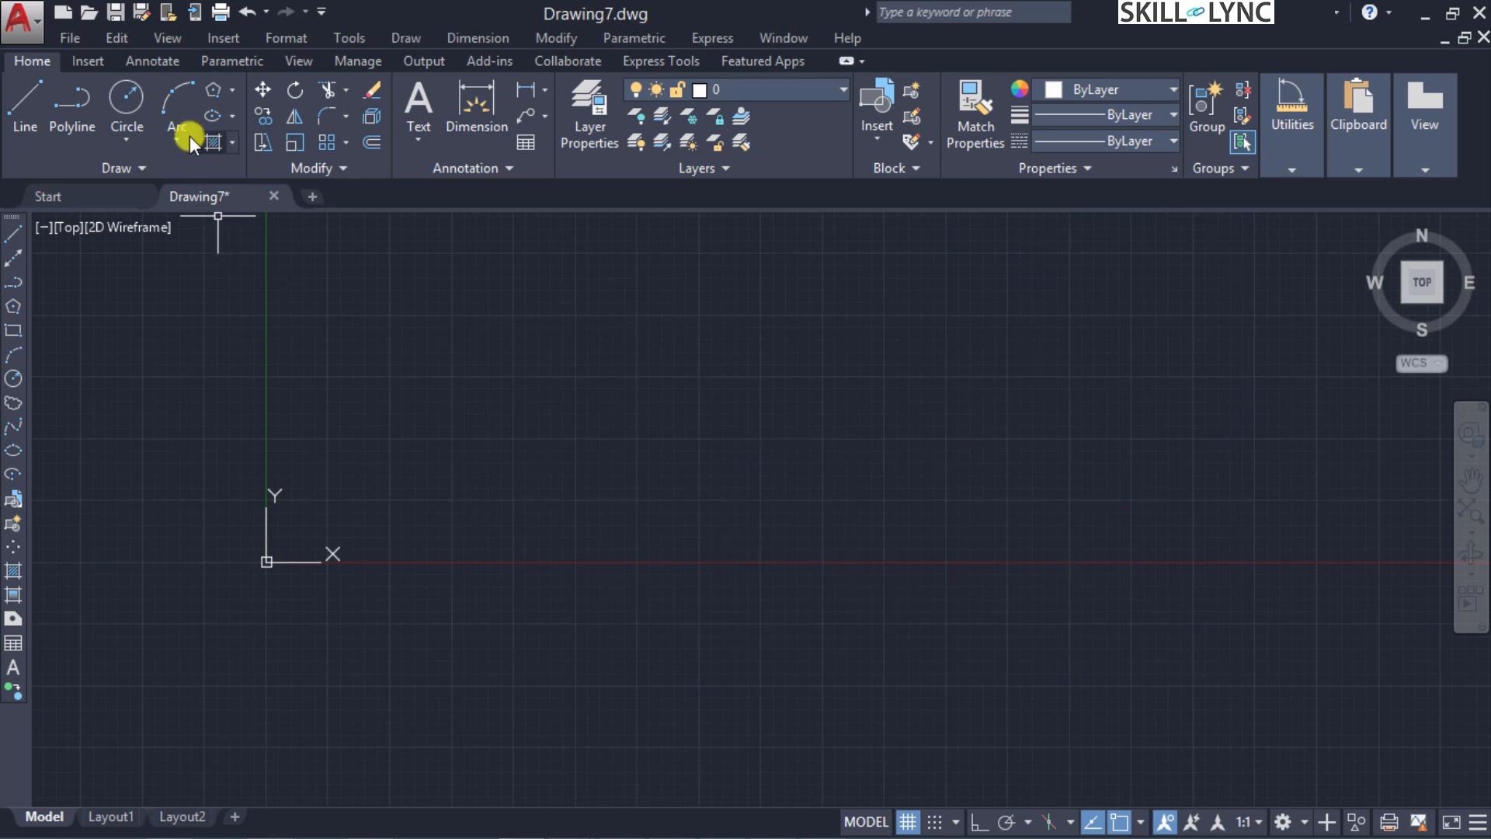
Draw a wide rectangle across the X axis to the right of the origin, more than twice as wide as tall
text(rec)
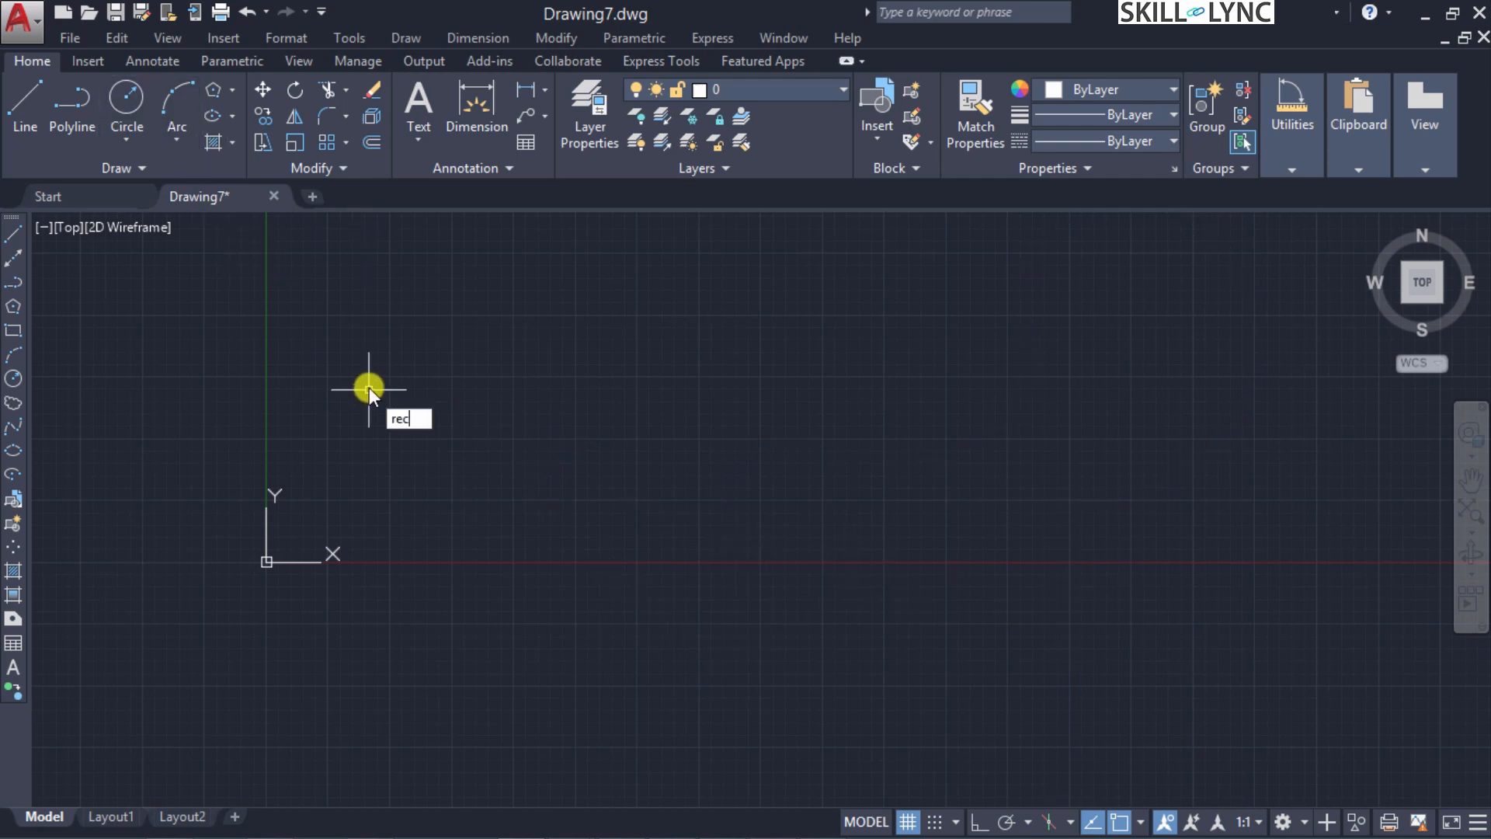
key(Return)
click(503, 350)
click(1117, 621)
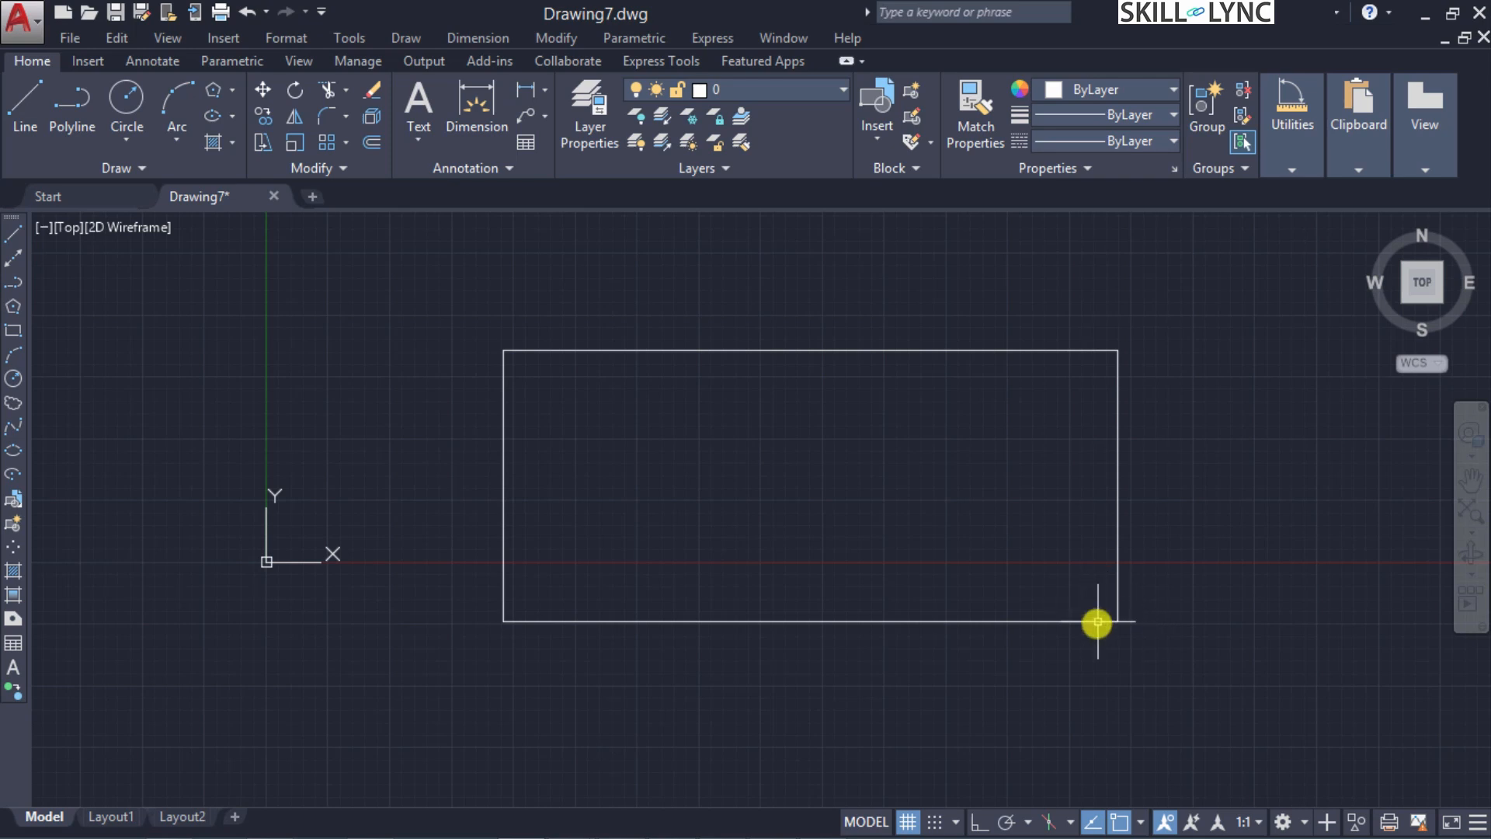
scroll(1137, 634, up, 2)
scroll(1138, 633, up, 1)
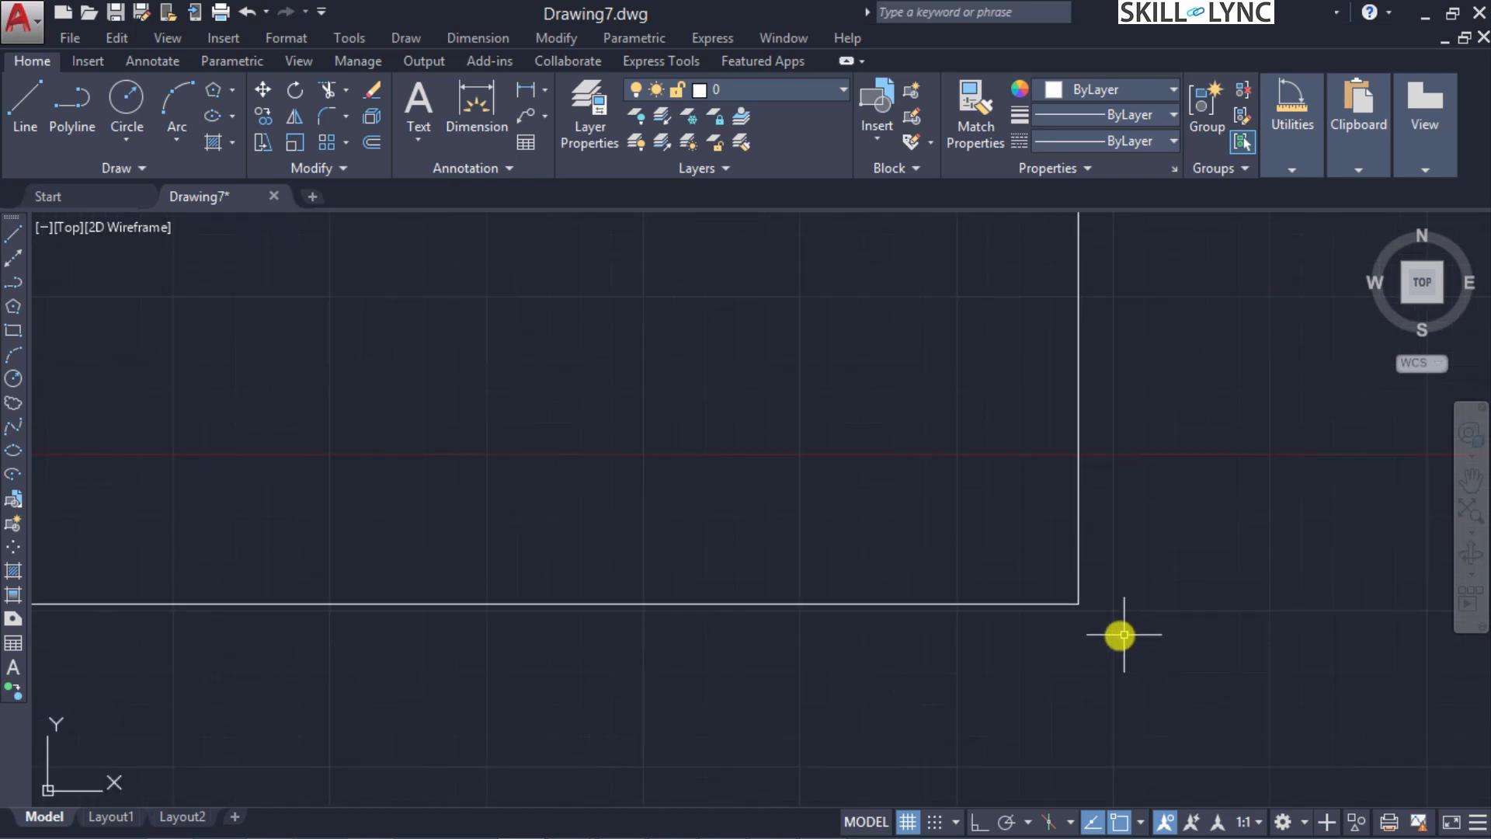
scroll(1072, 626, up, 2)
scroll(955, 660, down, 5)
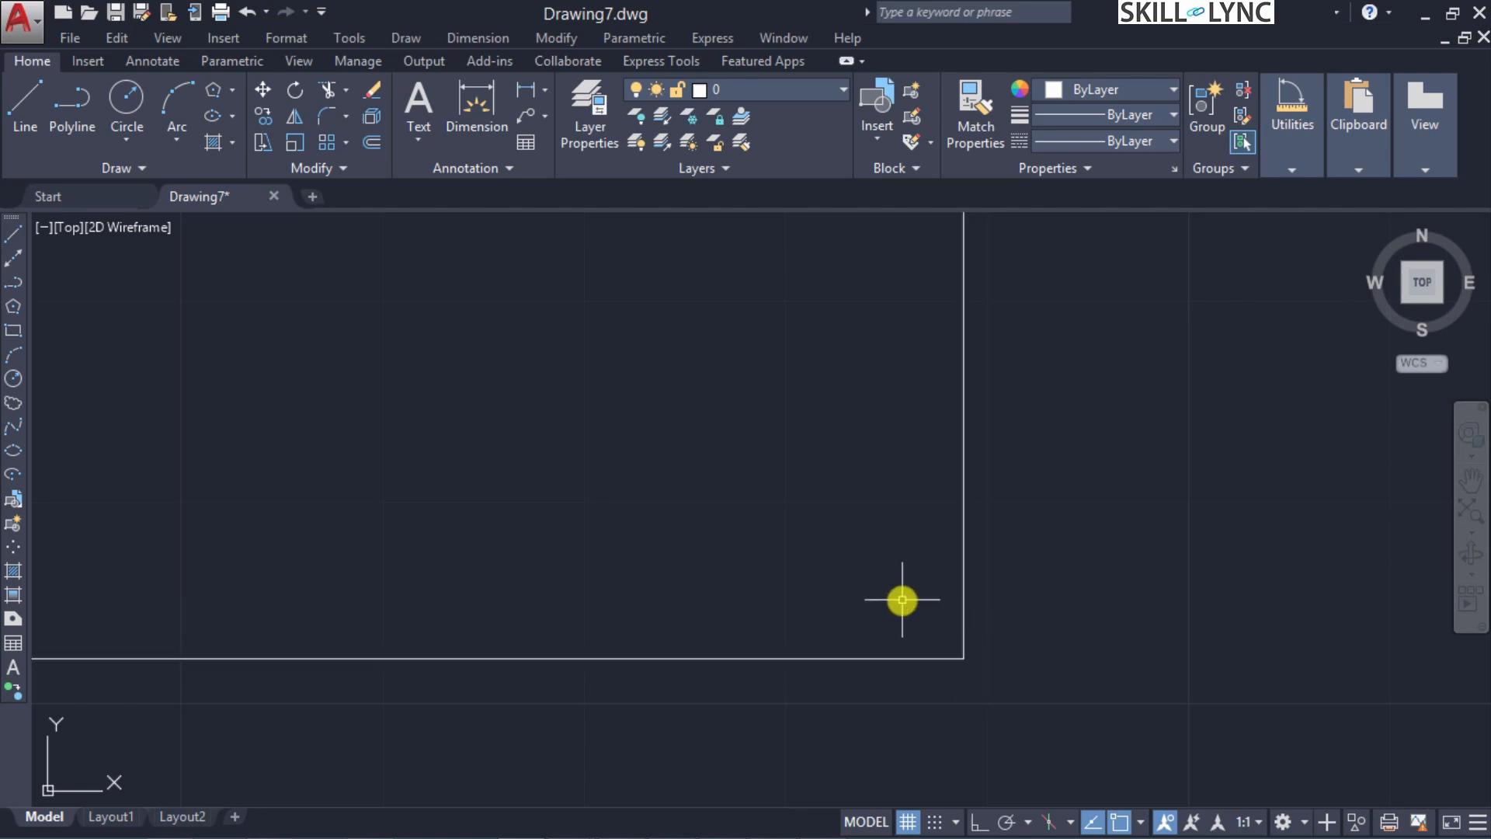
click(1469, 514)
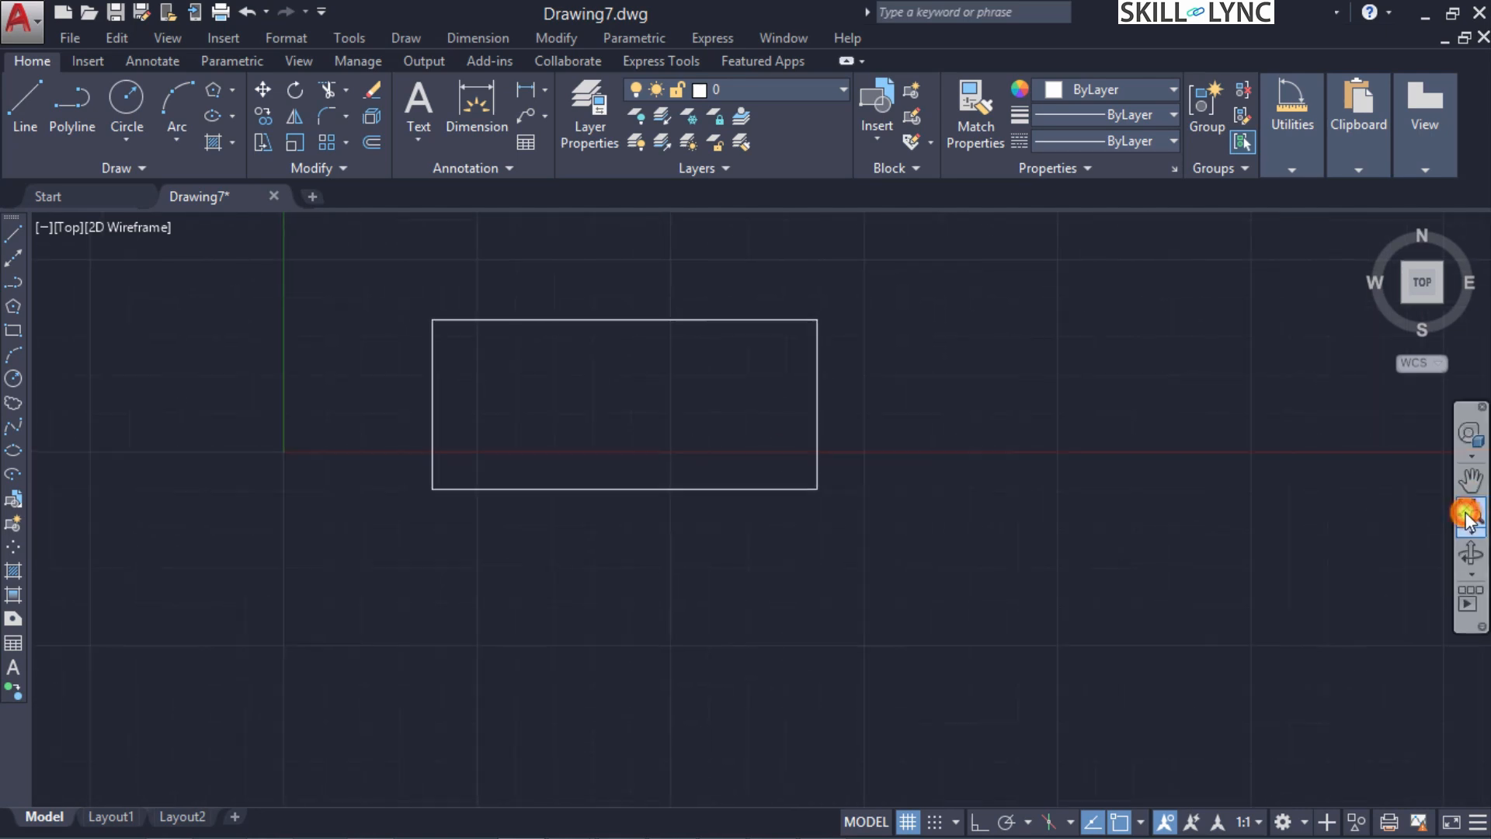
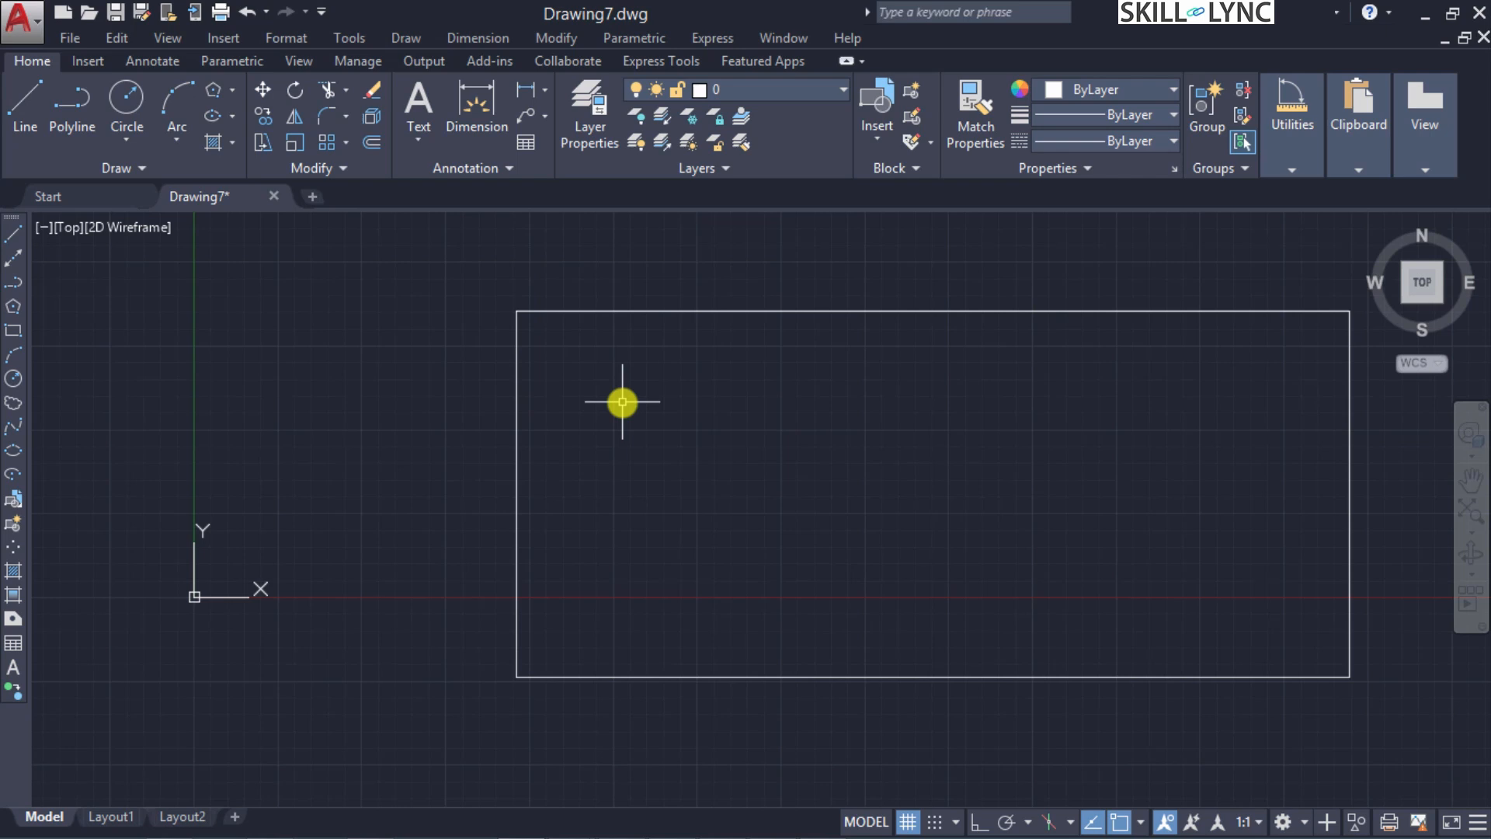
text(rec)
key(Return)
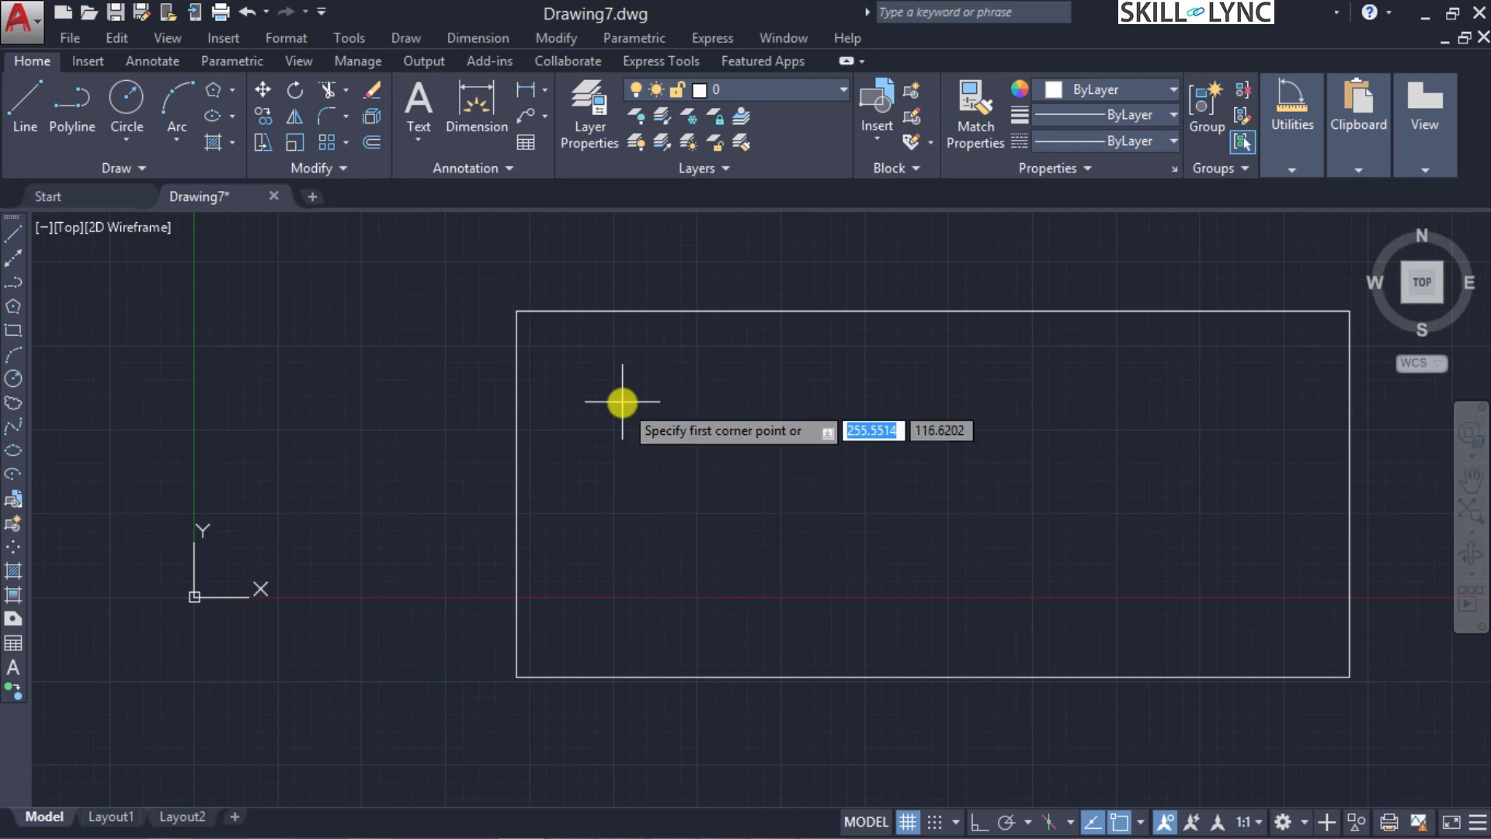
key(Down)
key(Down)
key(Down)
key(Down)
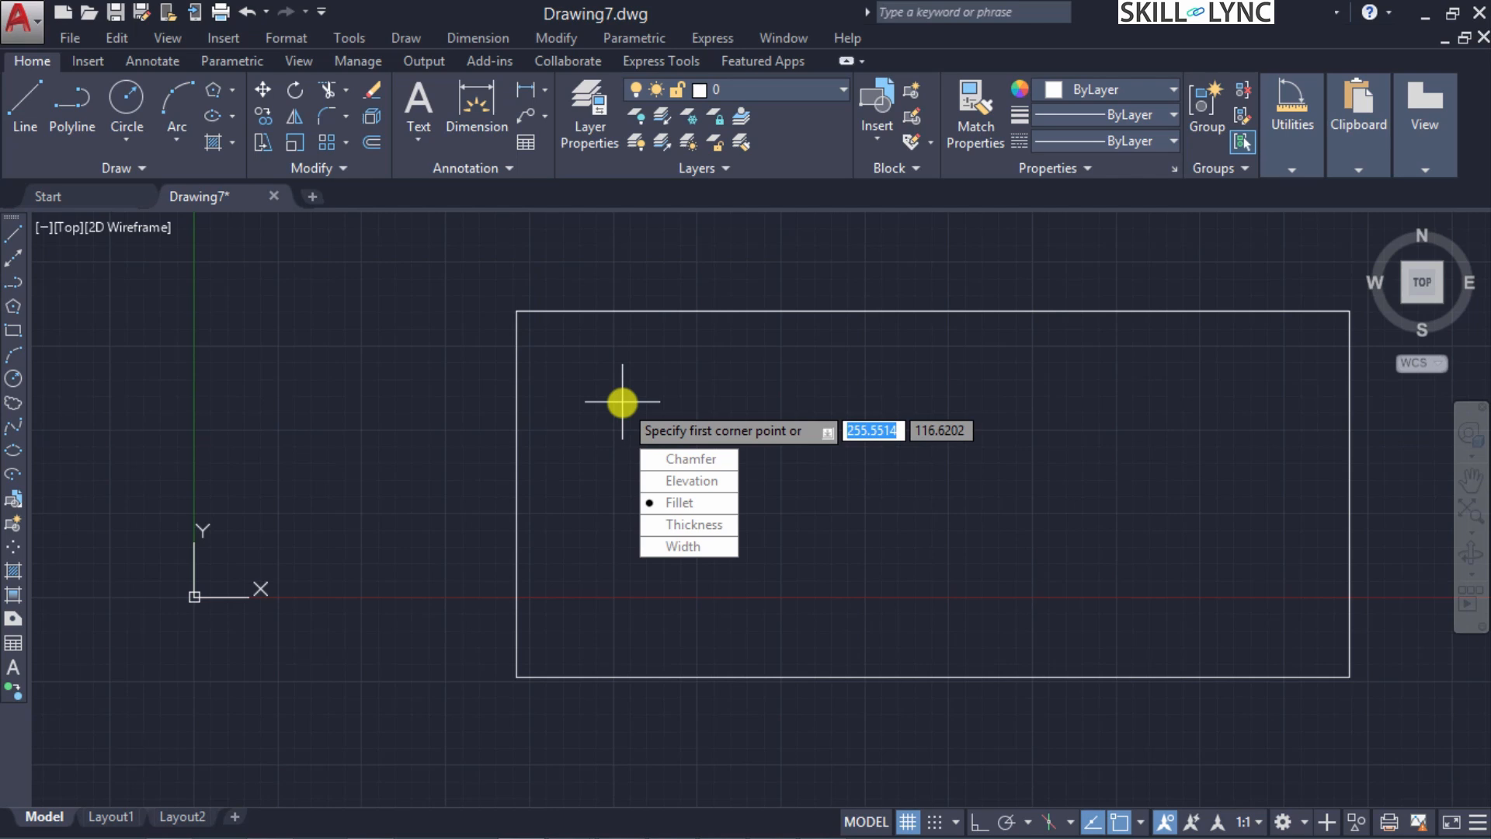
key(Escape)
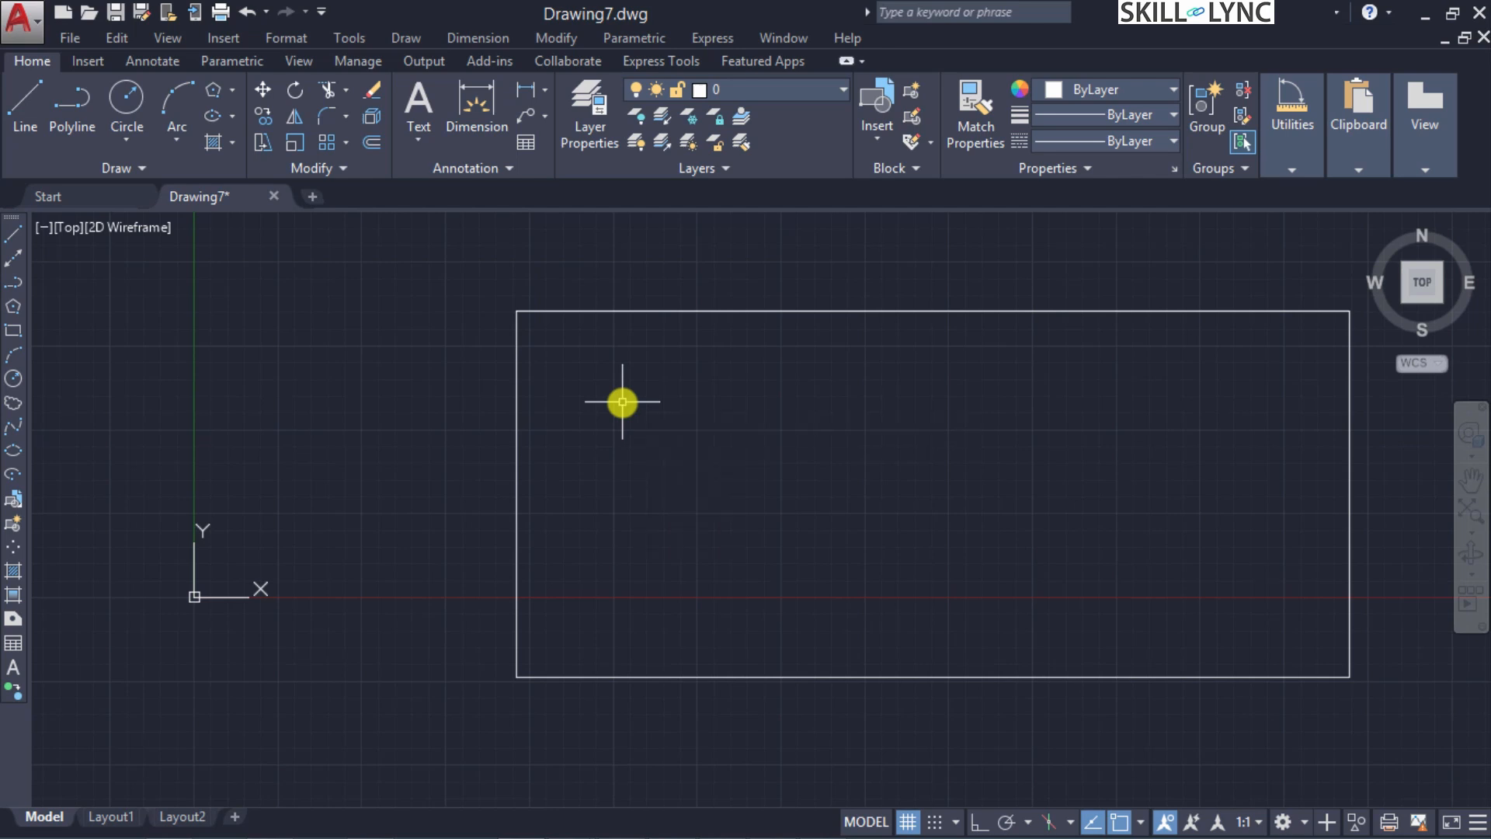
Try to fillet the rectangle's upper-left corner using its left and top edges
text(F)
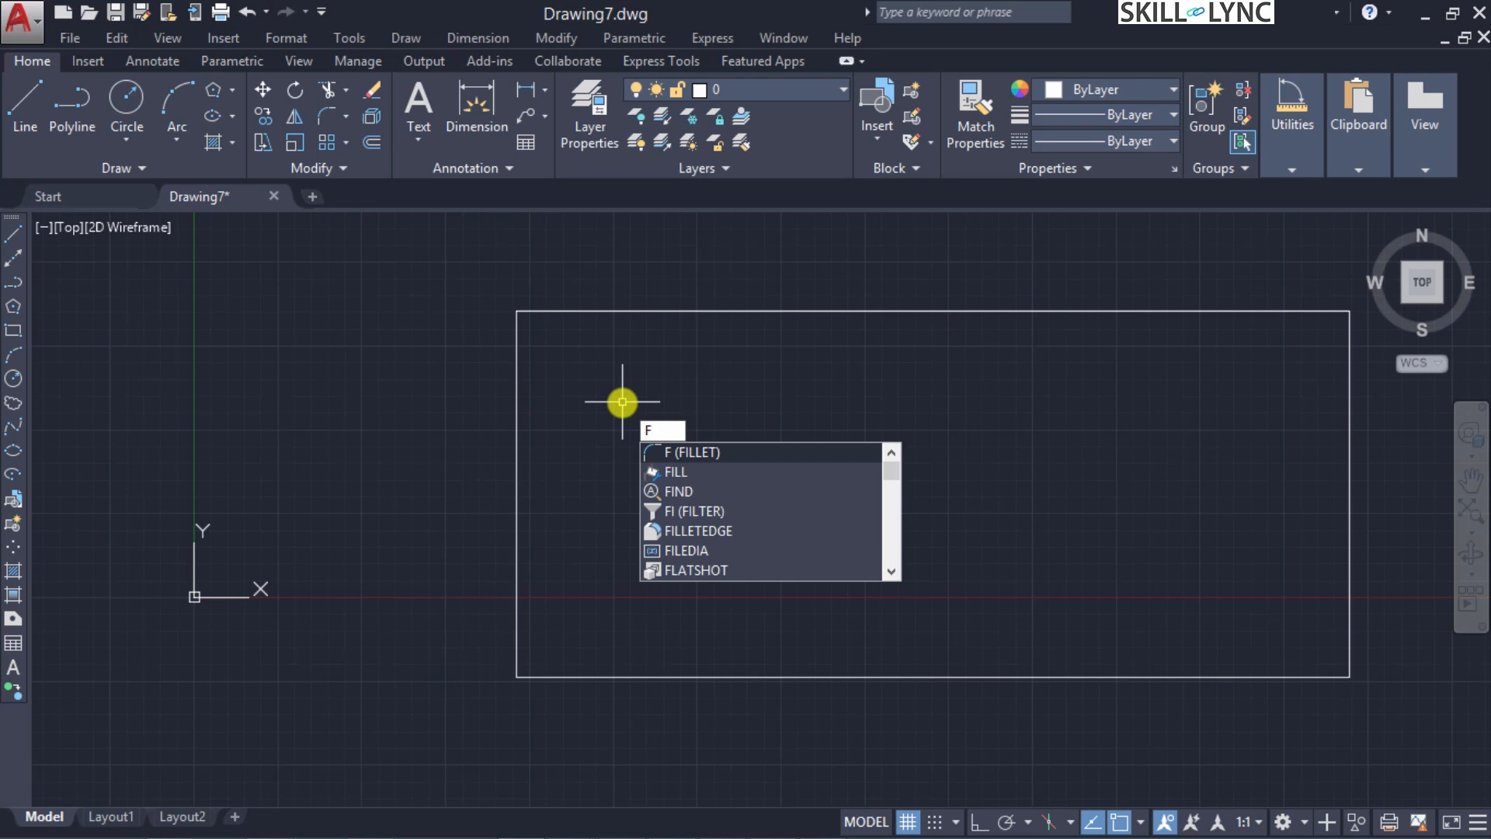
key(Return)
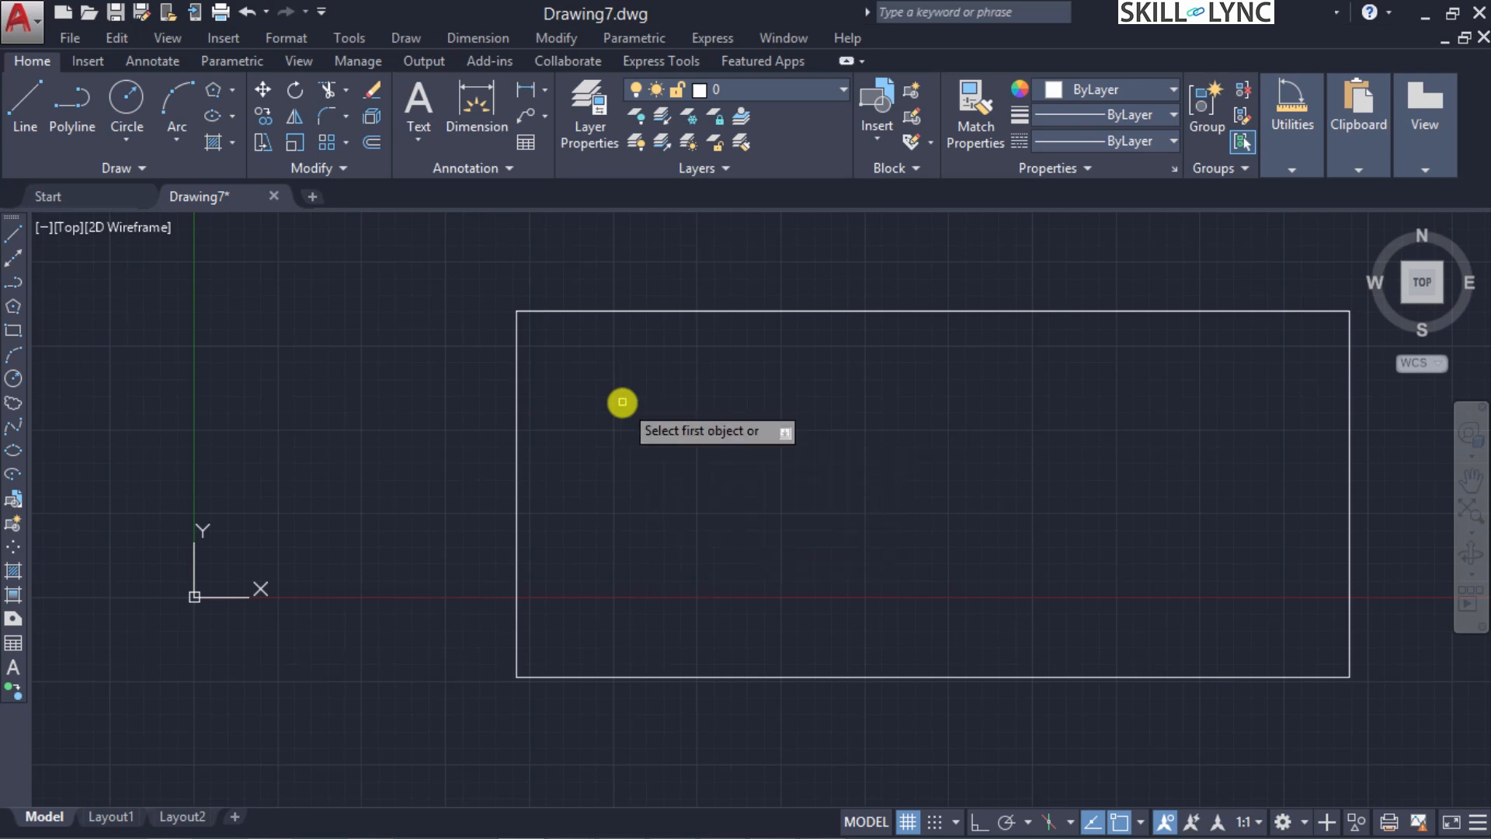
key(Down)
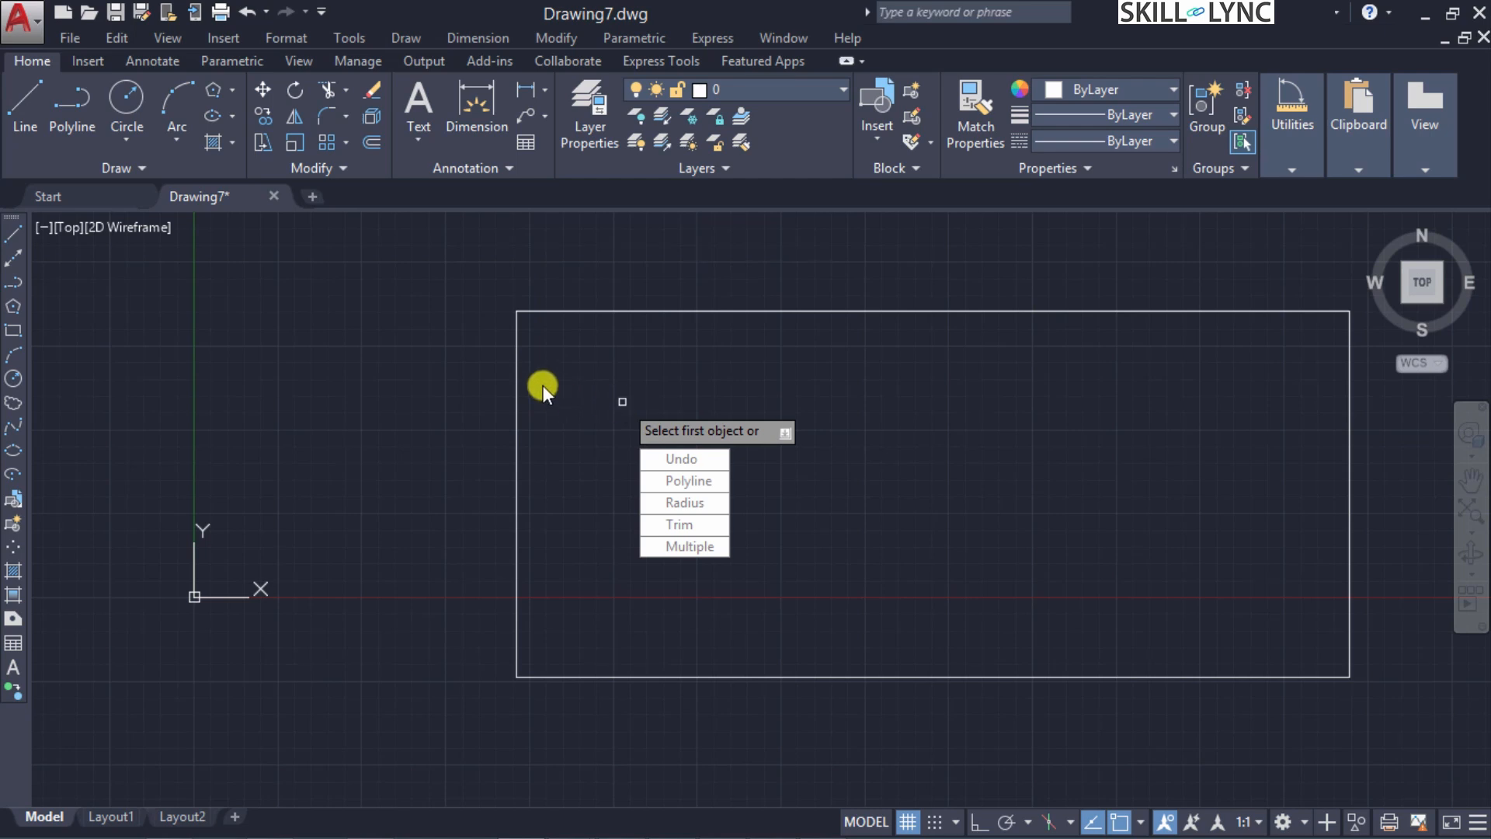
click(516, 365)
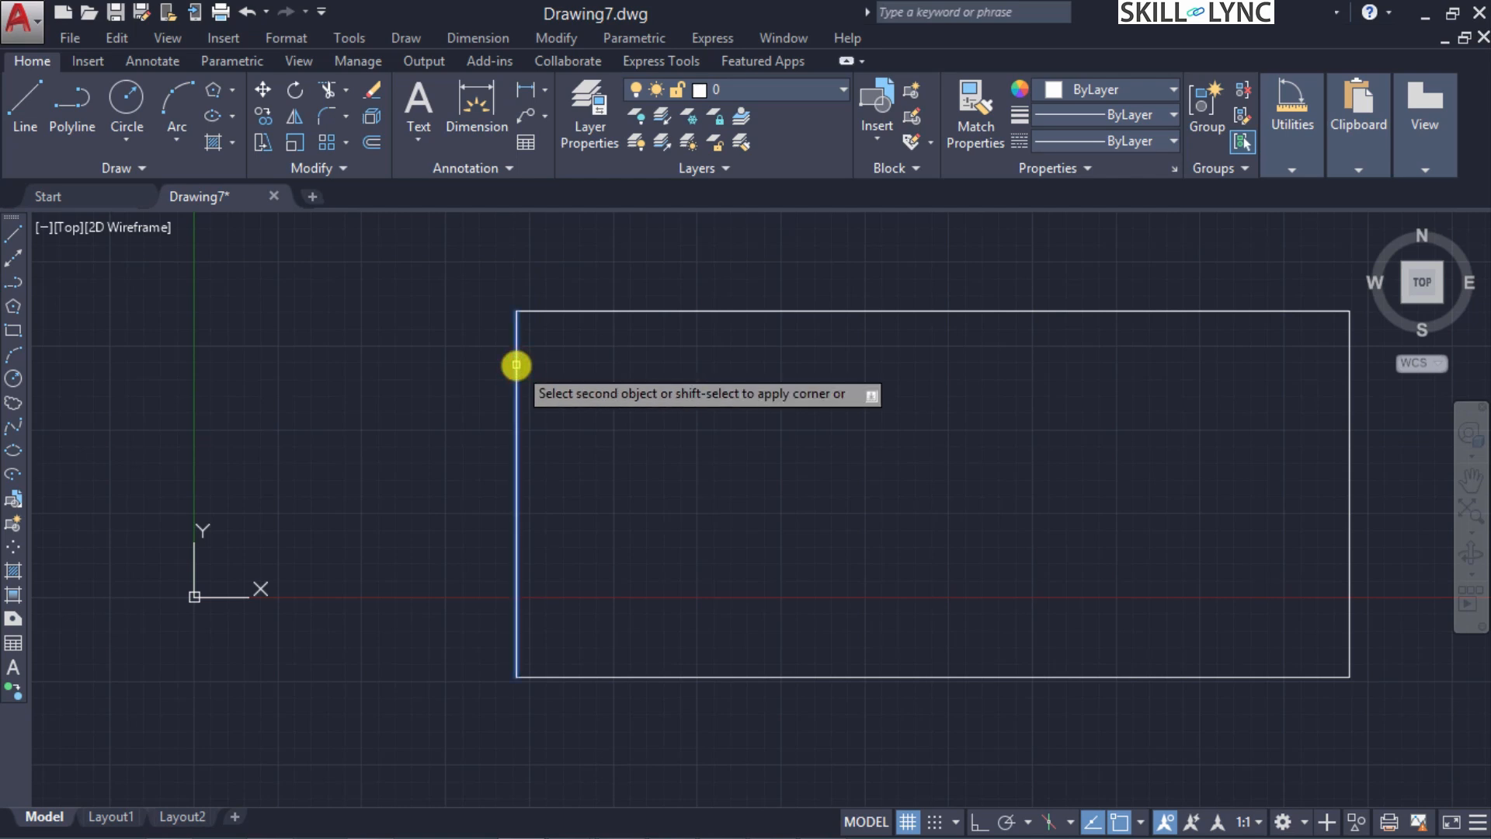
click(566, 309)
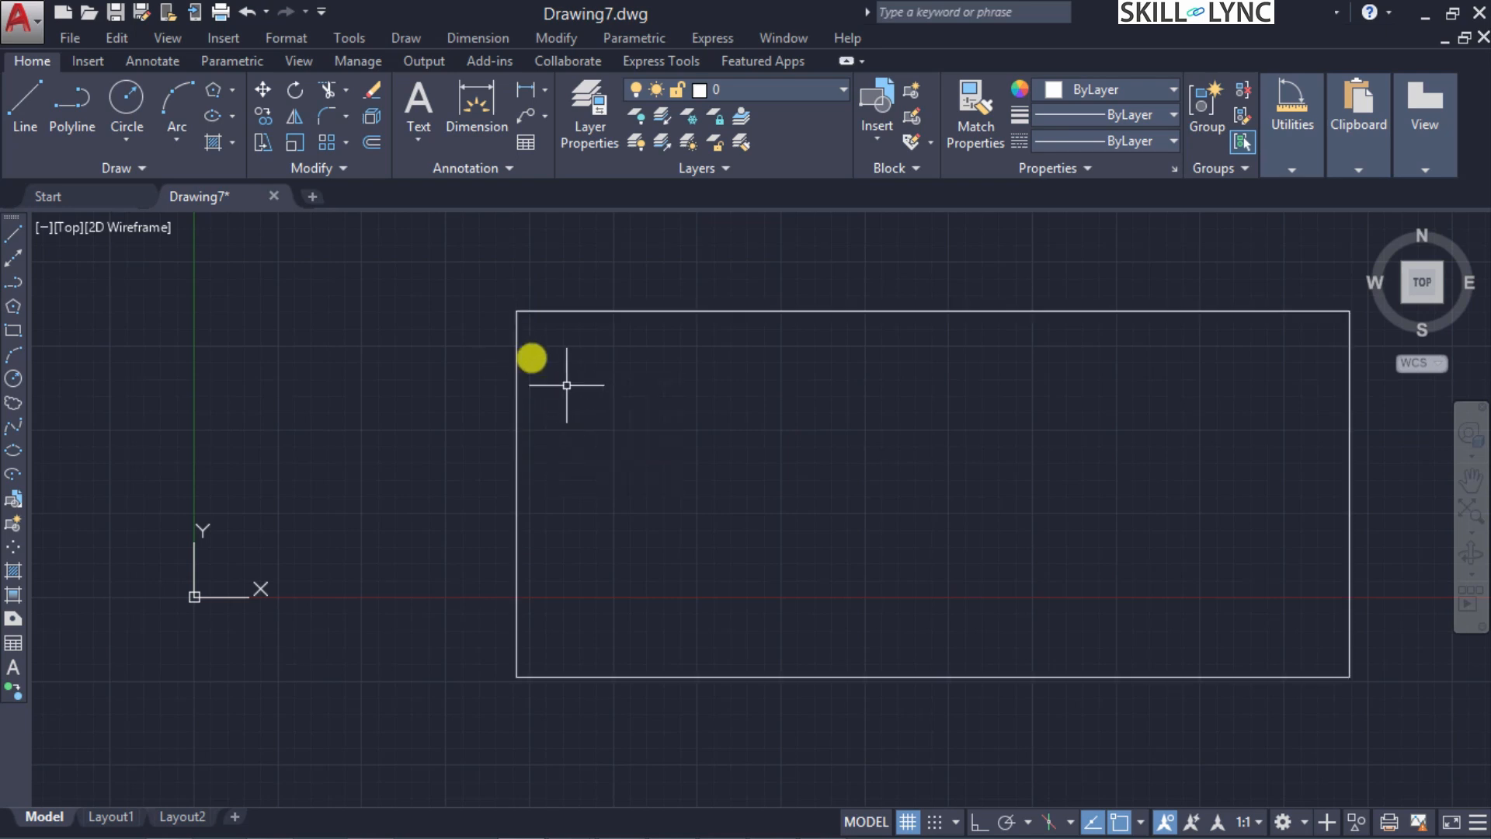
click(584, 309)
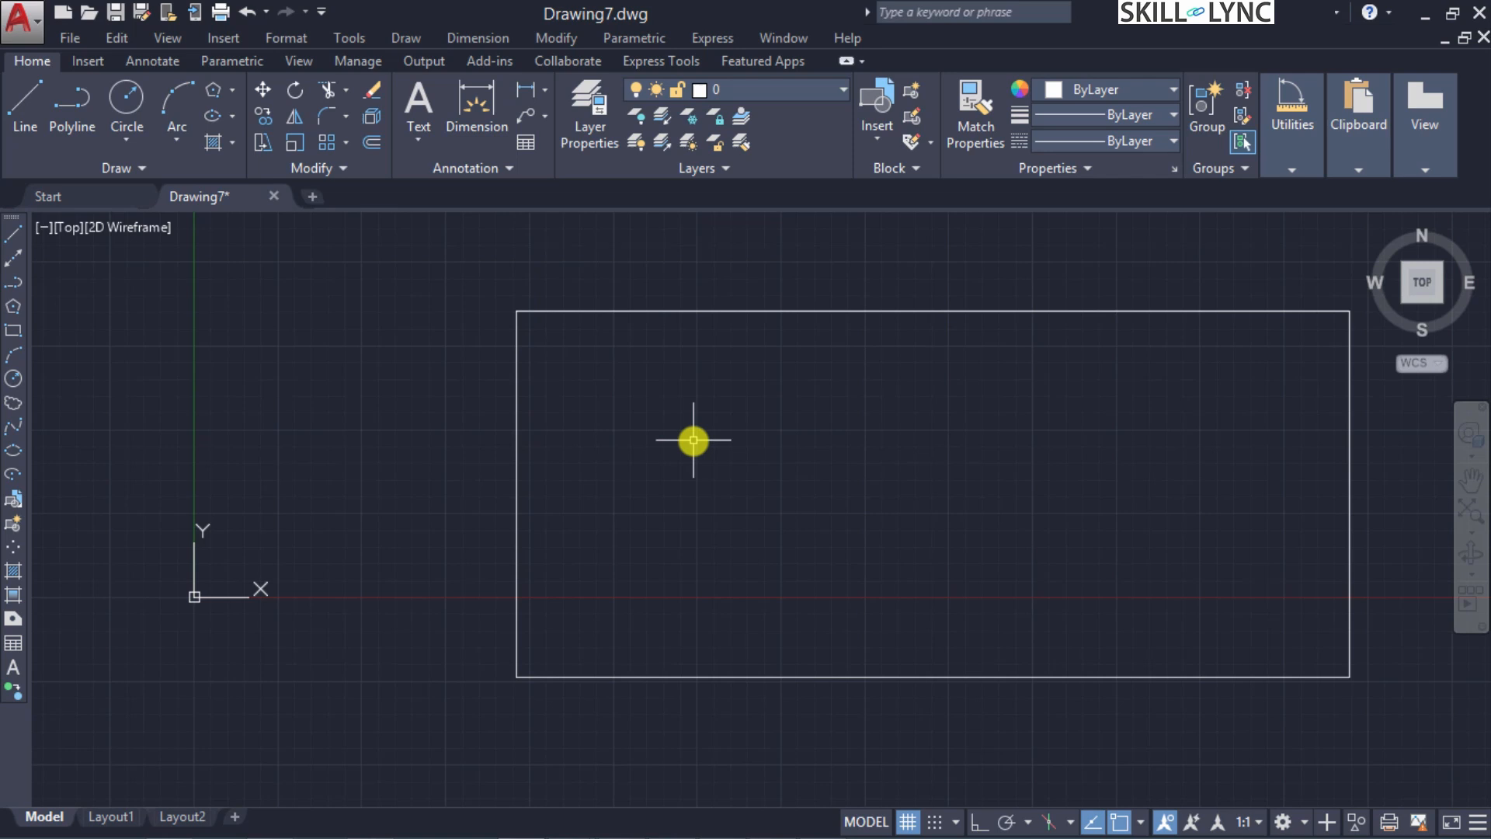
Show the command line, start Fillet and set the fillet radius to 5
key(ctrl+9)
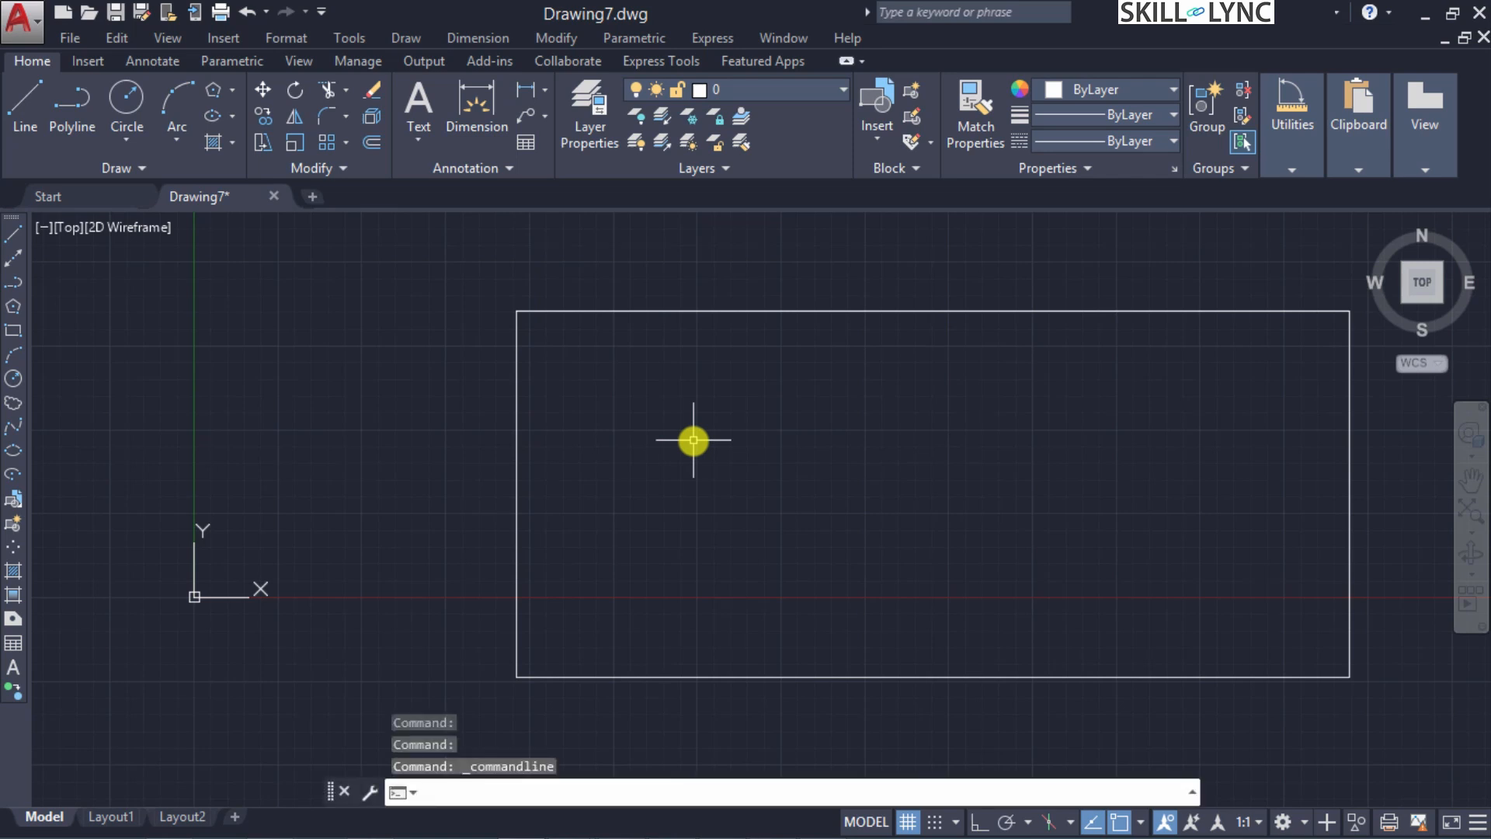
text(f)
key(Return)
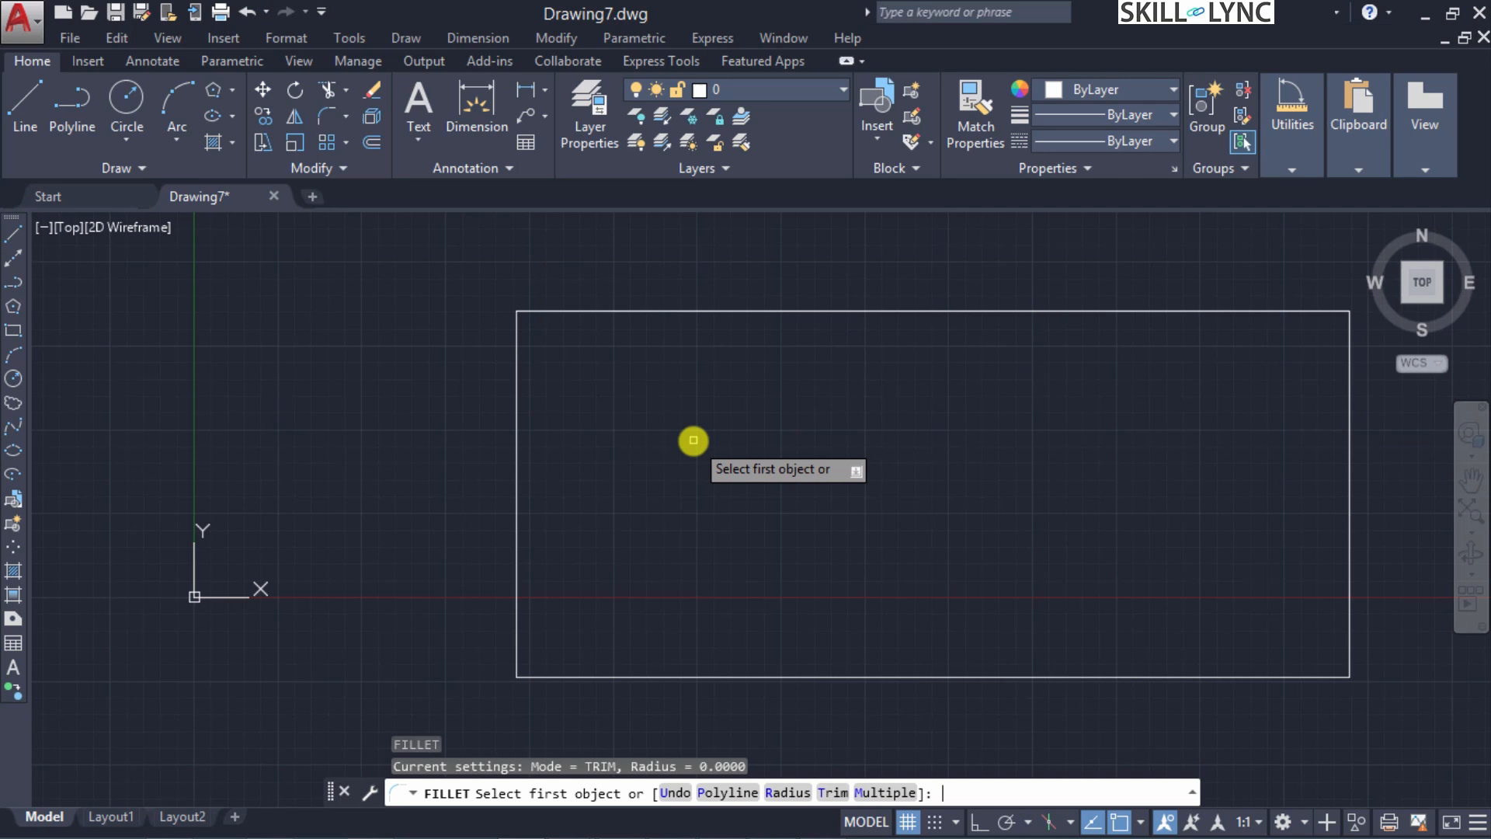
key(Down)
key(Down)
key(Down)
key(Down)
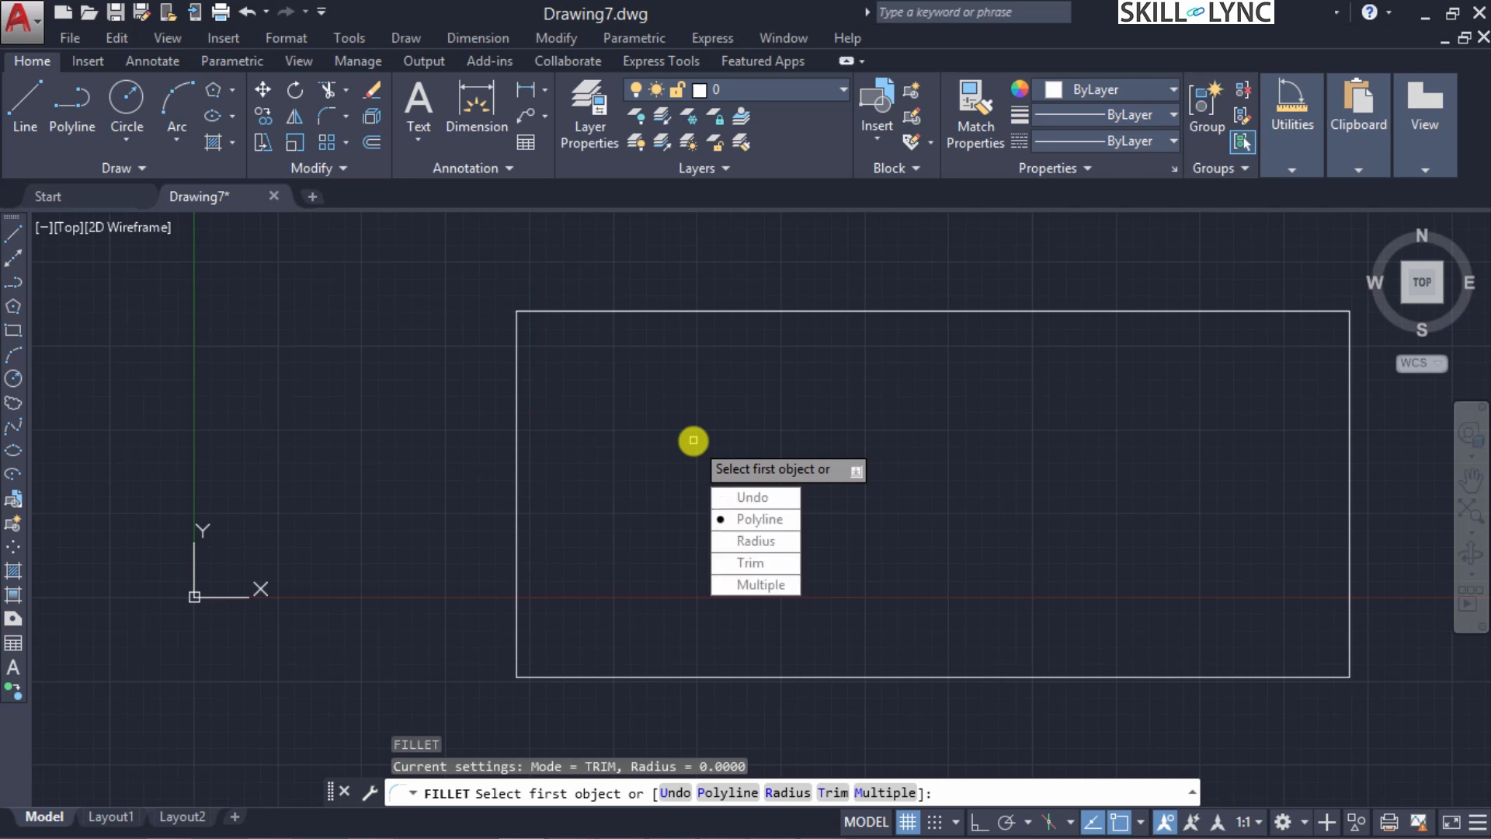
key(Return)
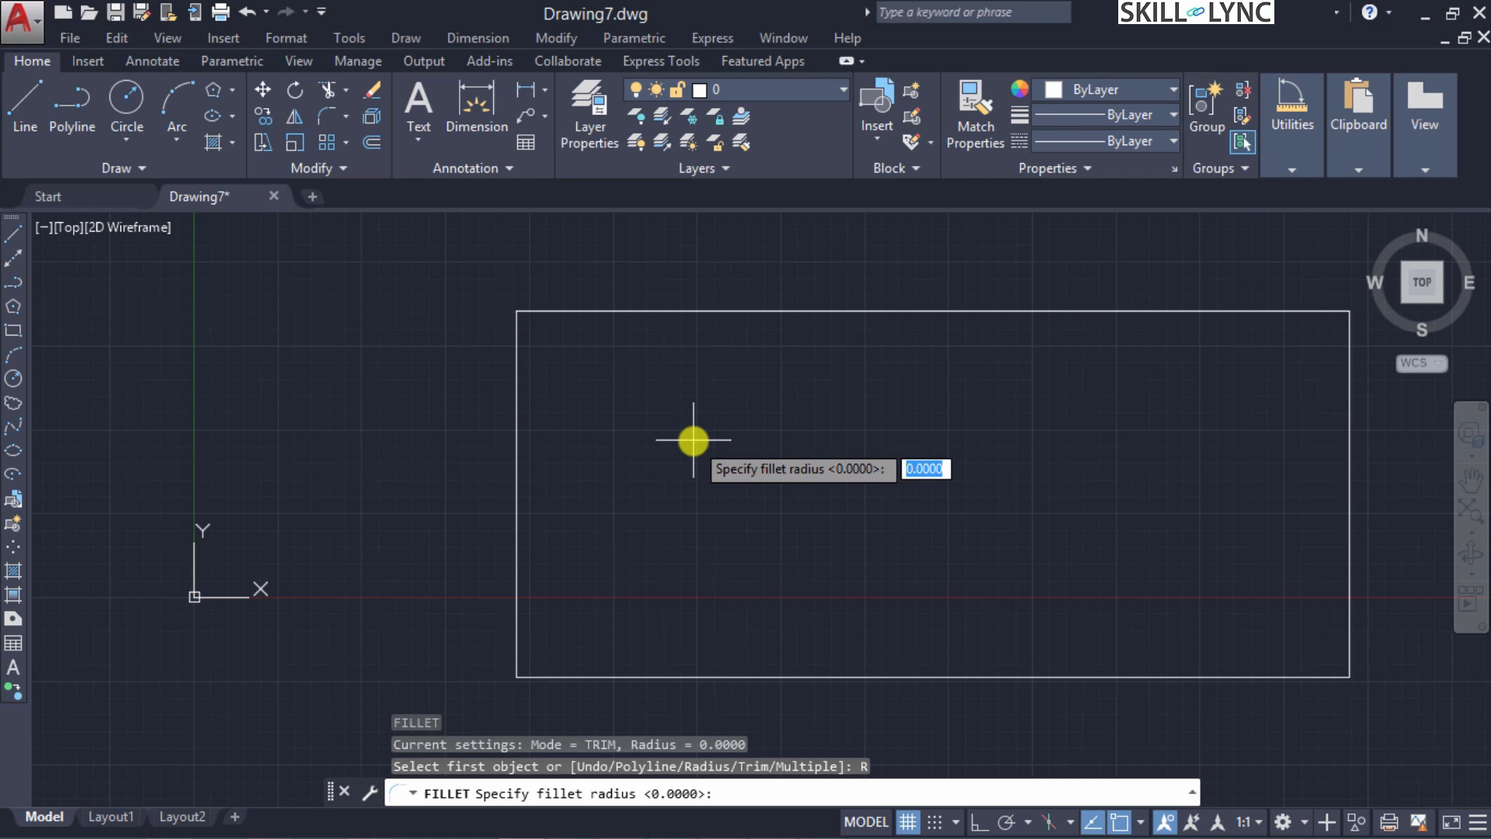
text(5)
key(Return)
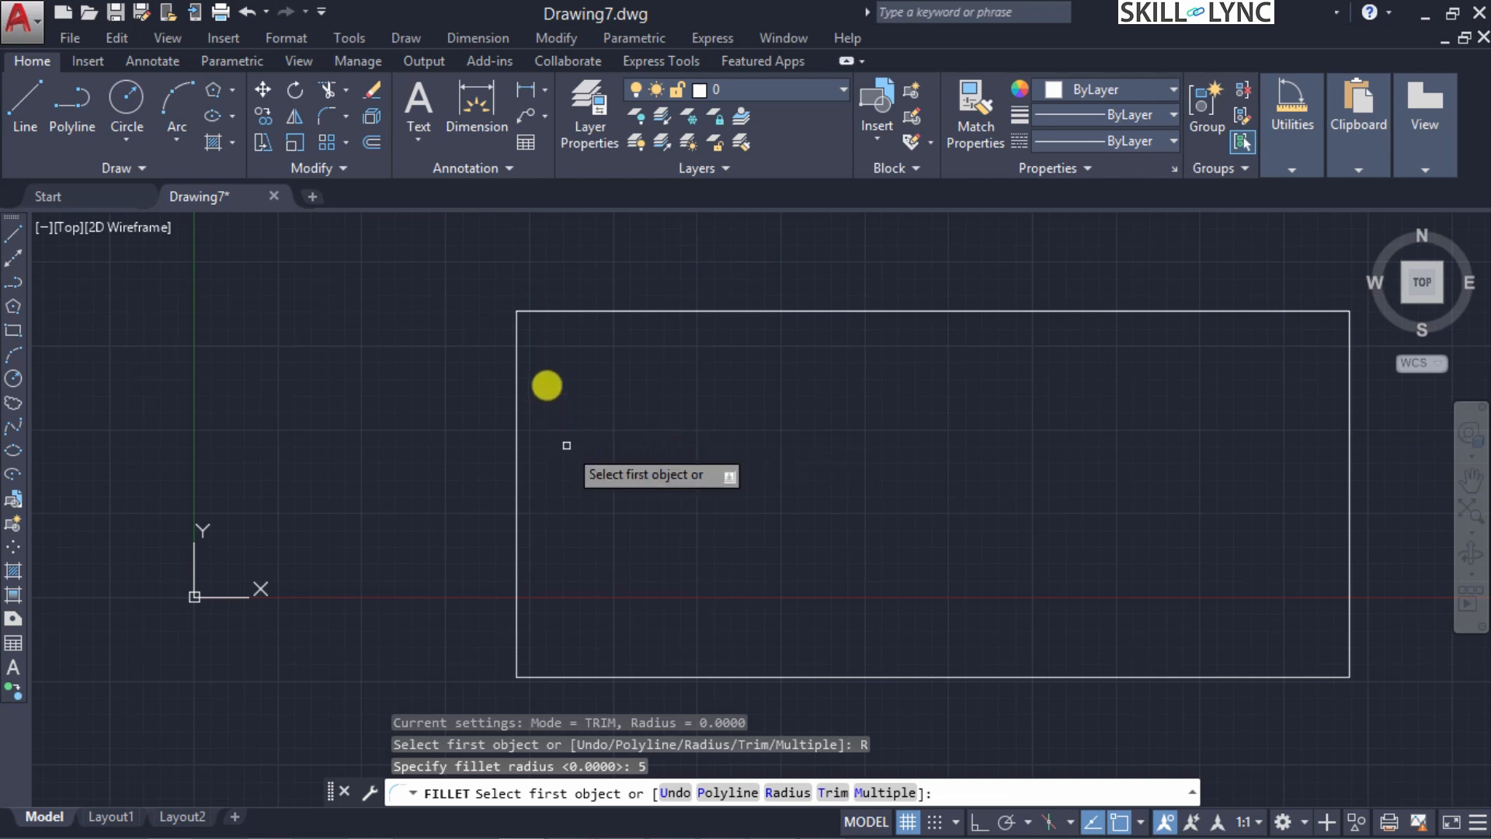
Fillet the rectangle's upper-left corner using its left and top edges, and inspect the rounded corner up close
double_click(532, 342)
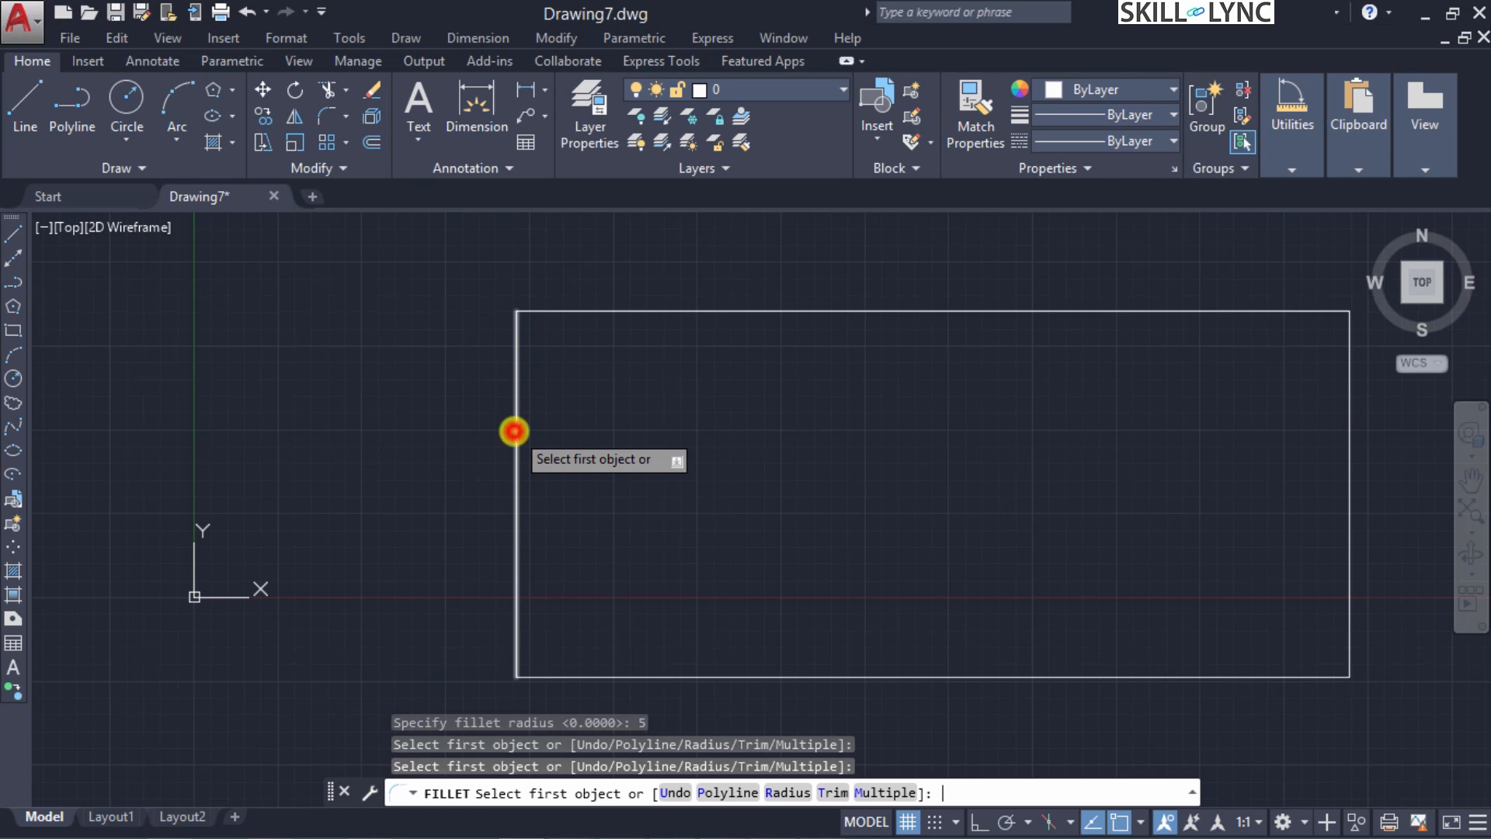
click(514, 430)
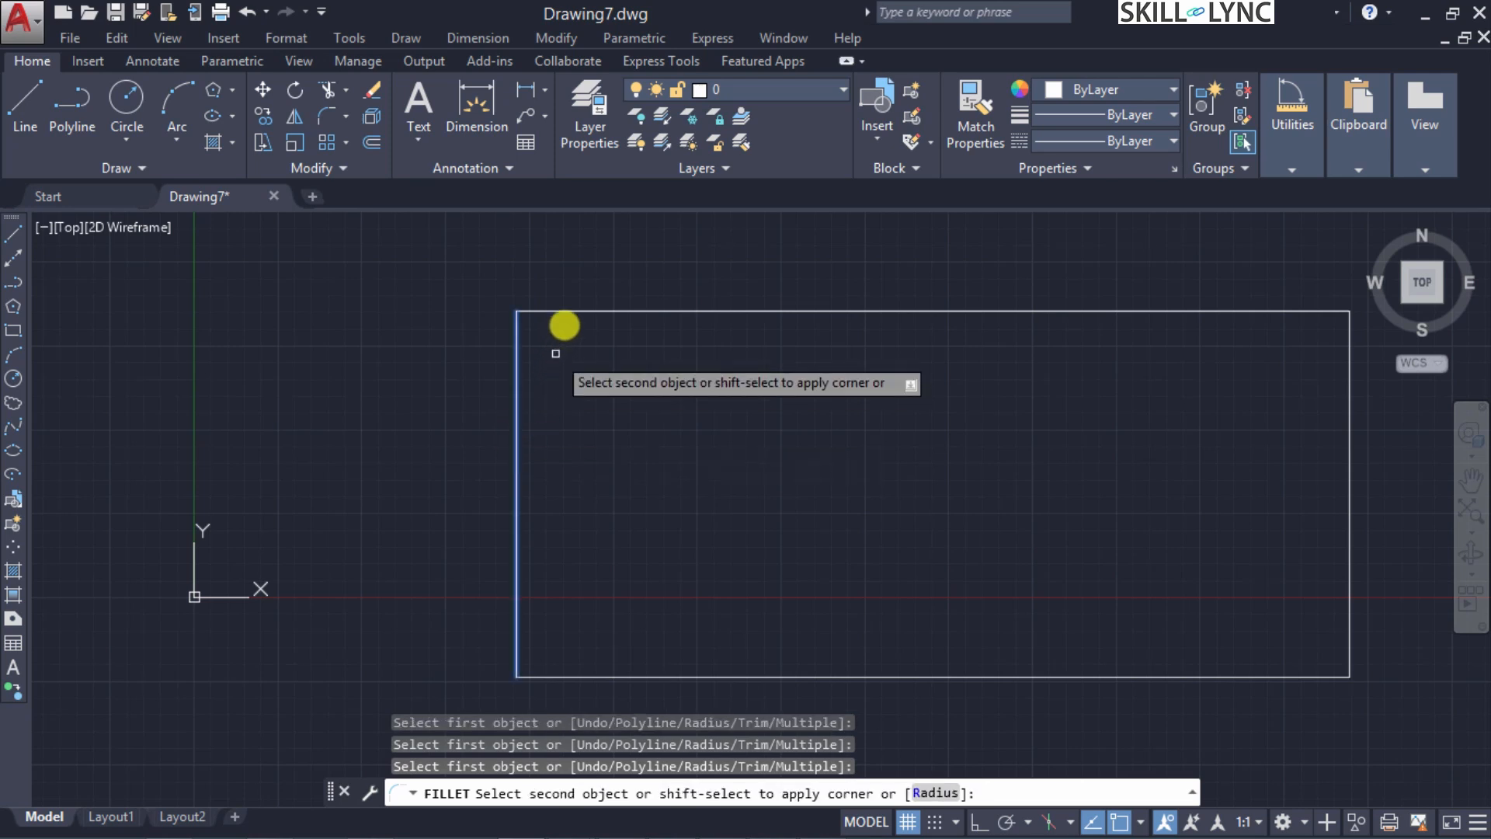
click(571, 312)
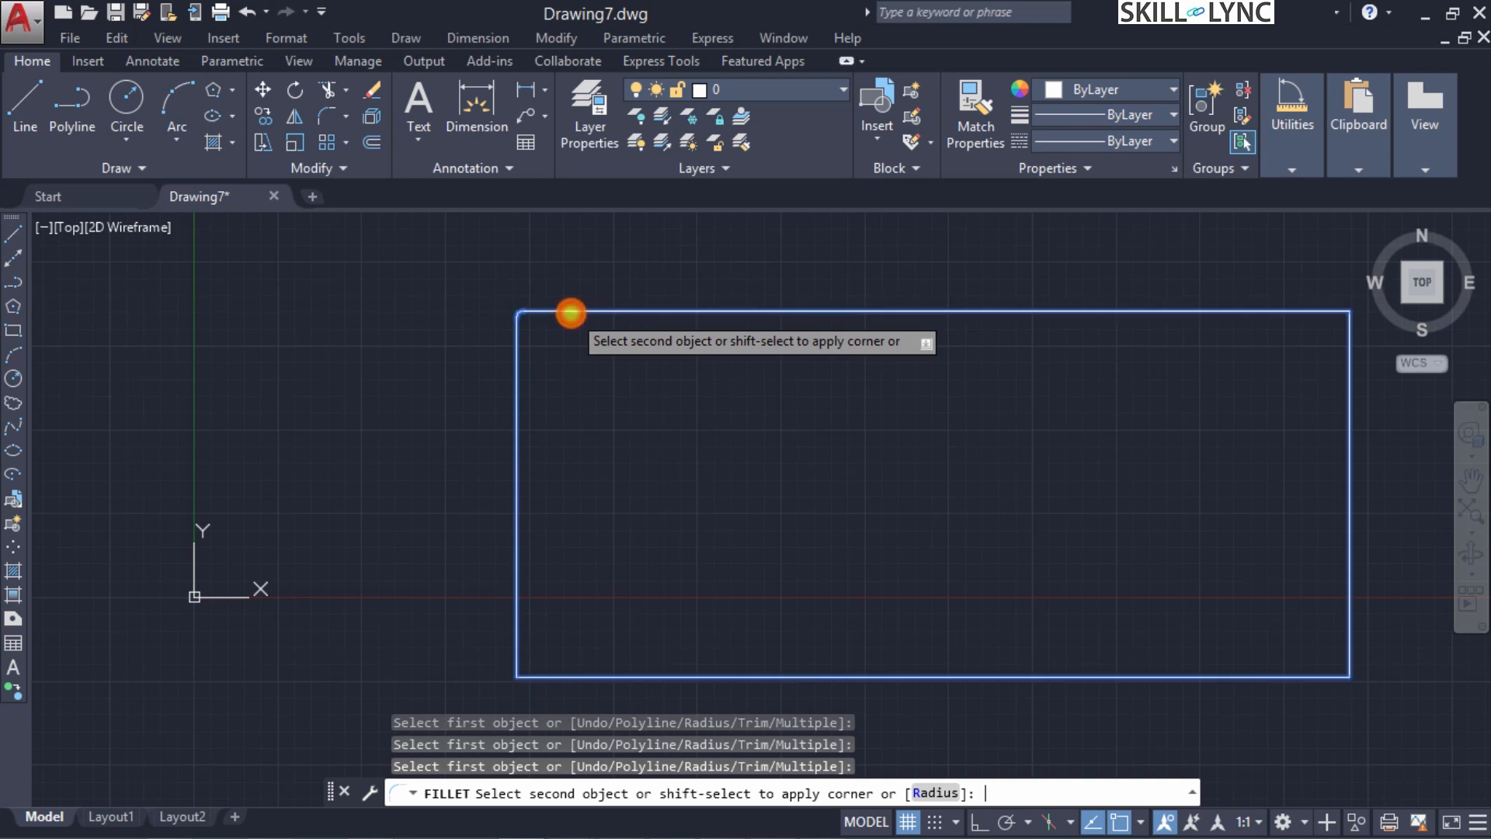
text(R)
key(Return)
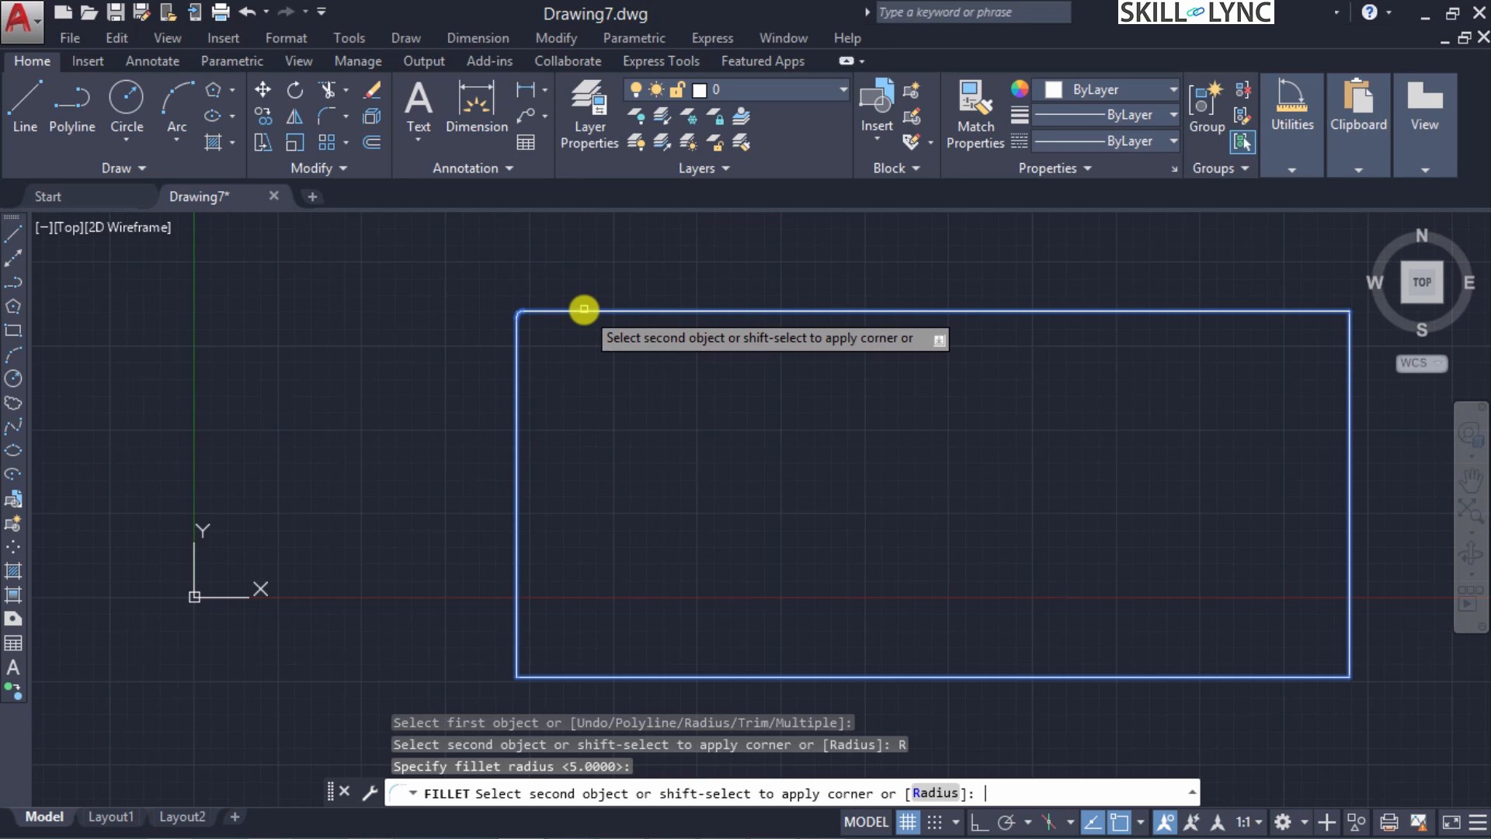
click(583, 311)
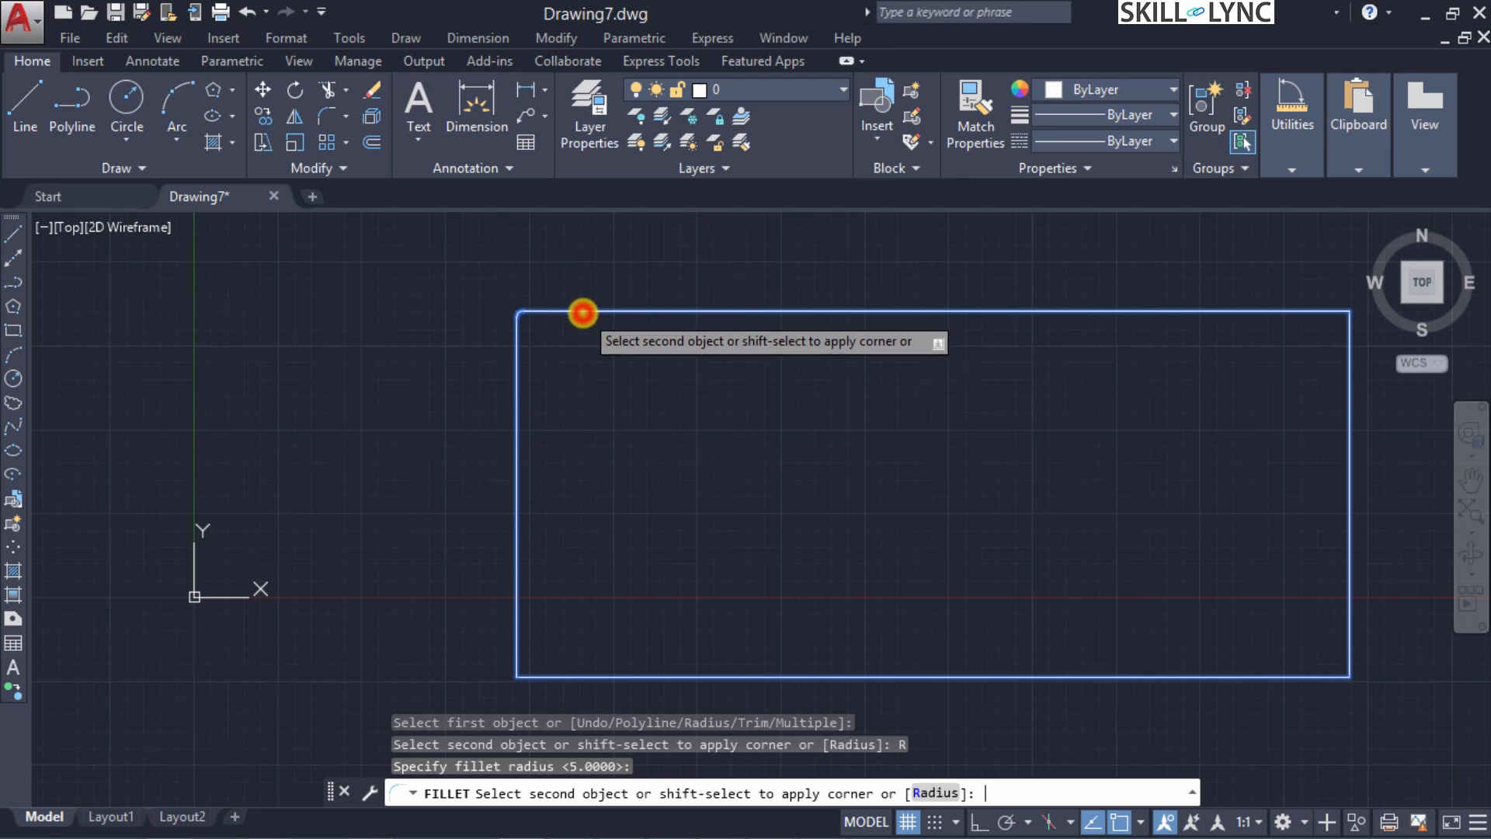
click(583, 313)
click(583, 313)
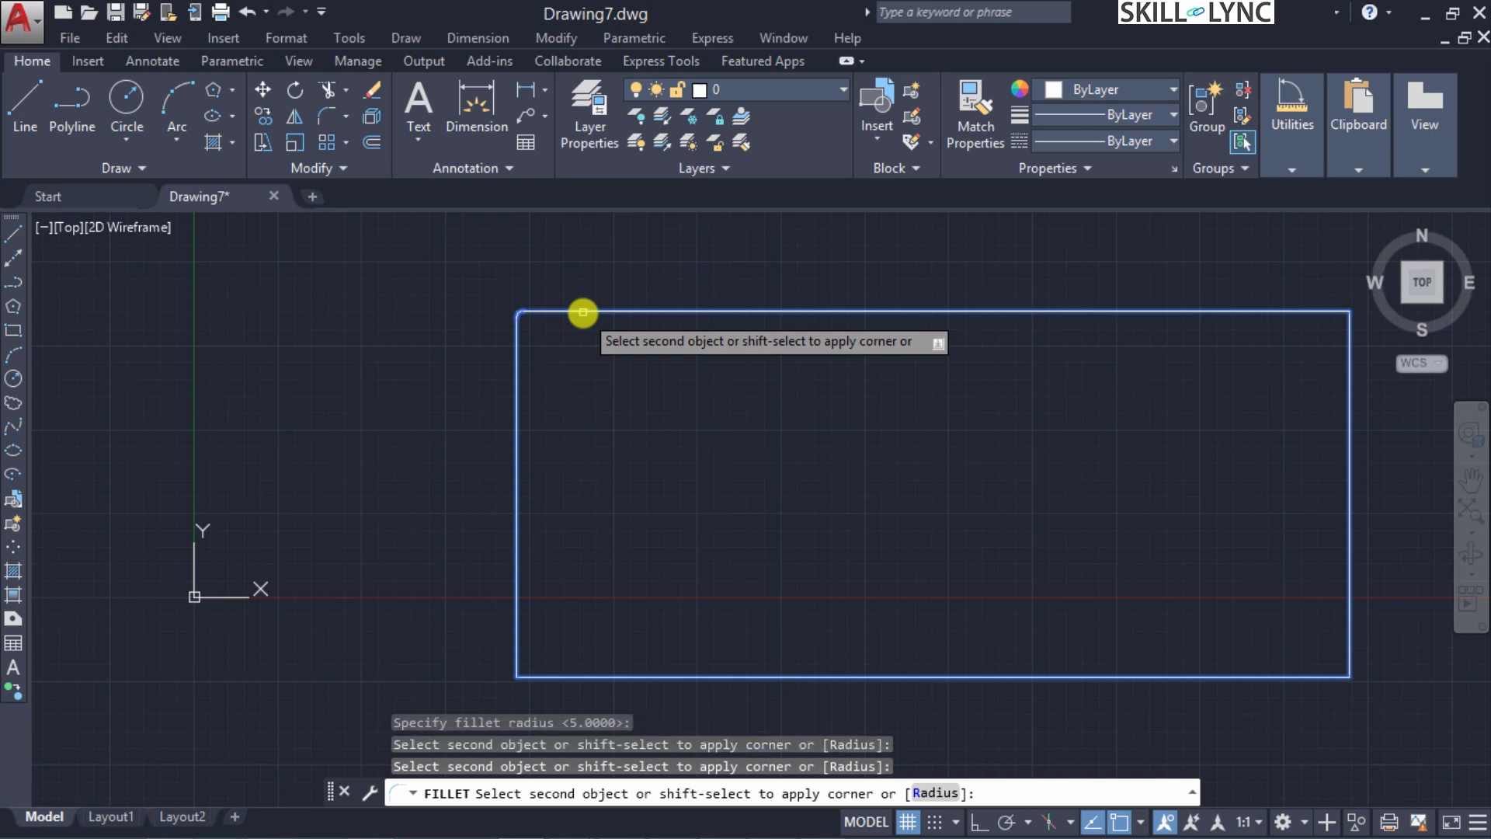
click(583, 313)
click(583, 313)
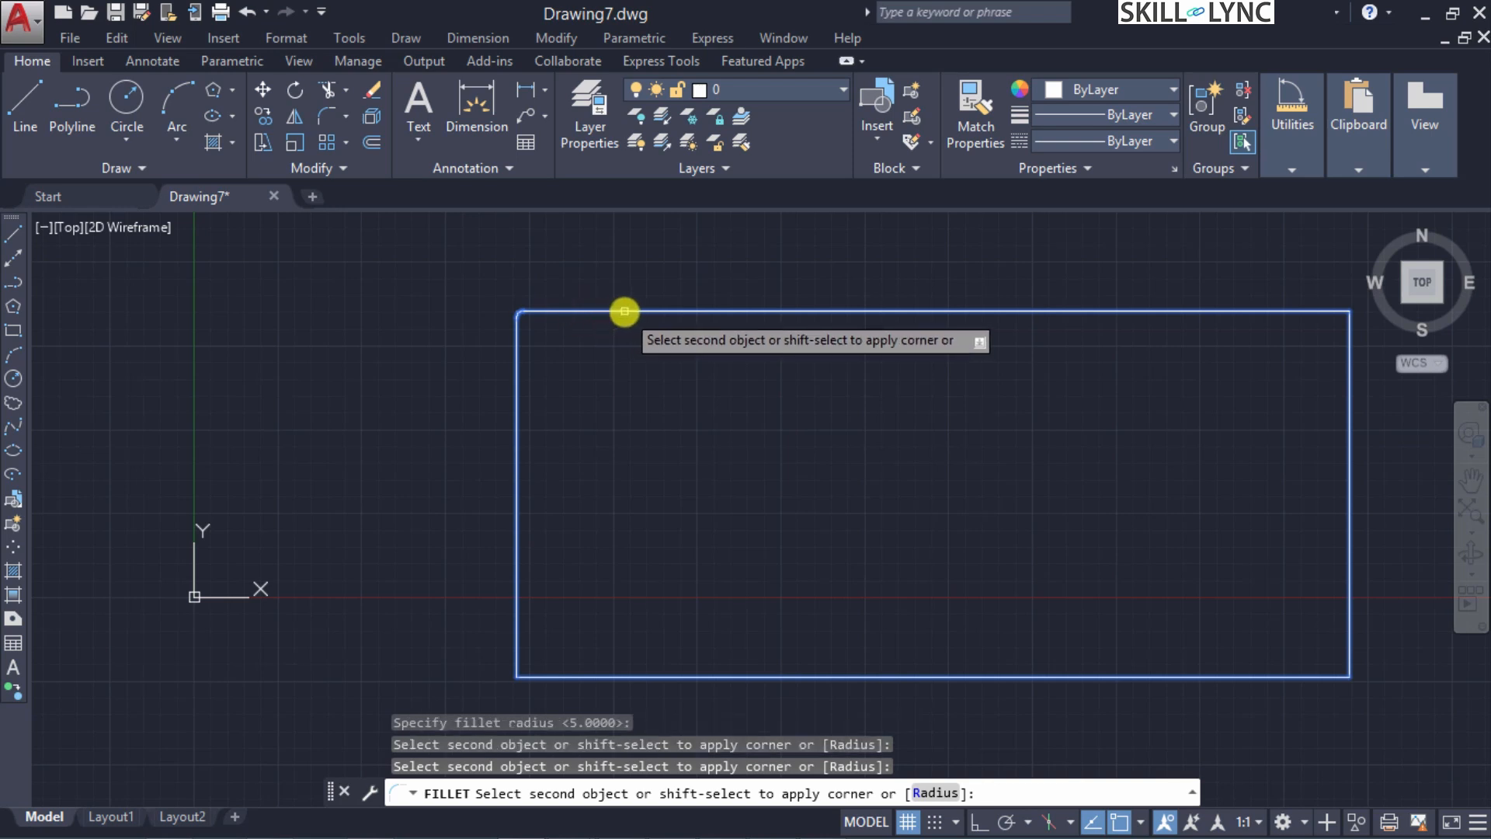
click(624, 311)
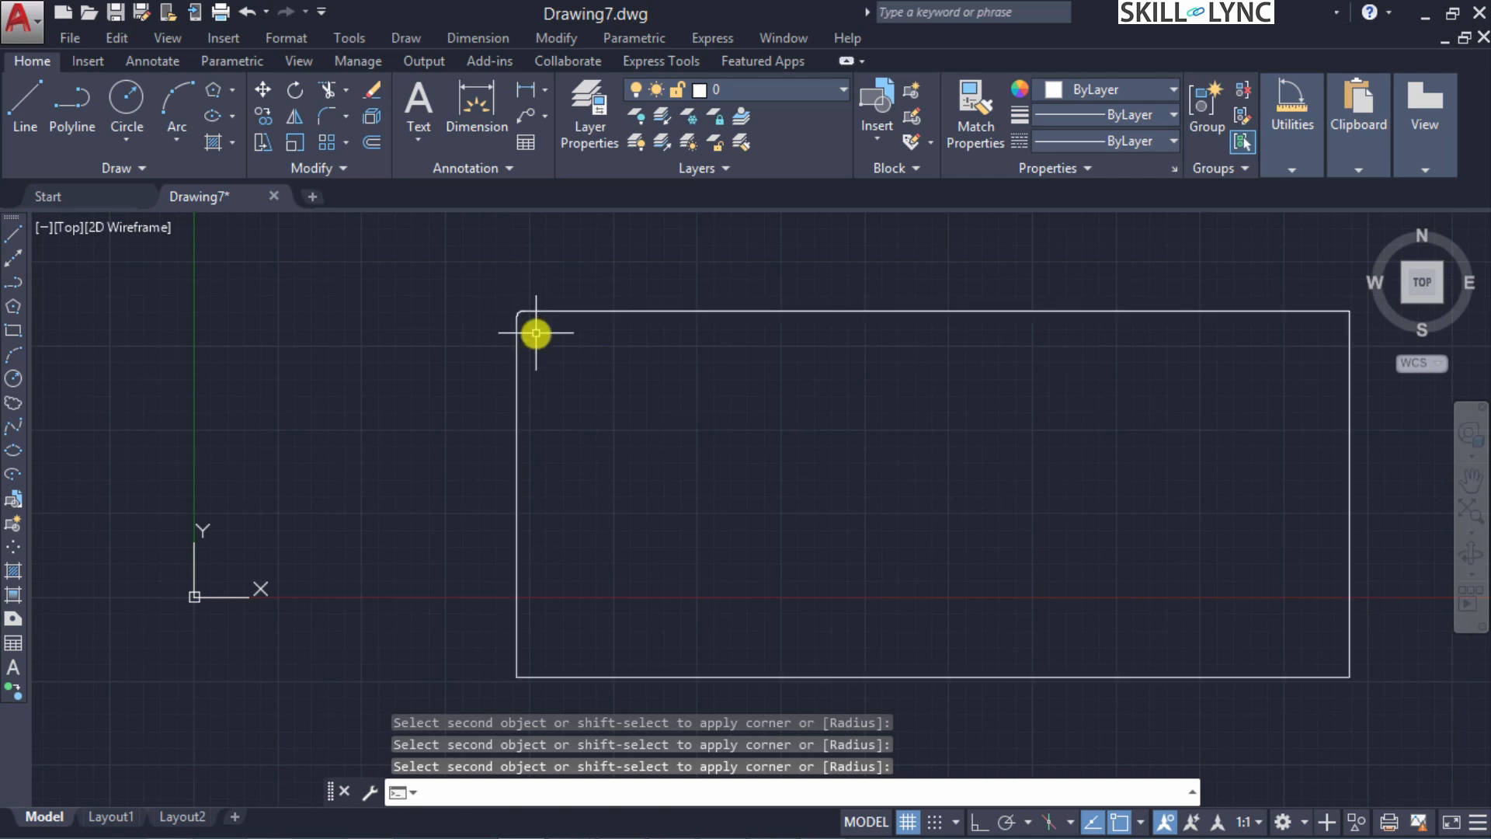
key(ctrl+9)
scroll(515, 316, up, 6)
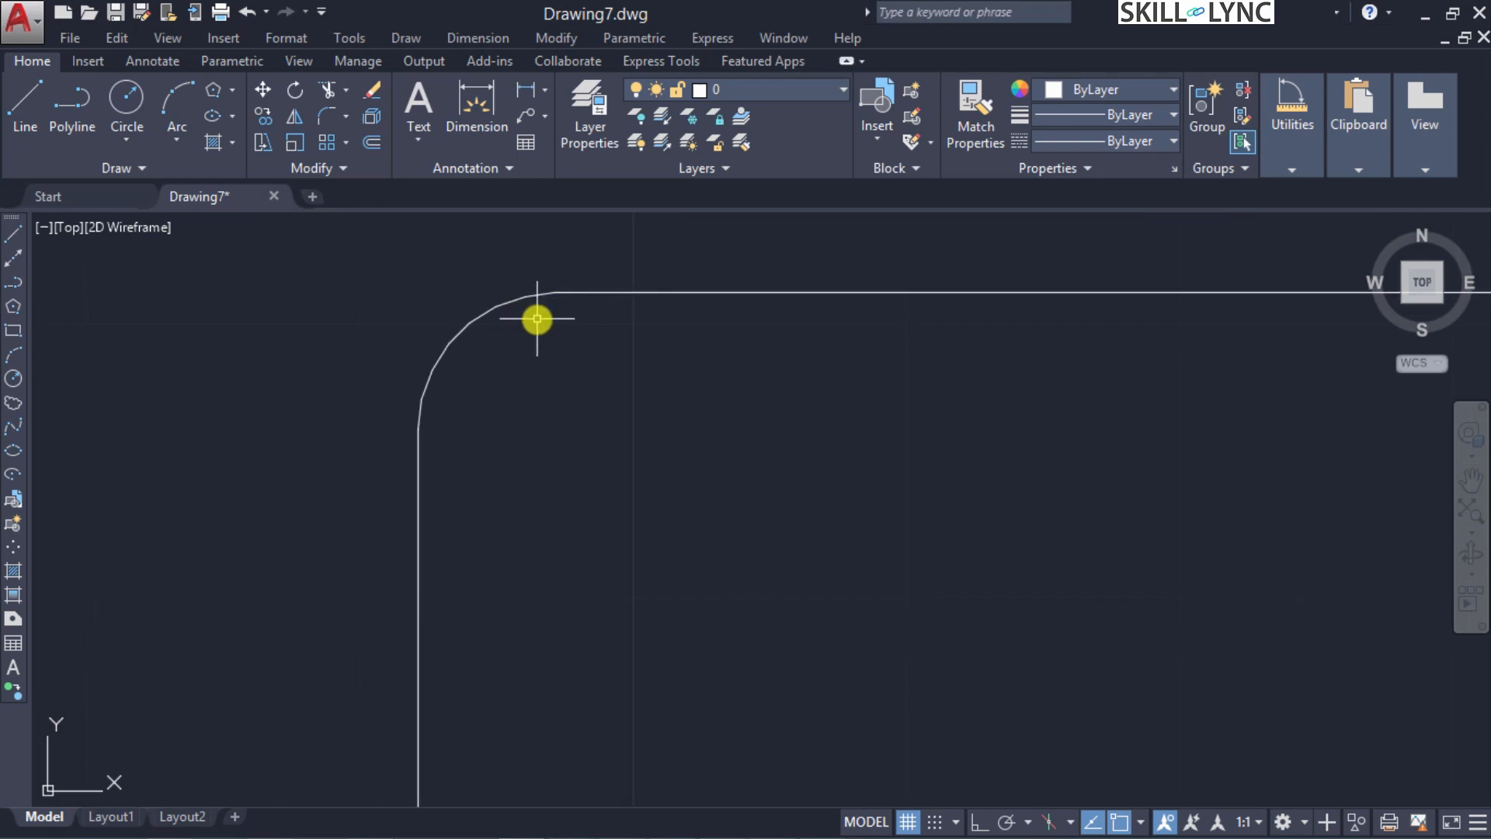
scroll(536, 319, down, 8)
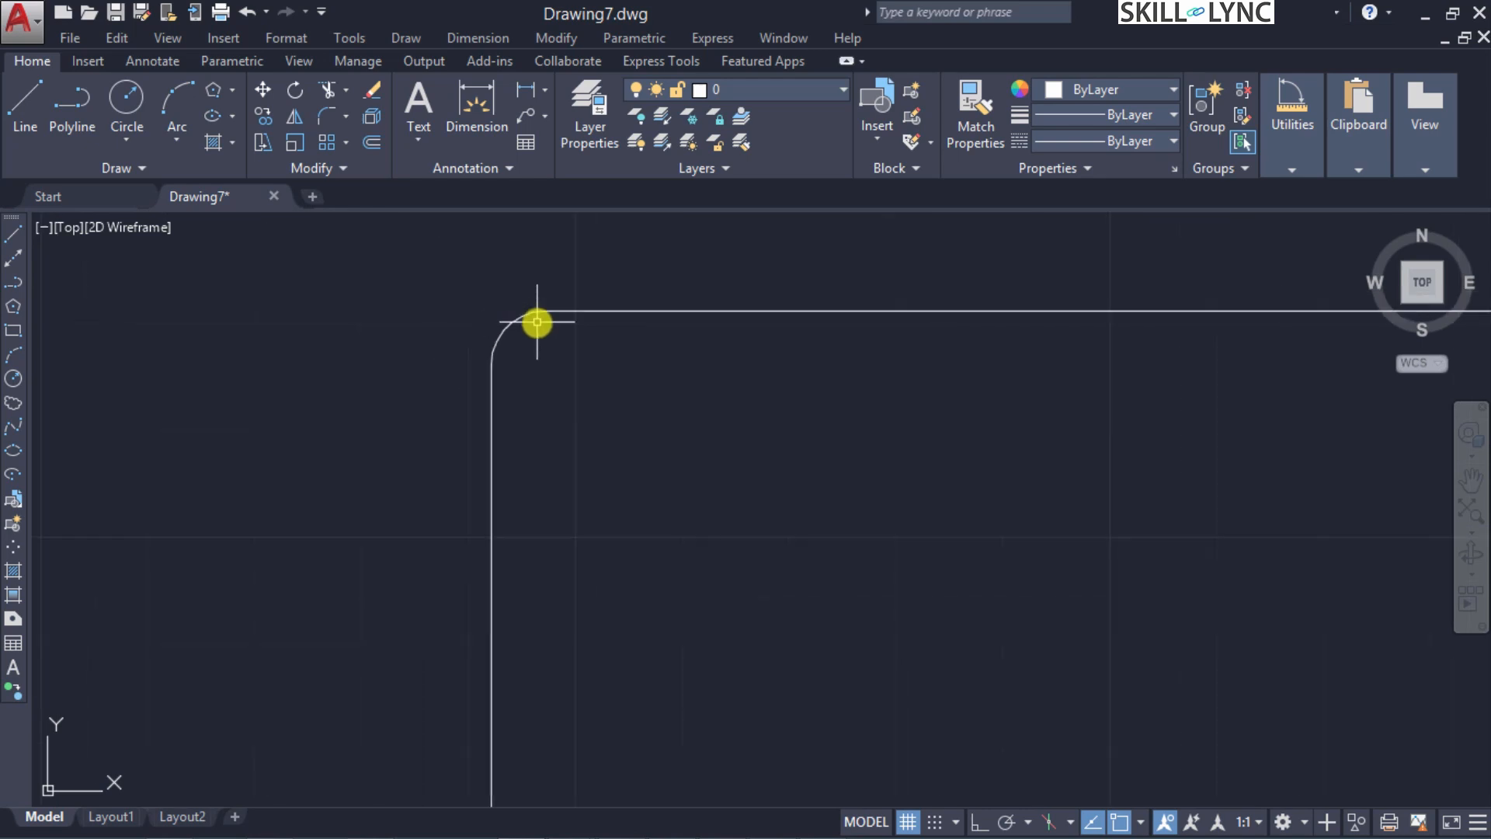
click(1471, 512)
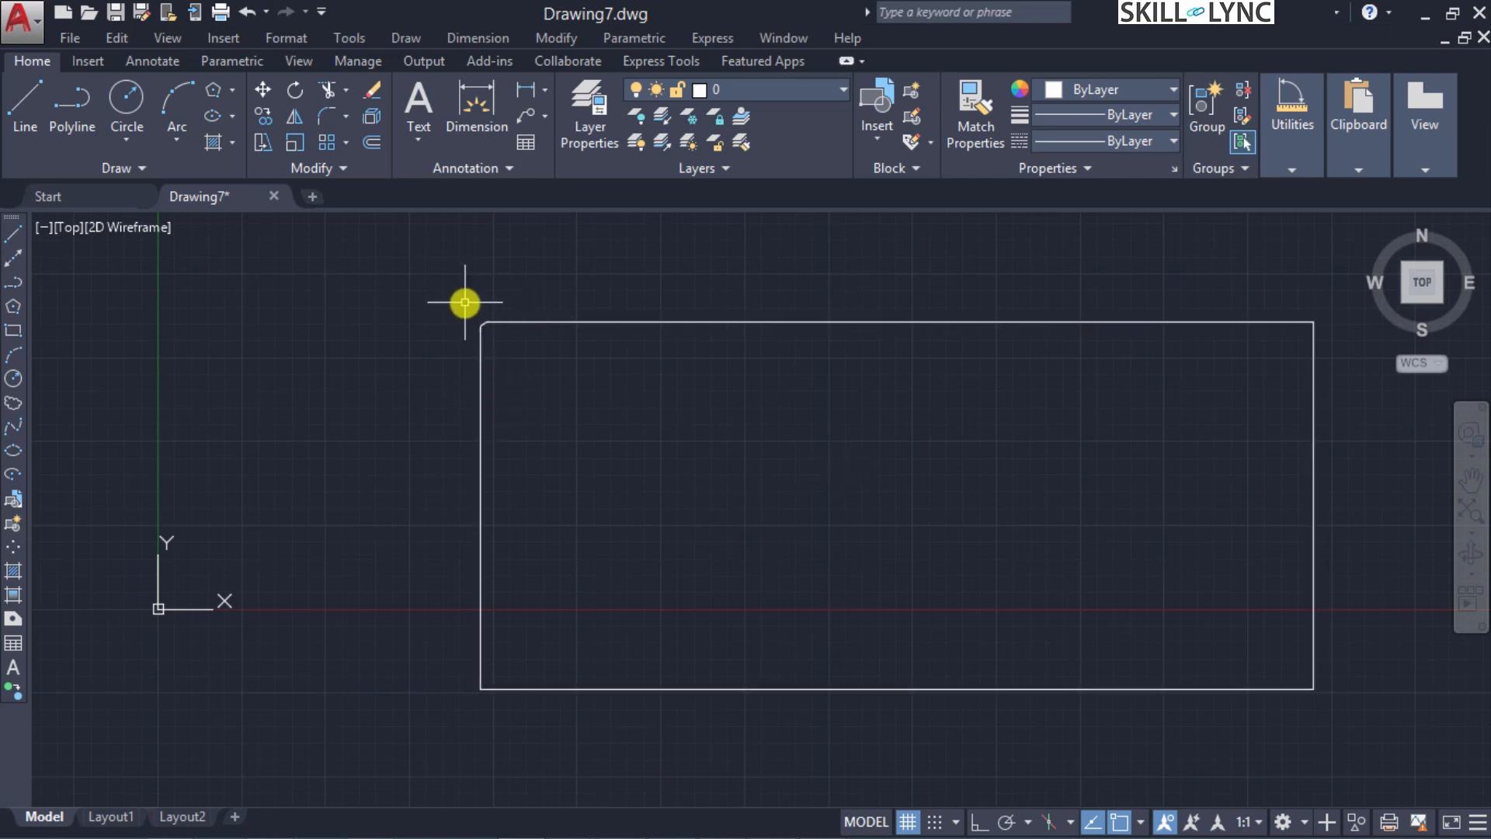
Erase the filleted rectangle
click(420, 281)
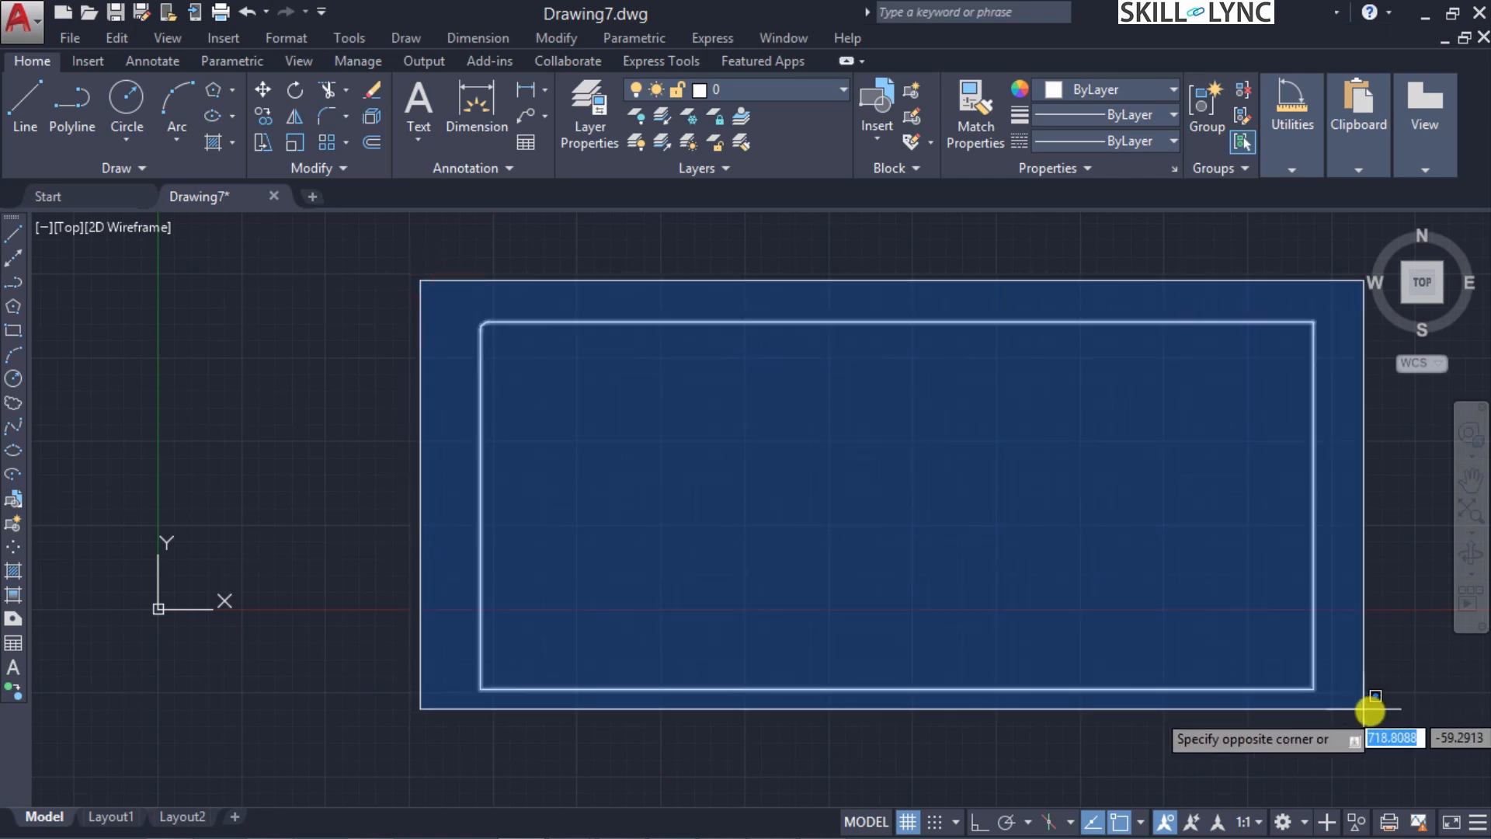
click(1370, 709)
key(Delete)
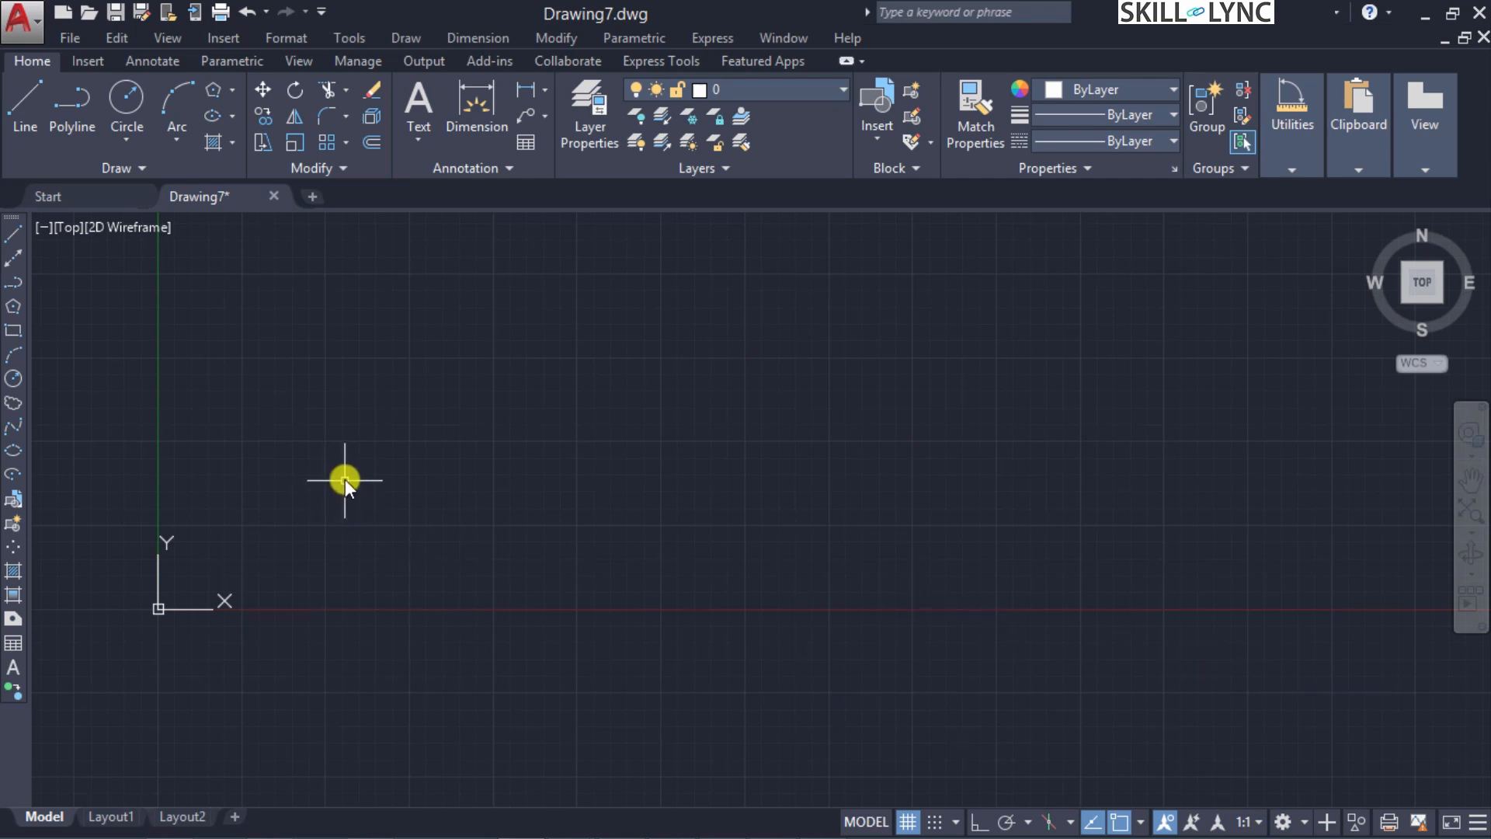
Turn on Ortho and draw a vertical line about 147 units long with a somewhat longer horizontal line running right from its upper end
text(l)
key(Return)
click(578, 599)
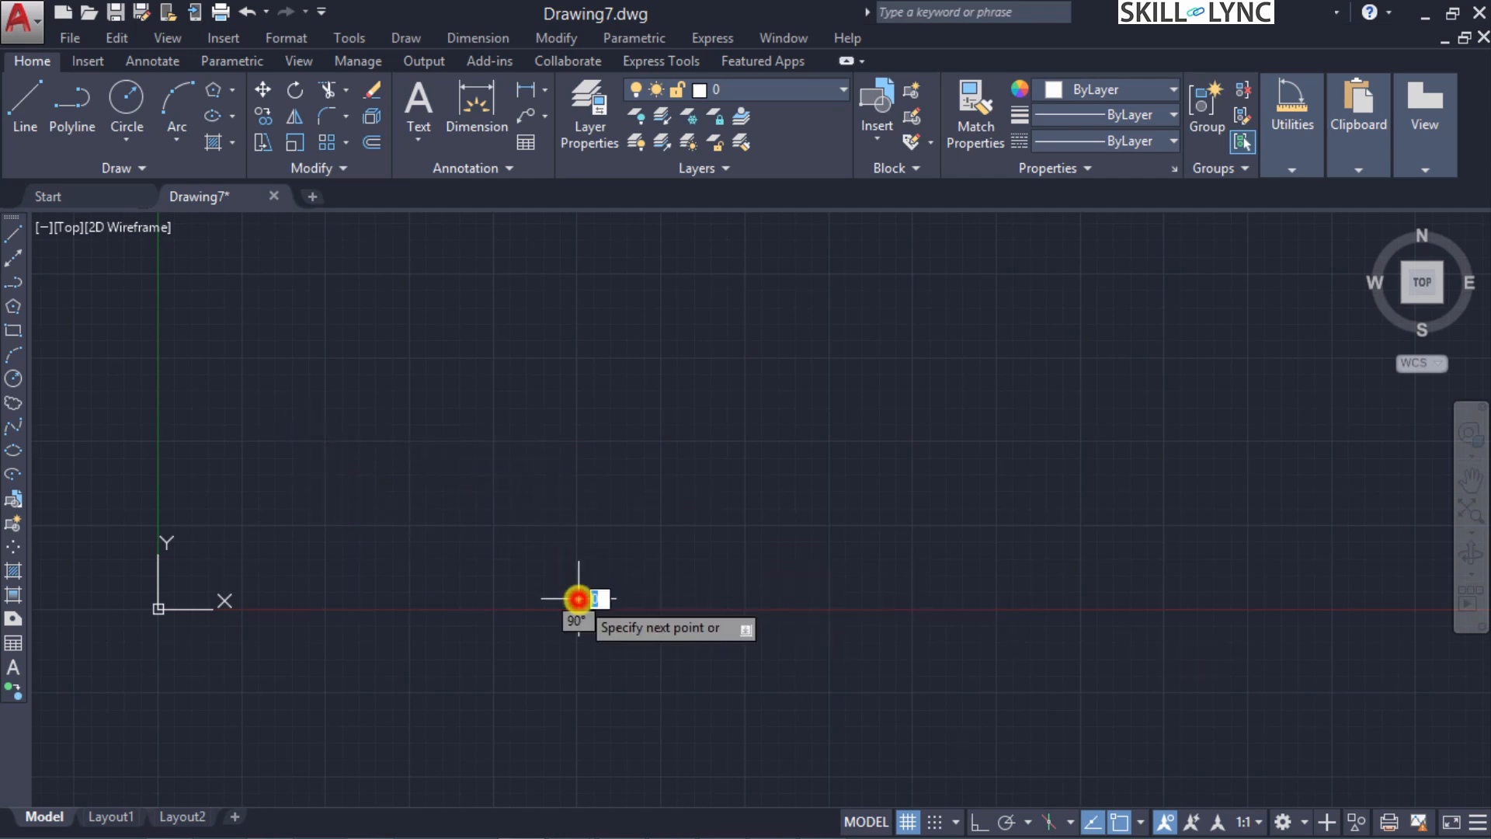
key(F8)
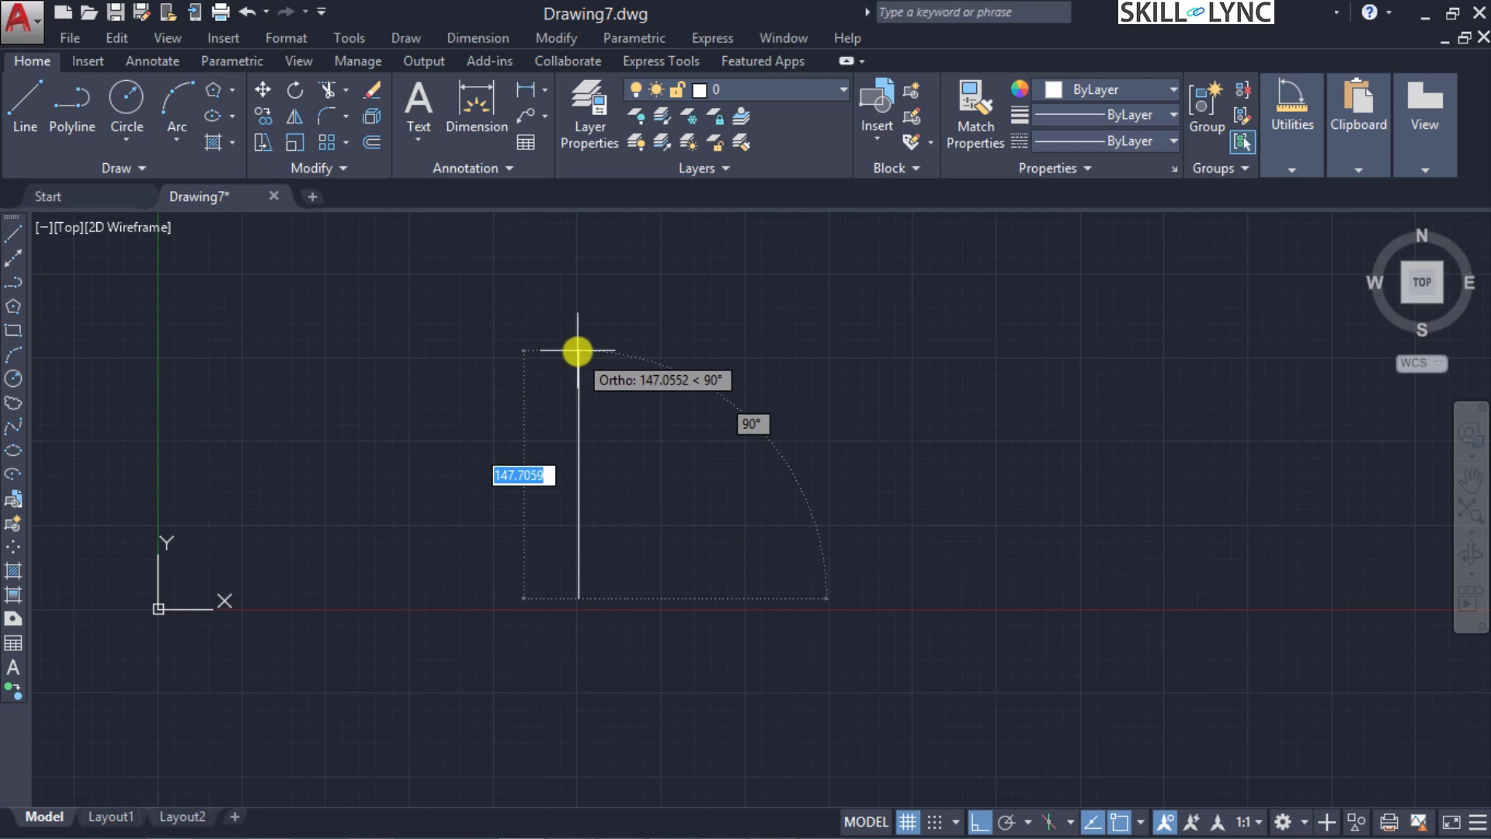
click(578, 351)
click(874, 351)
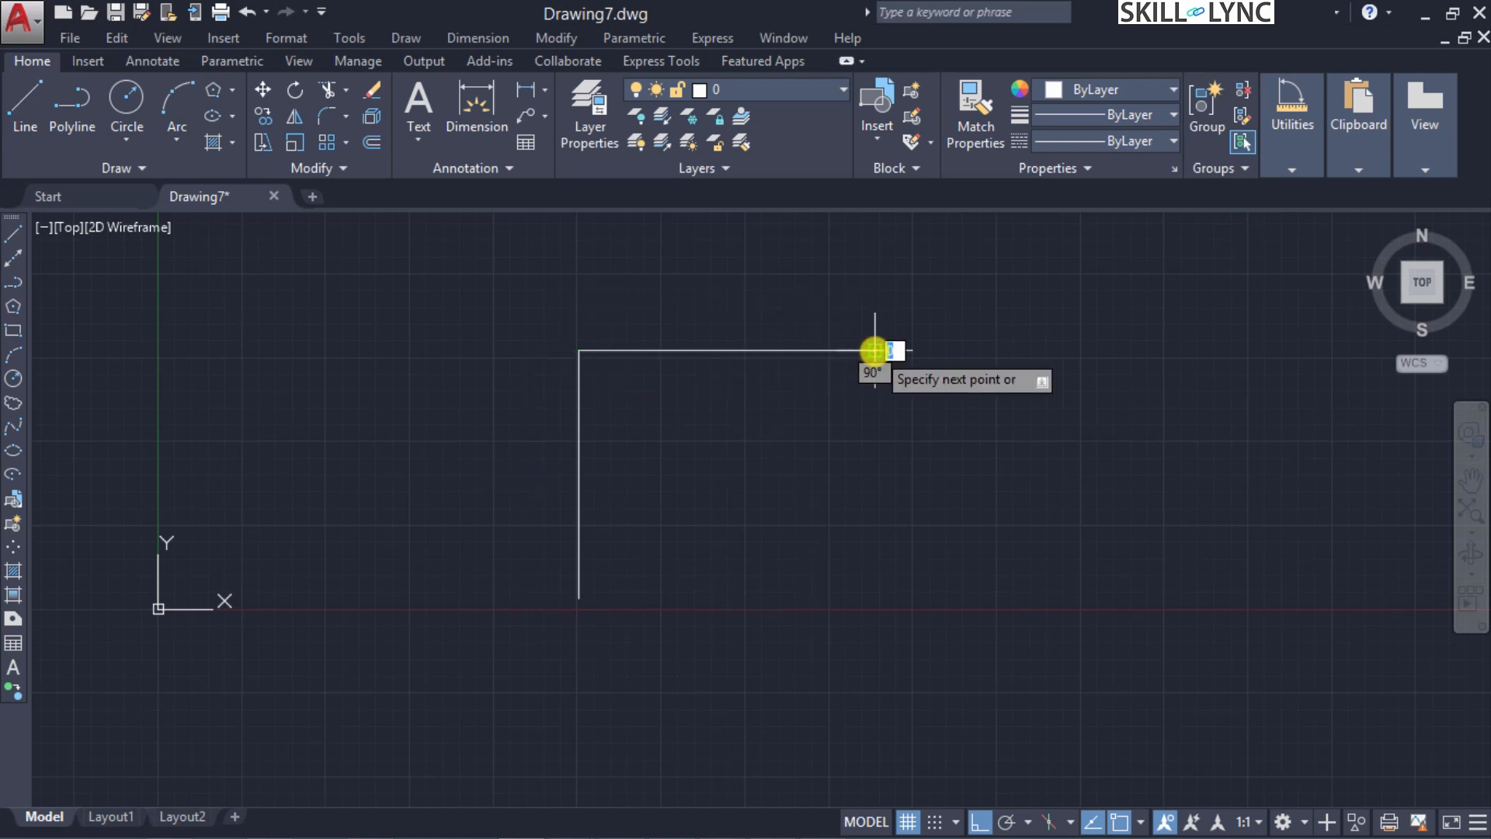
key(Escape)
Fillet the corner between the vertical and horizontal lines with a radius of 20
text(f)
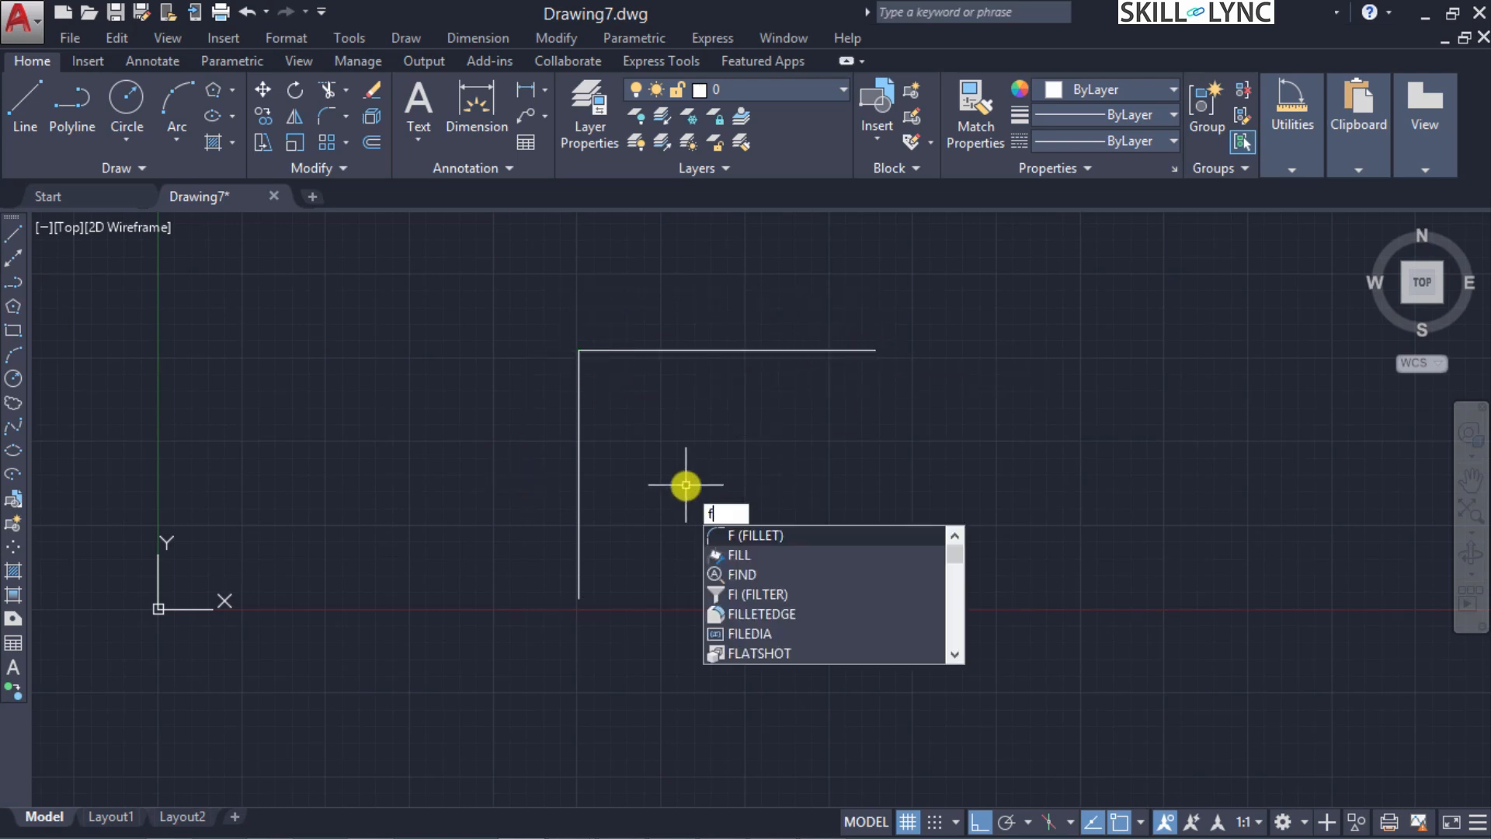
key(Return)
key(Down)
key(Down)
key(Down)
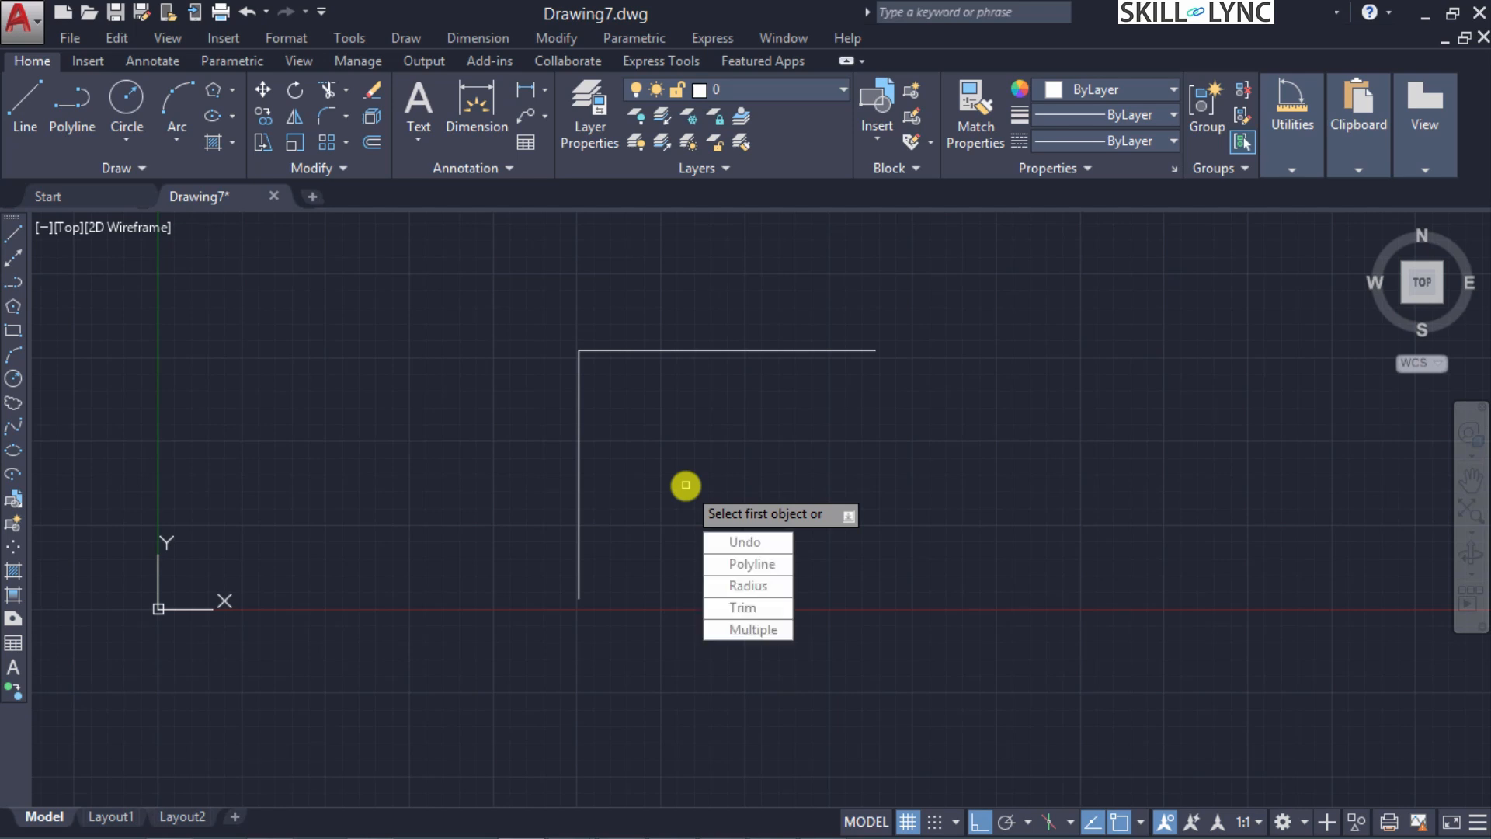
key(Return)
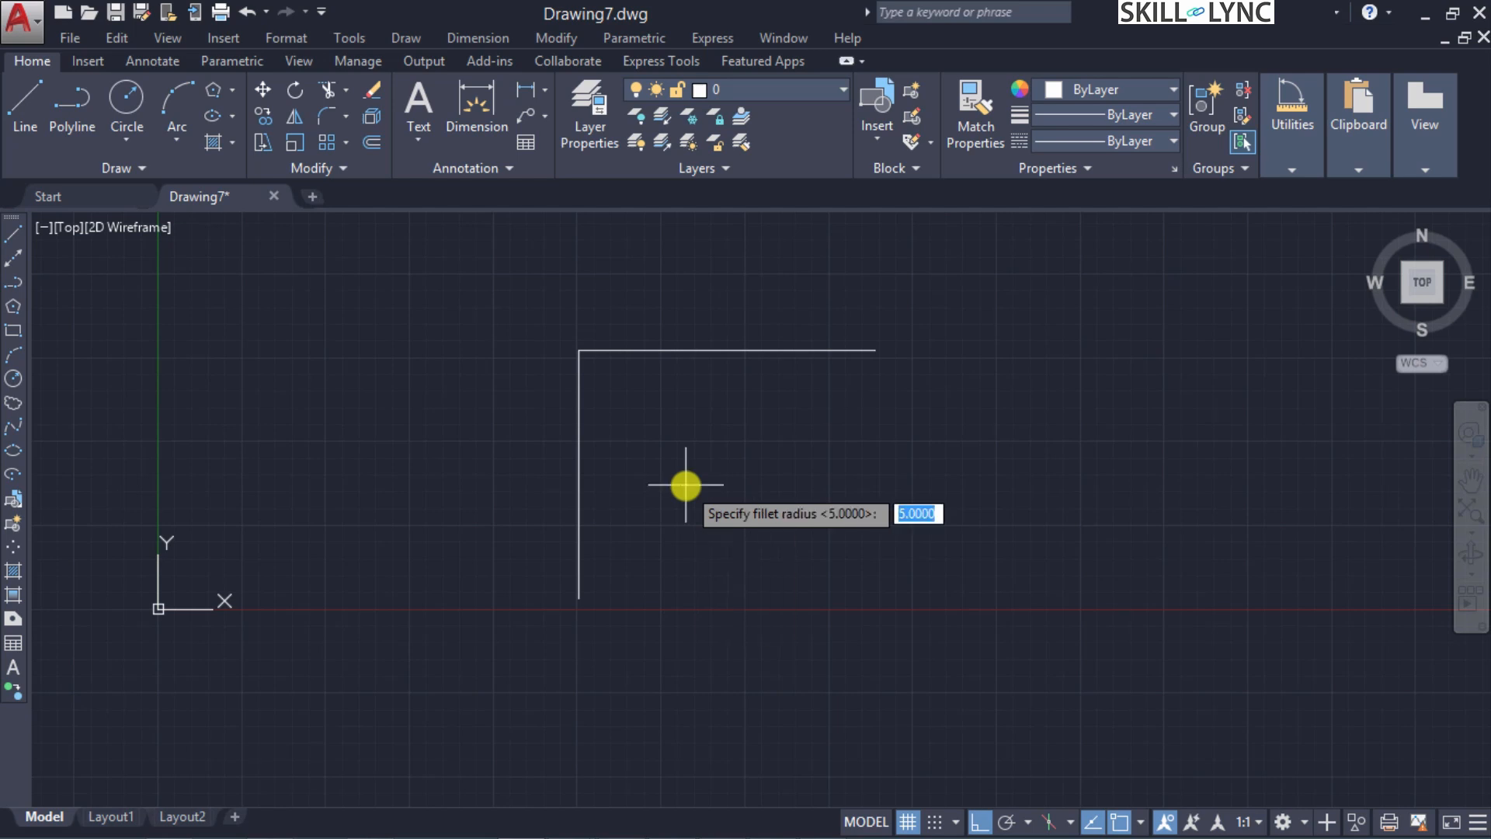
text(20)
key(Return)
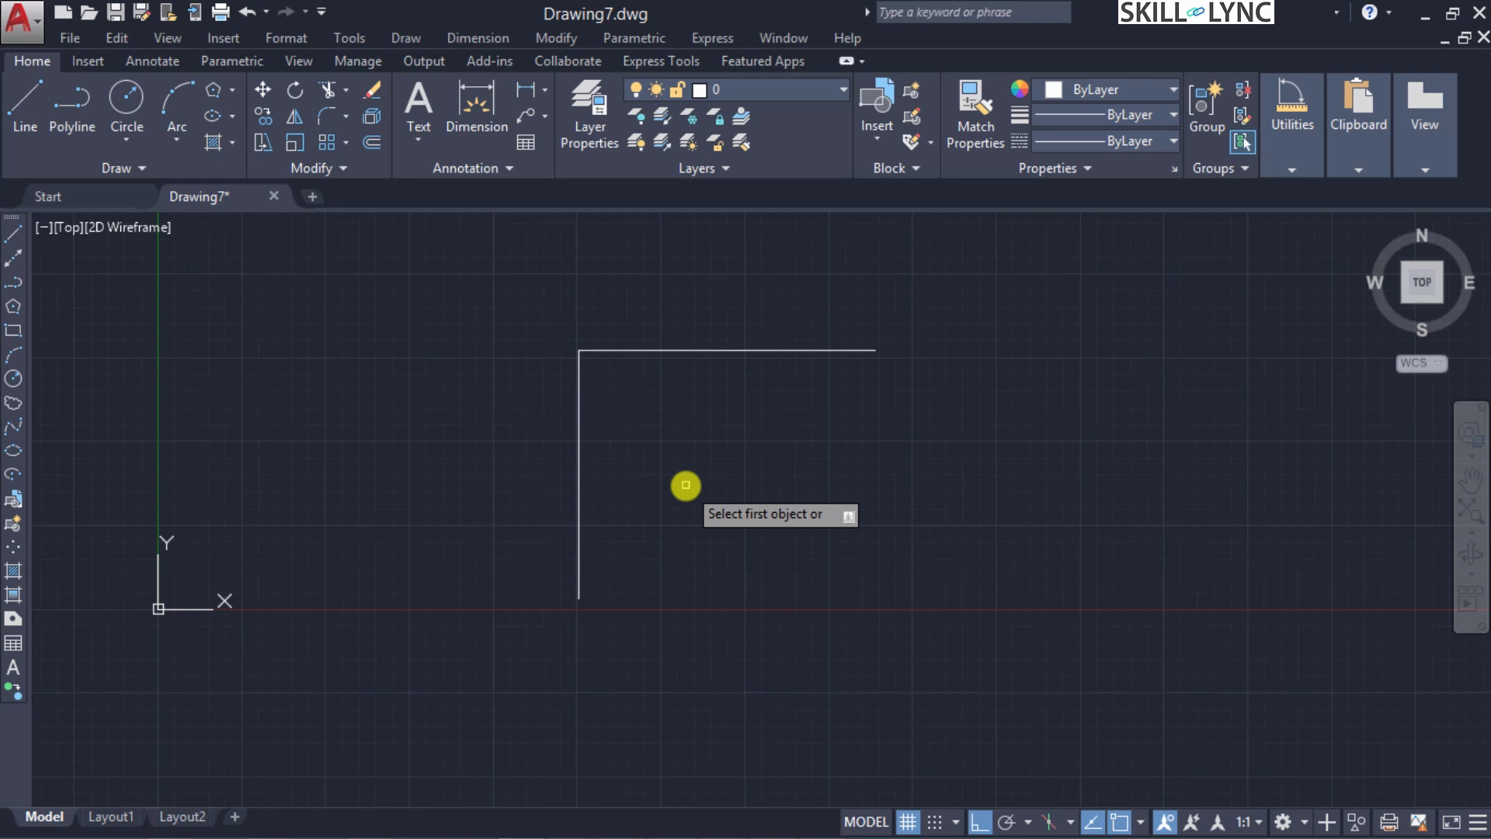
click(580, 448)
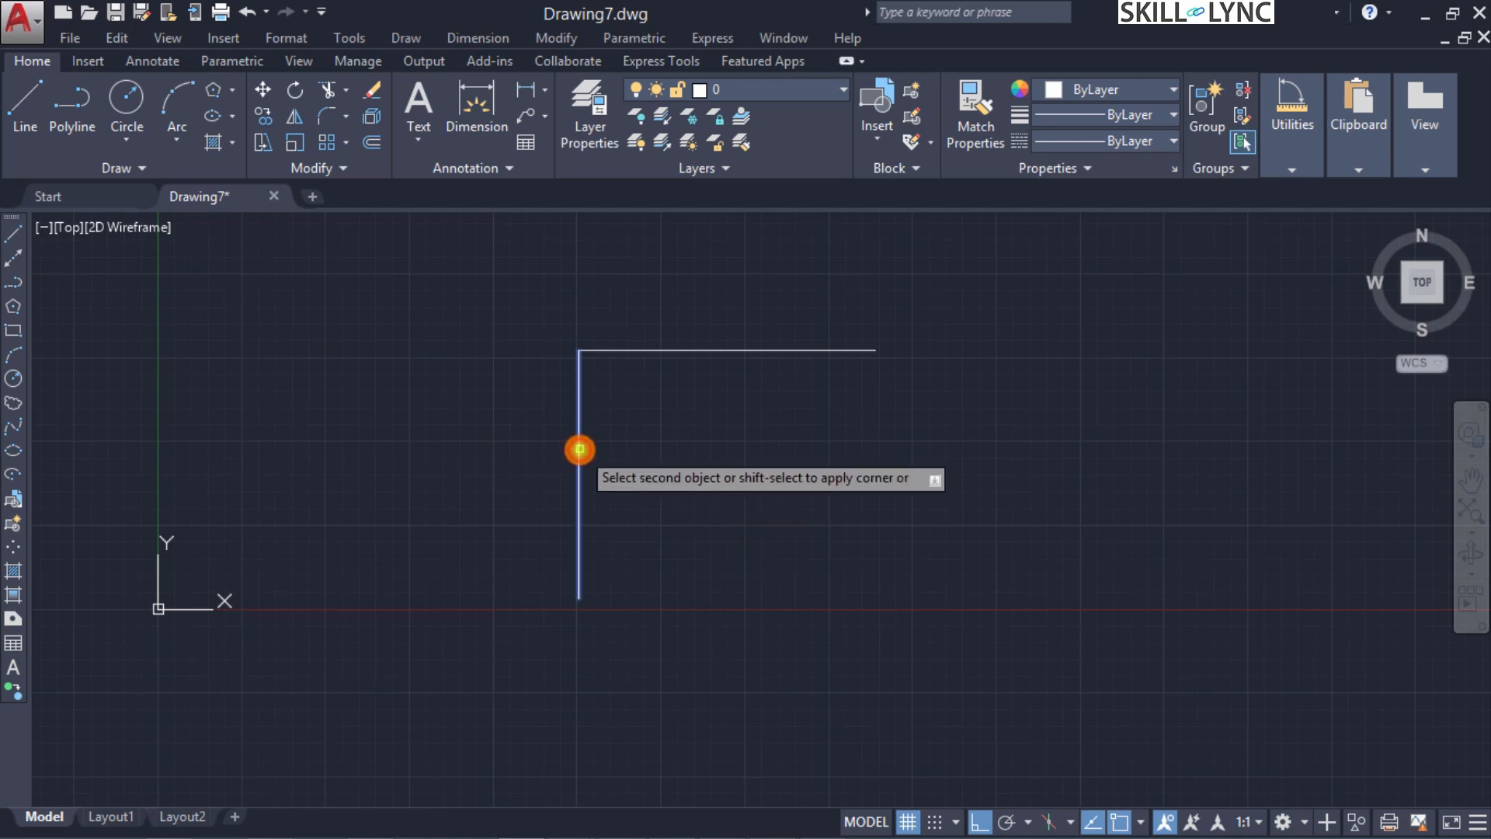
click(656, 353)
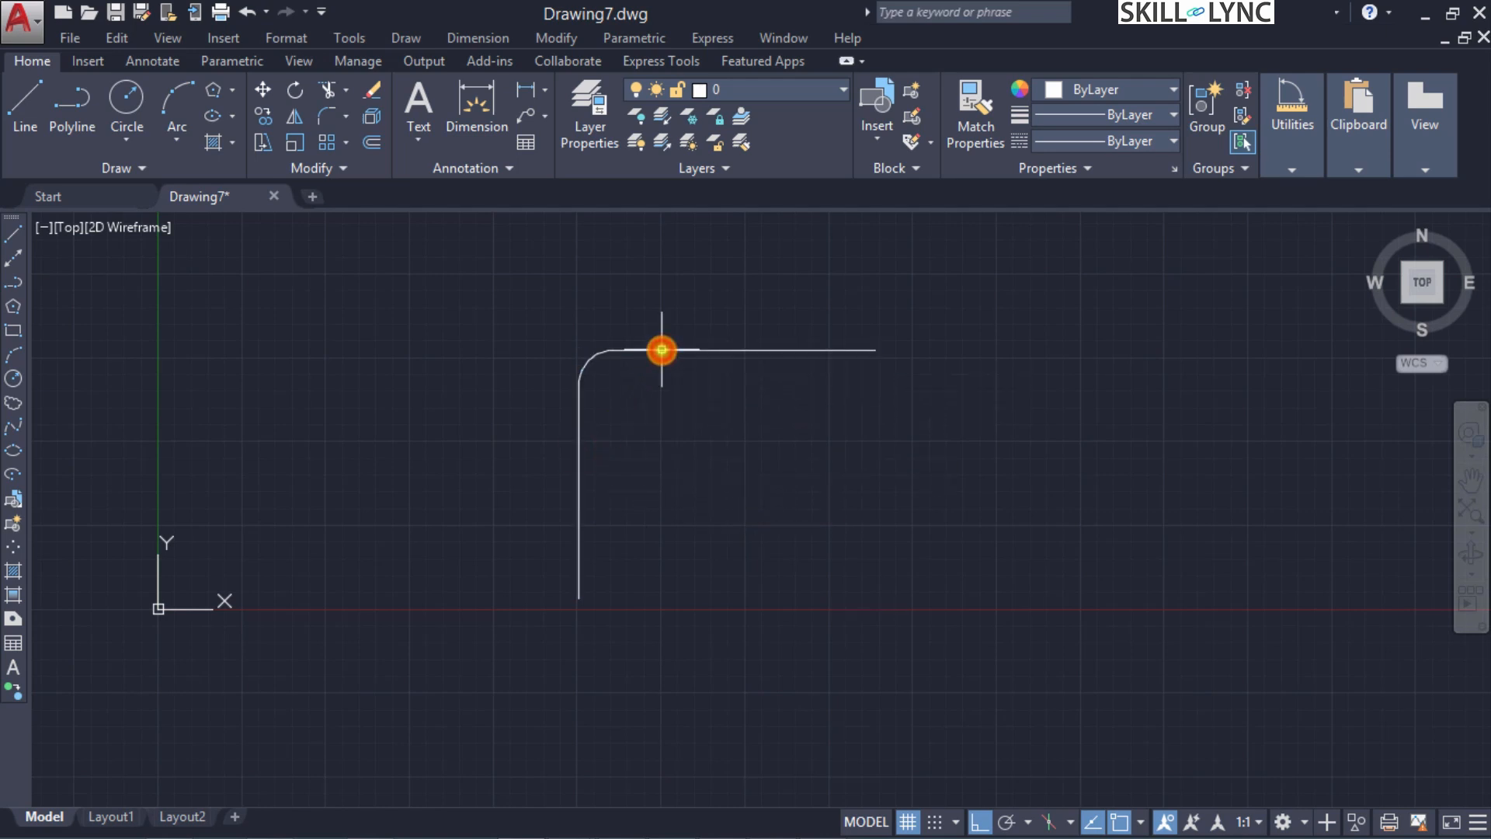
scroll(630, 375, up, 2)
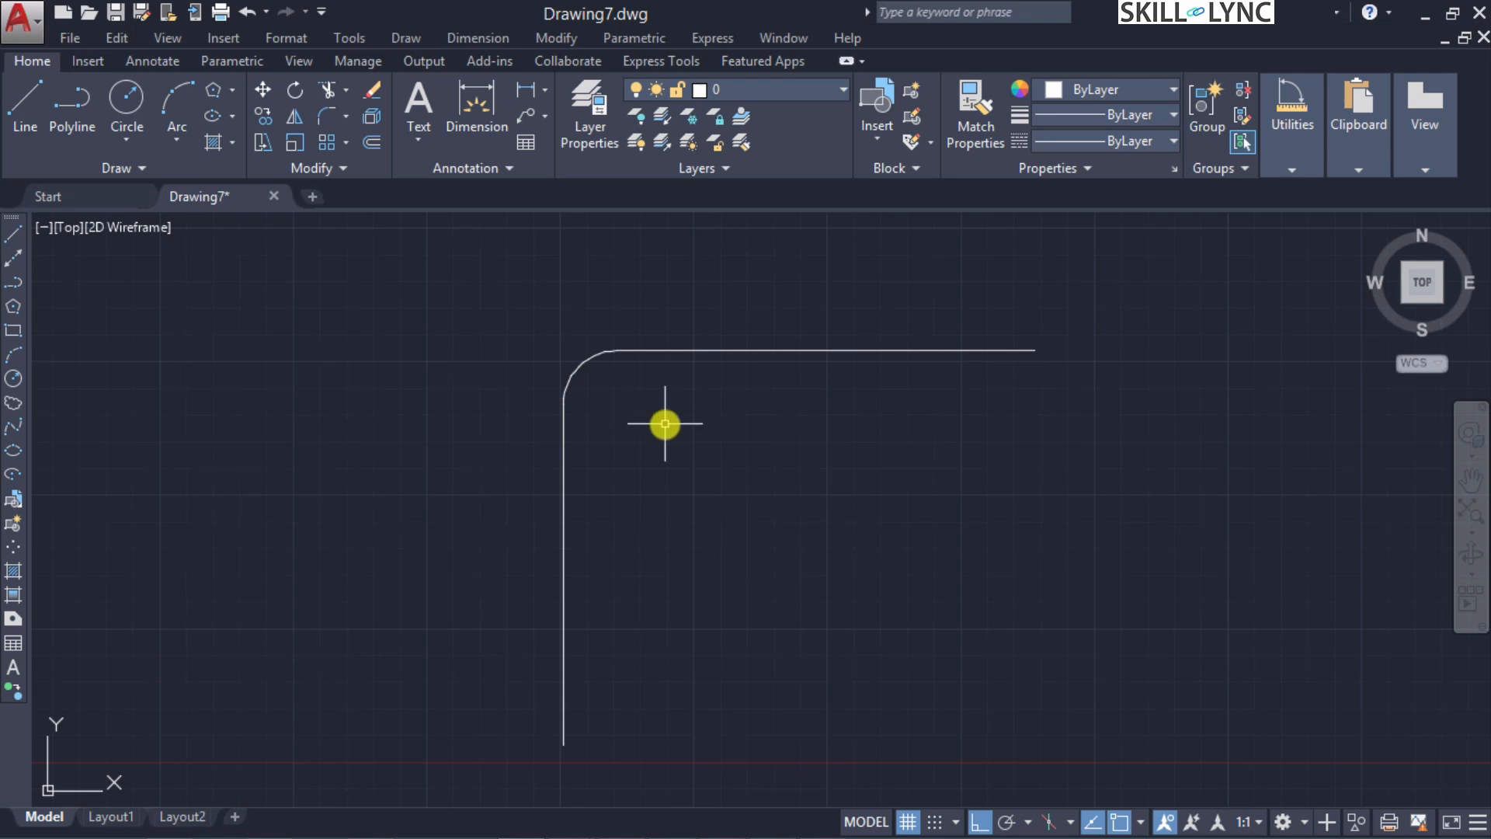
Try the Fillet command's Undo option, cancel it, and undo the fillet between the two lines
text(fillet)
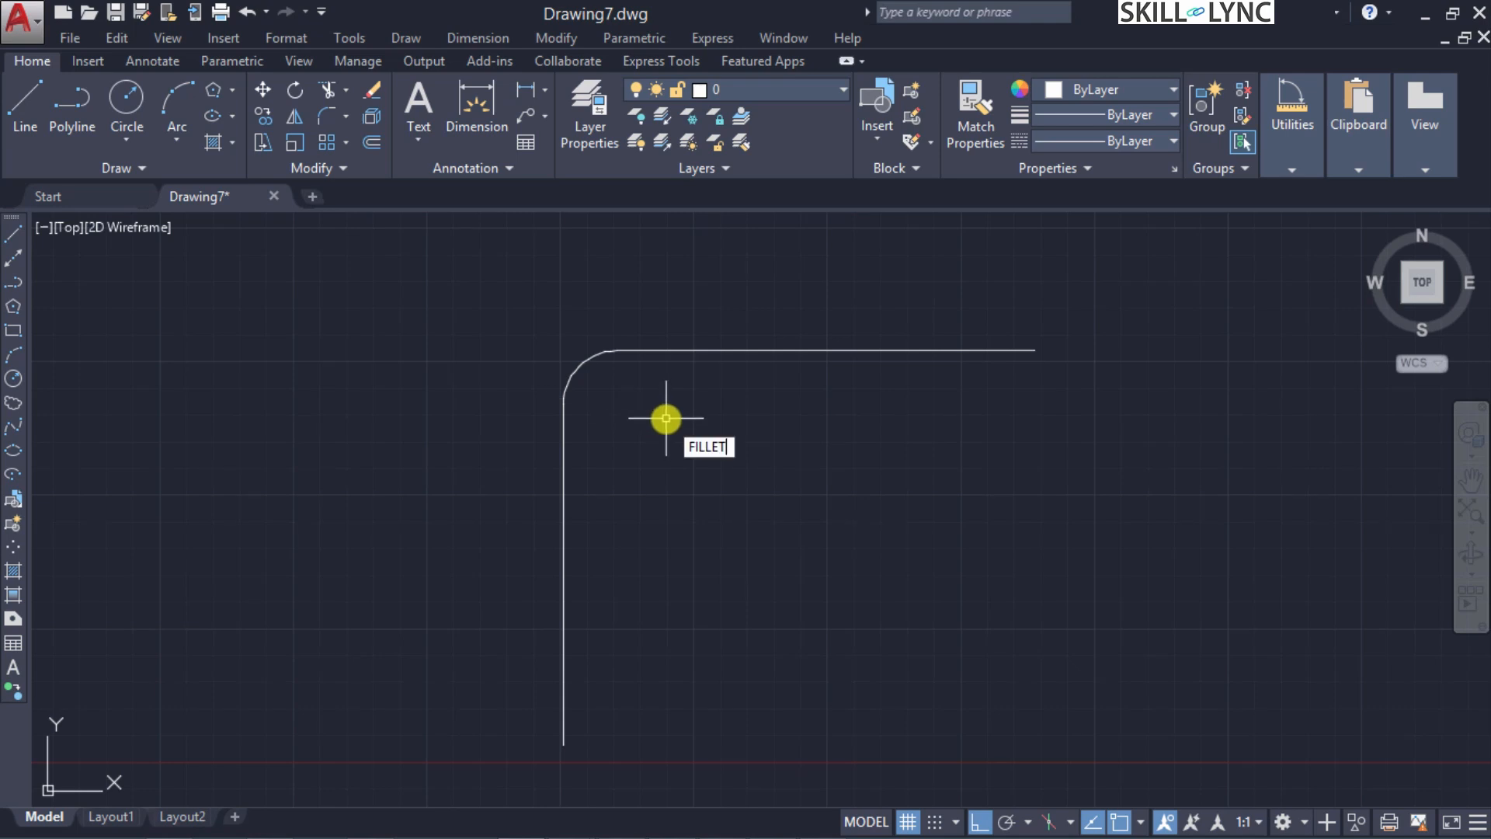
key(Return)
key(Down)
key(Down)
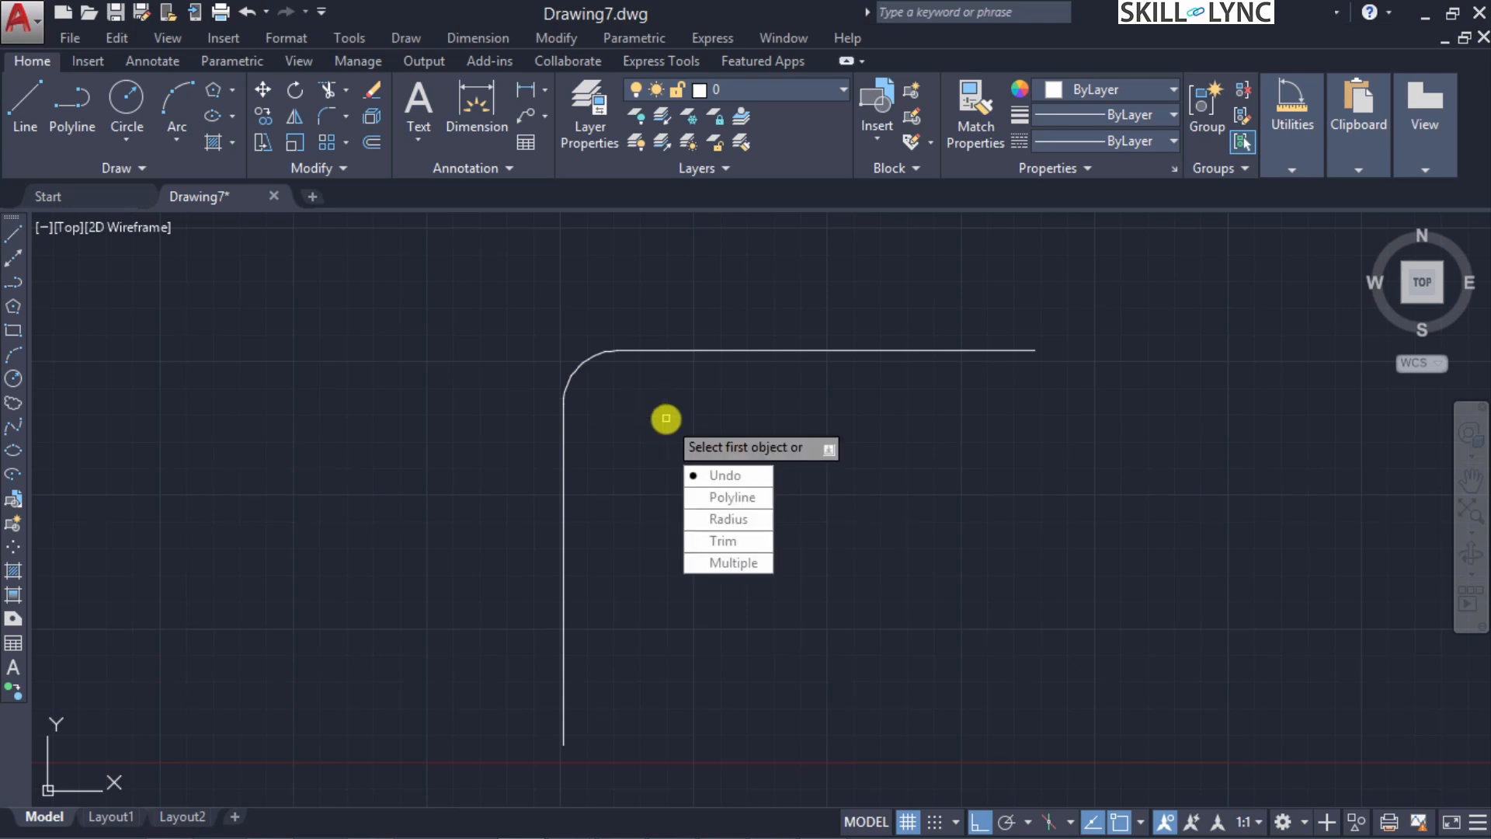
key(Return)
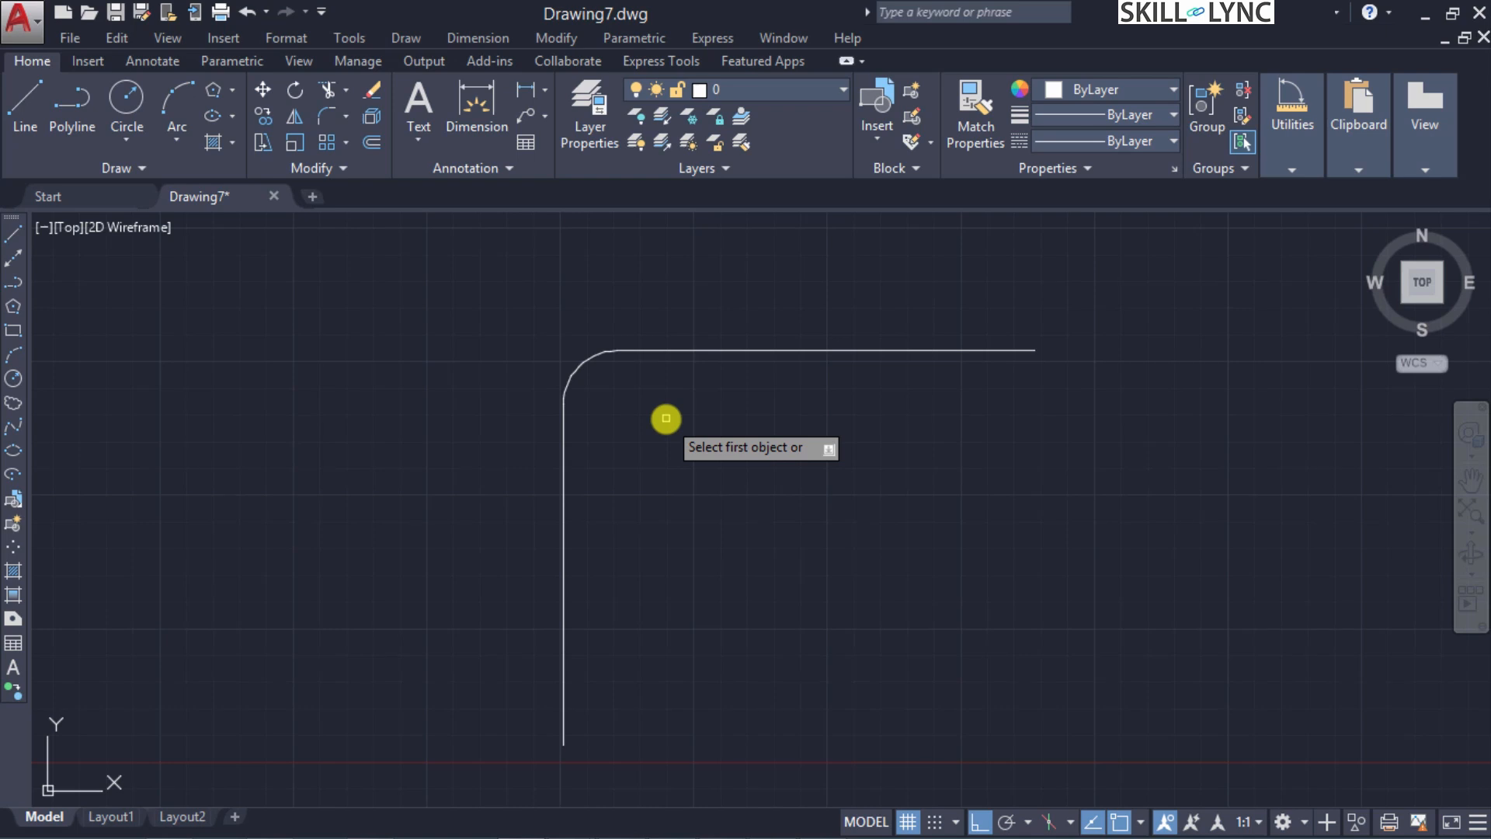
key(Escape)
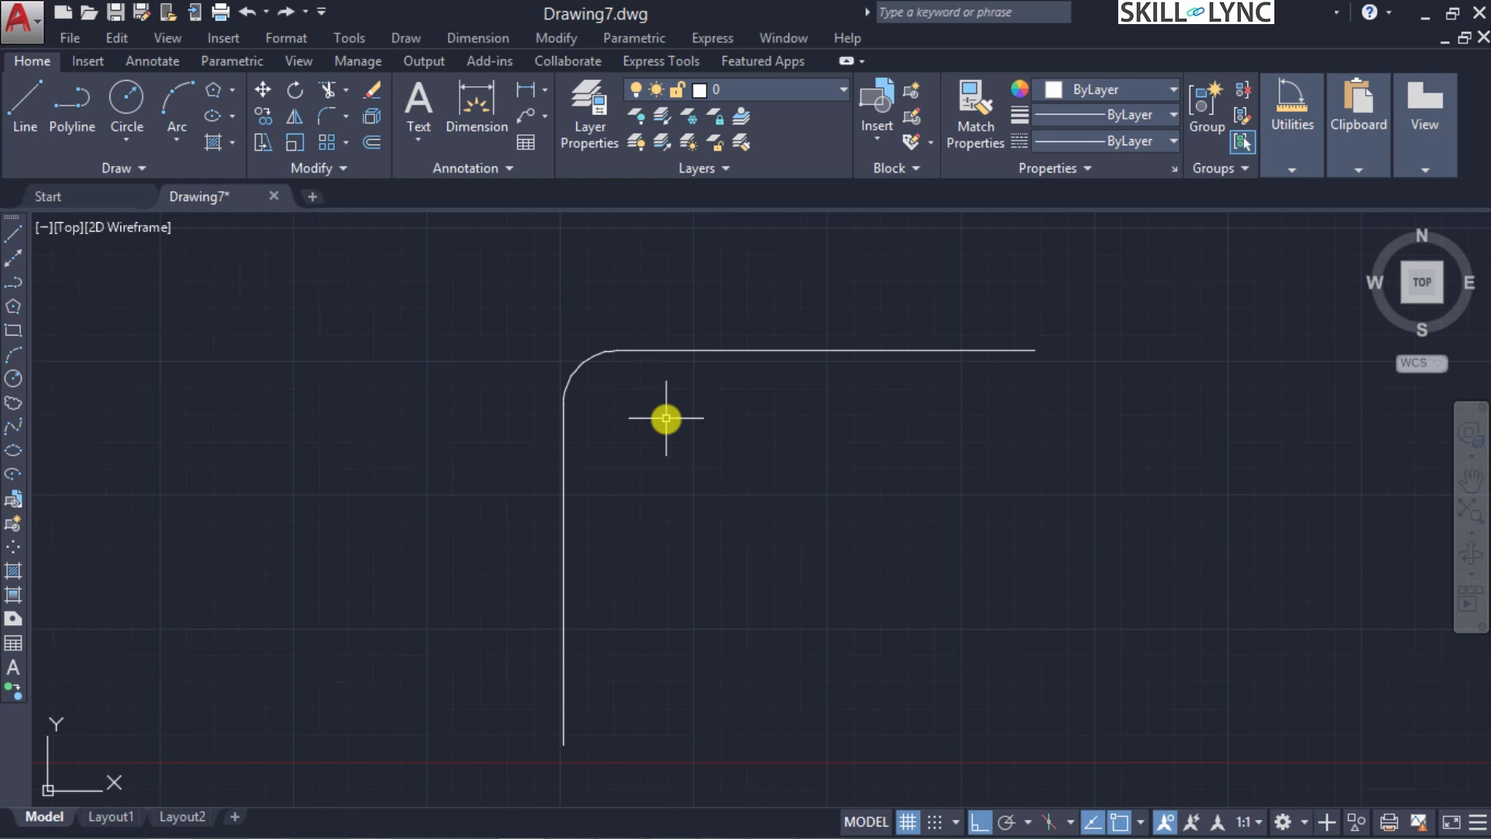
key(ctrl+z)
key(ctrl+z)
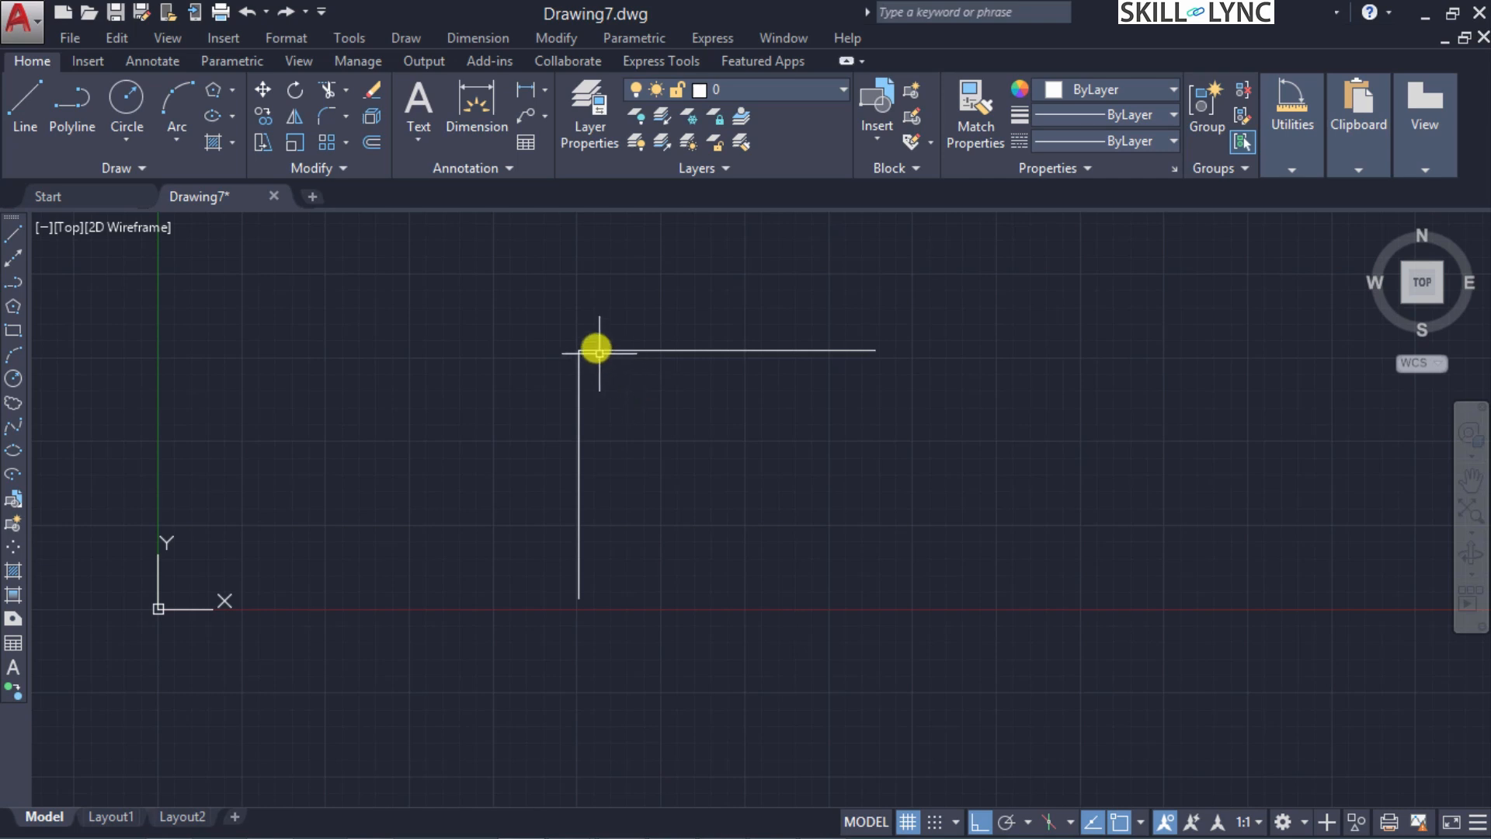
Restart Fillet and set its Trim mode to No trim
scroll(582, 315, up, 4)
text(f)
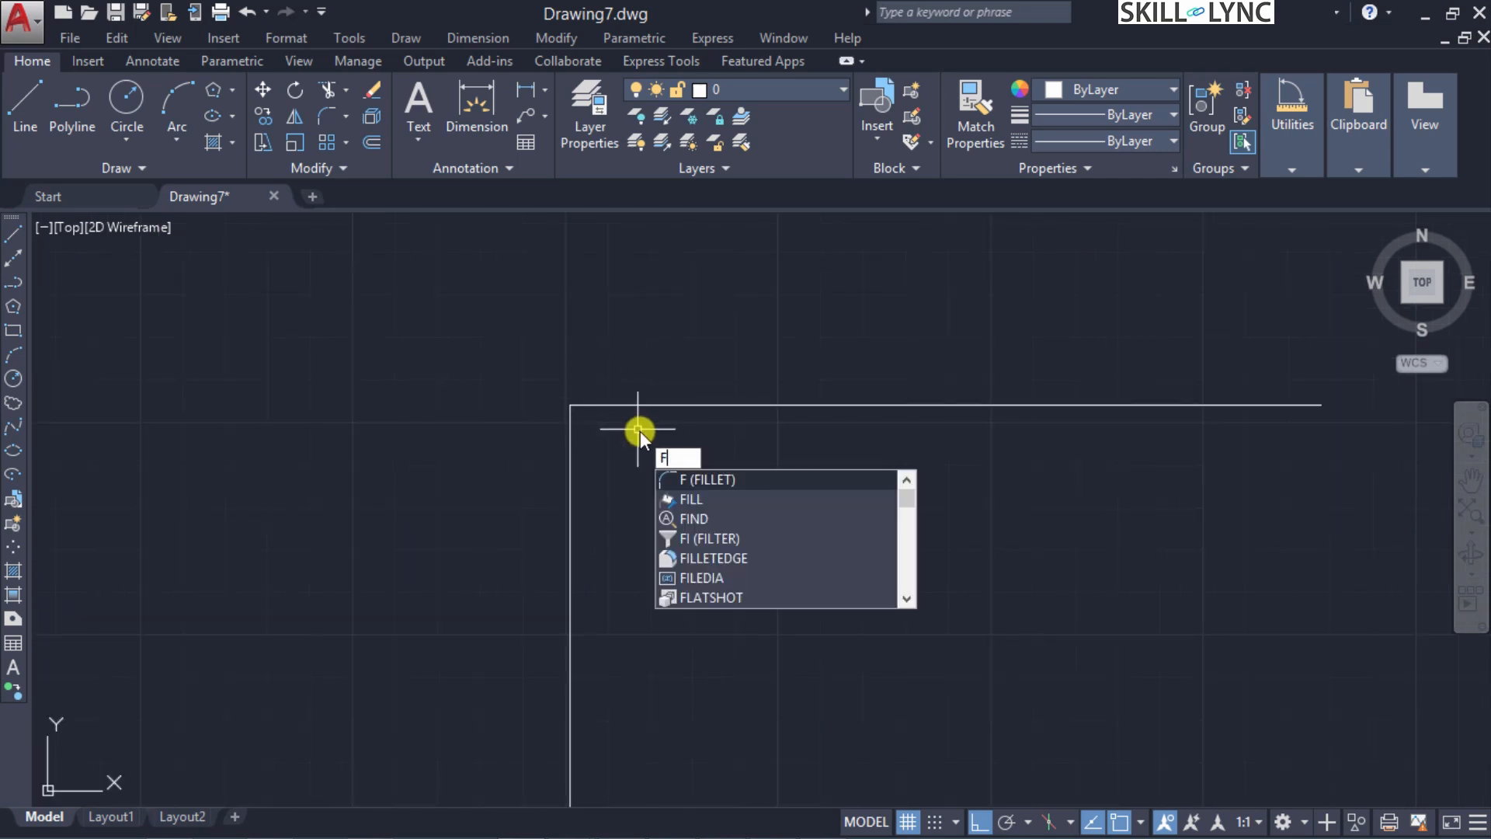
key(Return)
key(Down)
key(Down)
key(Down)
key(Down)
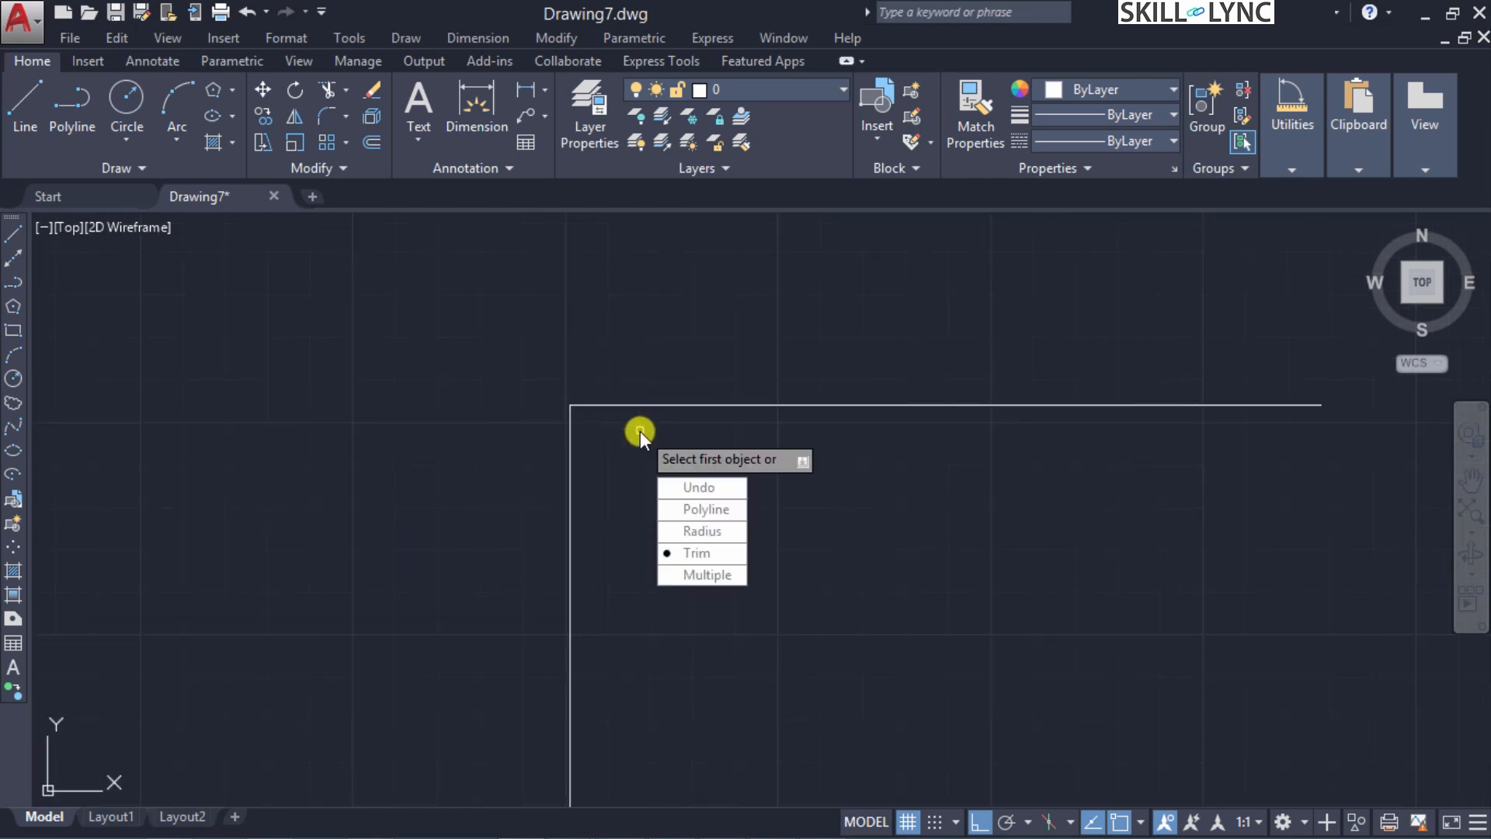
key(Return)
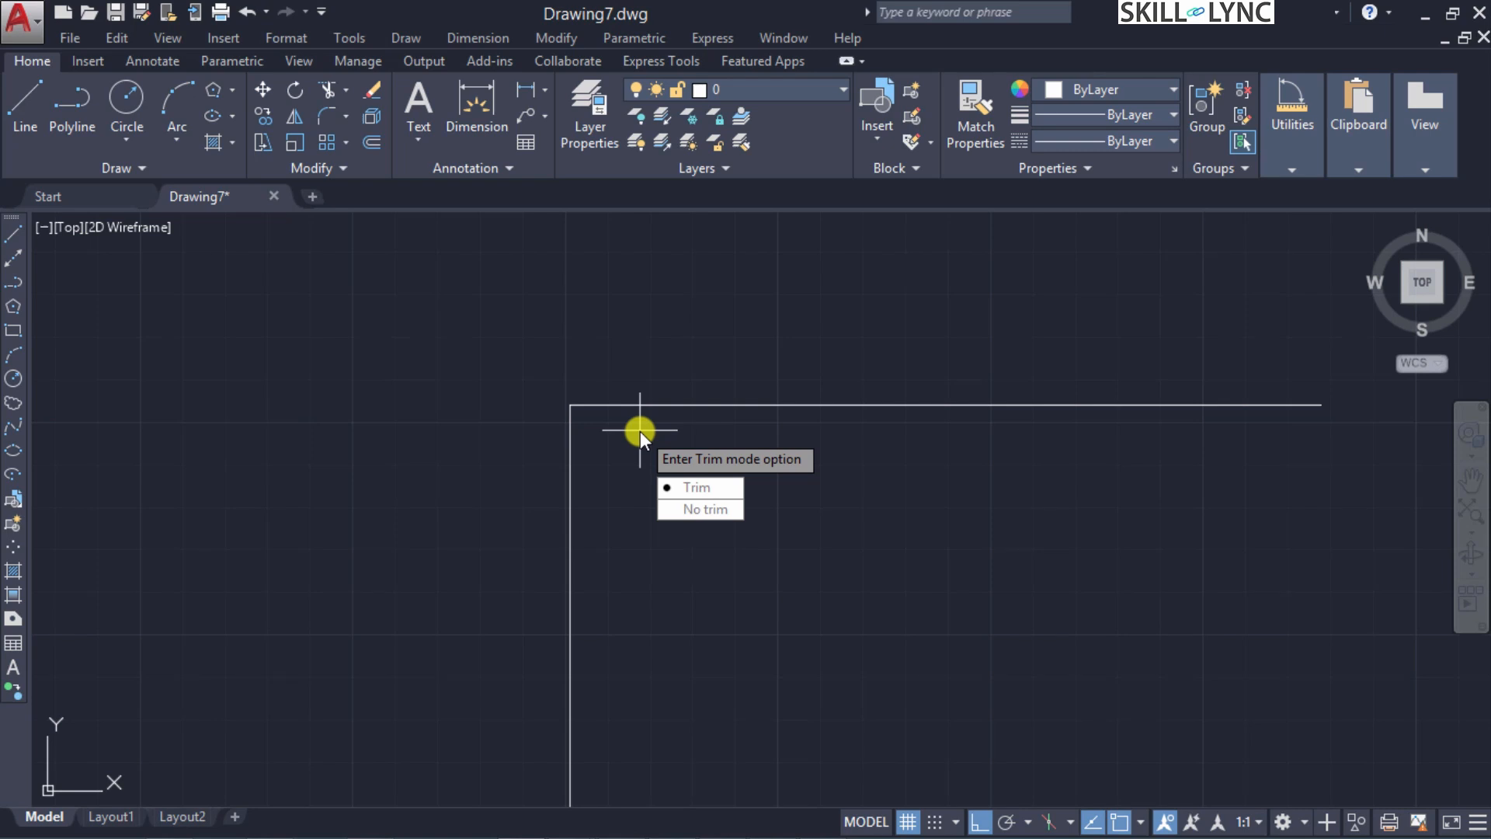
key(Down)
key(Return)
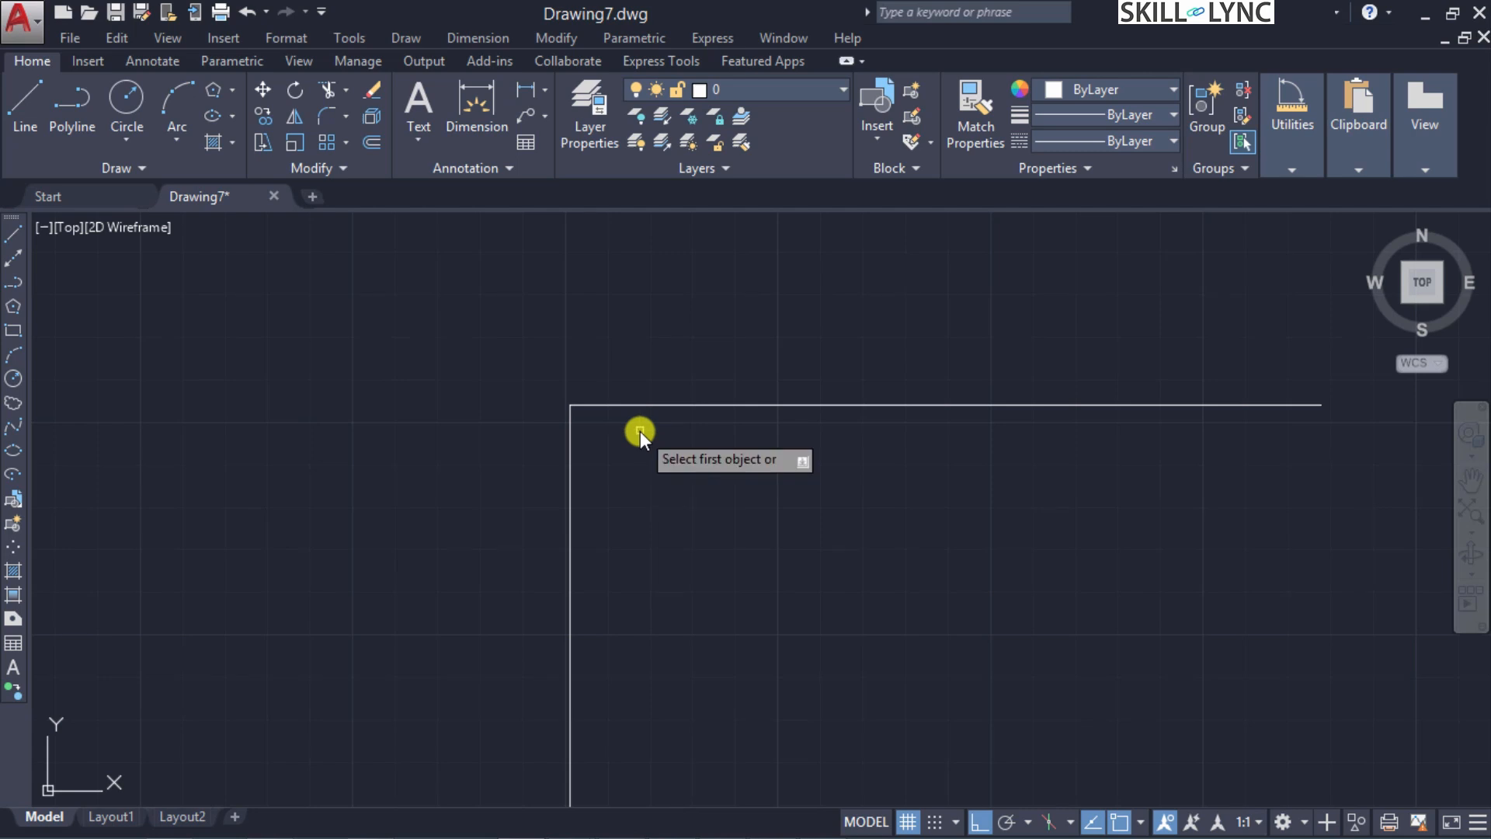
Fillet the corner between the vertical and horizontal lines, keeping the original lines untrimmed
click(571, 466)
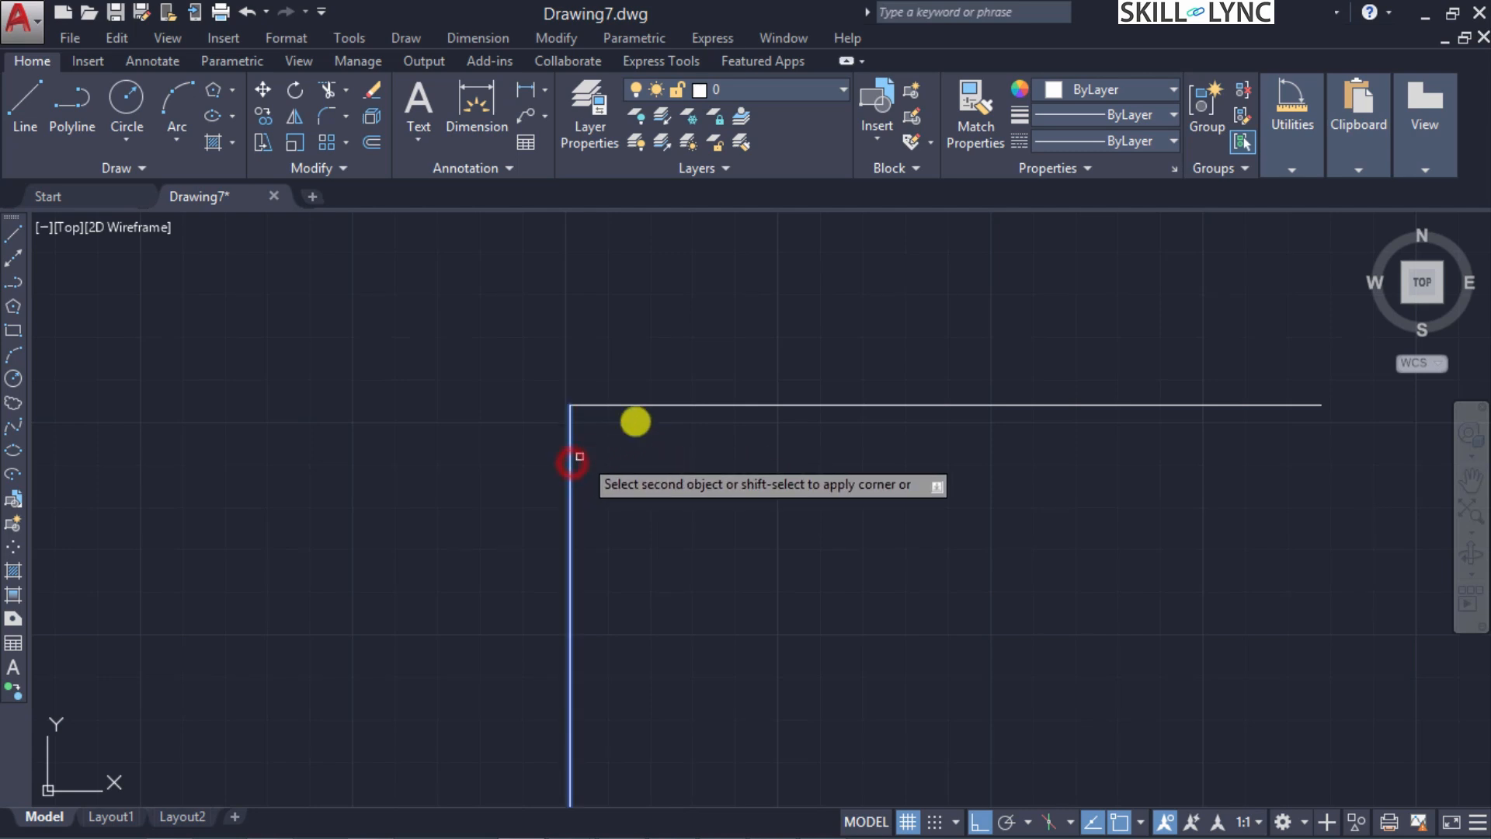
click(672, 402)
scroll(473, 359, up, 3)
scroll(754, 520, up, 3)
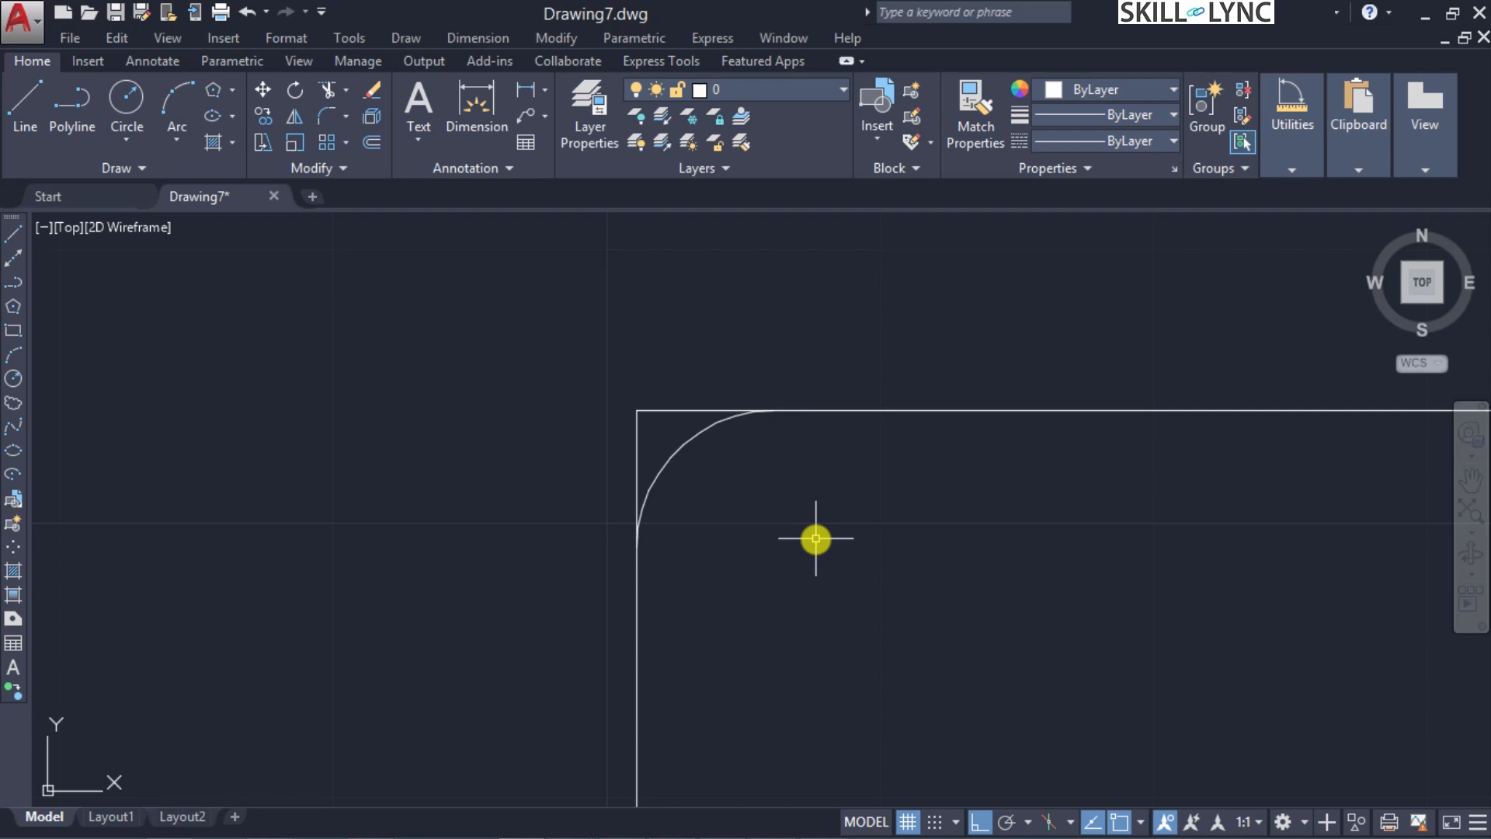
scroll(815, 535, down, 1)
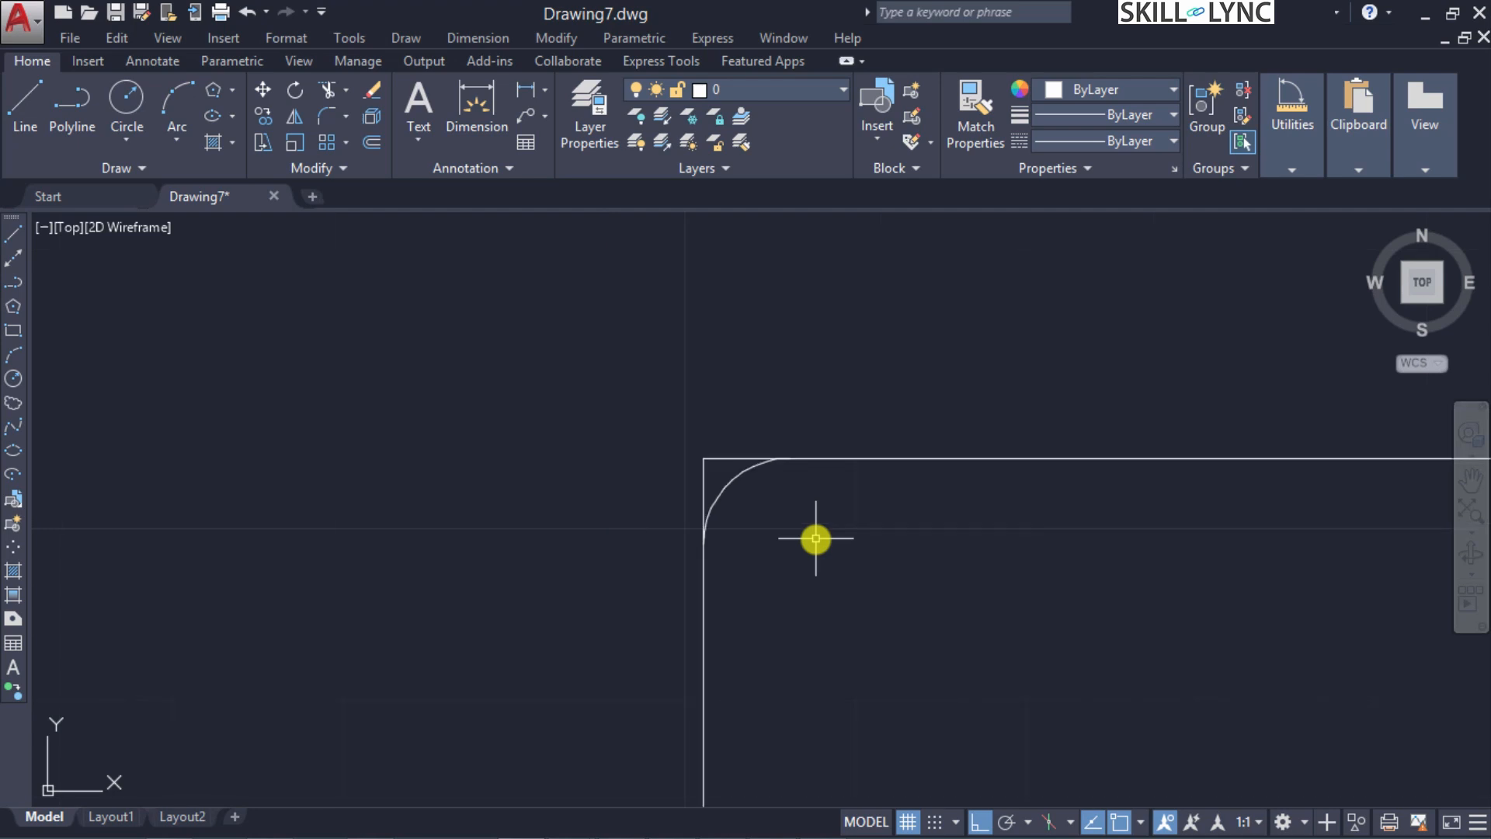